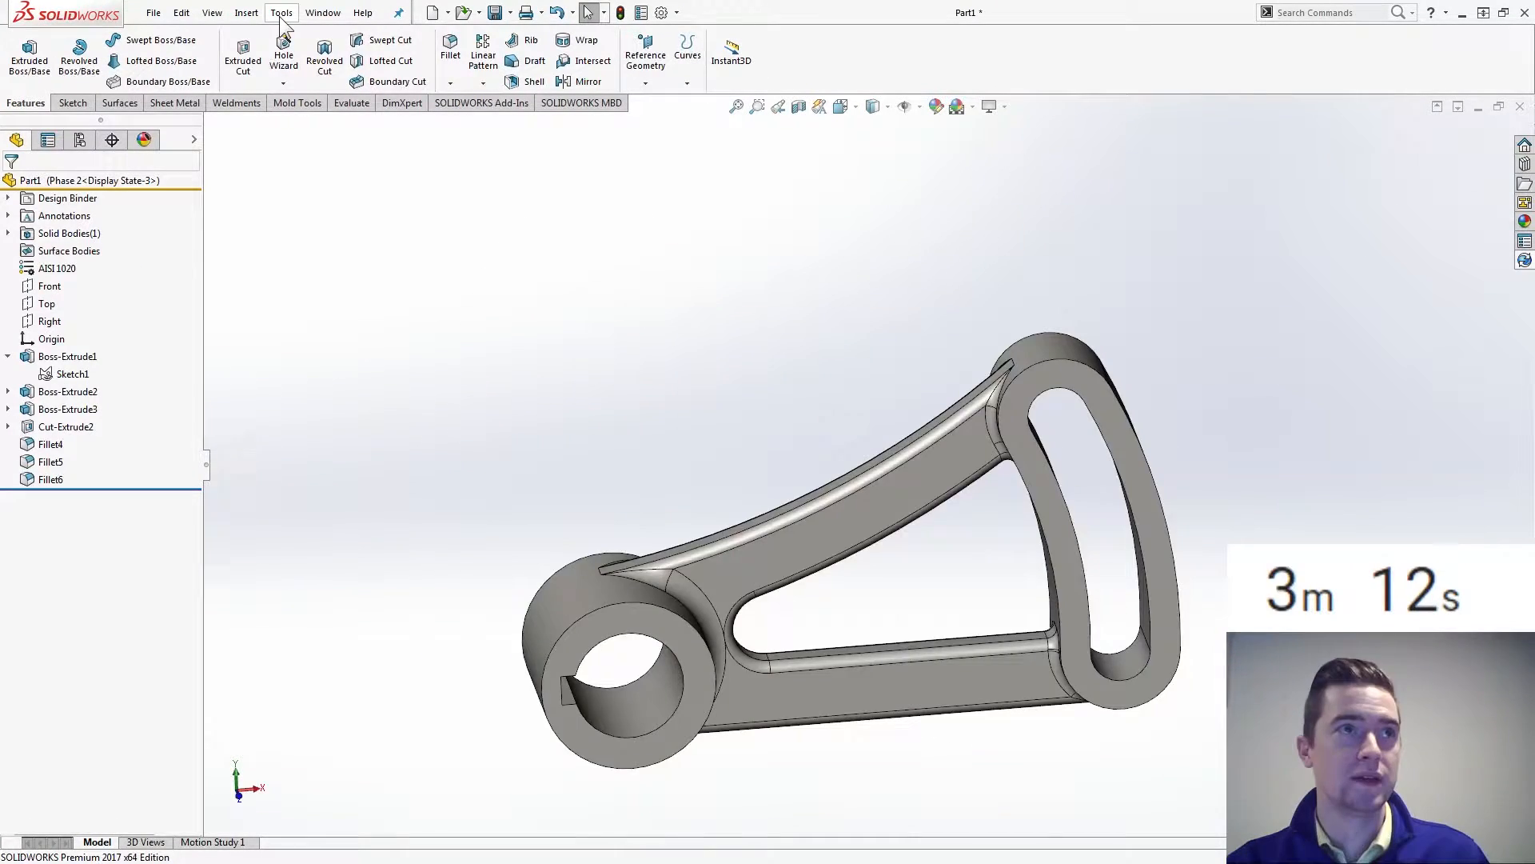
pyautogui.click(281, 13)
pyautogui.moveTo(326, 56)
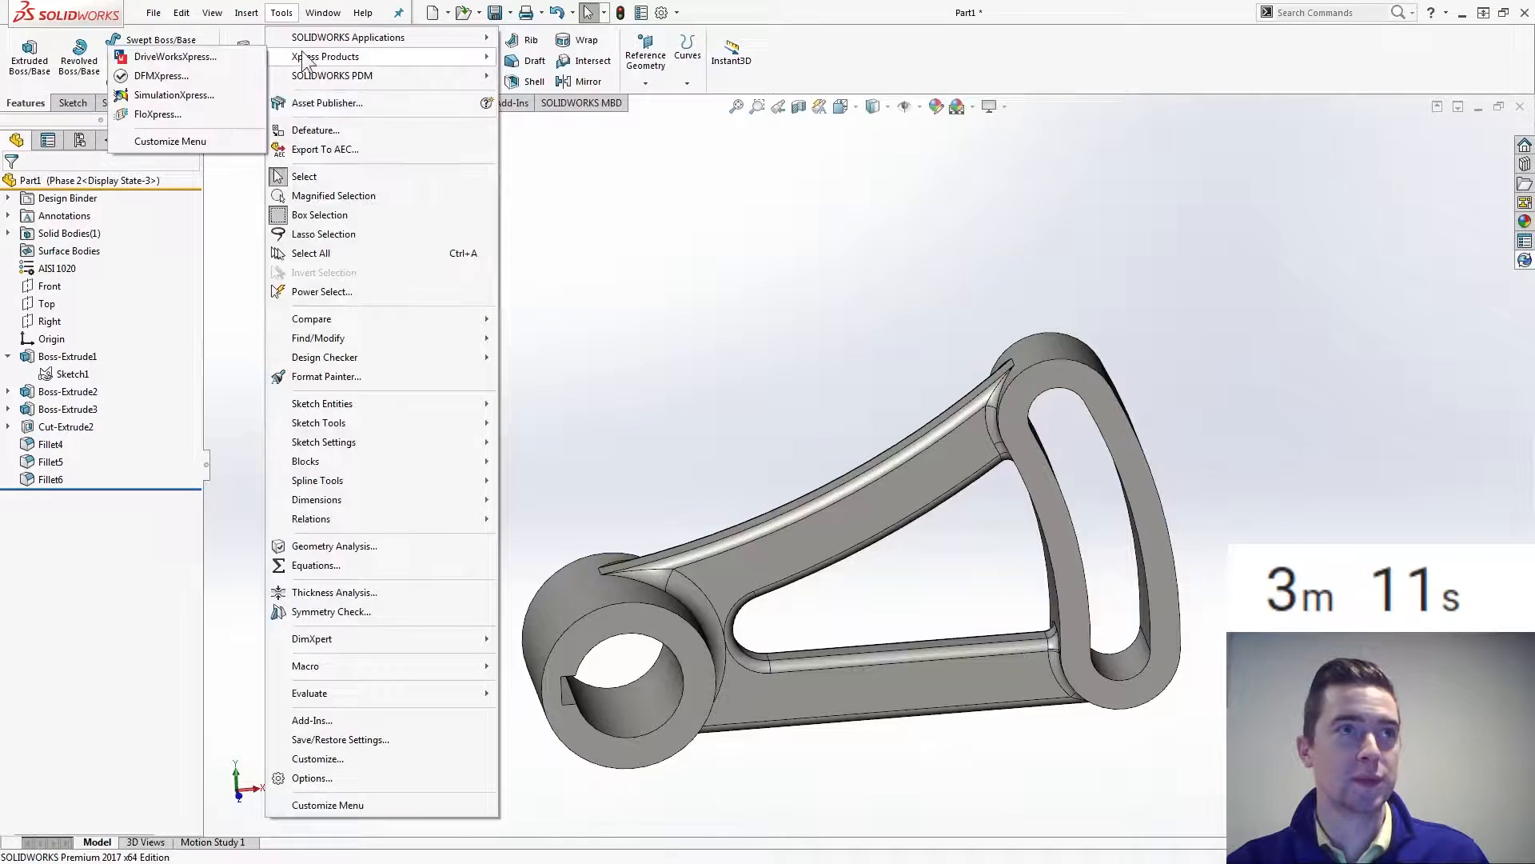
pyautogui.click(219, 91)
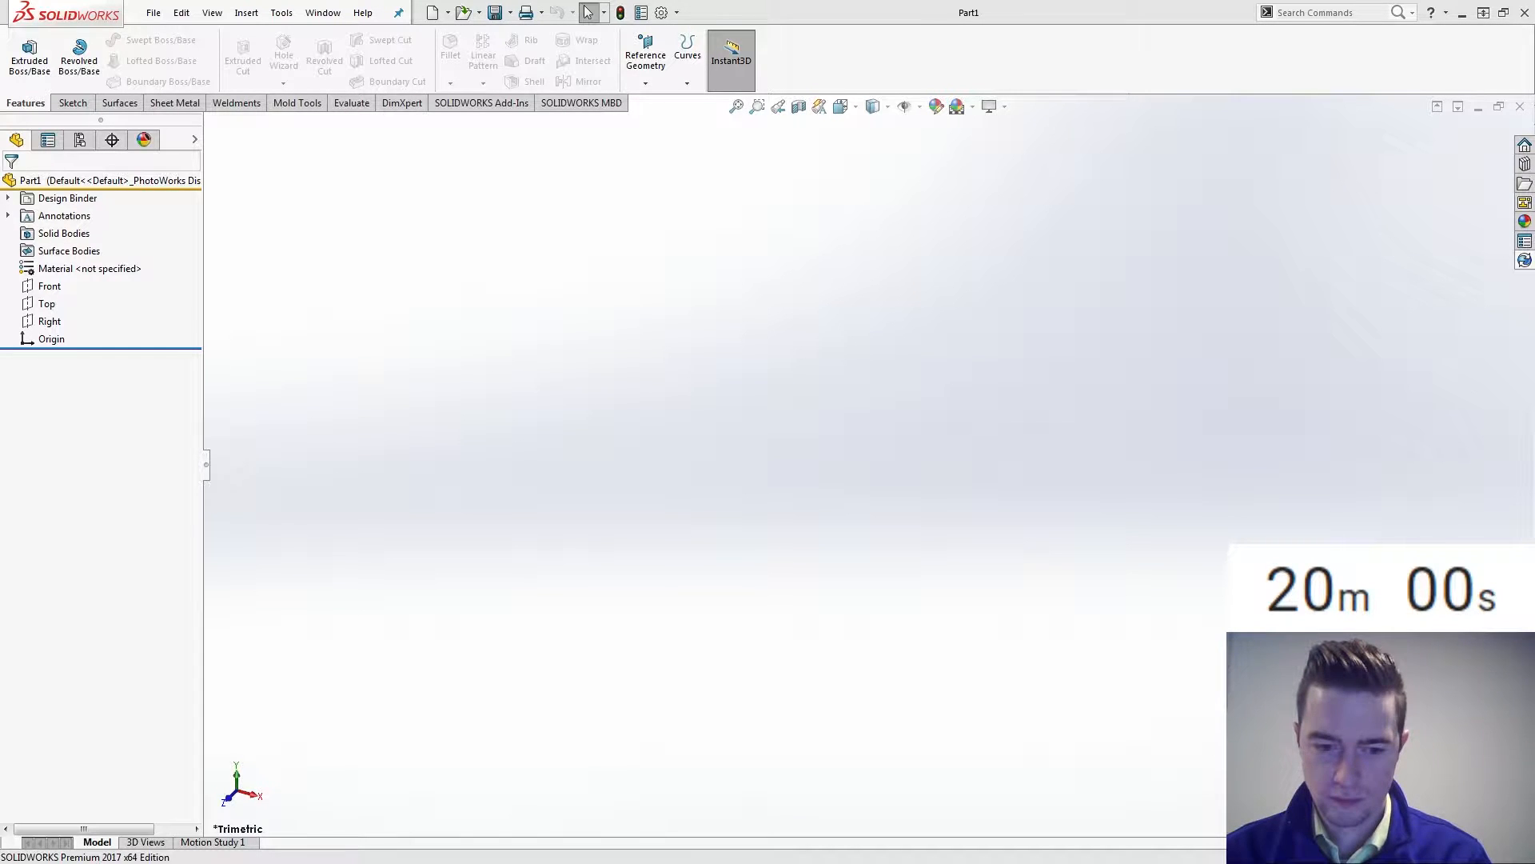
# - Sketch two concentric circles on the Front plane, centred on the origin, with the outer one about 64 mm in diameter
pyautogui.click(53, 286)
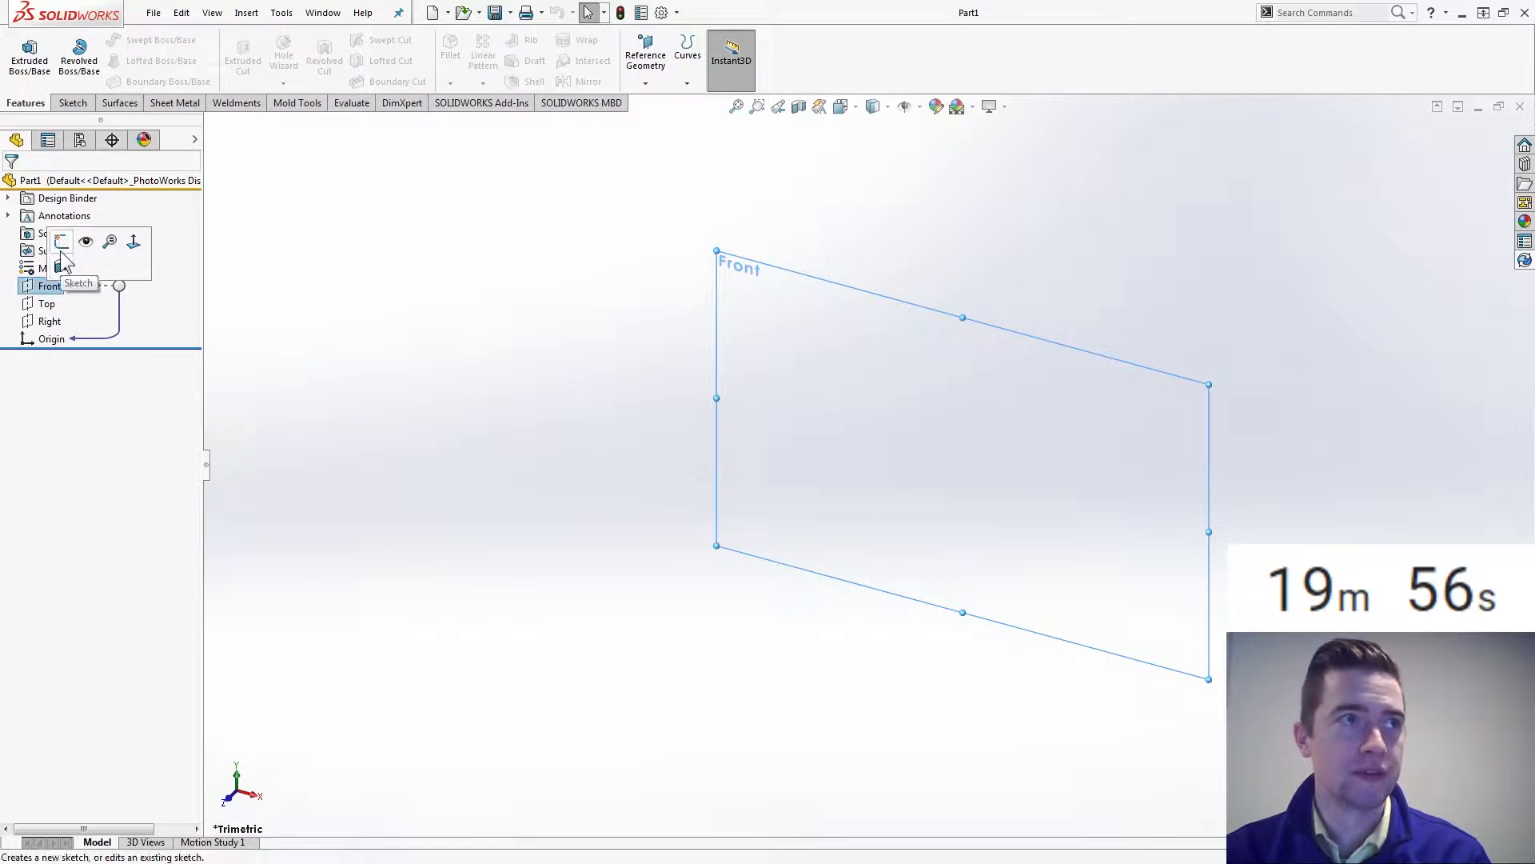
pyautogui.click(64, 255)
pyautogui.click(137, 40)
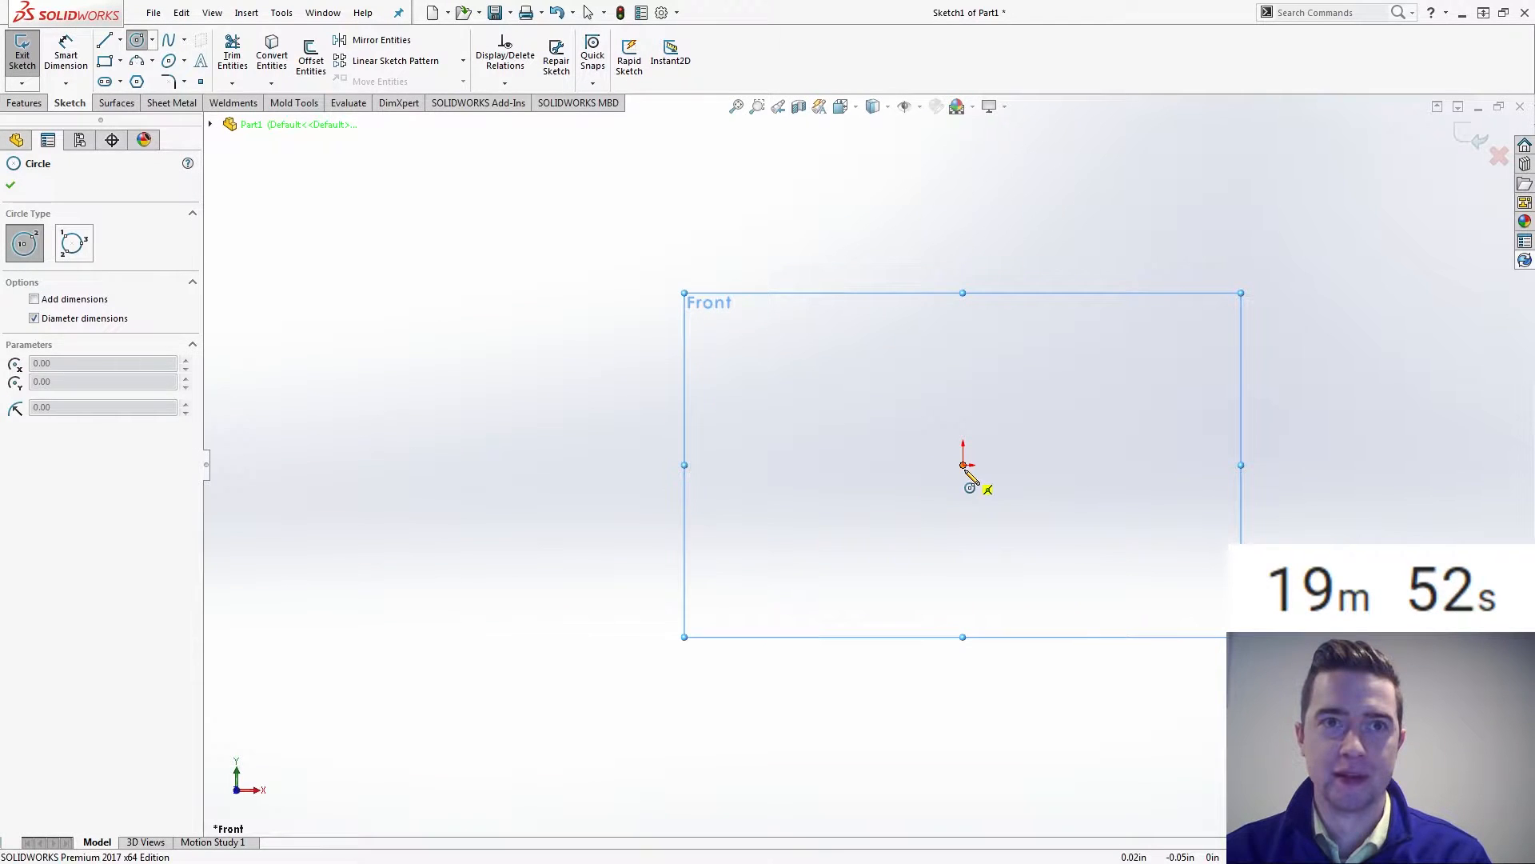
pyautogui.moveTo(964, 465); pyautogui.dragTo(890, 546)
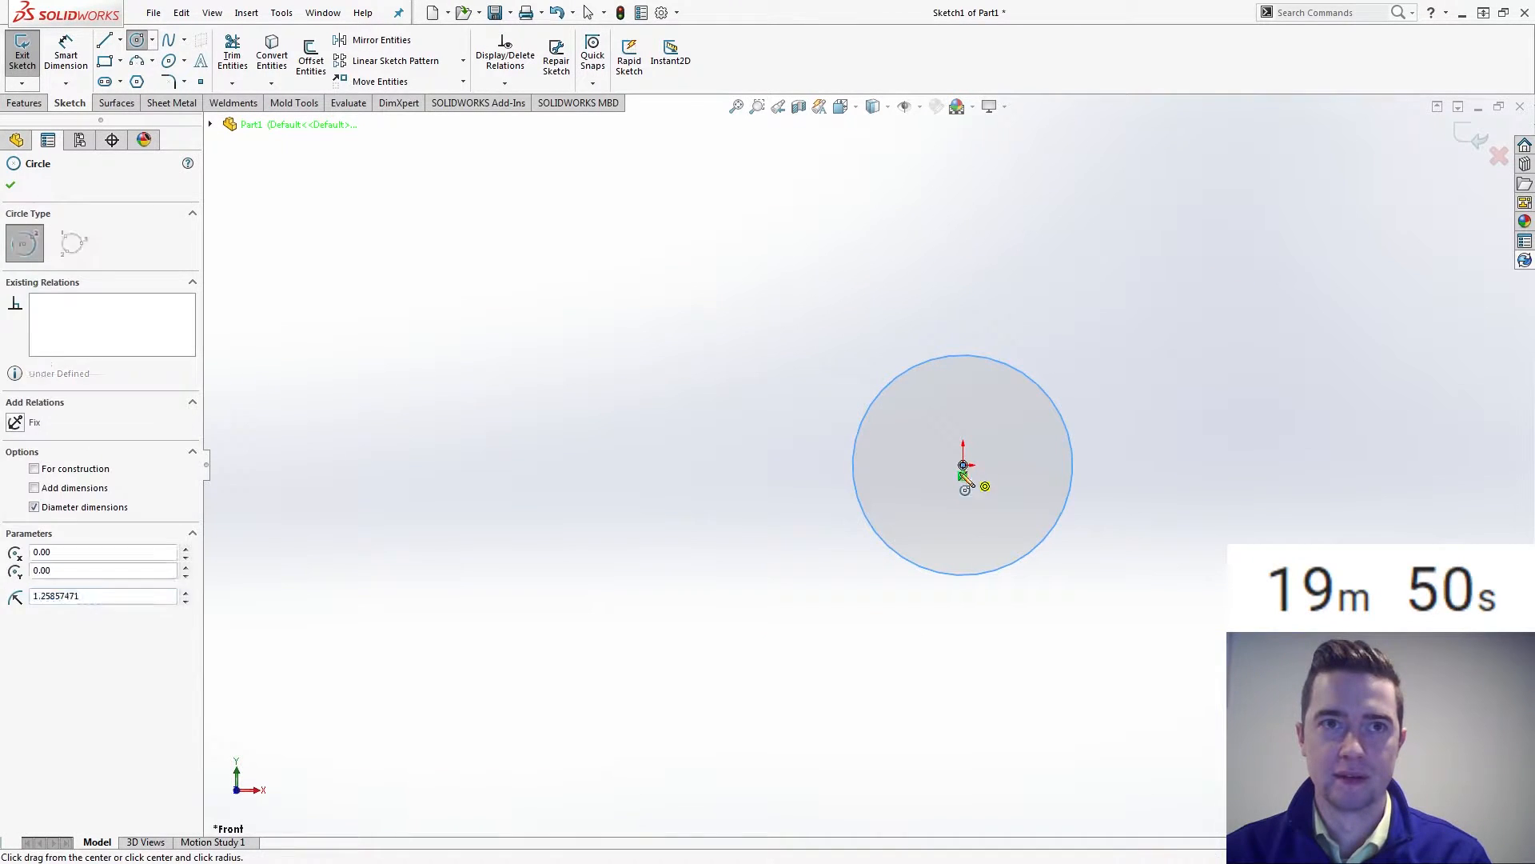
pyautogui.moveTo(964, 466); pyautogui.dragTo(944, 523)
pyautogui.press('Escape')
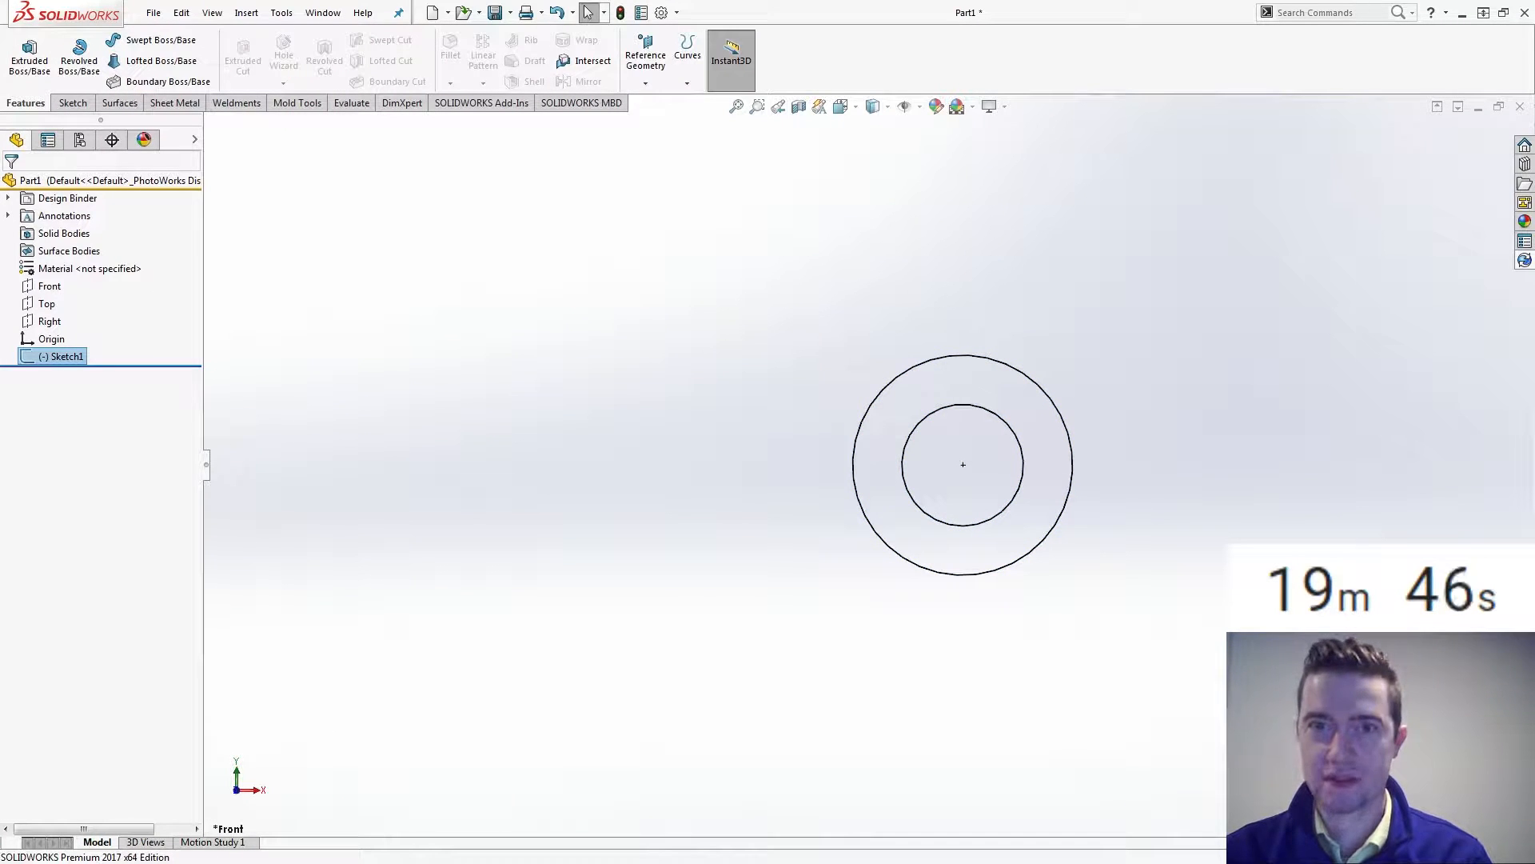
# - Reopen the circle sketch for editing and dimension the outer circle's diameter as 35 mm
pyautogui.click(1030, 552)
pyautogui.press('d')
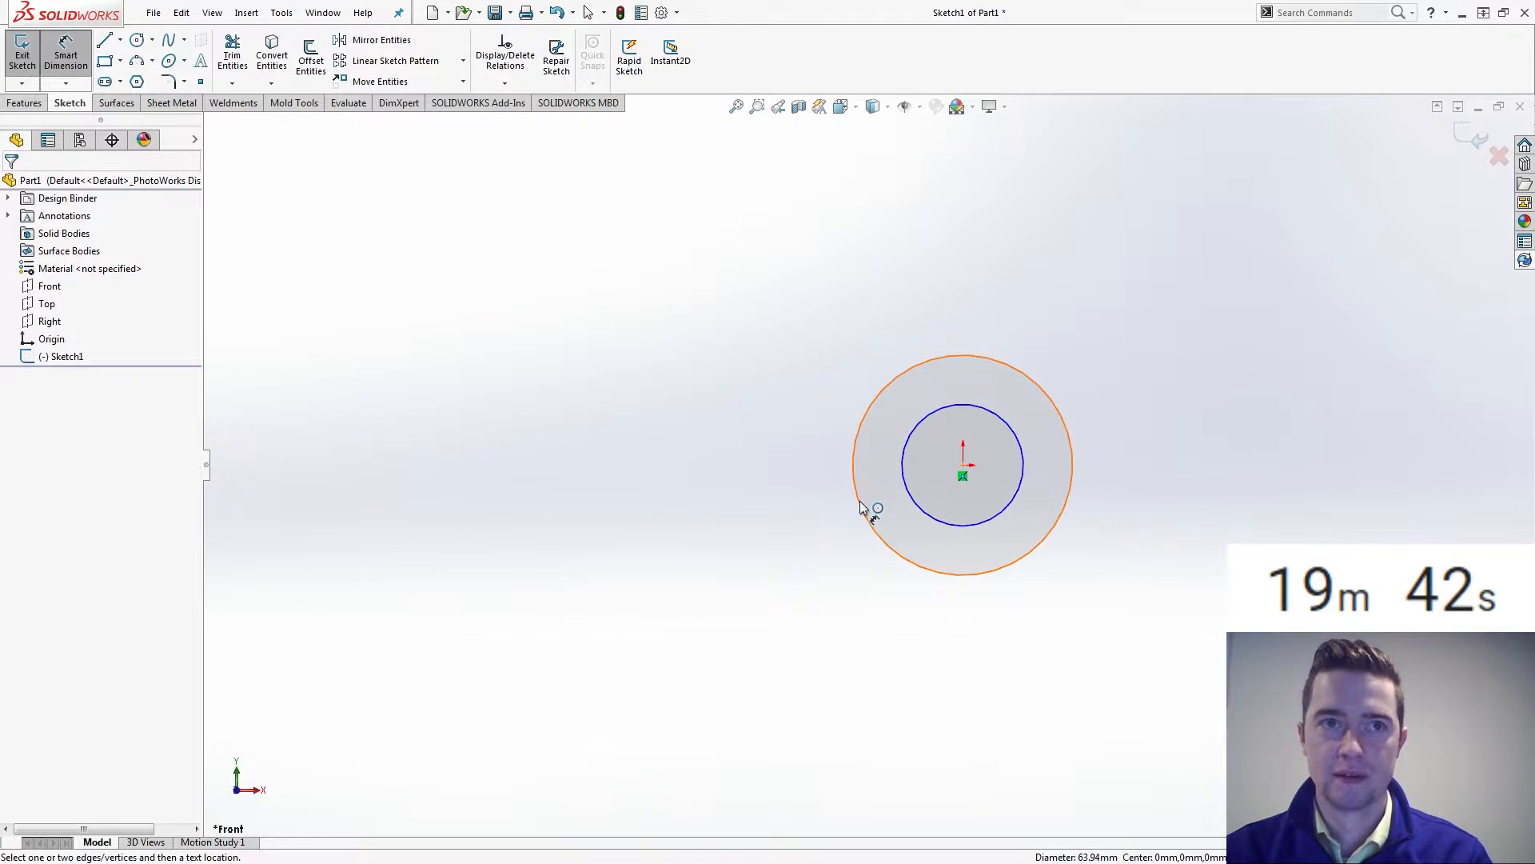
pyautogui.click(861, 500)
pyautogui.click(833, 634)
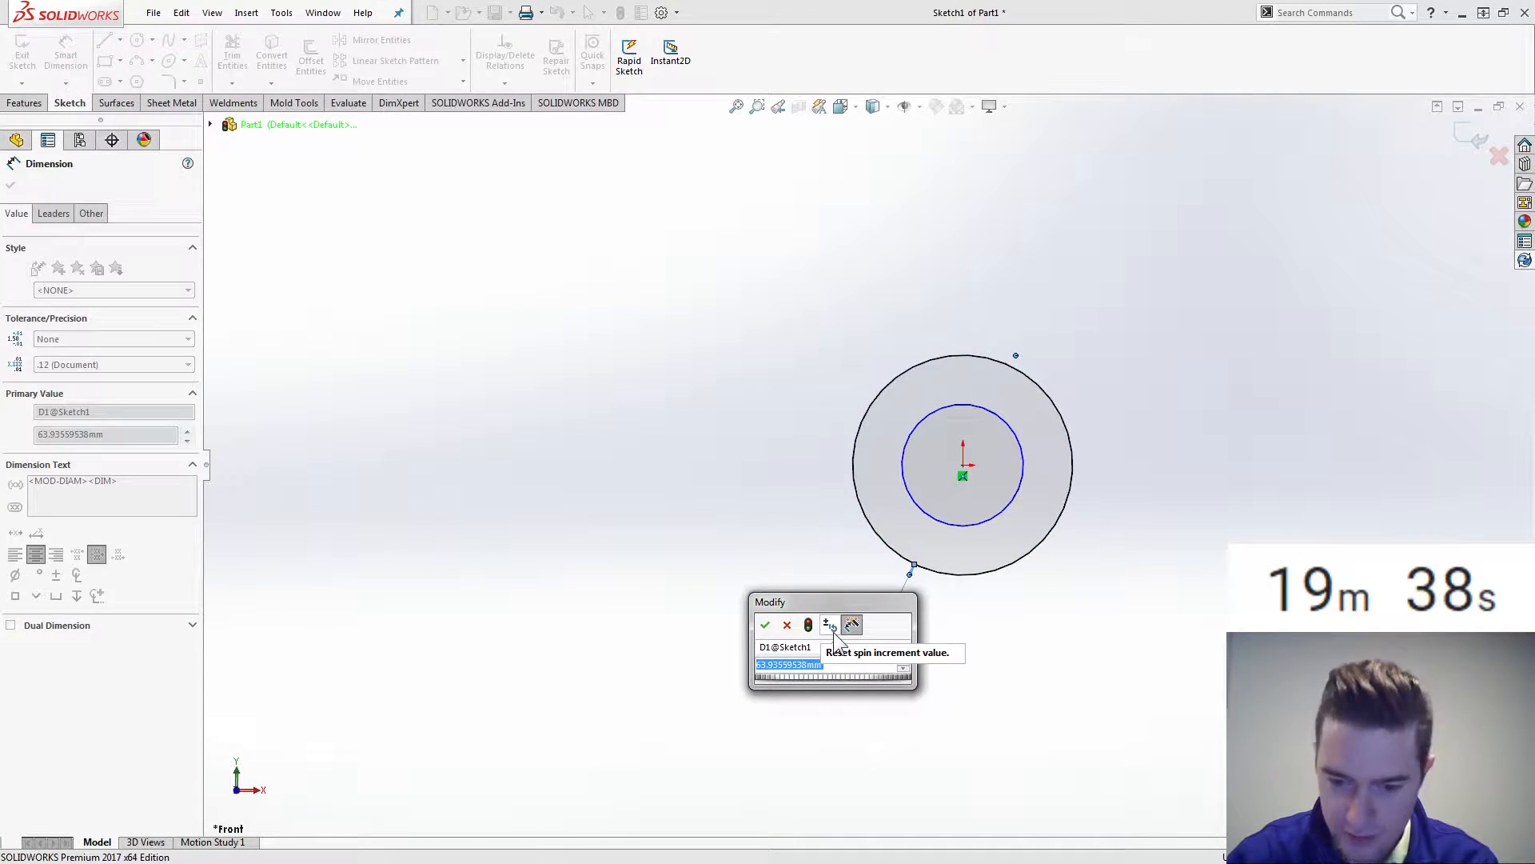
pyautogui.write('35')
pyautogui.press('Return')
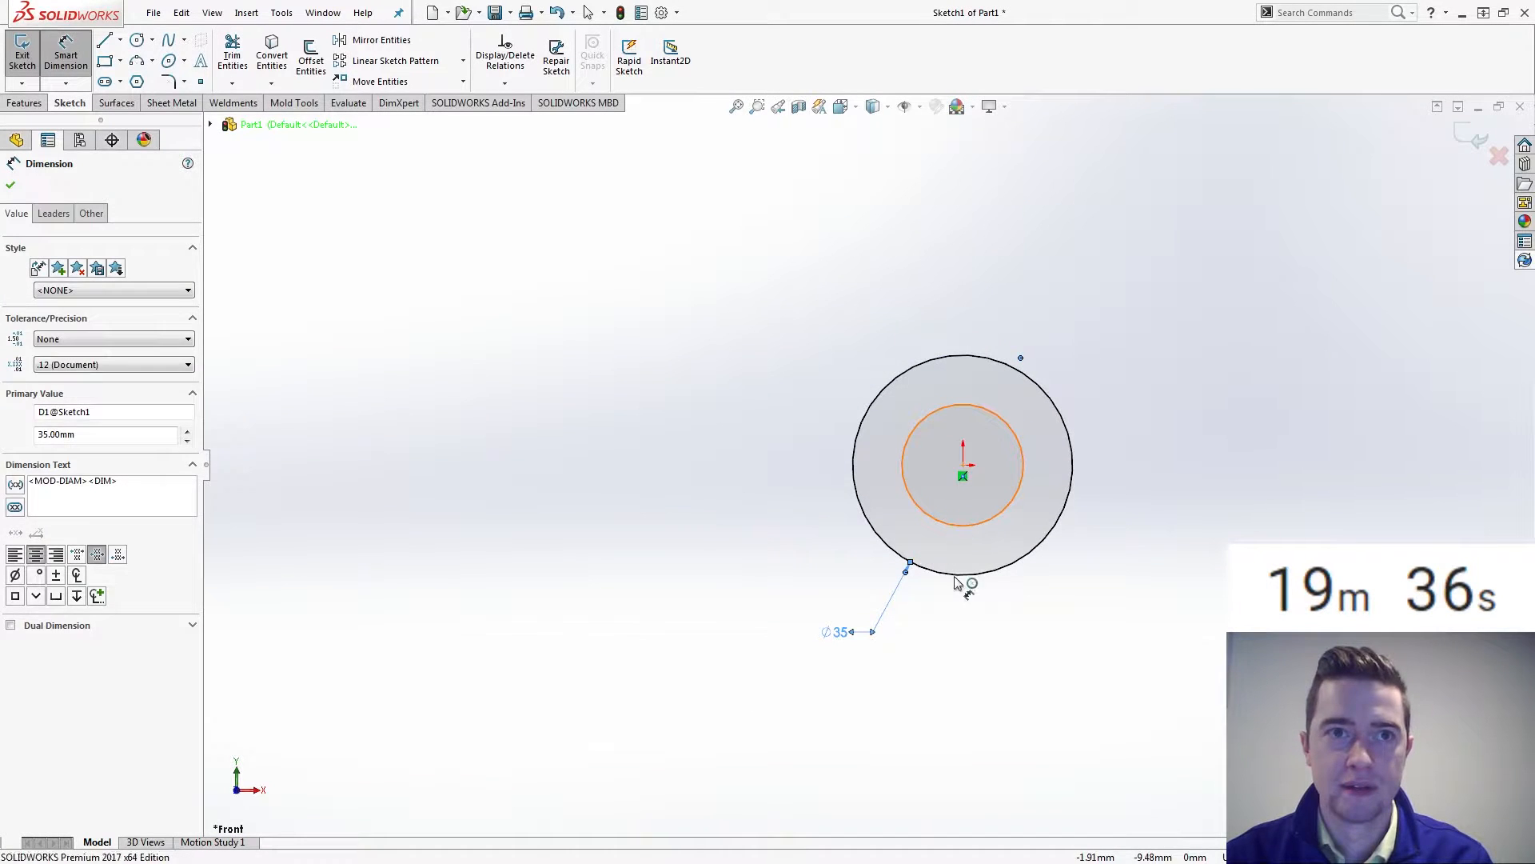
# - Dimension the inner concentric circle's diameter as 22 mm
pyautogui.click(955, 526)
pyautogui.click(812, 564)
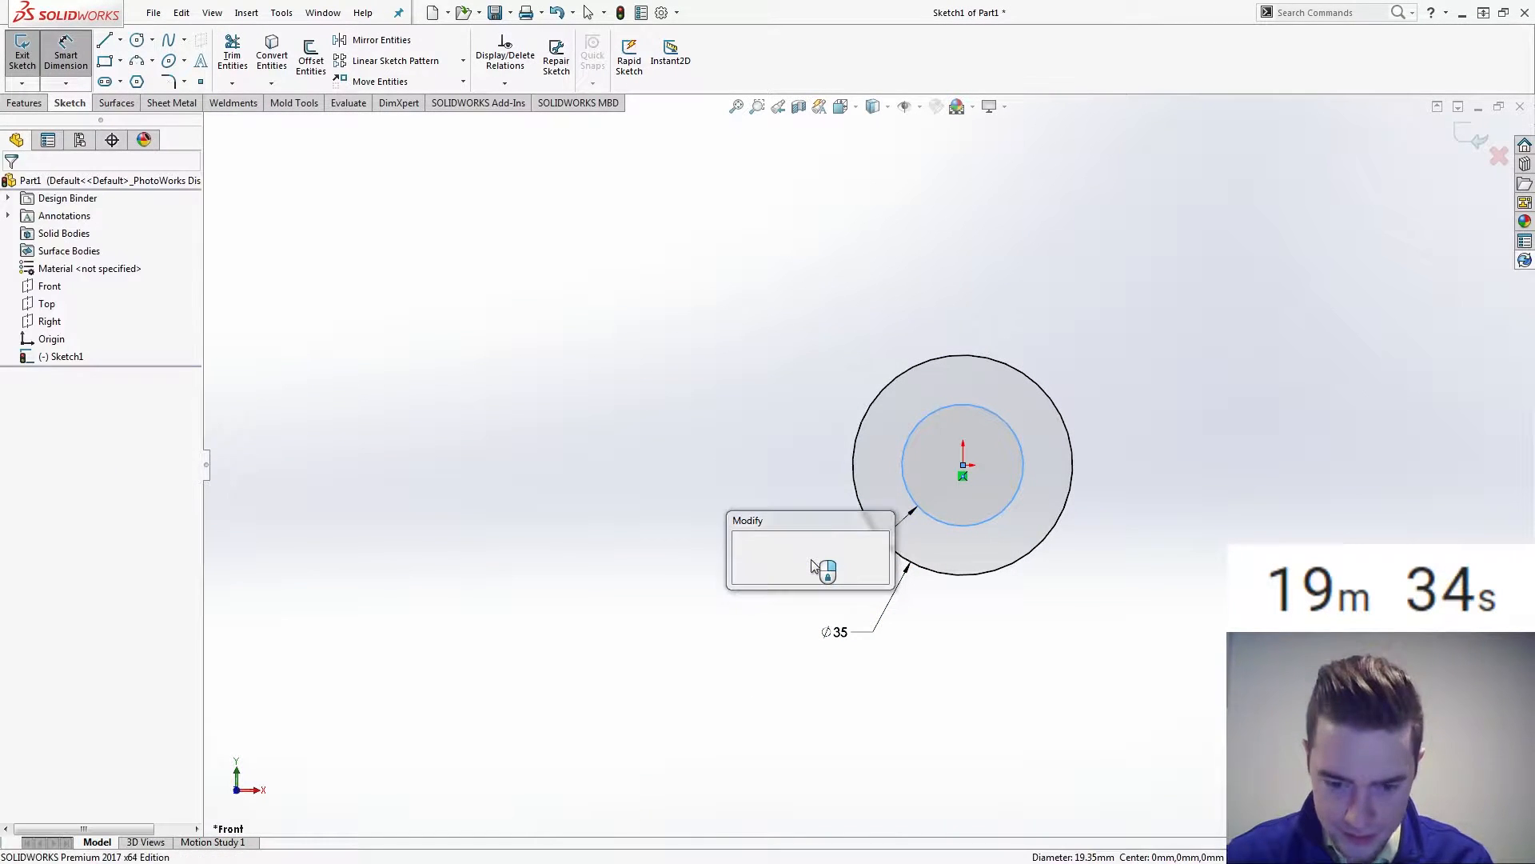
pyautogui.write('22')
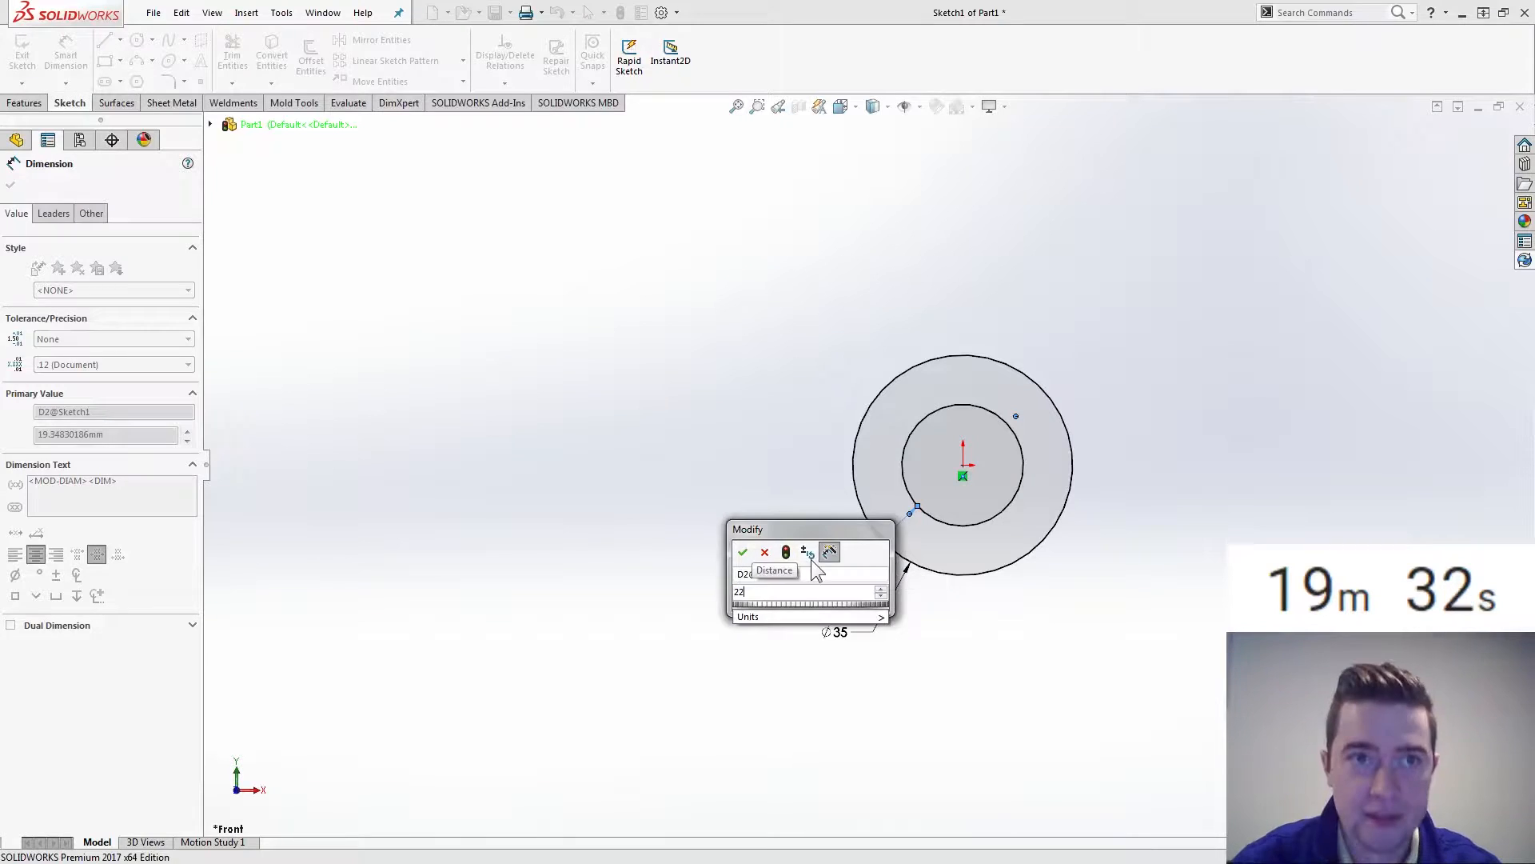
pyautogui.press('Return')
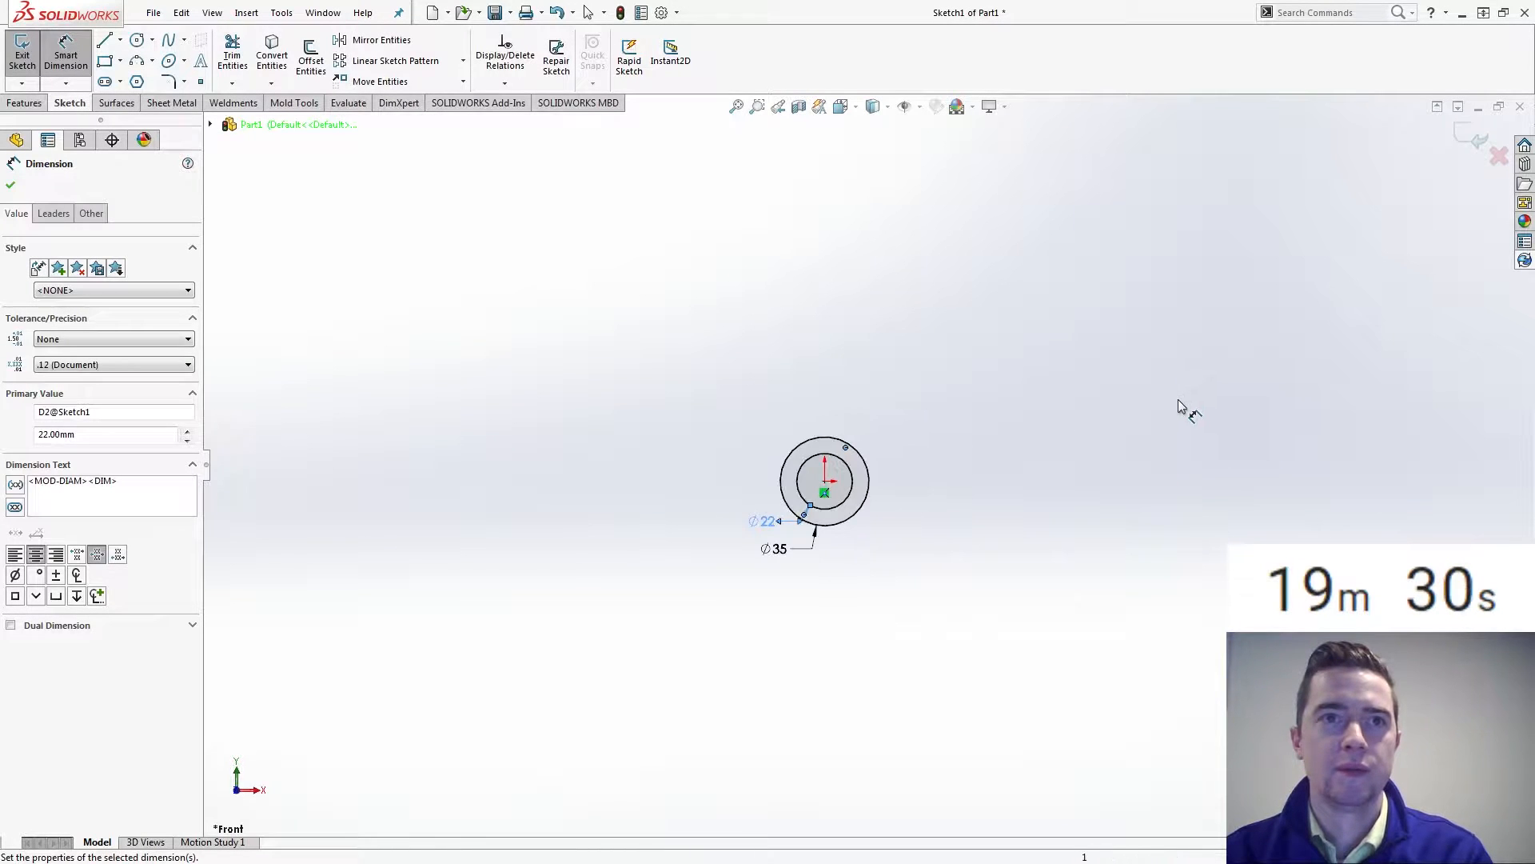
pyautogui.click(120, 81)
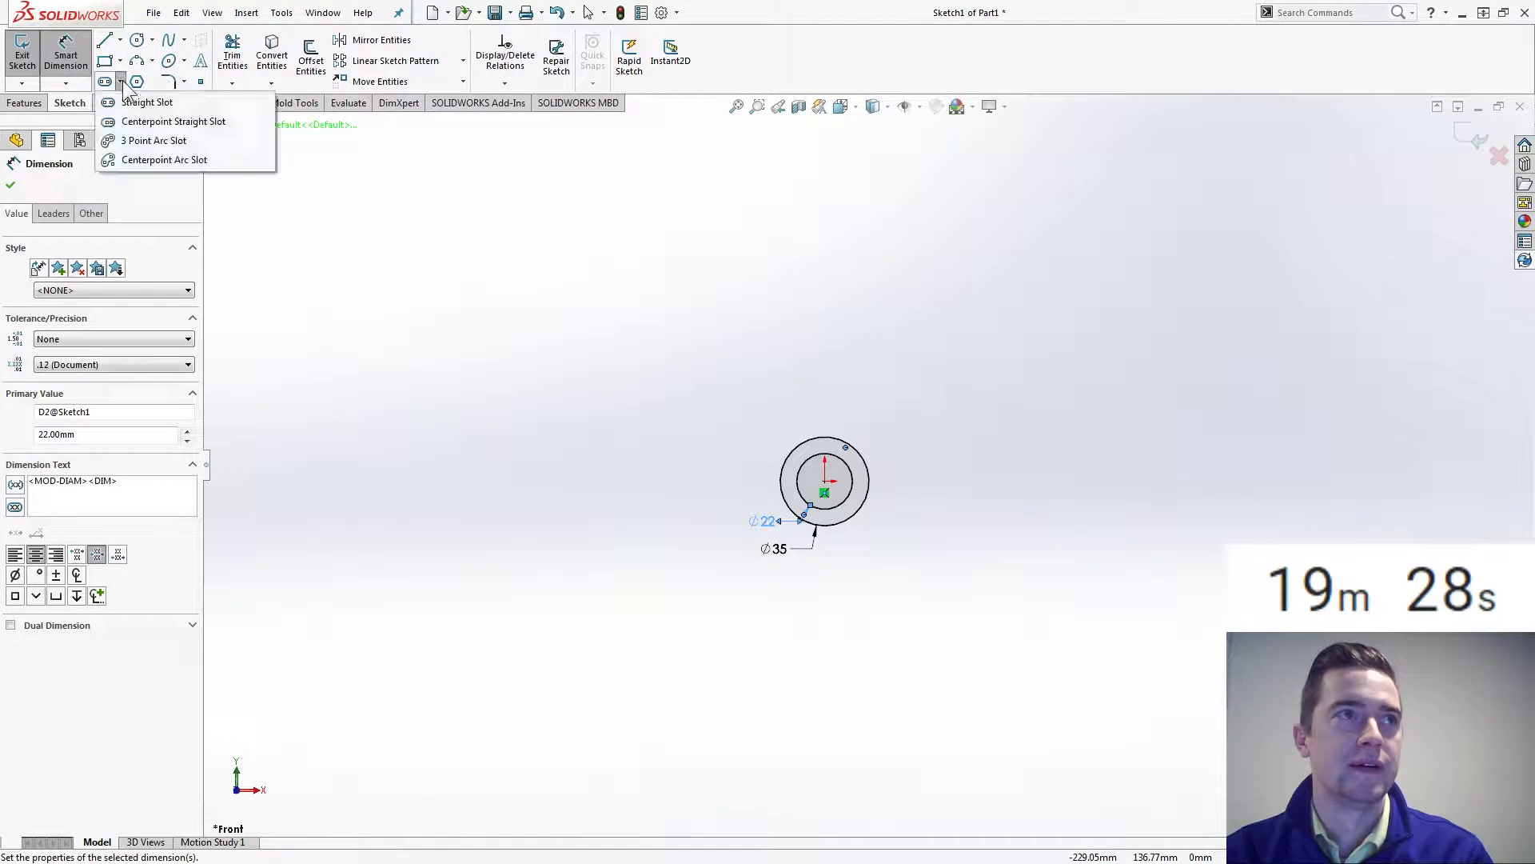
pyautogui.click(144, 160)
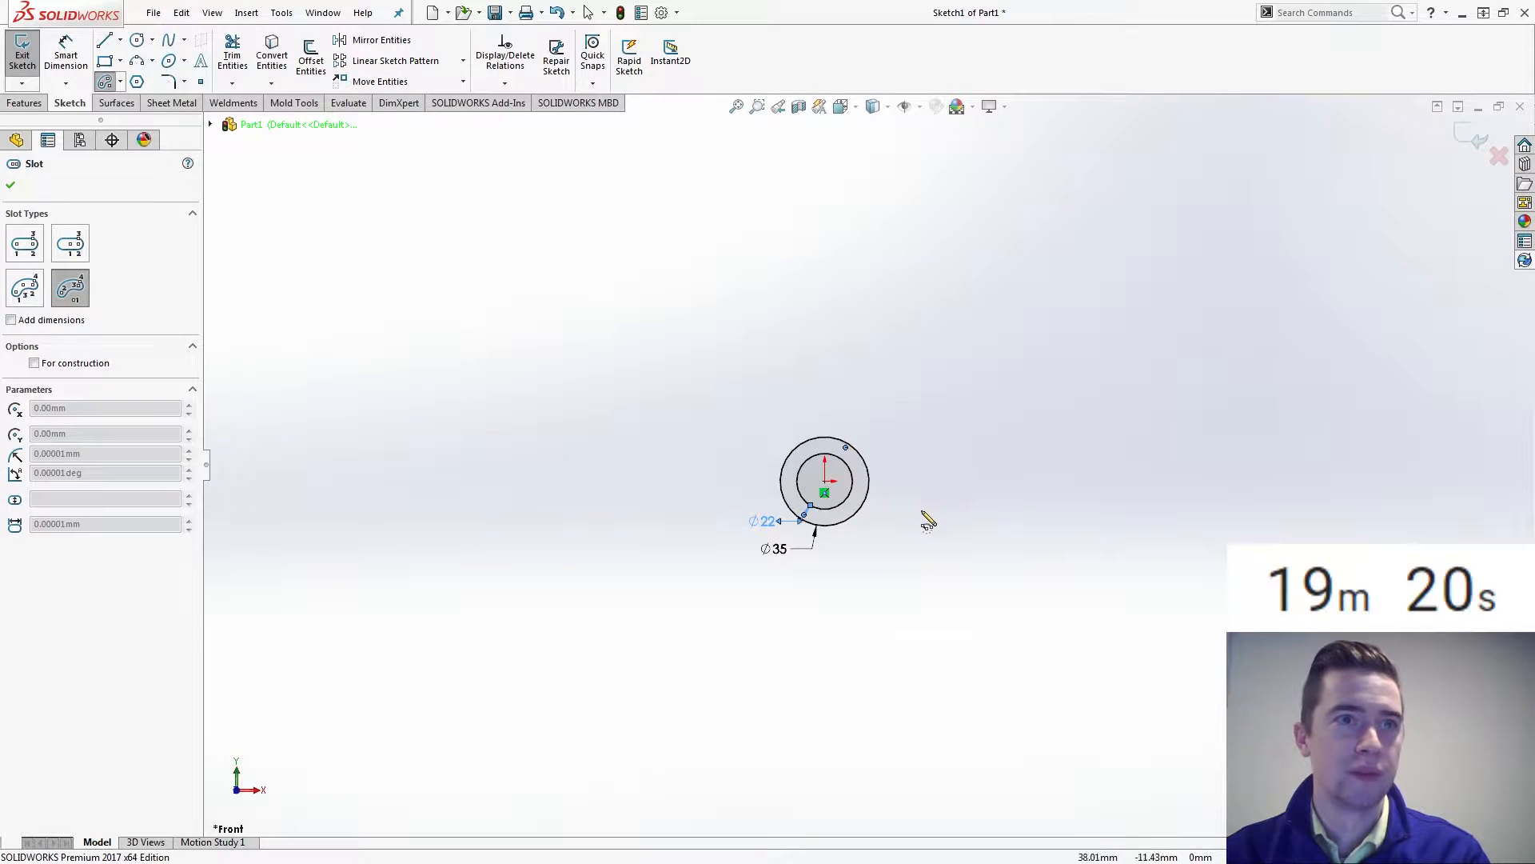
pyautogui.click(825, 482)
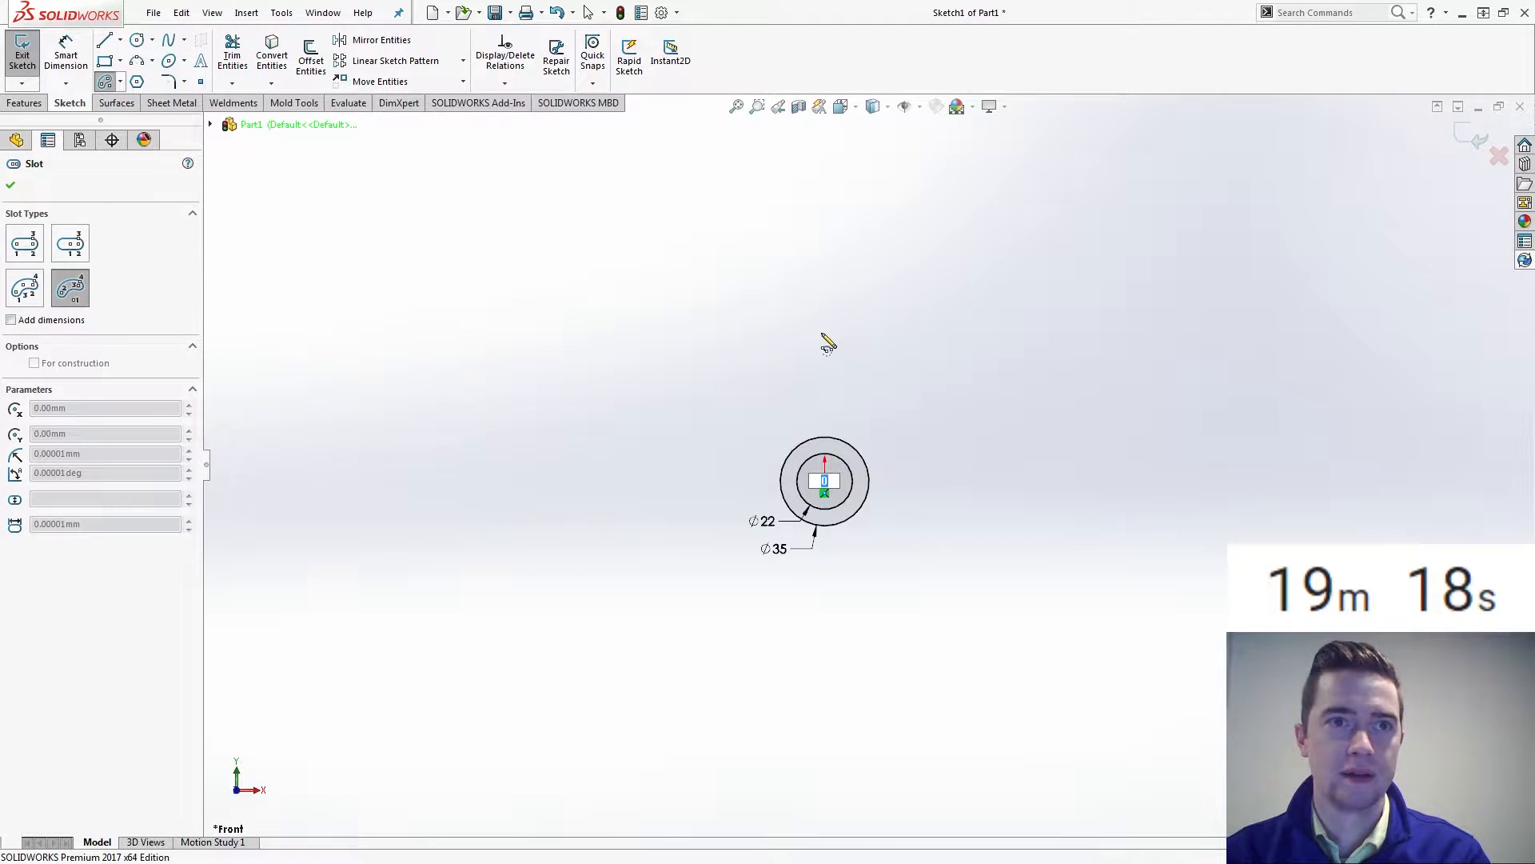
pyautogui.press('Escape')
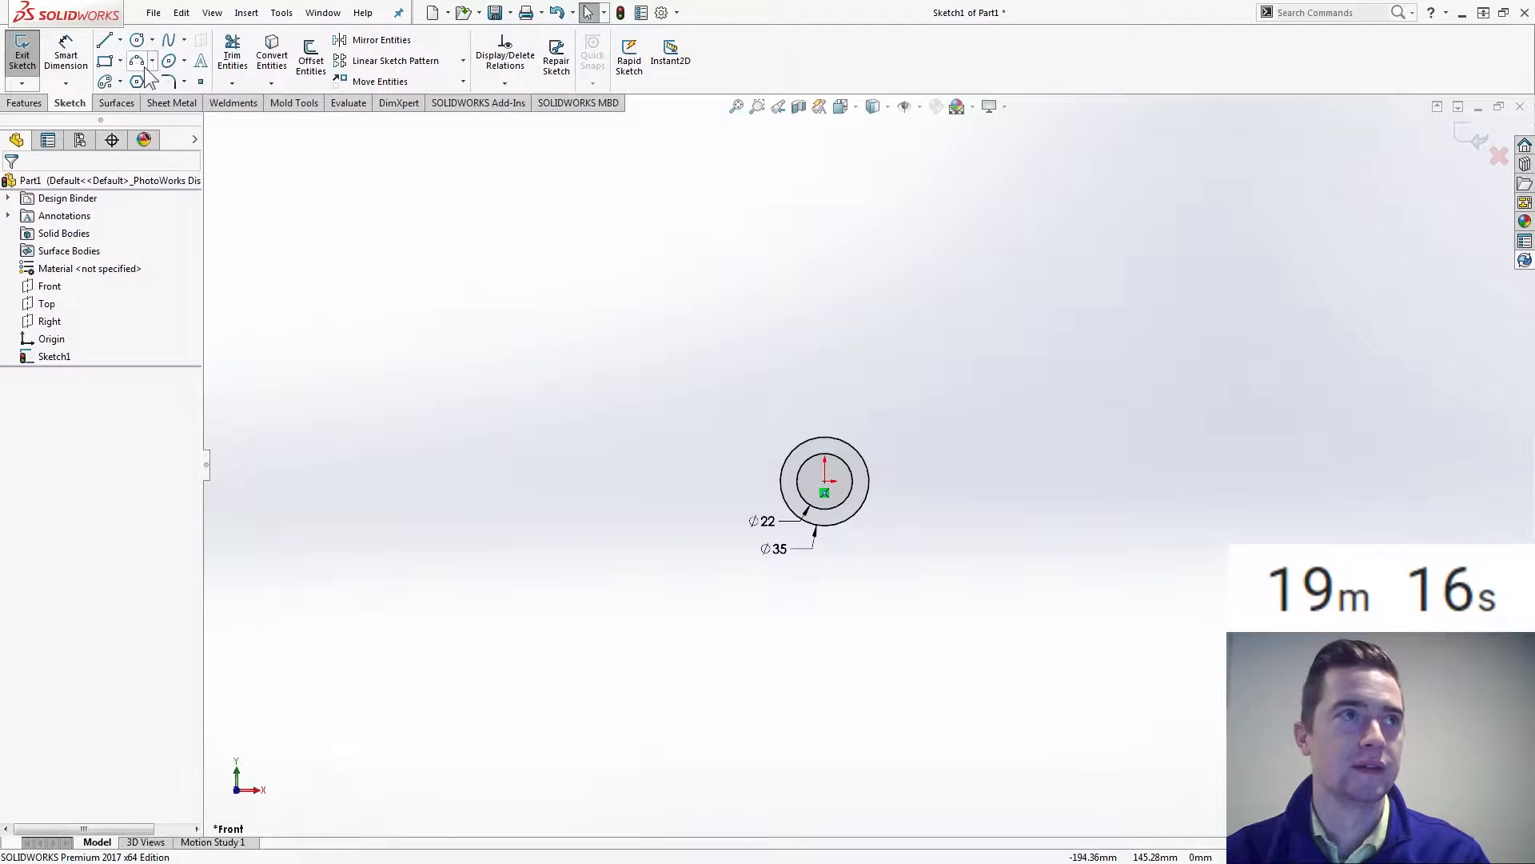
# - Sketch a centerpoint arc slot about the origin, to the right of the circles, with about 110 mm radius, 35° span and 28 mm width
pyautogui.click(825, 481)
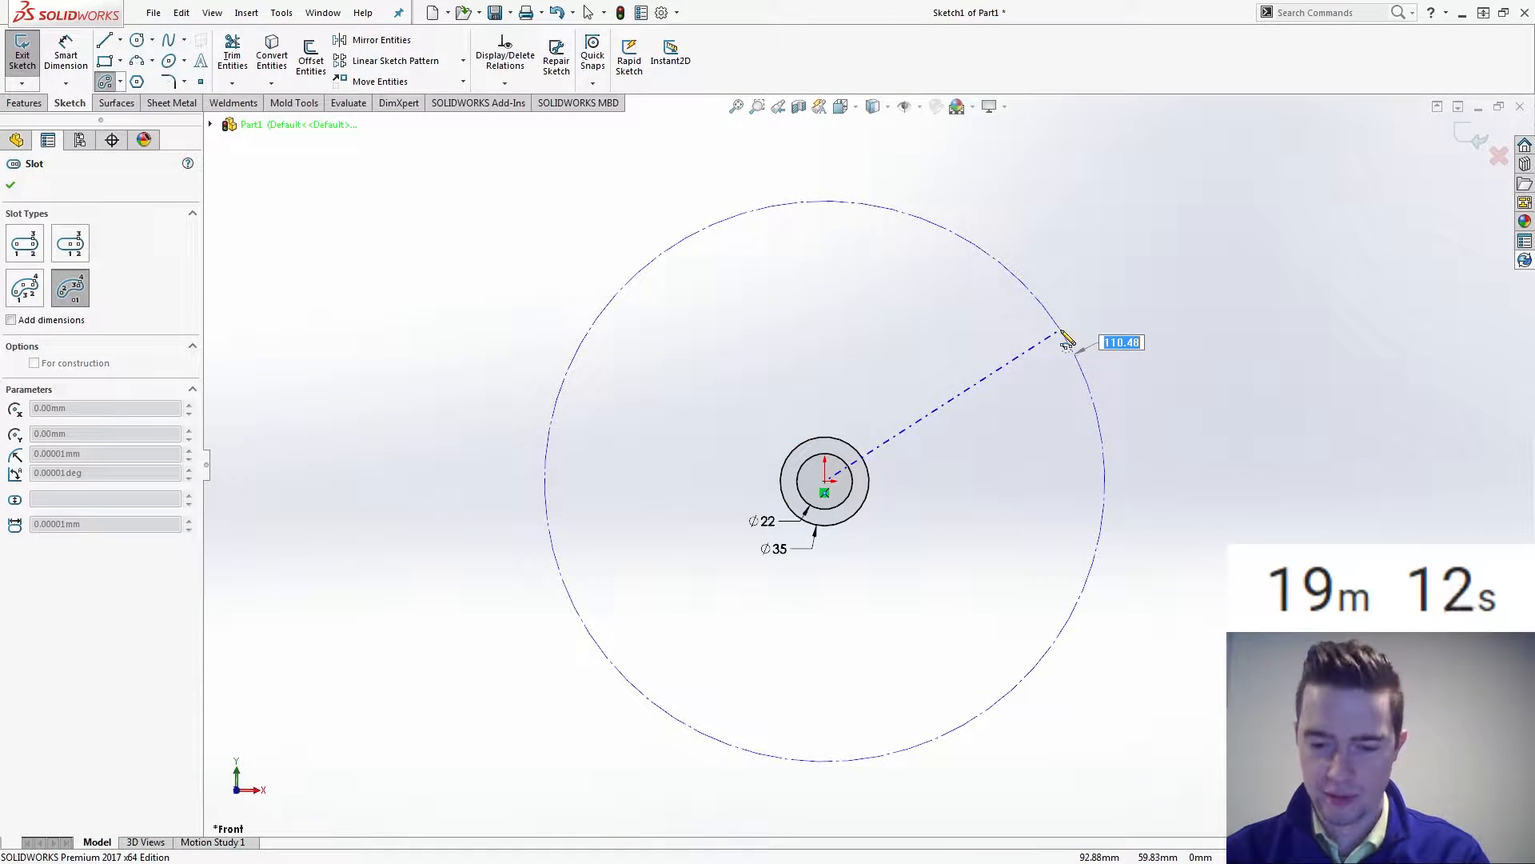
pyautogui.click(1064, 334)
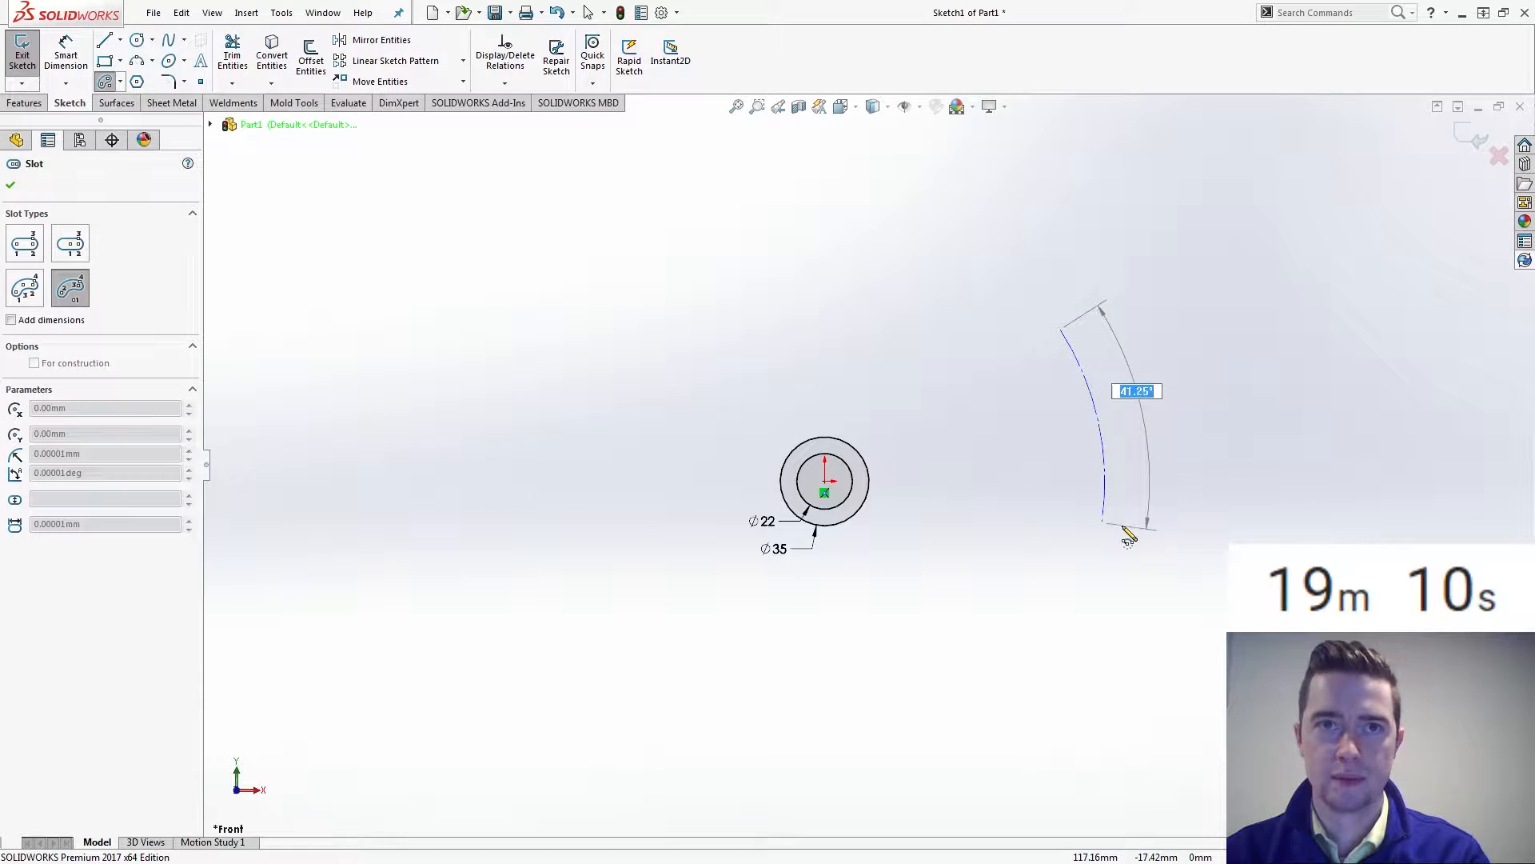
pyautogui.click(1110, 496)
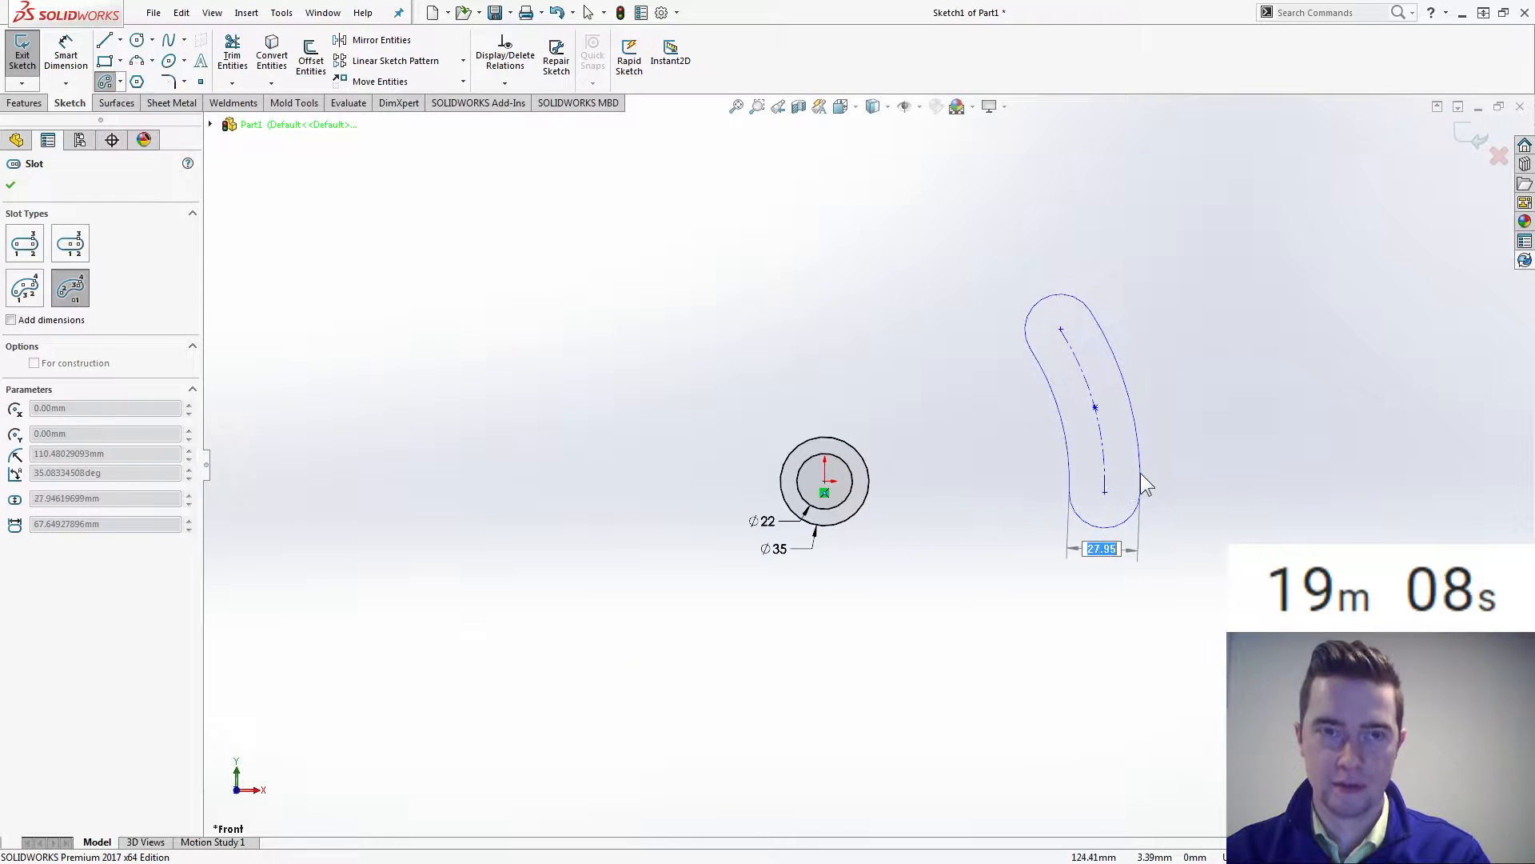
pyautogui.click(1142, 473)
pyautogui.press('Escape')
# - Dimension the radius of the arc slot's centreline as 100 mm
pyautogui.moveTo(974, 534); pyautogui.dragTo(974, 421, button='right')
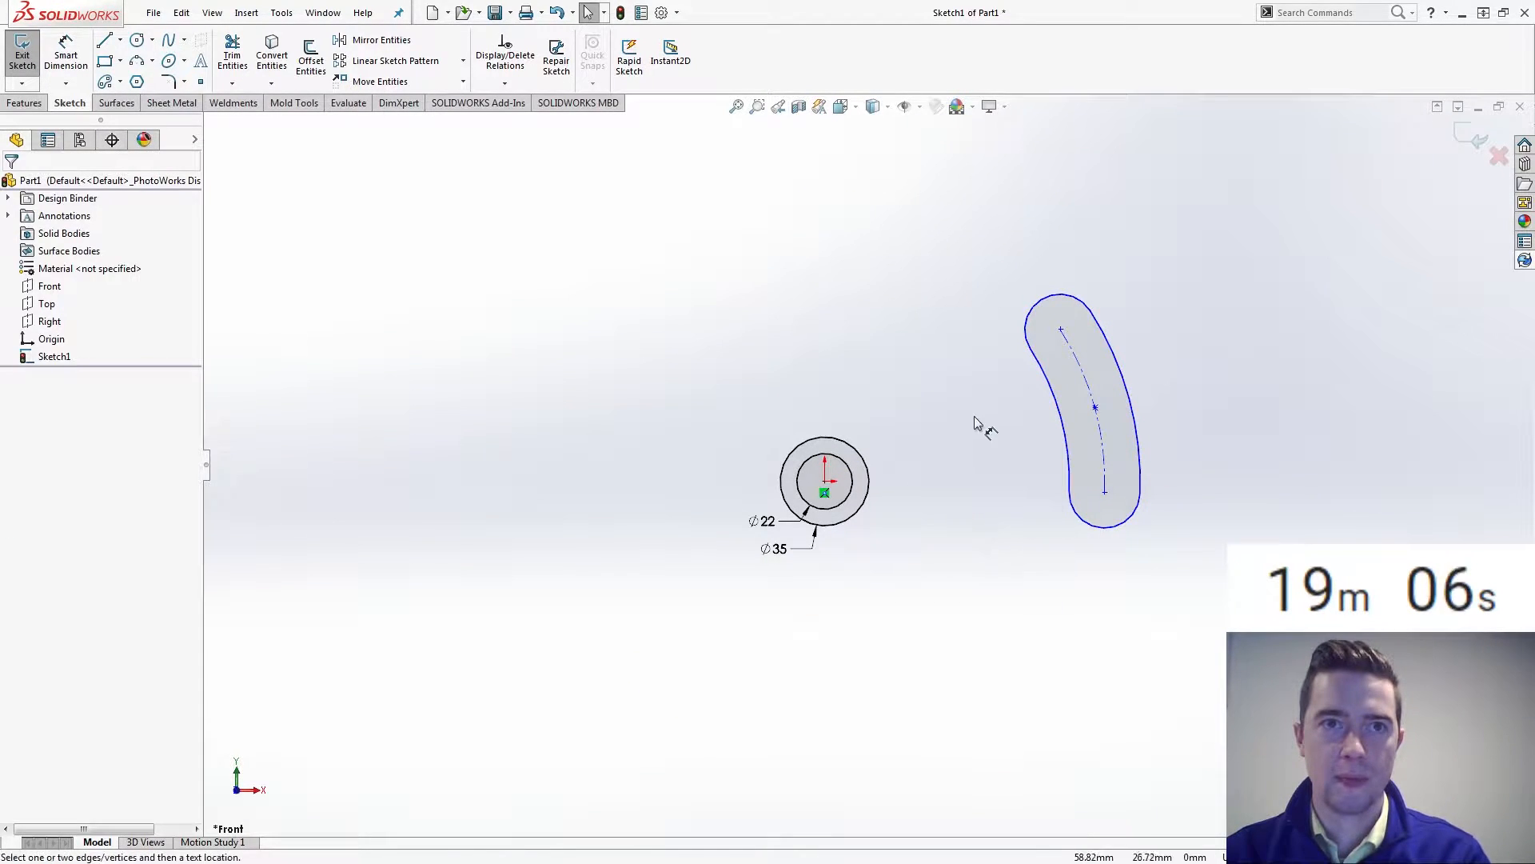
pyautogui.press('Escape')
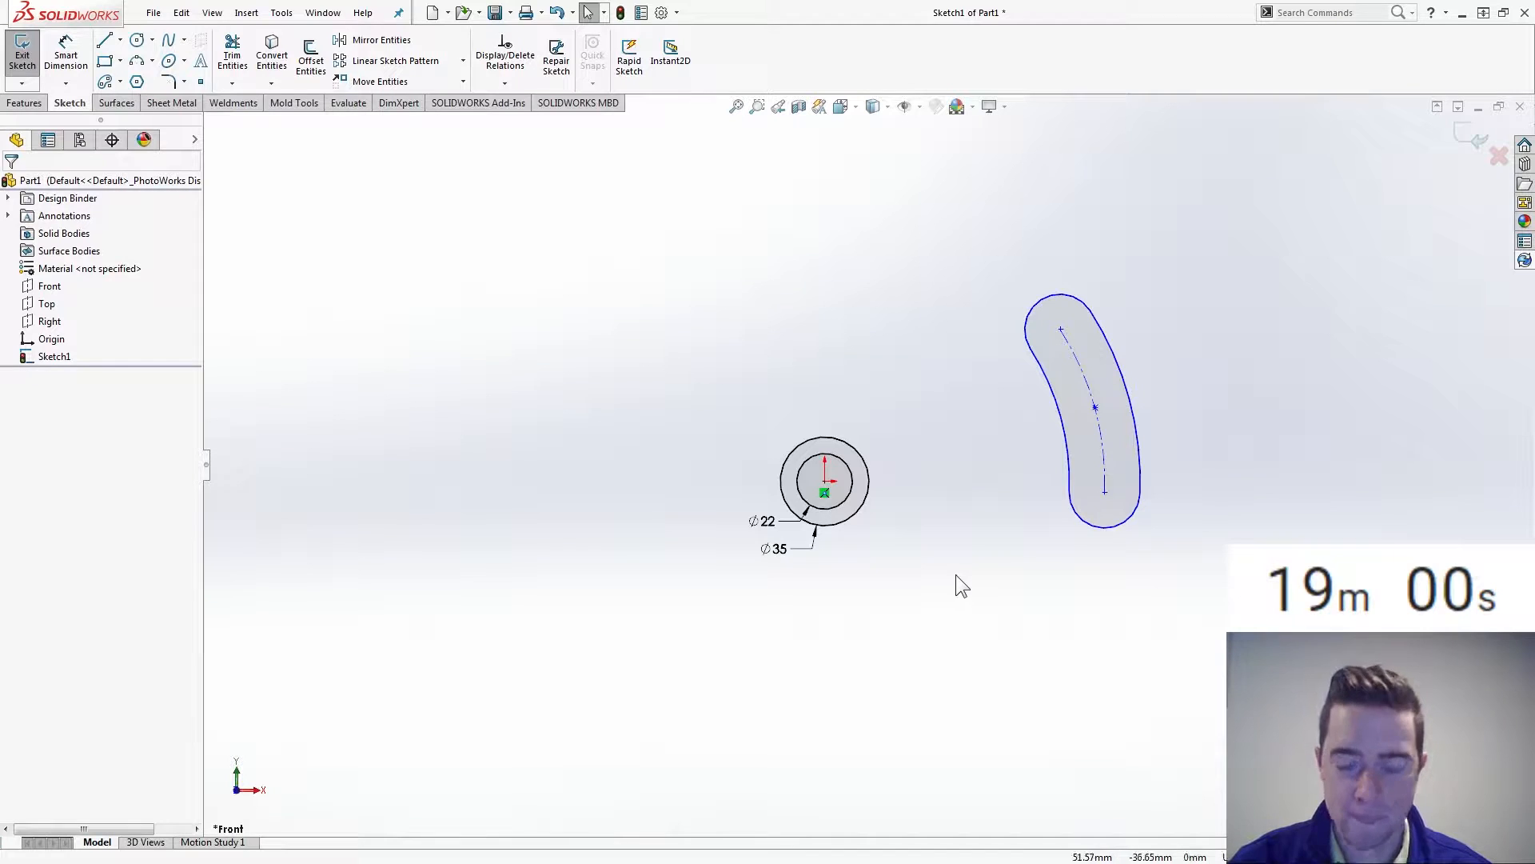
pyautogui.moveTo(971, 603); pyautogui.dragTo(965, 505, button='right')
pyautogui.click(1122, 458)
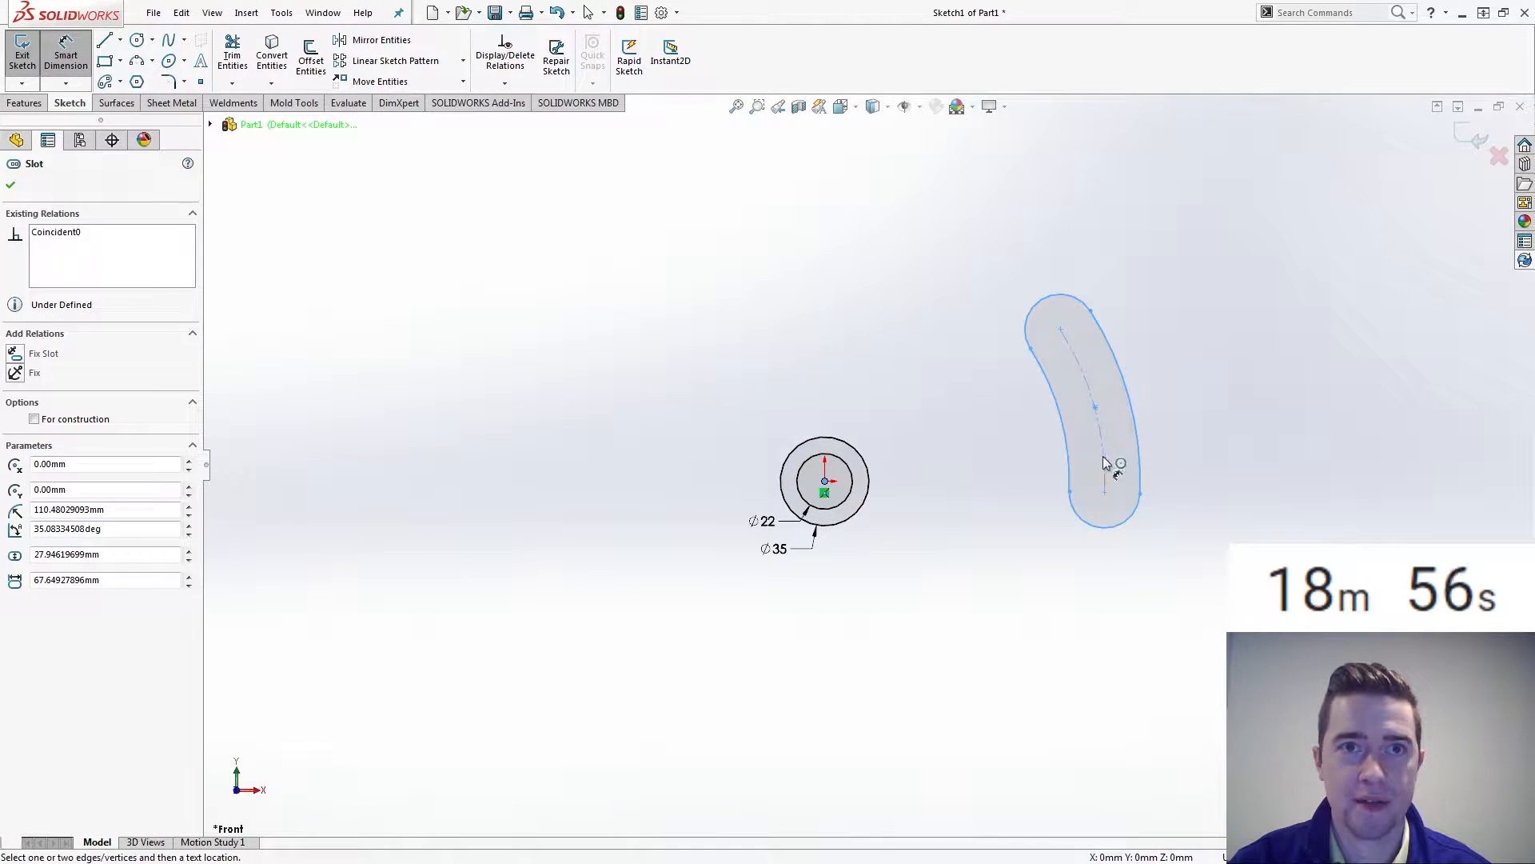
pyautogui.click(1102, 456)
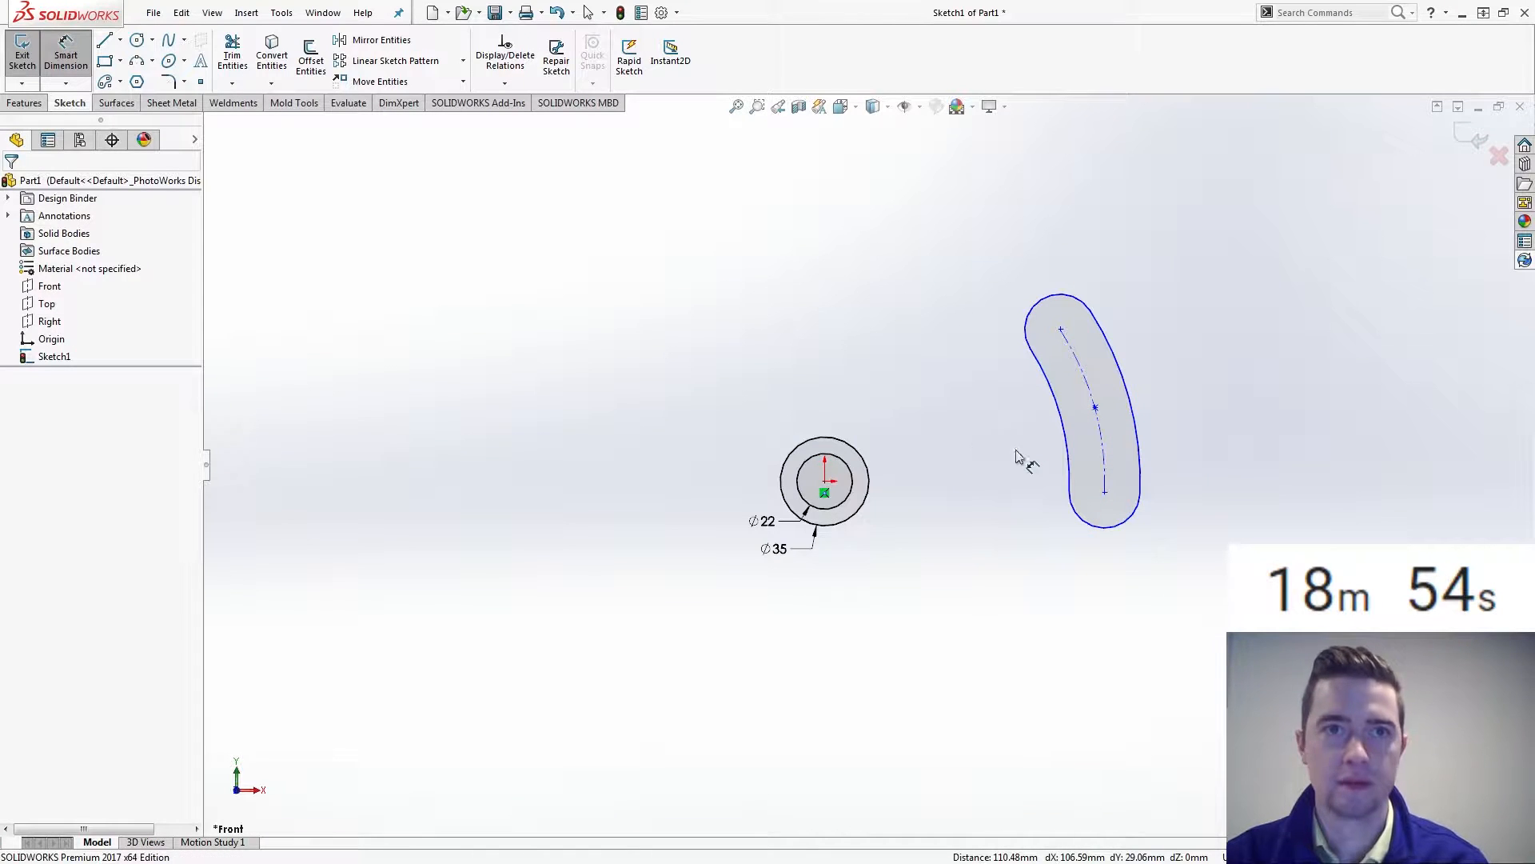
pyautogui.click(1104, 453)
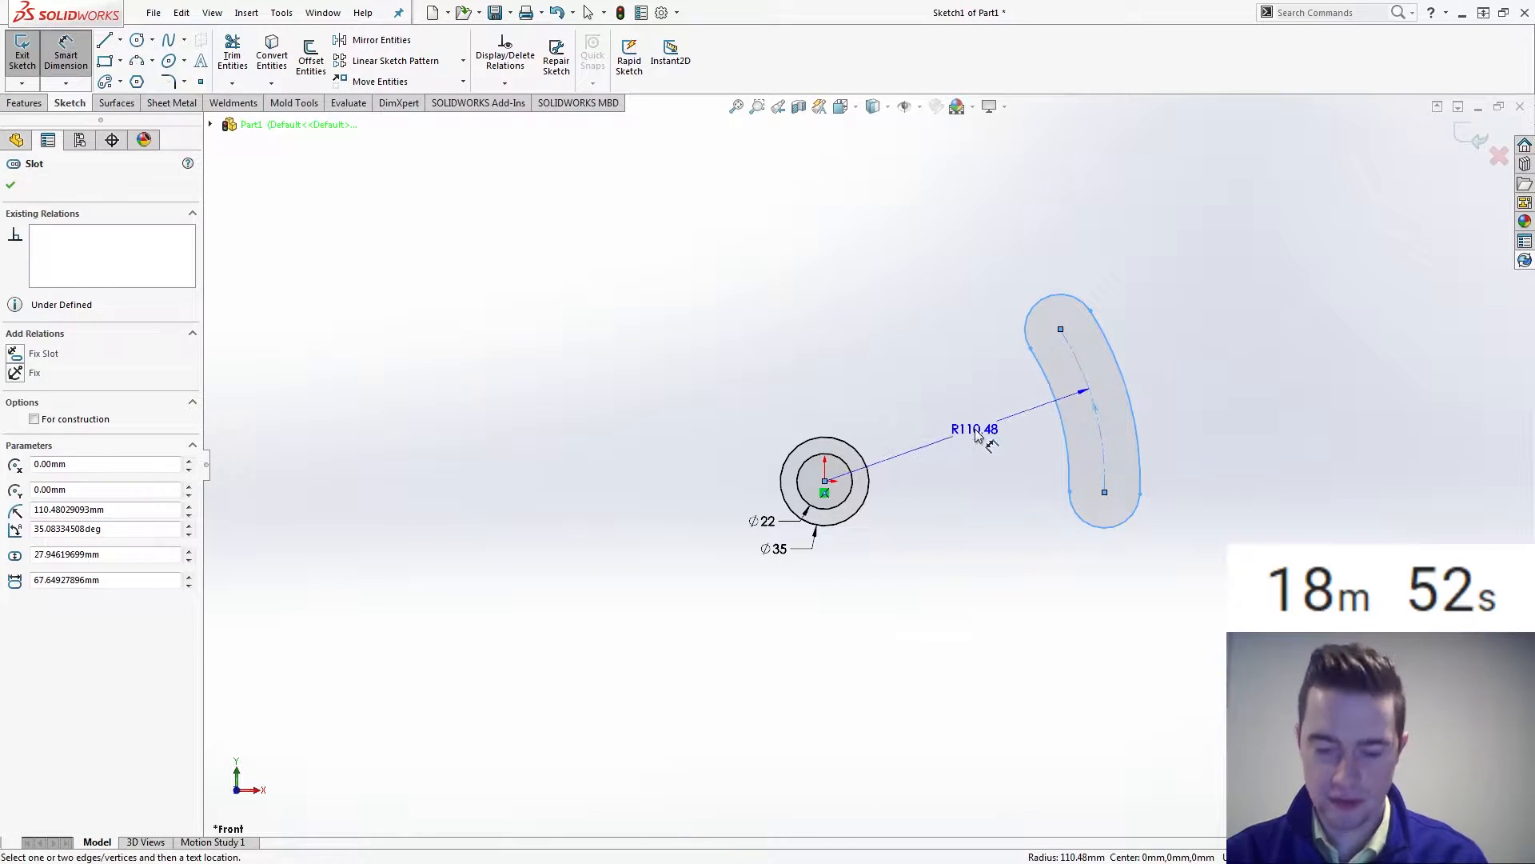
pyautogui.click(976, 431)
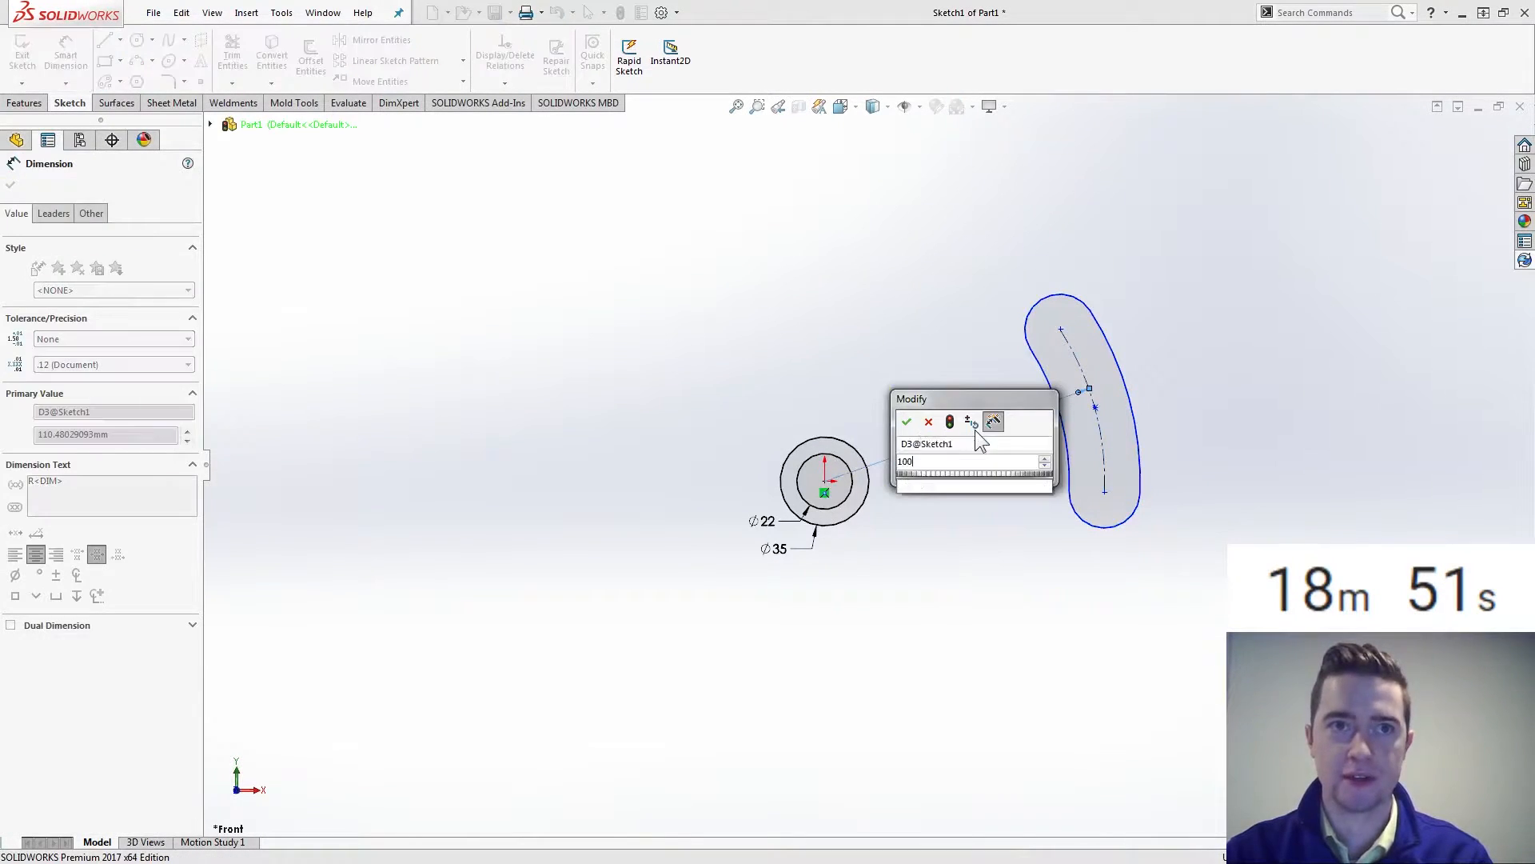
pyautogui.press('Return')
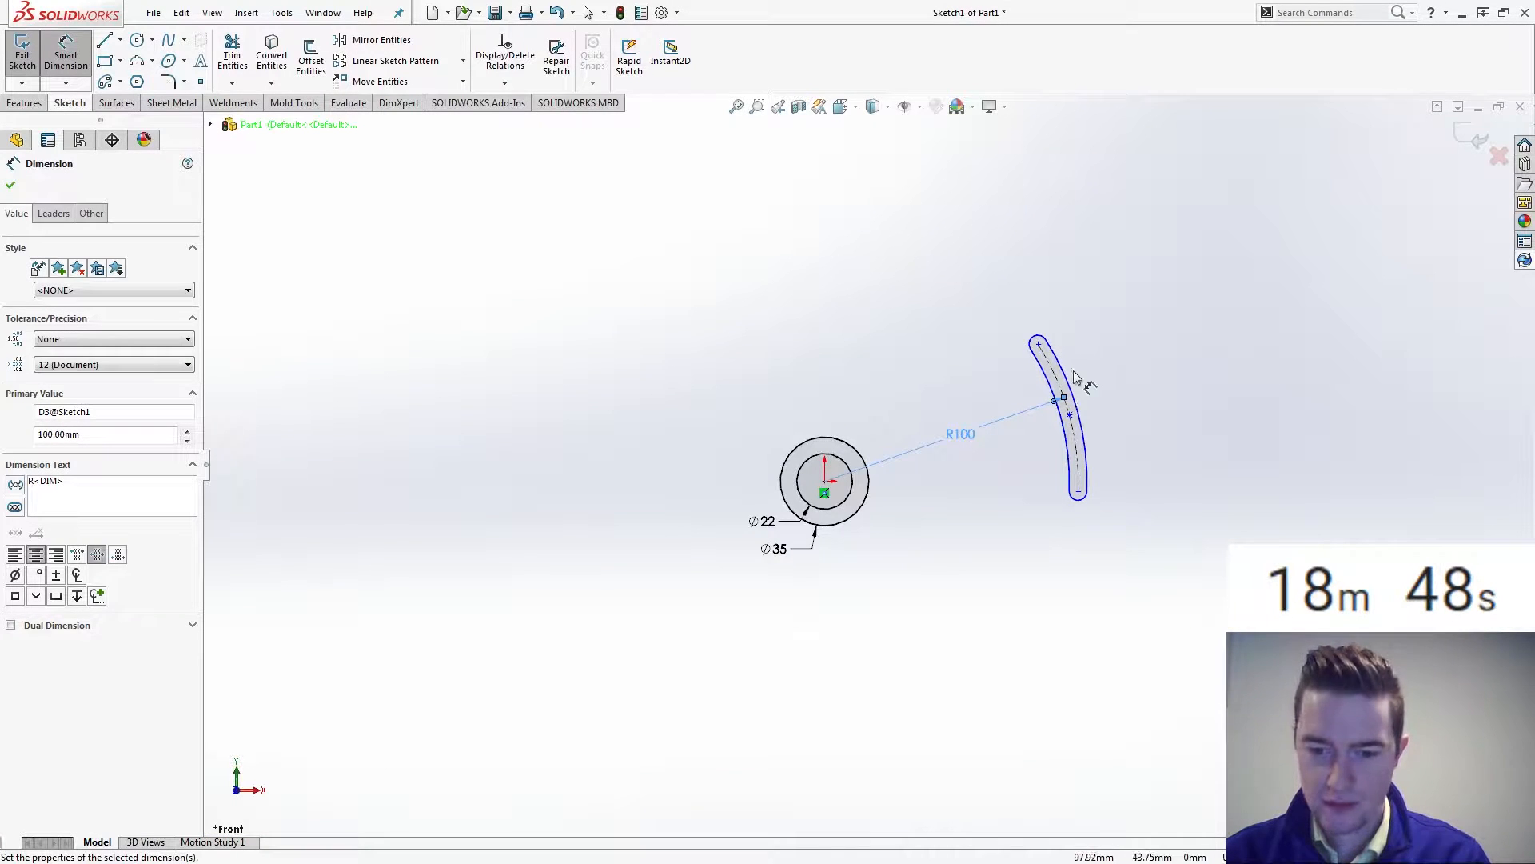
pyautogui.scroll(-3, 1065, 357)
pyautogui.scroll(3, 1019, 433)
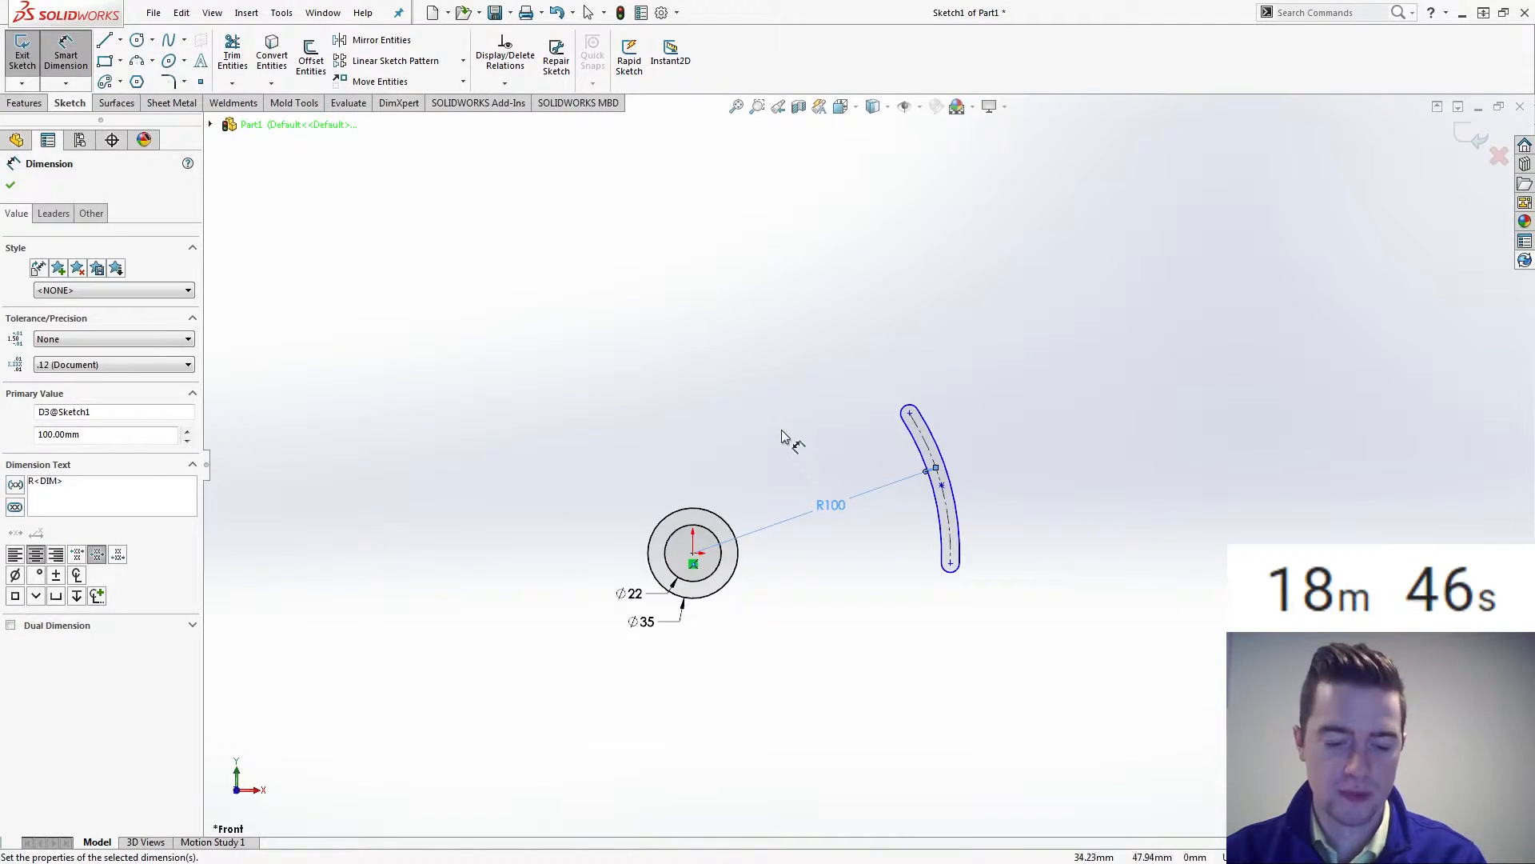
pyautogui.press('Escape')
# - Offset the whole arc slot outline outward by 6 mm and place the offset dimension above the slot
pyautogui.click(918, 458)
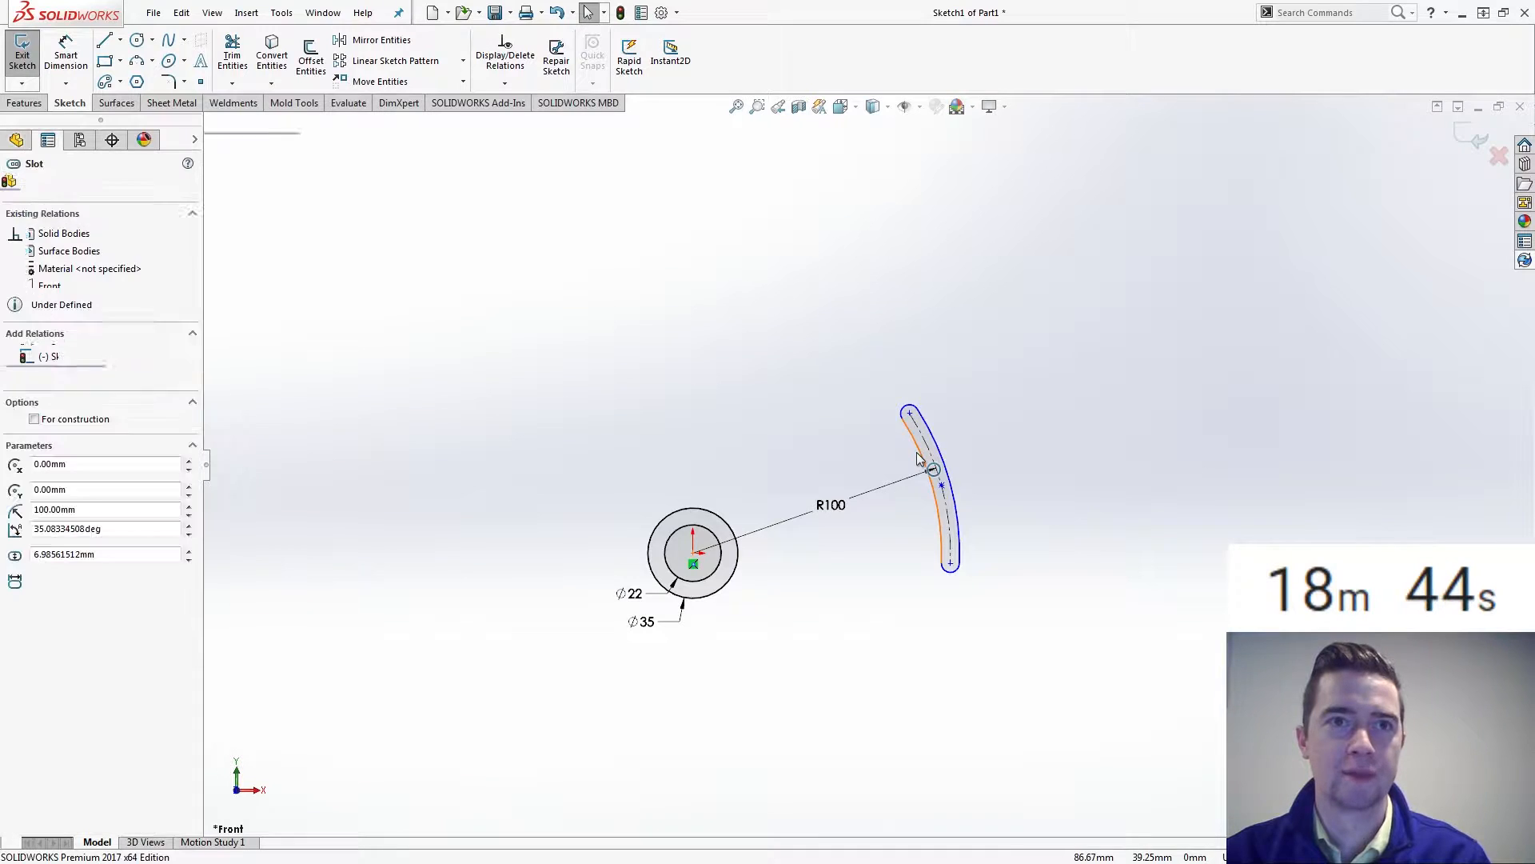
pyautogui.scroll(-1, 951, 468)
pyautogui.click(322, 85)
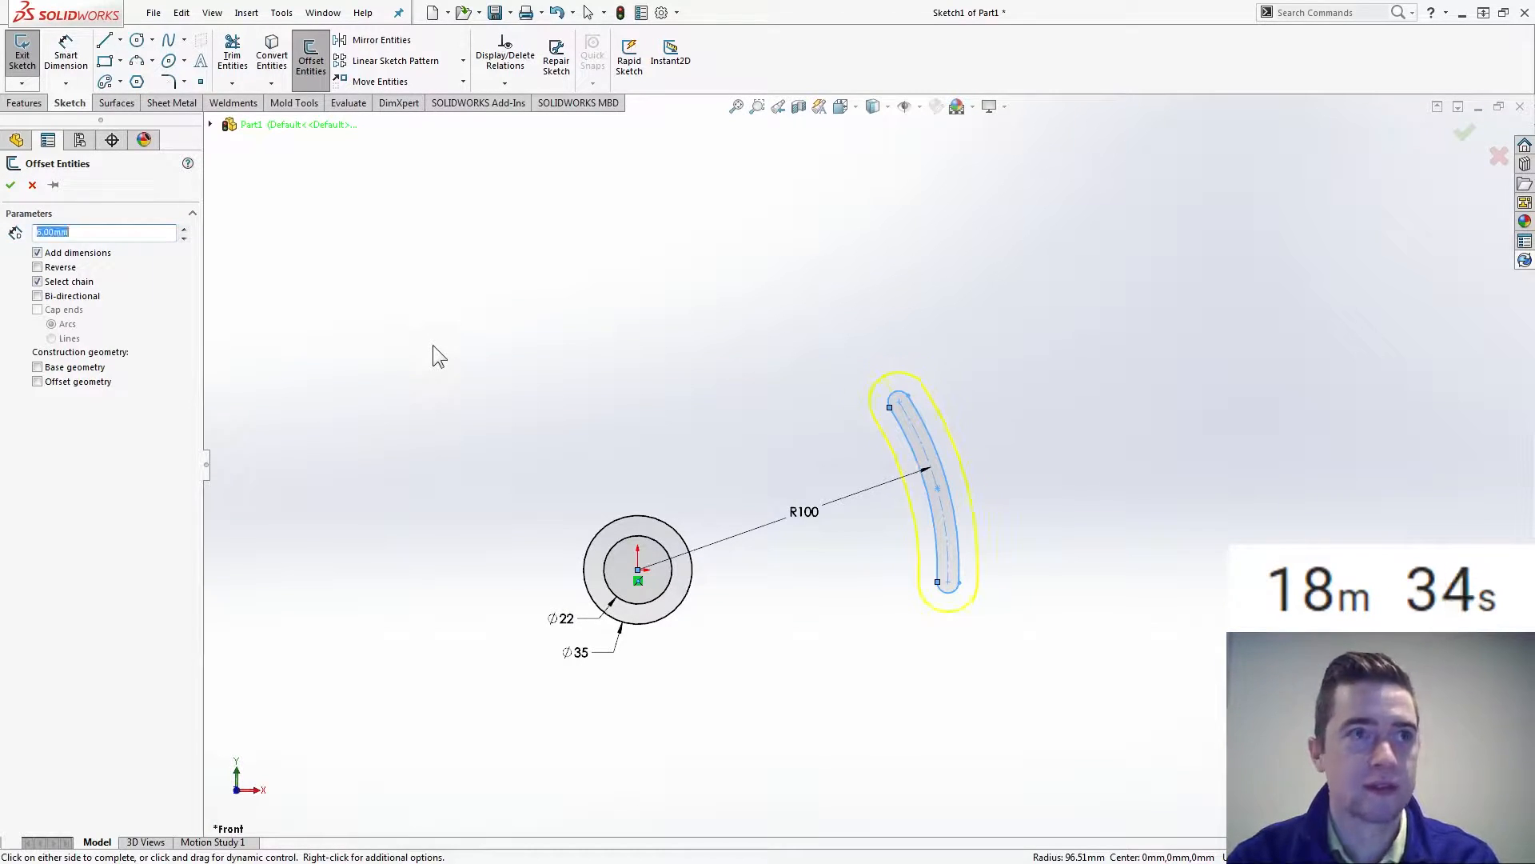
pyautogui.press('Return')
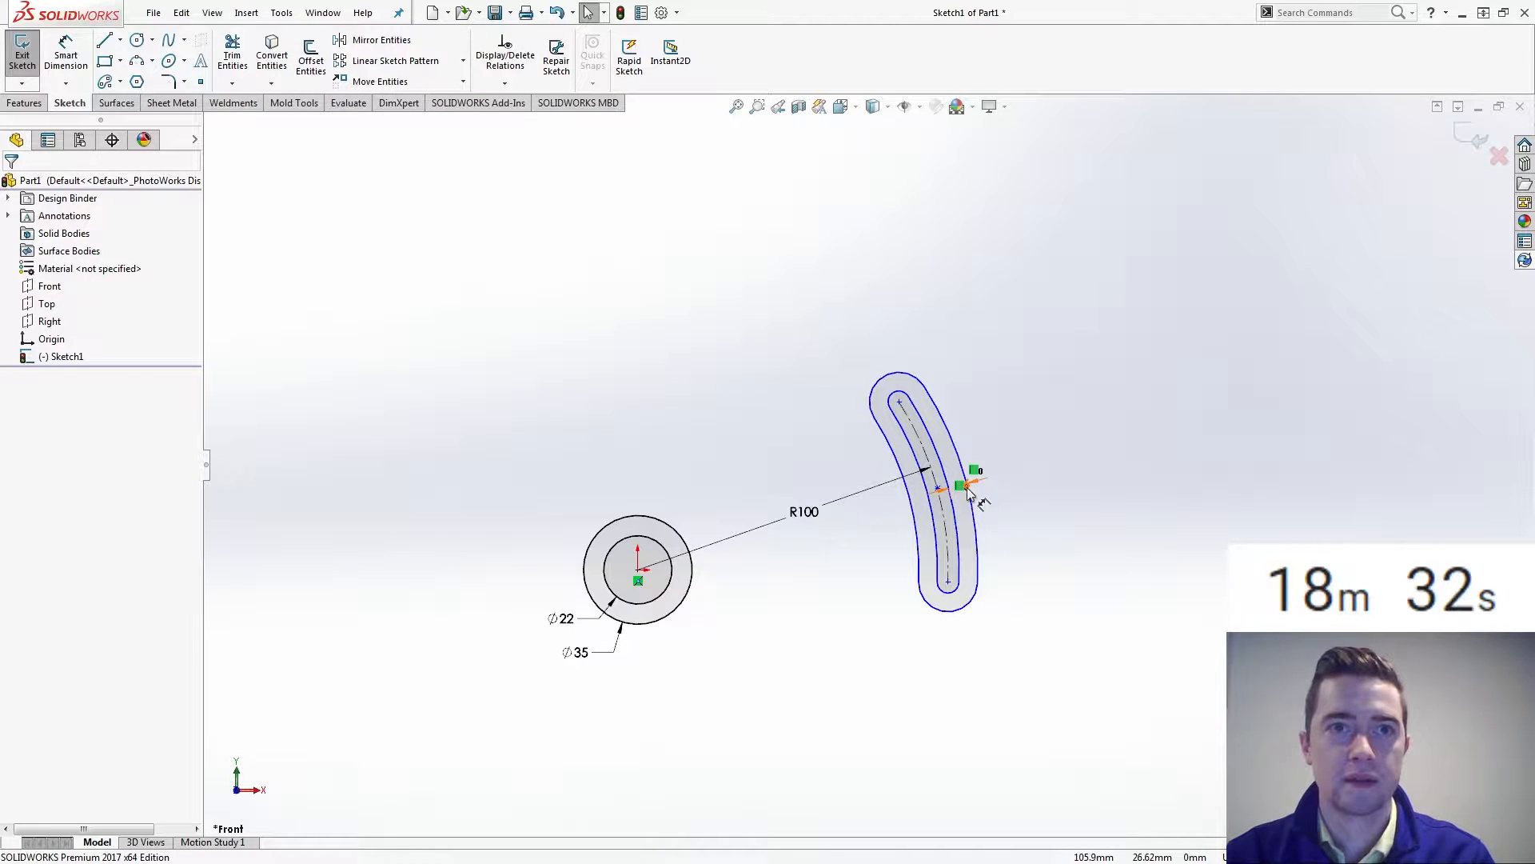
pyautogui.moveTo(968, 485); pyautogui.dragTo(992, 345)
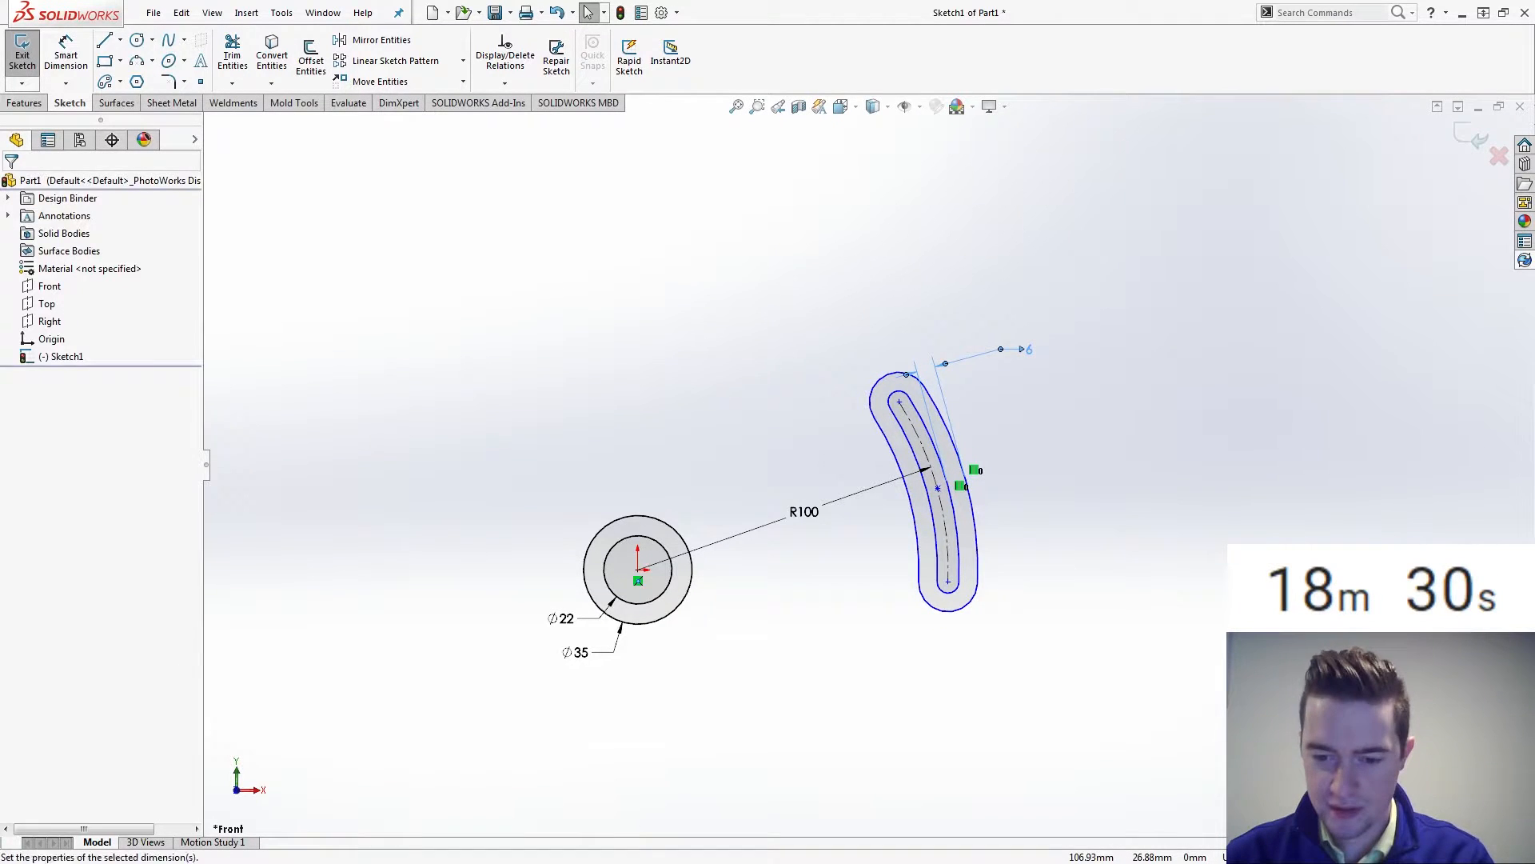
pyautogui.click(730, 463)
# - Draw two construction centerlines connecting the origin with the centres of the arc slot's lower and upper ends
pyautogui.scroll(-3, 851, 483)
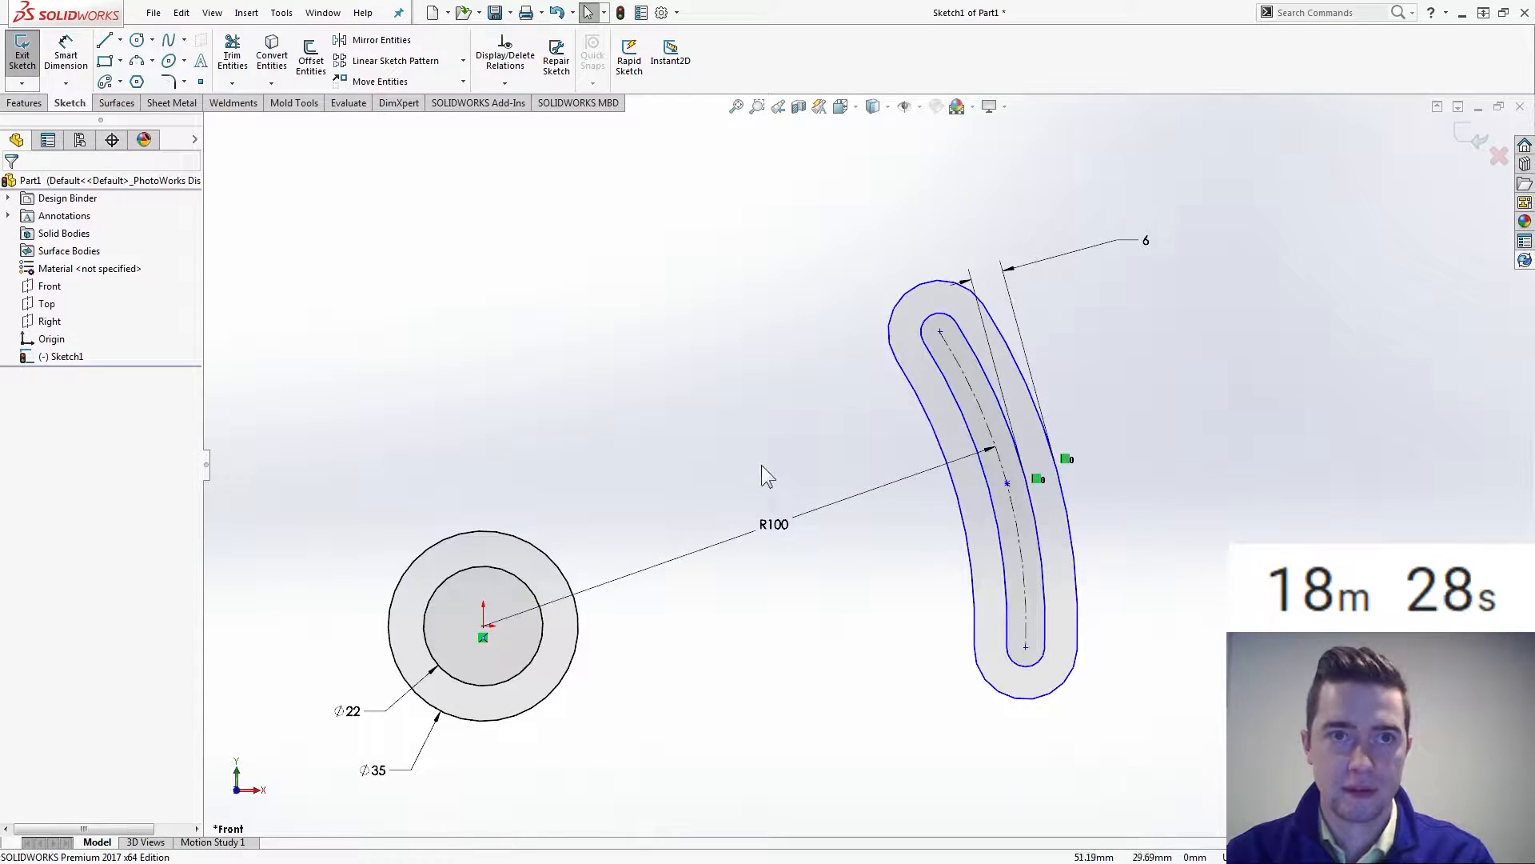
pyautogui.press('d')
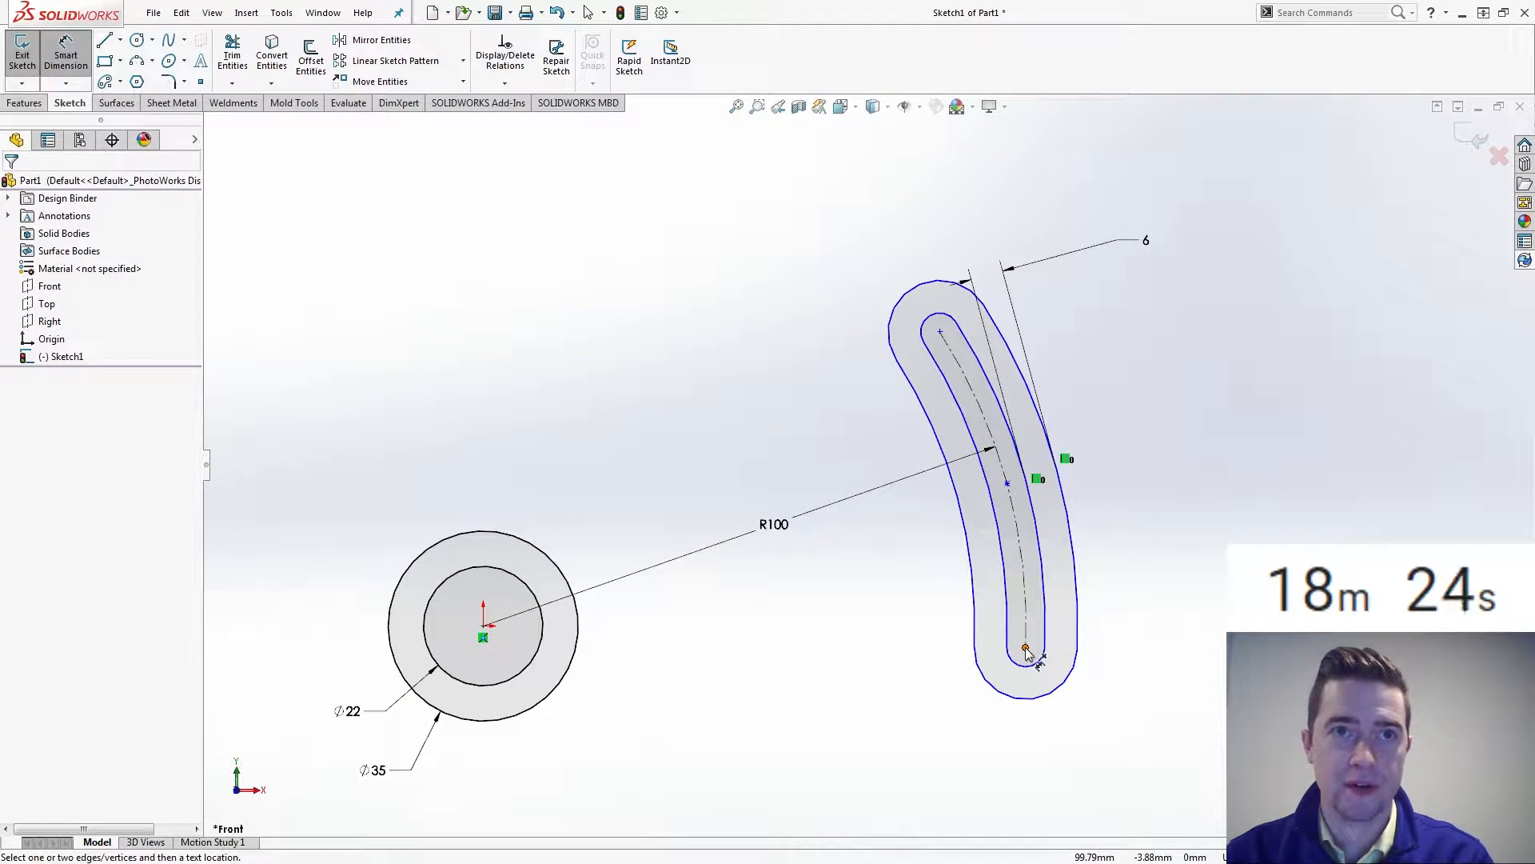
pyautogui.press('Escape')
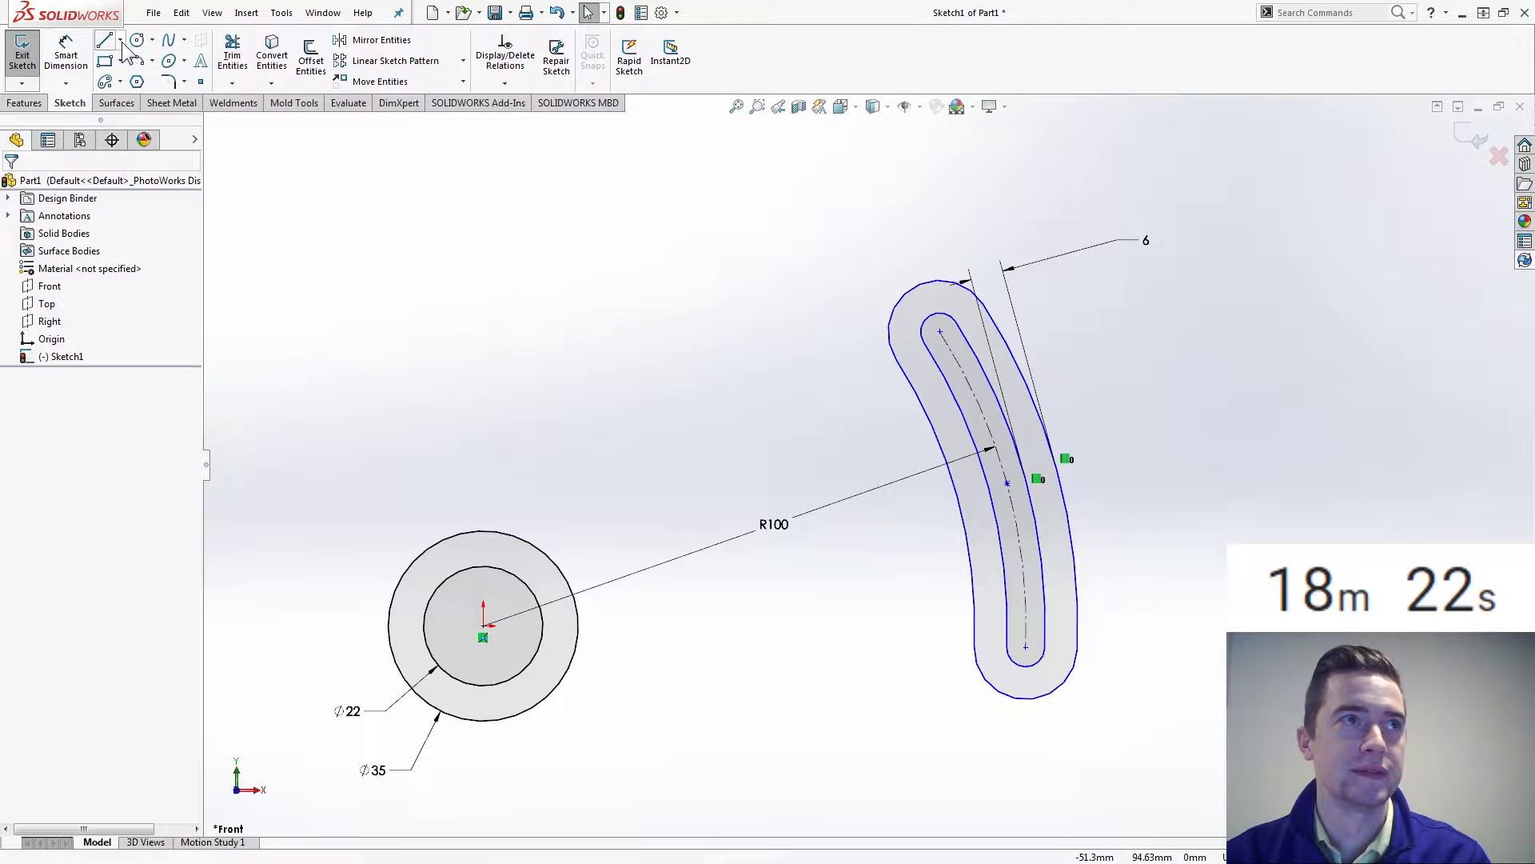
pyautogui.click(121, 42)
pyautogui.click(124, 83)
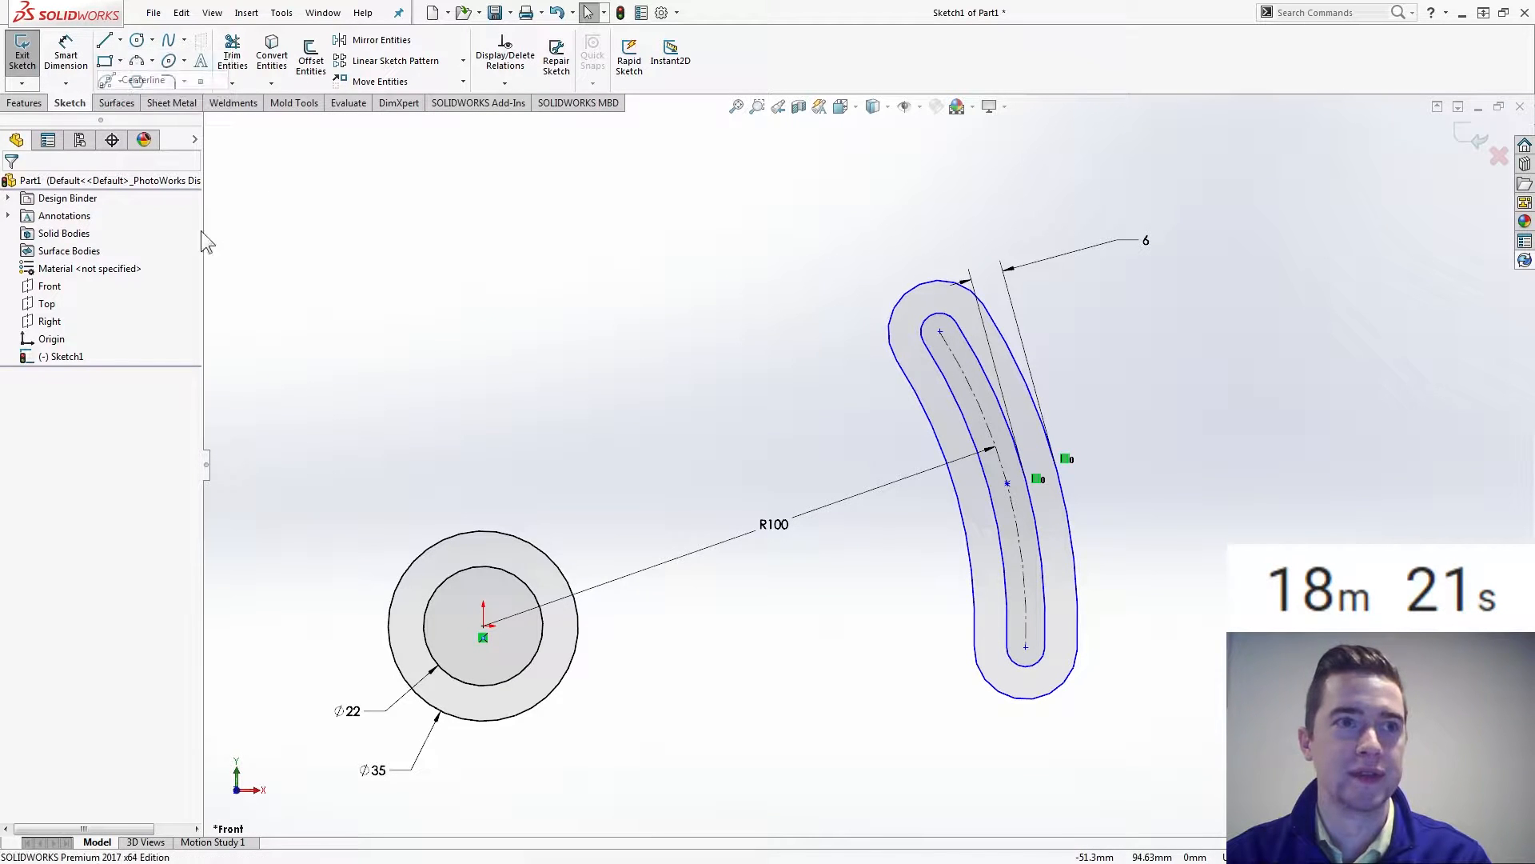
pyautogui.click(483, 626)
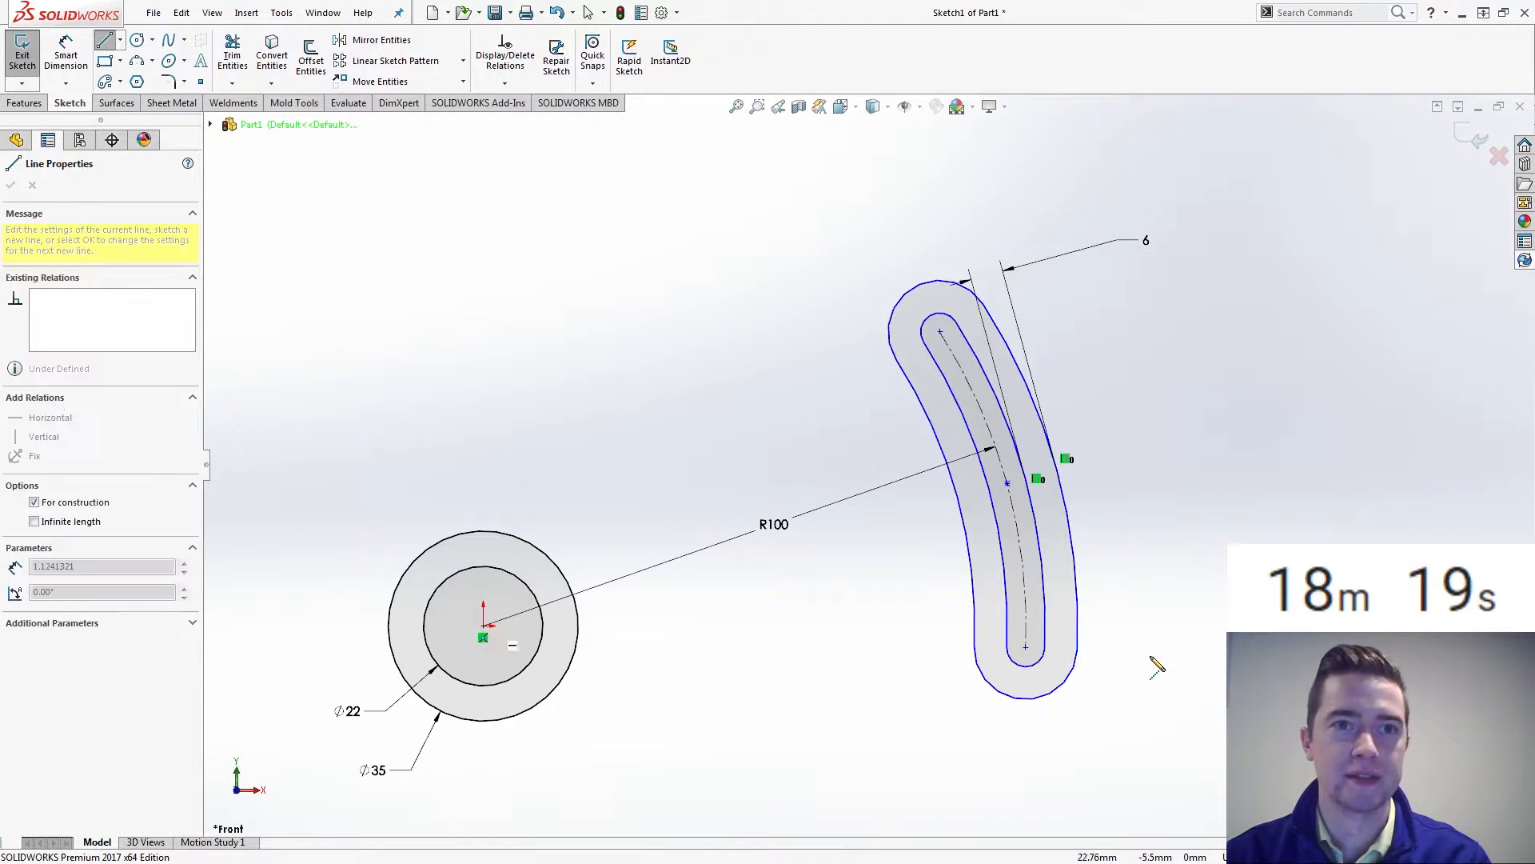
pyautogui.click(1025, 646)
pyautogui.doubleClick(843, 605)
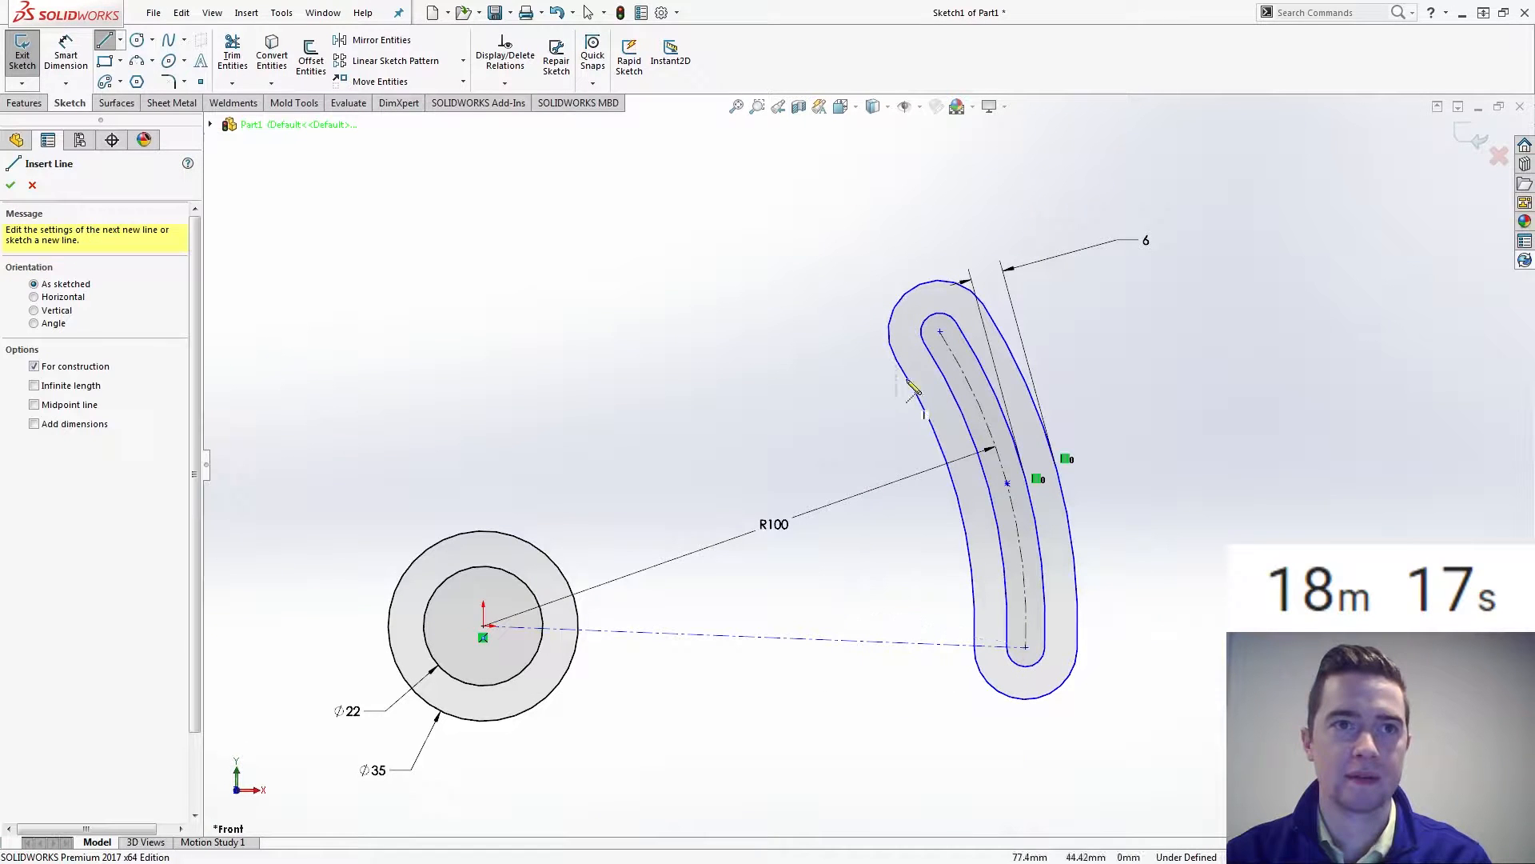
pyautogui.click(940, 331)
pyautogui.click(483, 626)
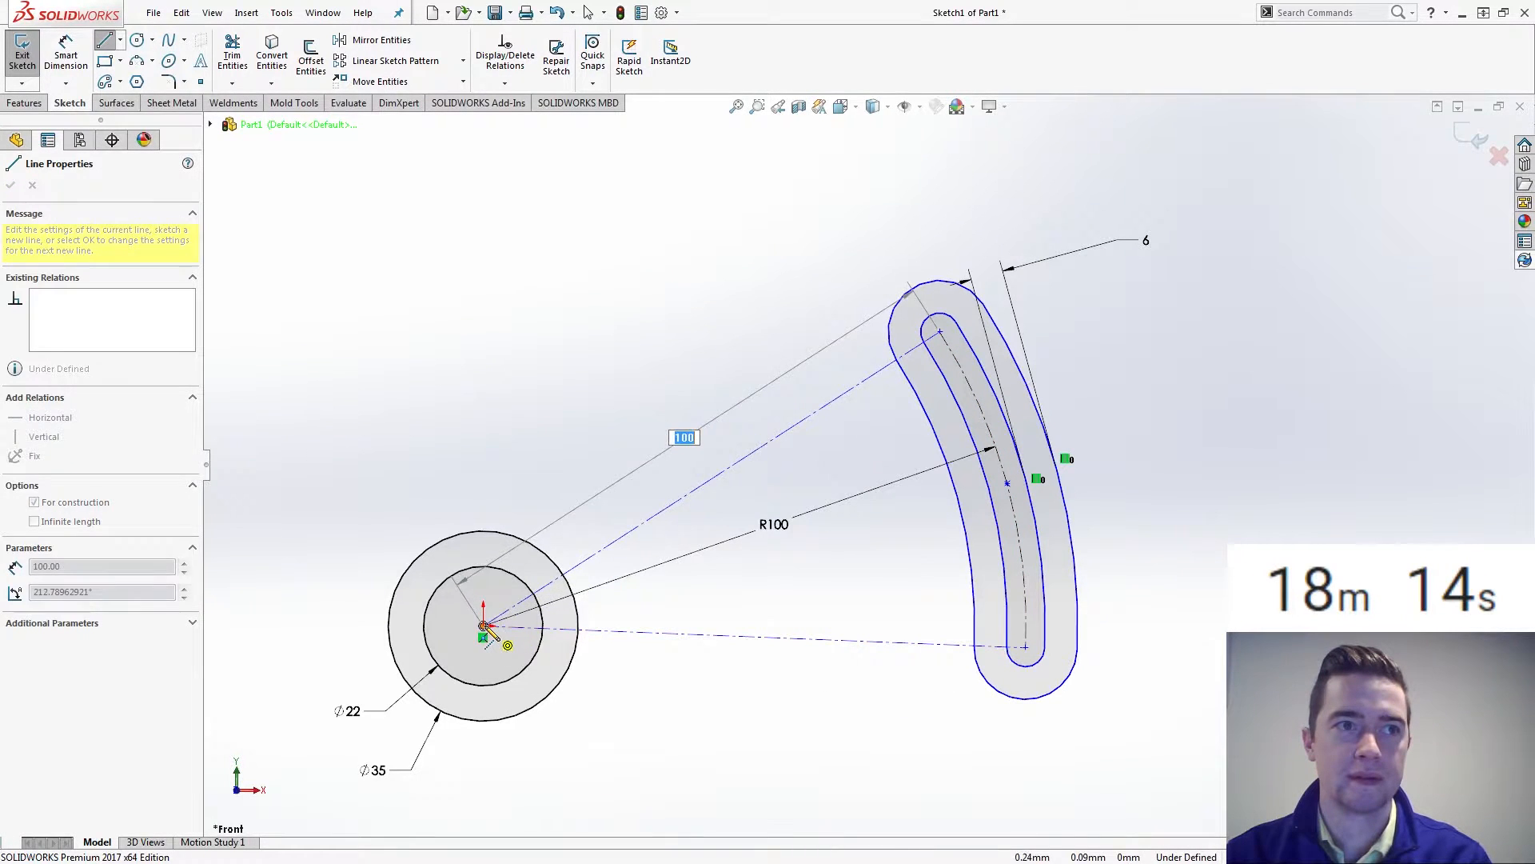
pyautogui.press('Escape')
# - Dimension the angle between the two centerlines as 30° and place it to the right of the slot
pyautogui.moveTo(716, 722); pyautogui.dragTo(717, 627, button='right')
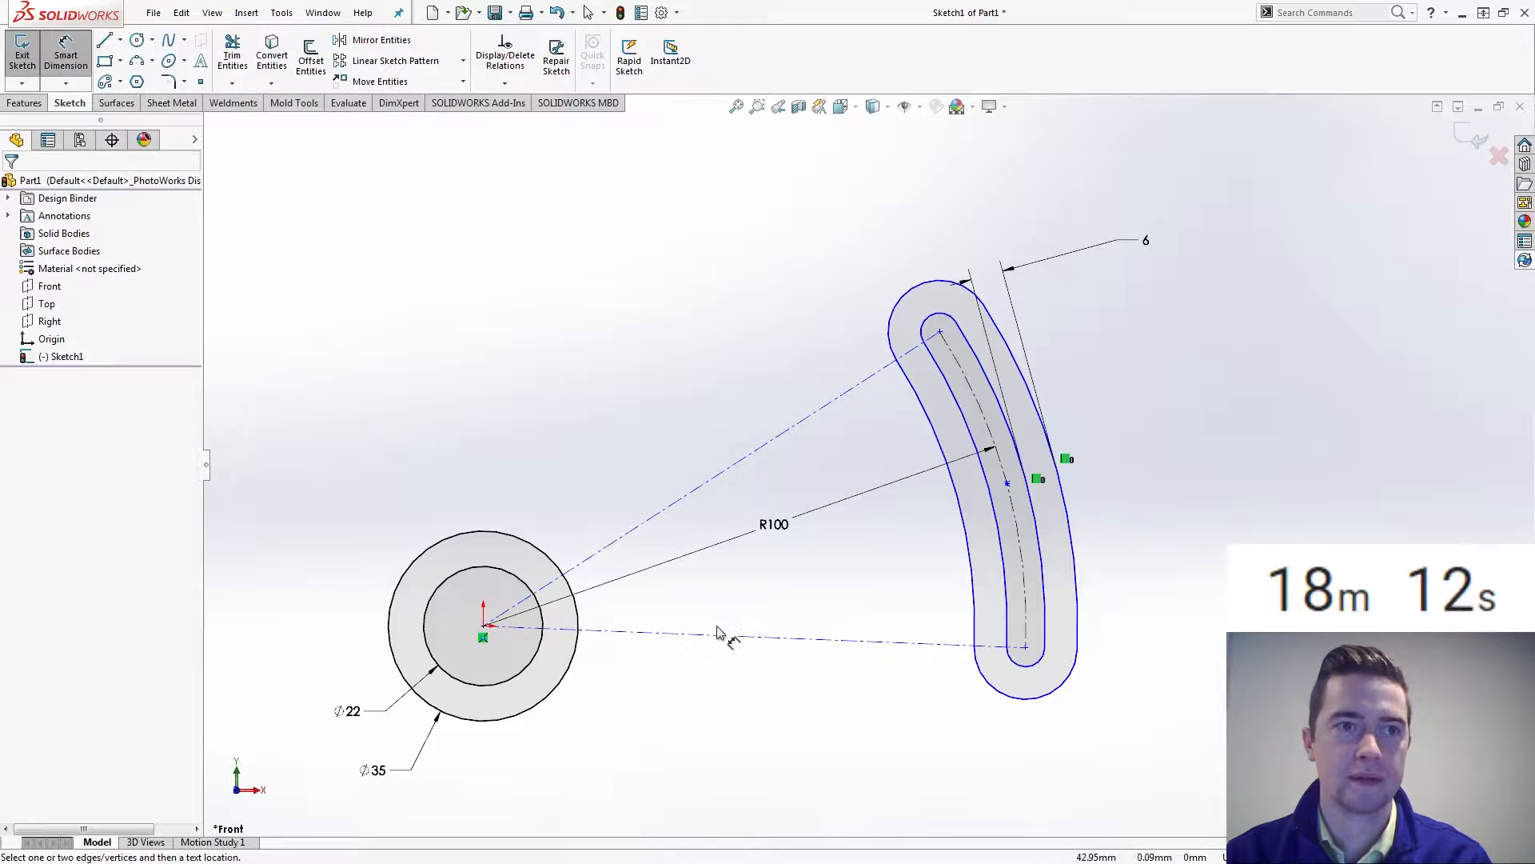
pyautogui.click(714, 637)
pyautogui.click(719, 472)
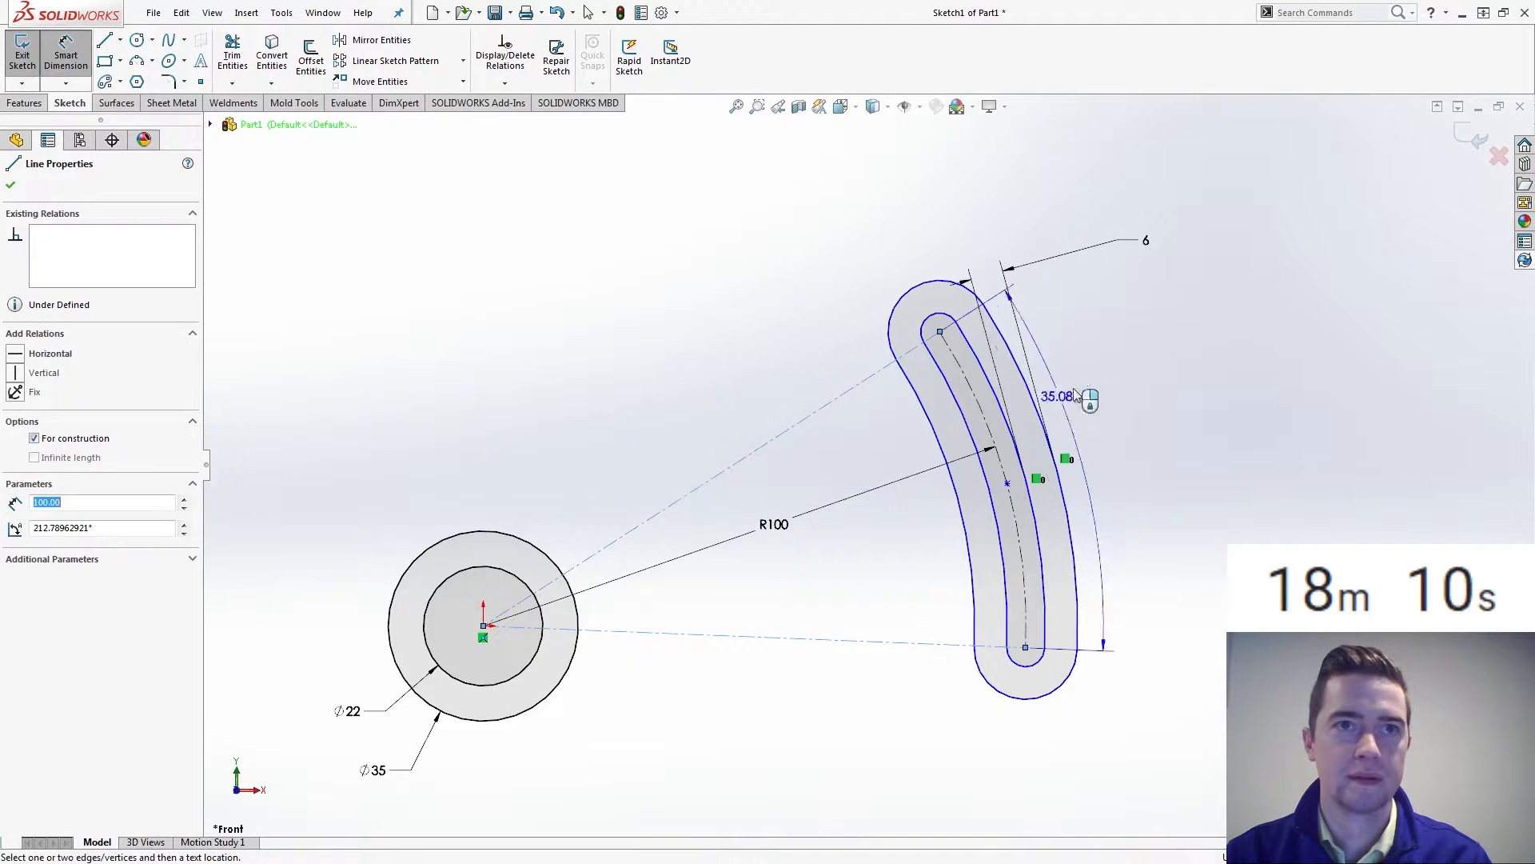
pyautogui.click(1139, 377)
pyautogui.write('30')
pyautogui.press('Return')
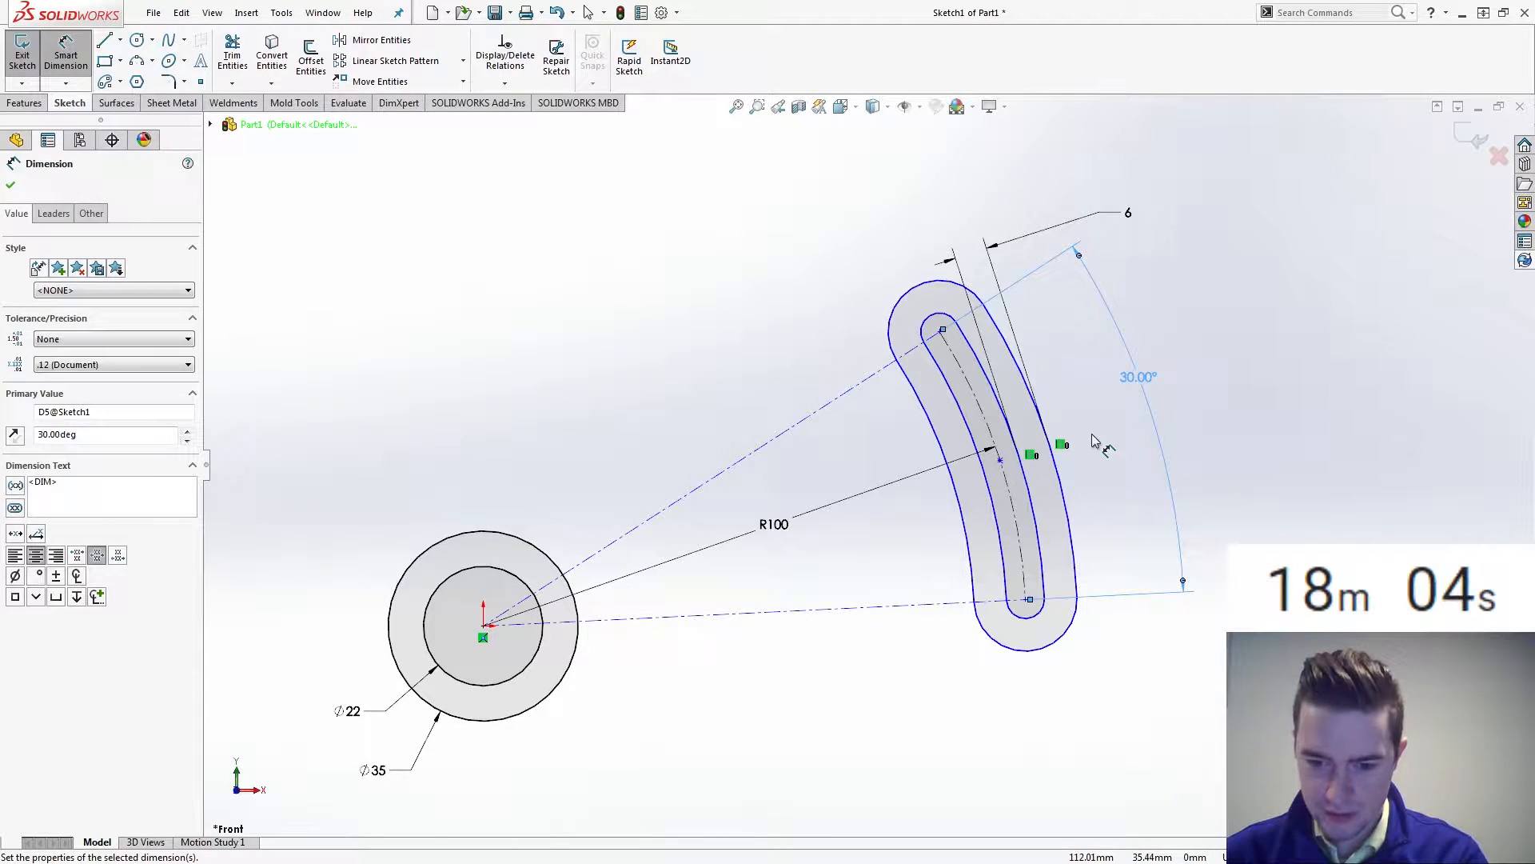
# - Dimension the radius of the outer offset arc at the slot's upper end as 12 mm
pyautogui.click(956, 284)
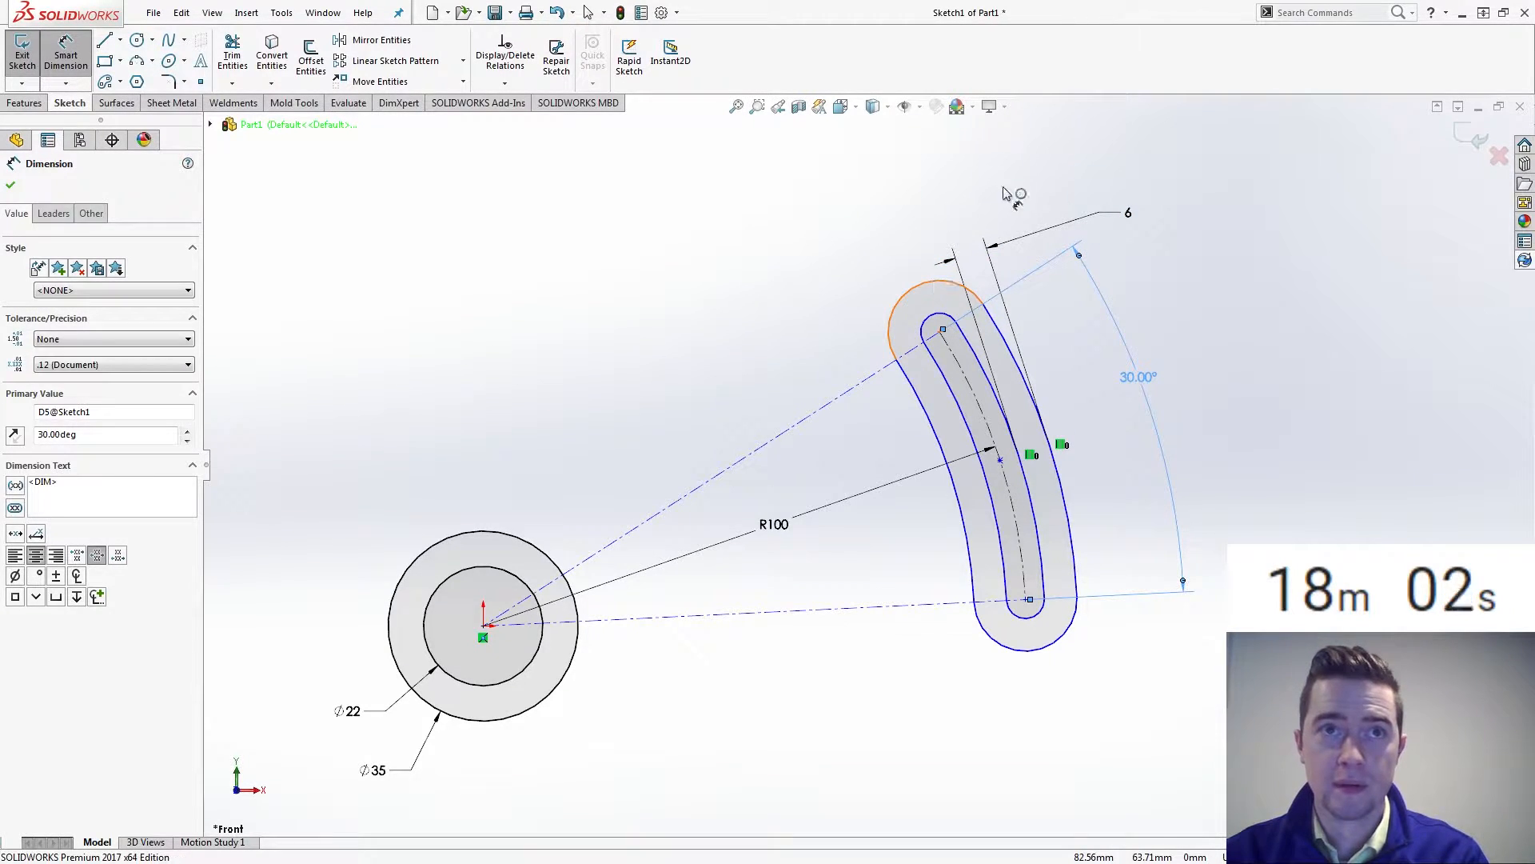
pyautogui.click(1025, 182)
pyautogui.write('12')
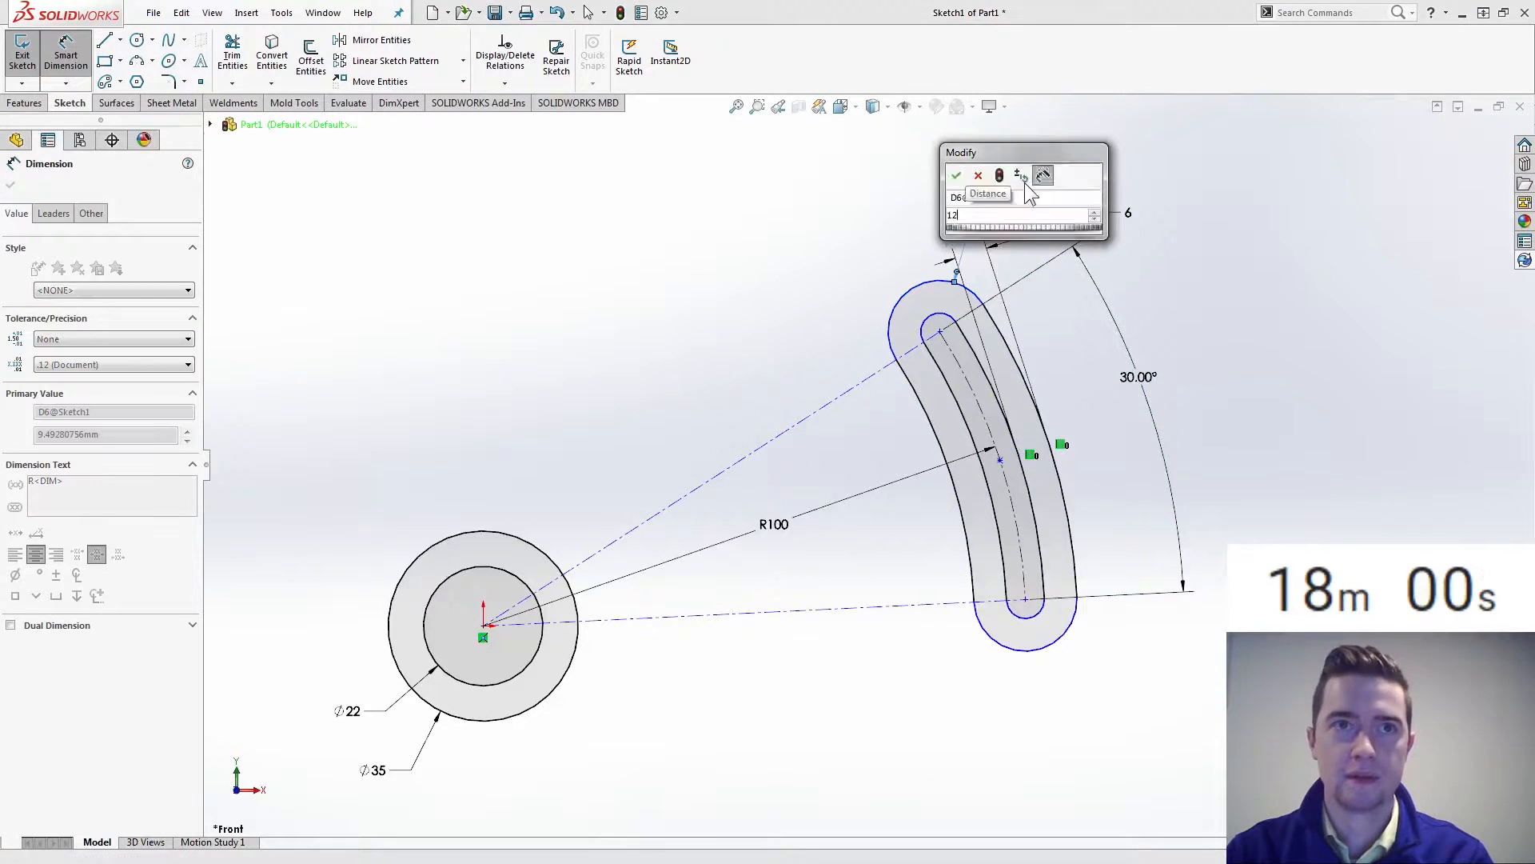
pyautogui.press('Return')
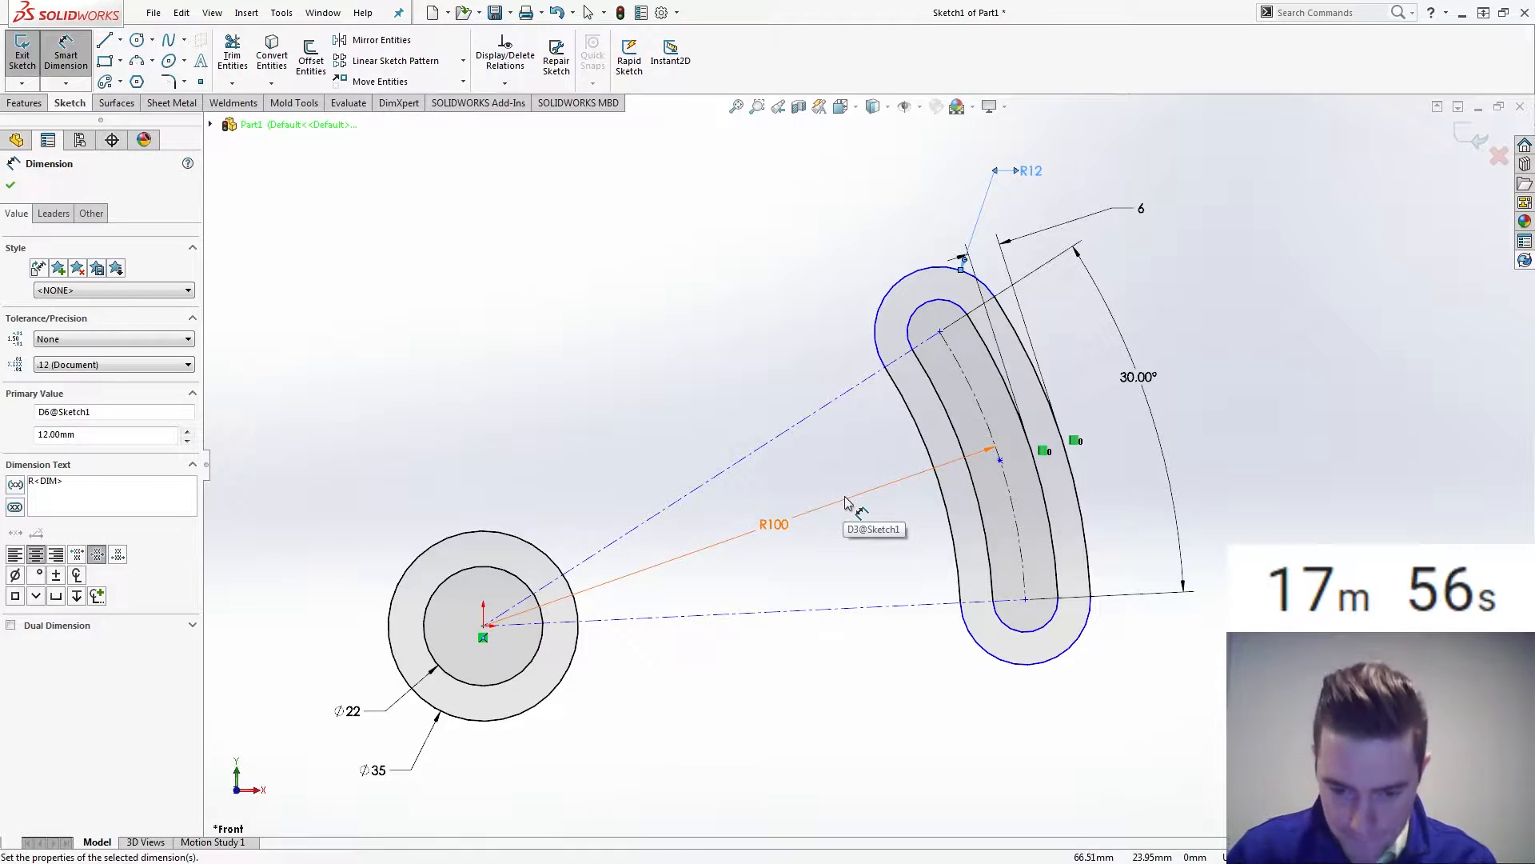
pyautogui.press('Escape')
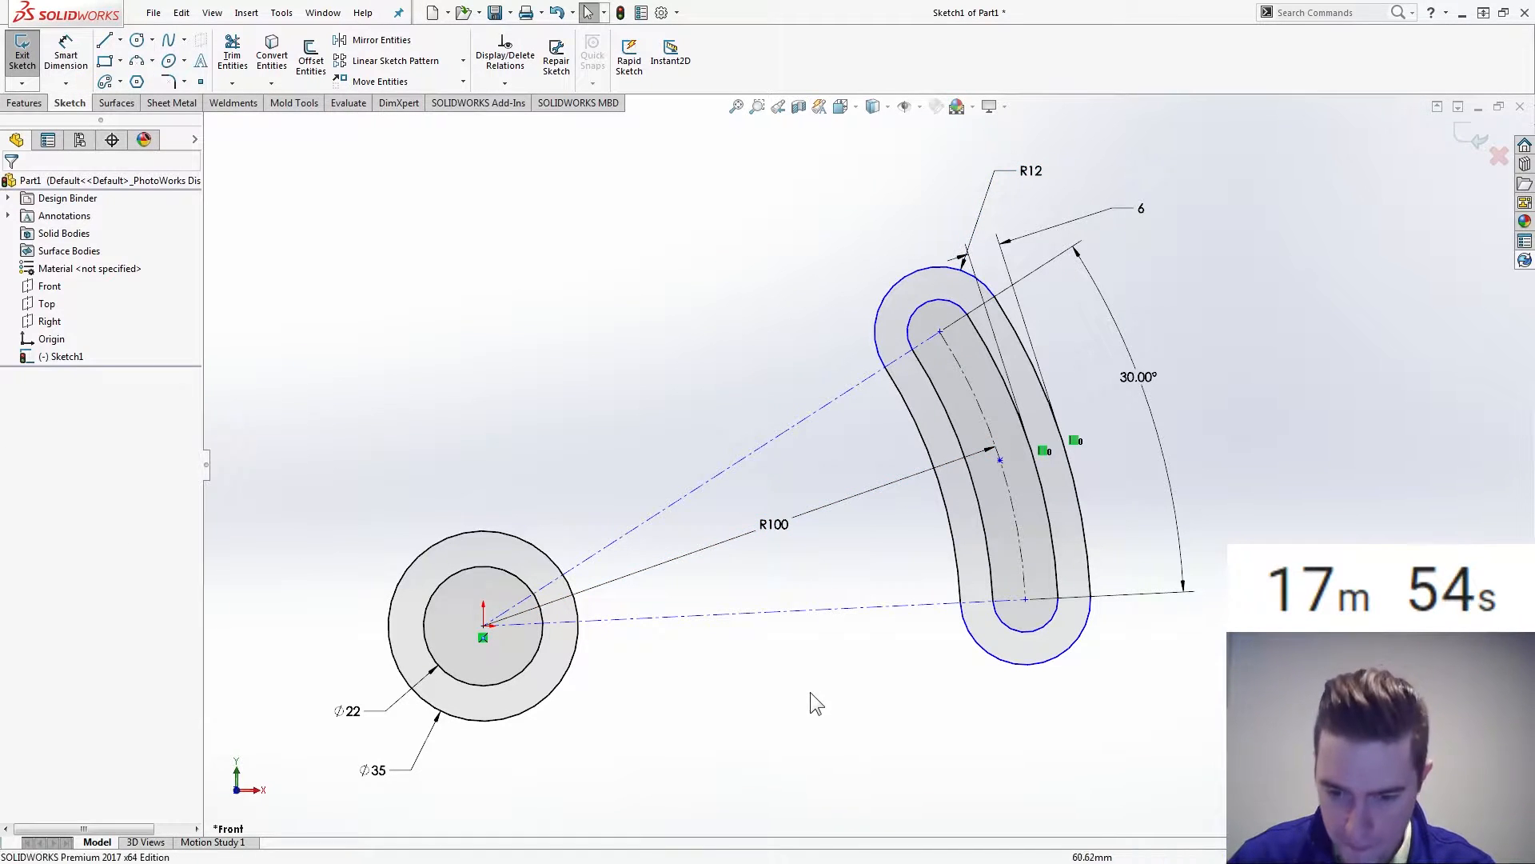
# - Draw a horizontal construction line about 88 mm long from the lowest point of the outer hub circle towards the slot
pyautogui.press('z')
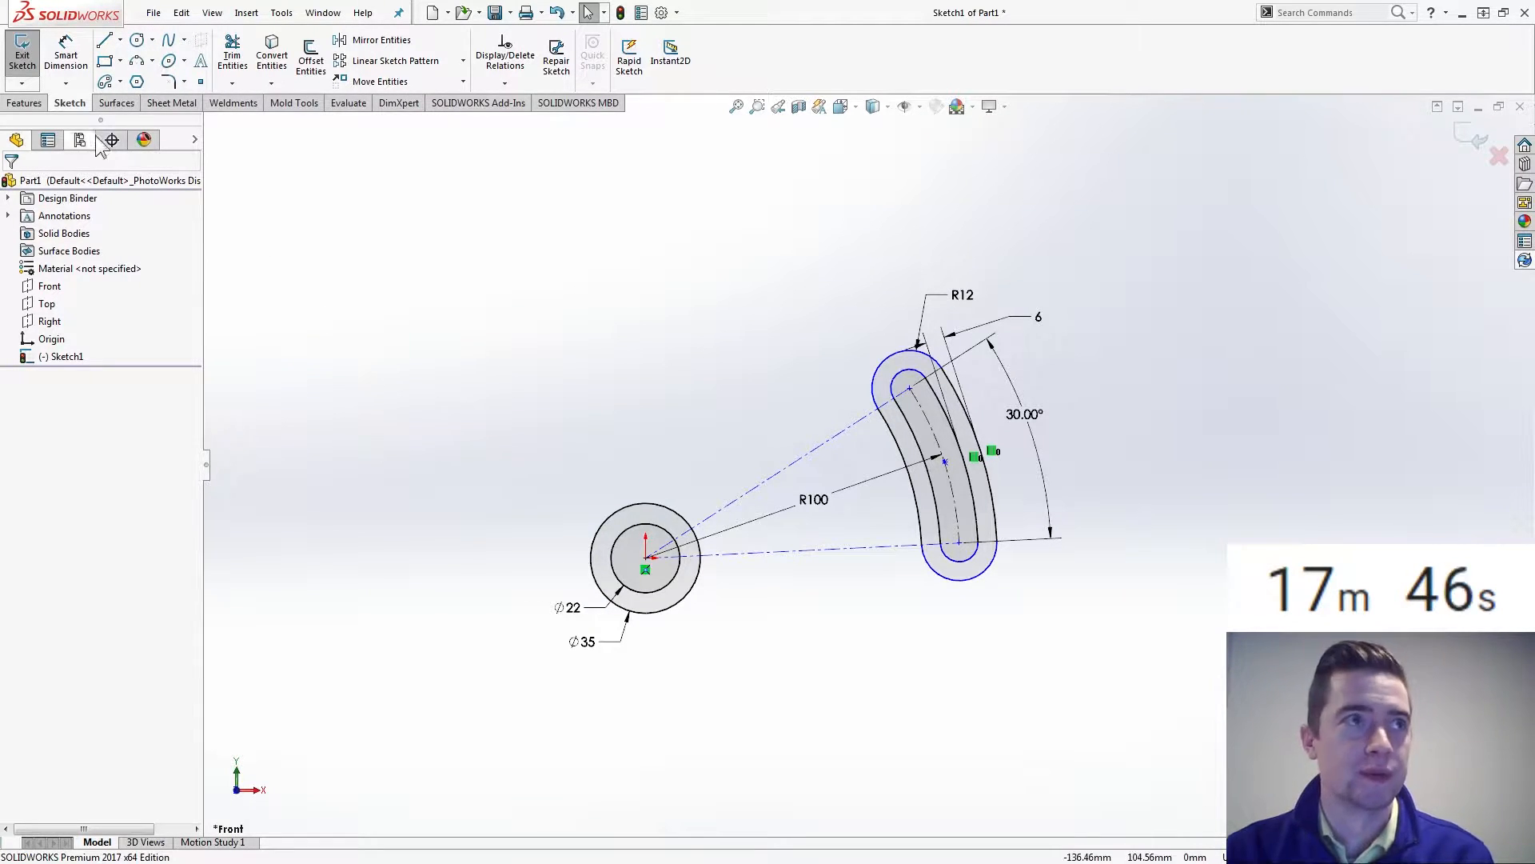
pyautogui.click(120, 39)
pyautogui.click(142, 79)
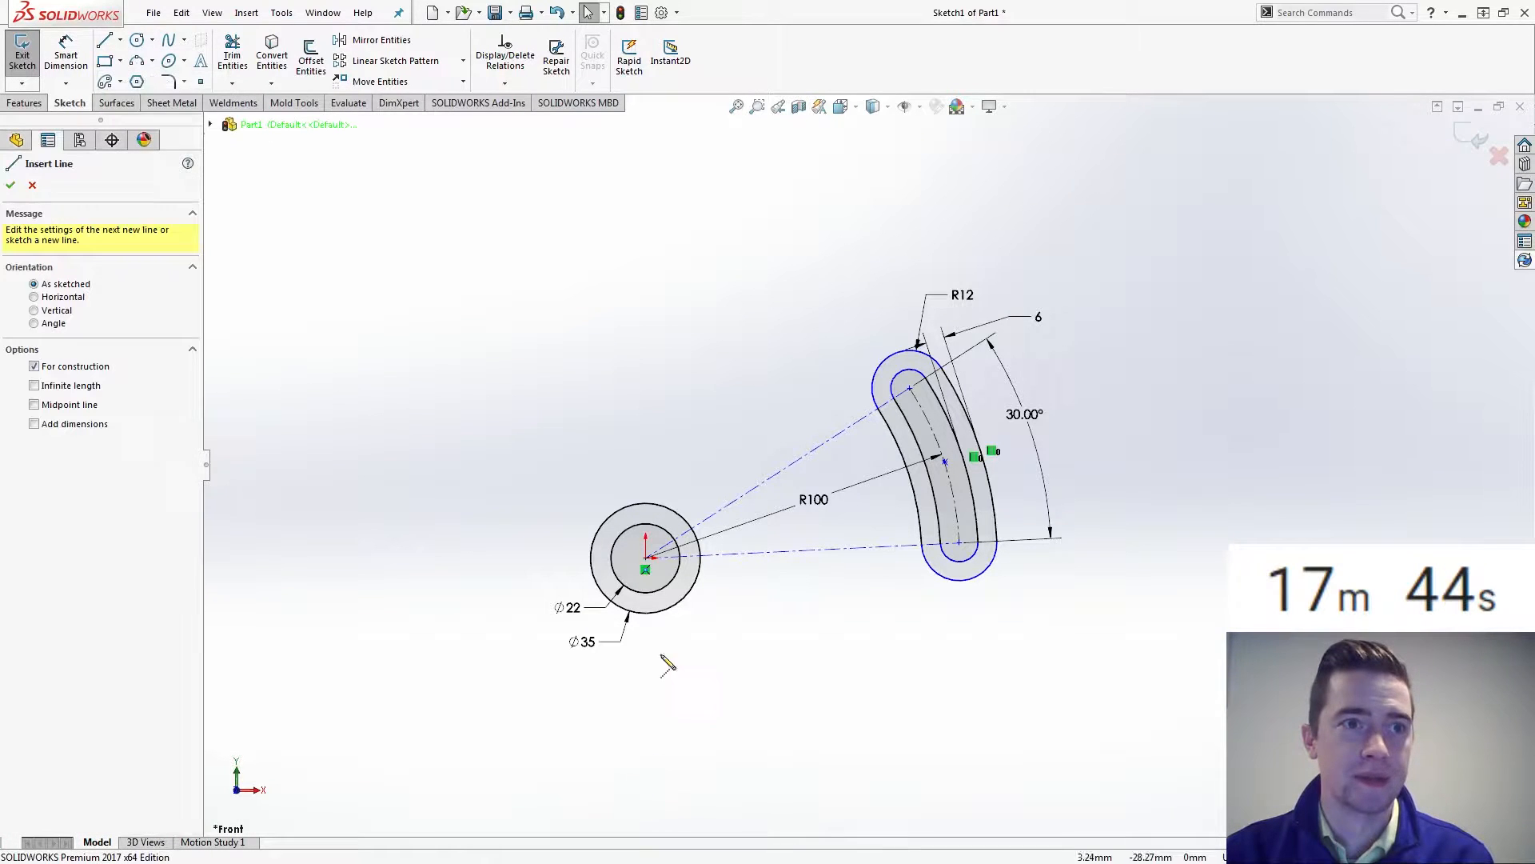
pyautogui.click(647, 614)
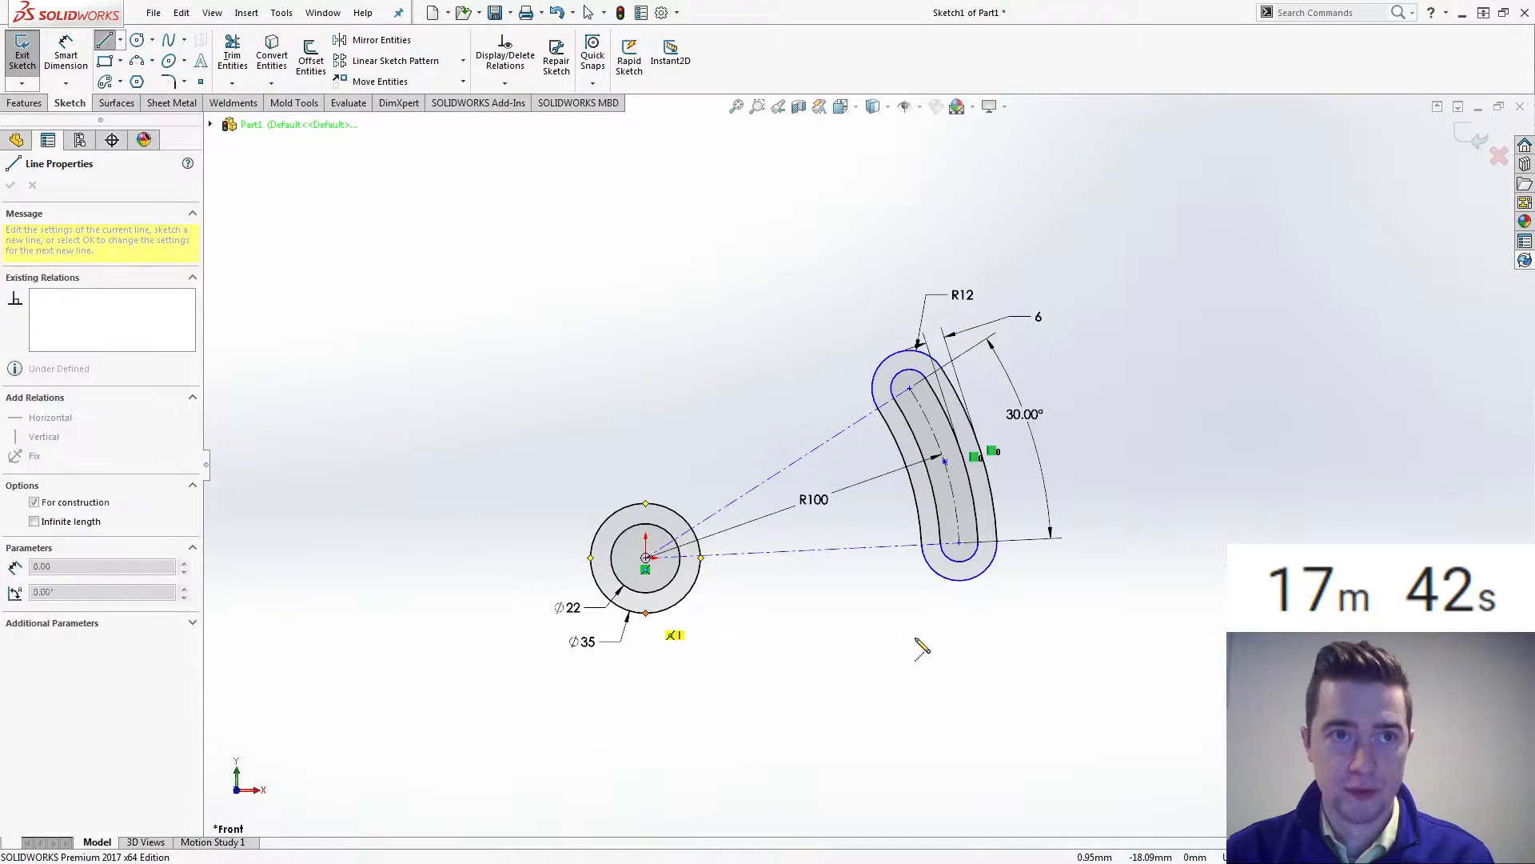
pyautogui.click(922, 613)
pyautogui.press('Escape')
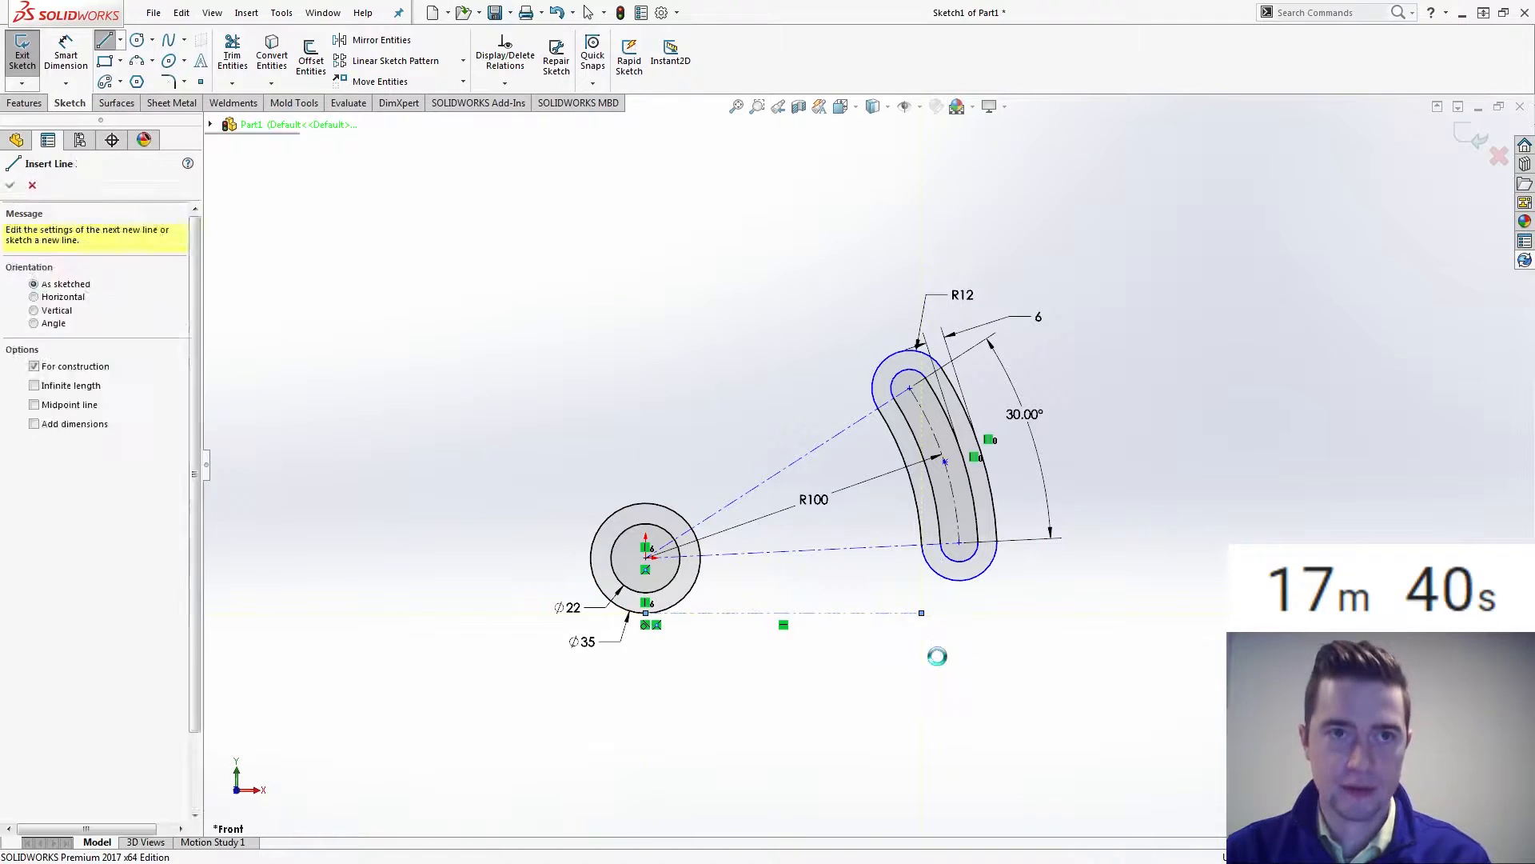
pyautogui.press('Escape')
pyautogui.click(922, 614)
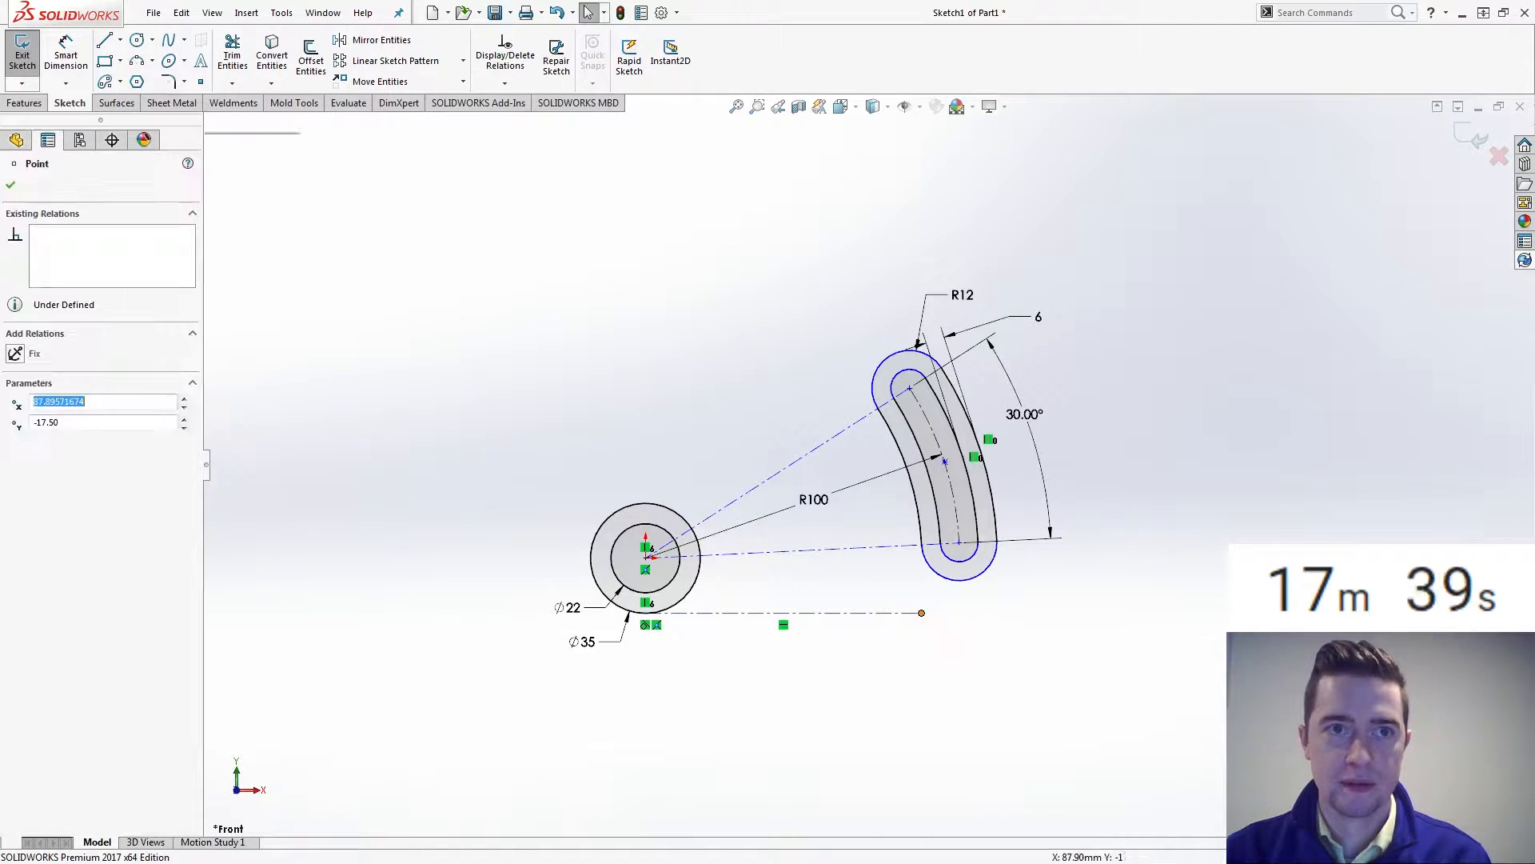
pyautogui.keyDown('ctrl'); pyautogui.click(947, 584); pyautogui.keyUp('ctrl')
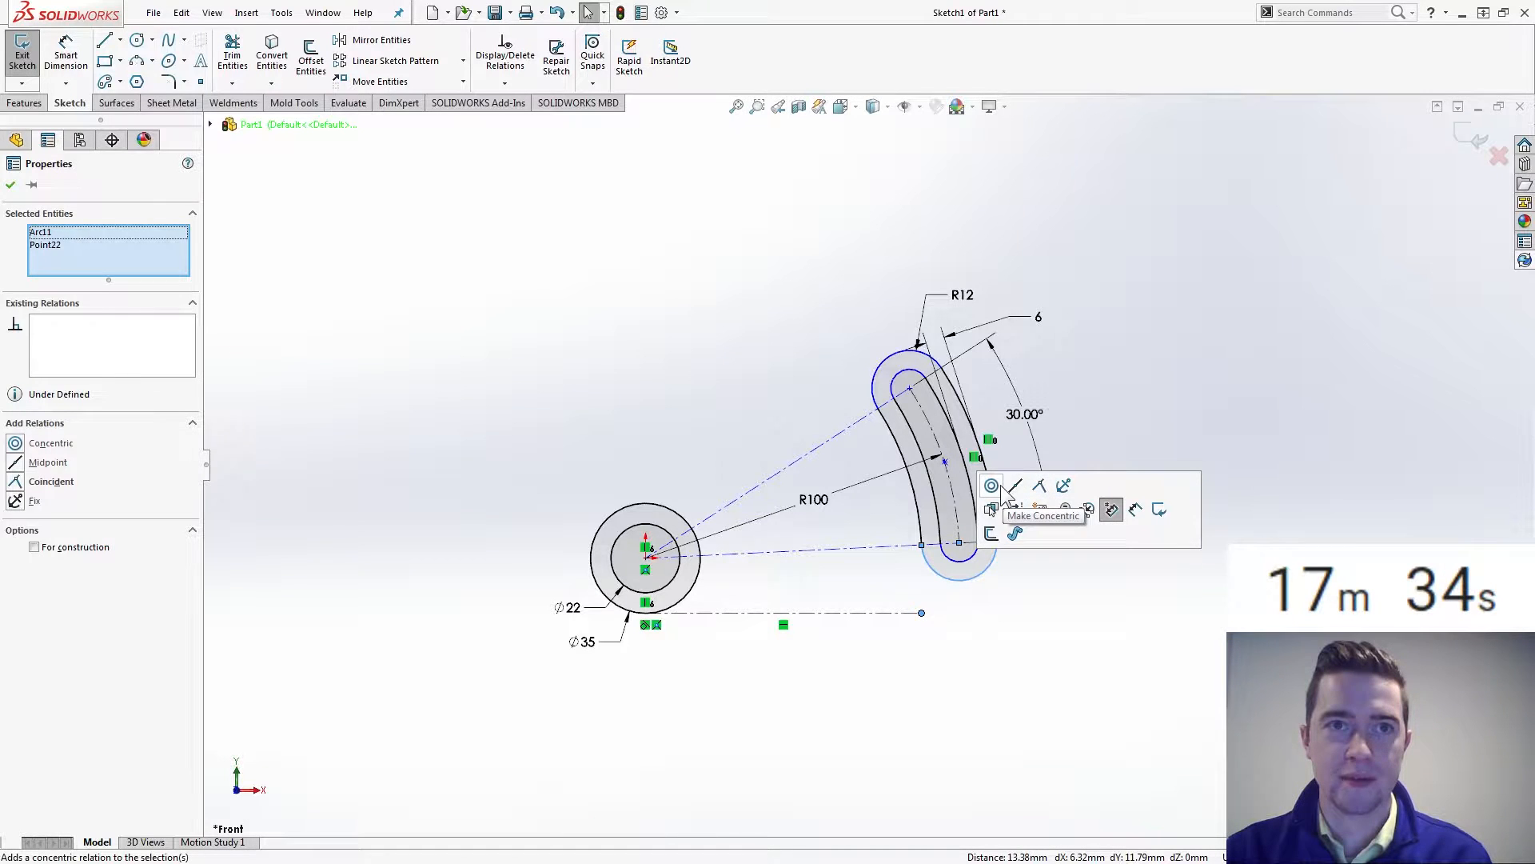
pyautogui.click(1047, 488)
# - Switch to the drawing PDF in Acrobat Reader, examine the enlarged front view's lower edge and slot end, and return to the SOLIDWORKS sketch
pyautogui.hotkey('alt', 'Tab')
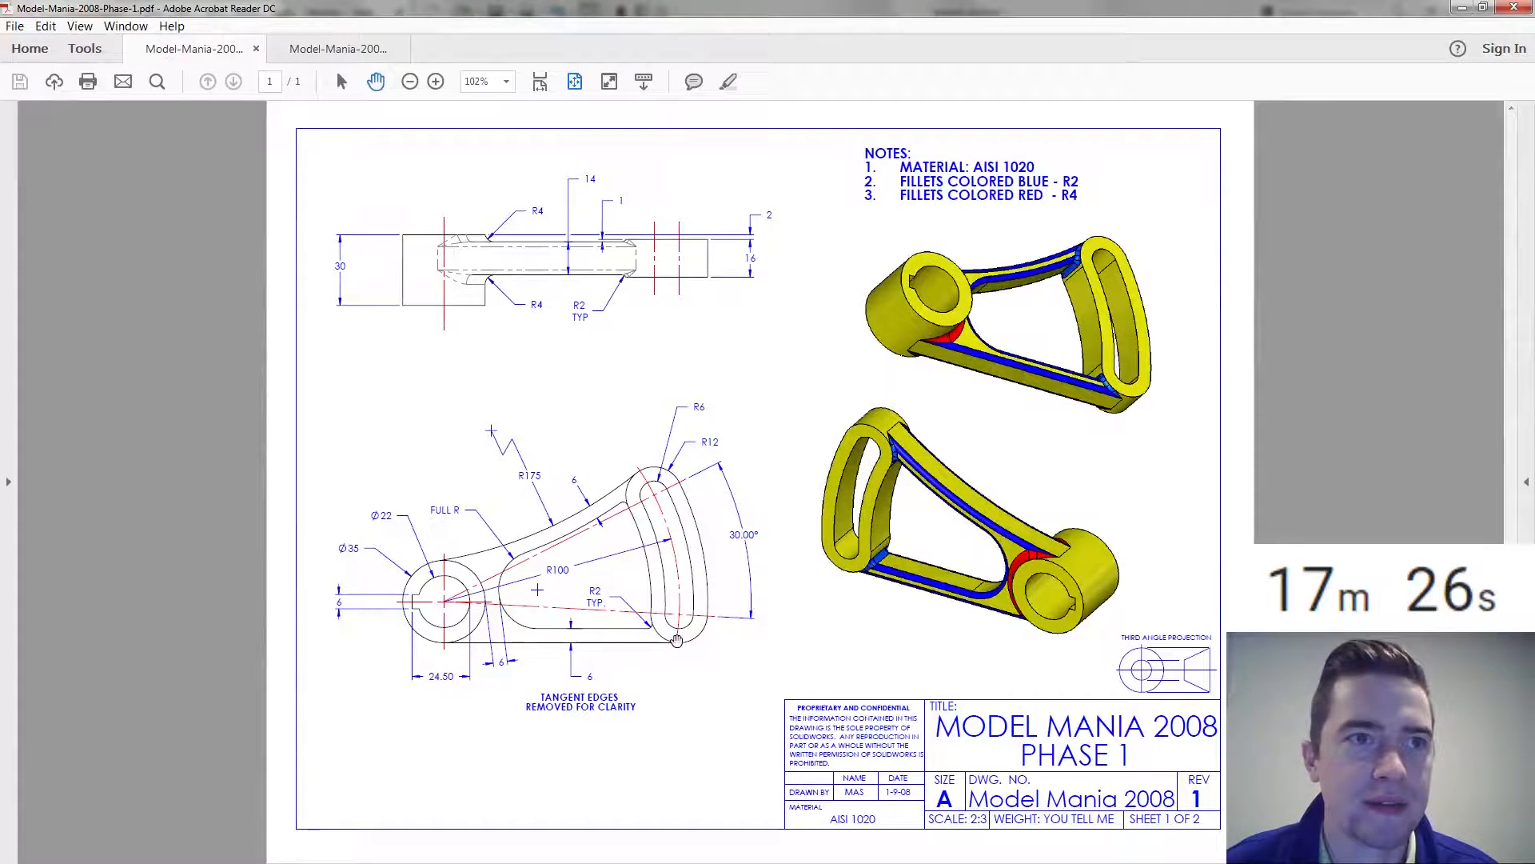
pyautogui.click(436, 81)
pyautogui.scroll(-5, 661, 677)
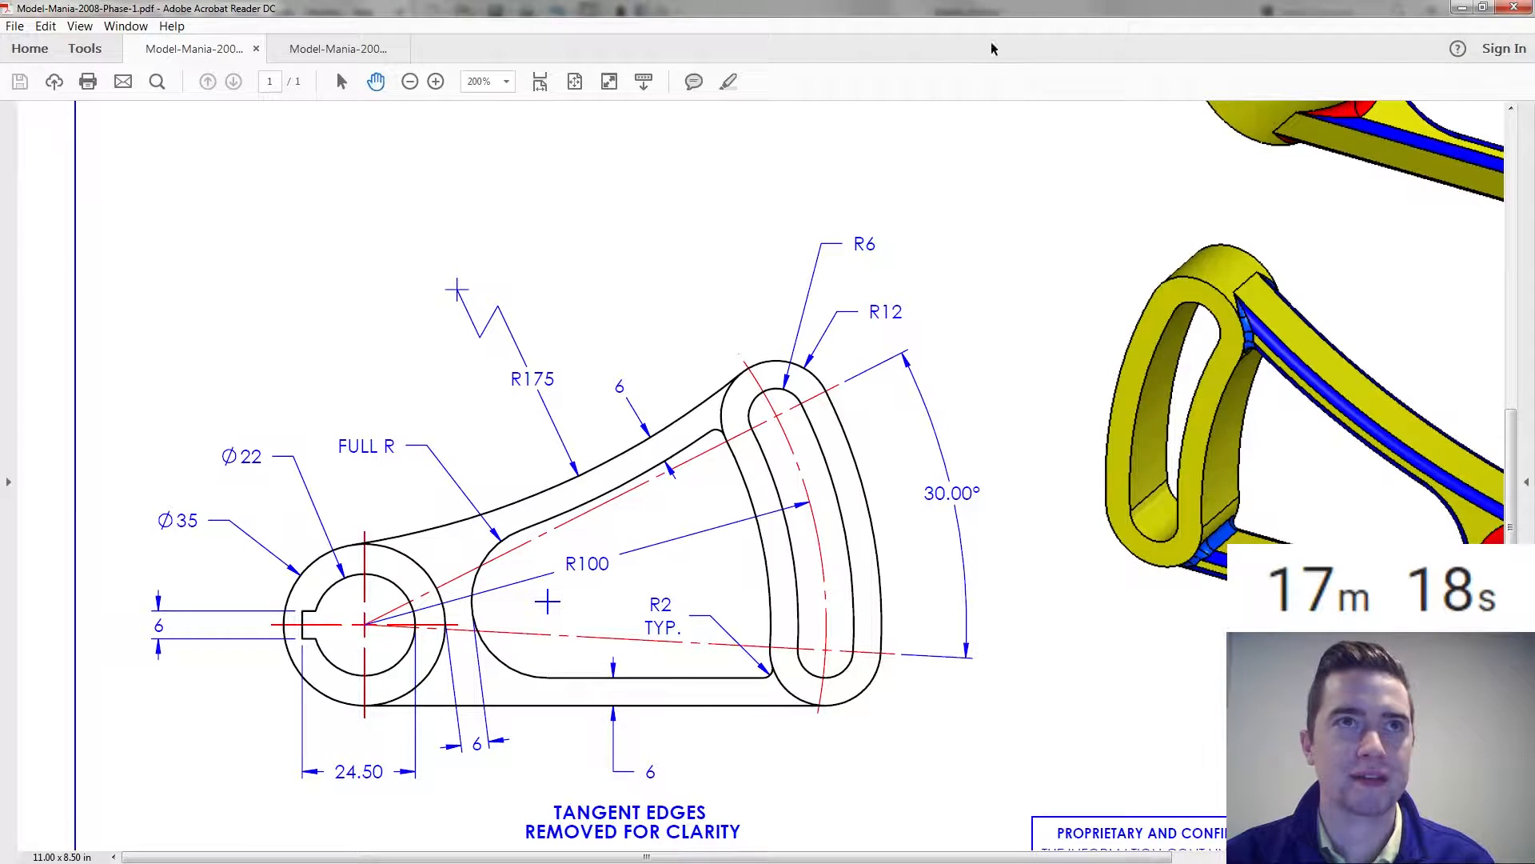
pyautogui.hotkey('alt', 'Tab')
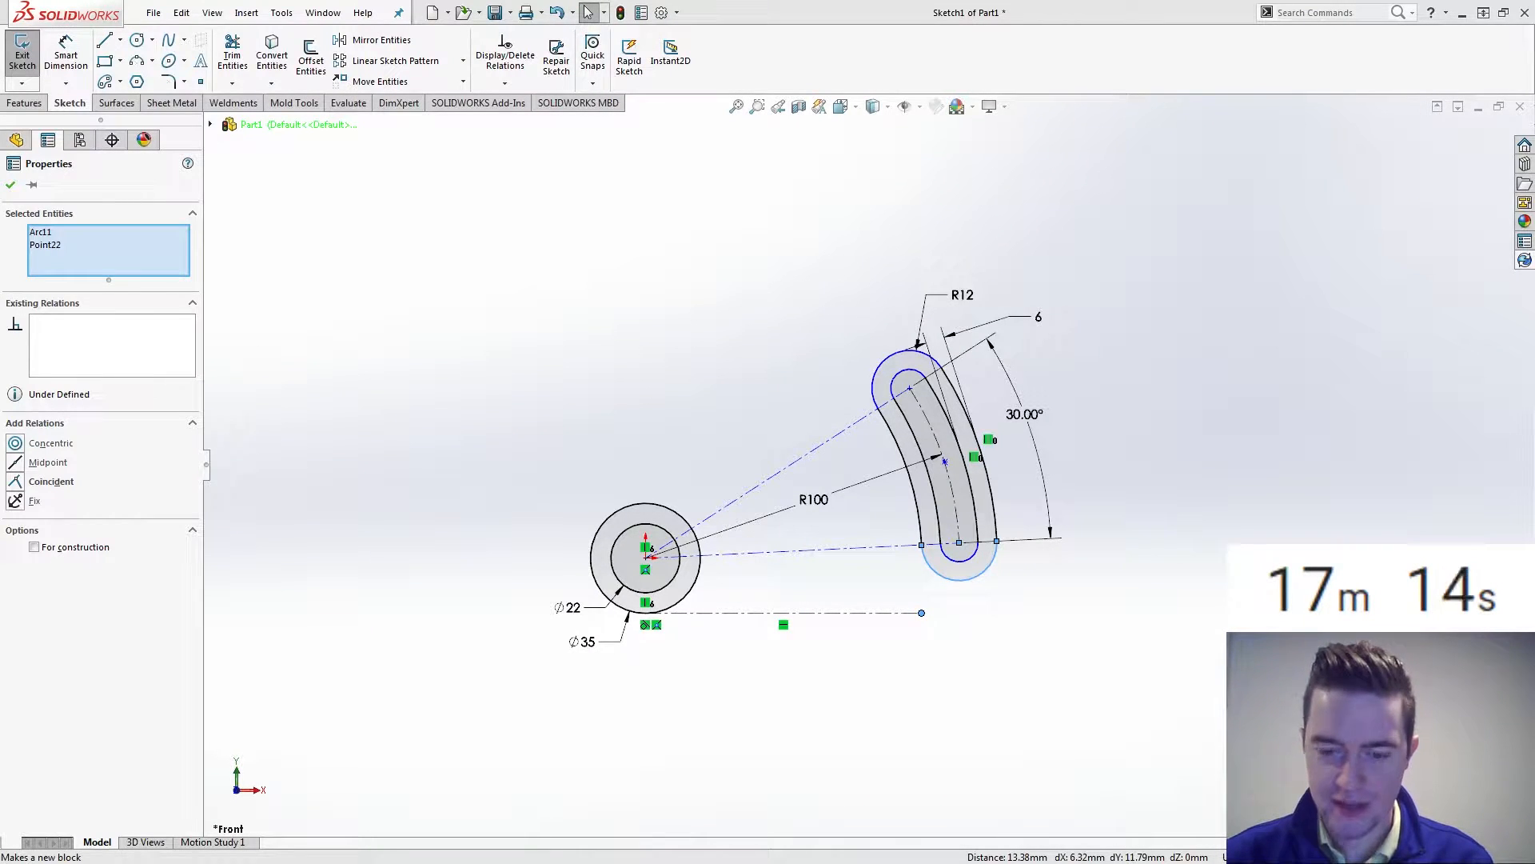
# - Make the horizontal construction line tangent to the outer arc at the slot's lower end
pyautogui.click(539, 366)
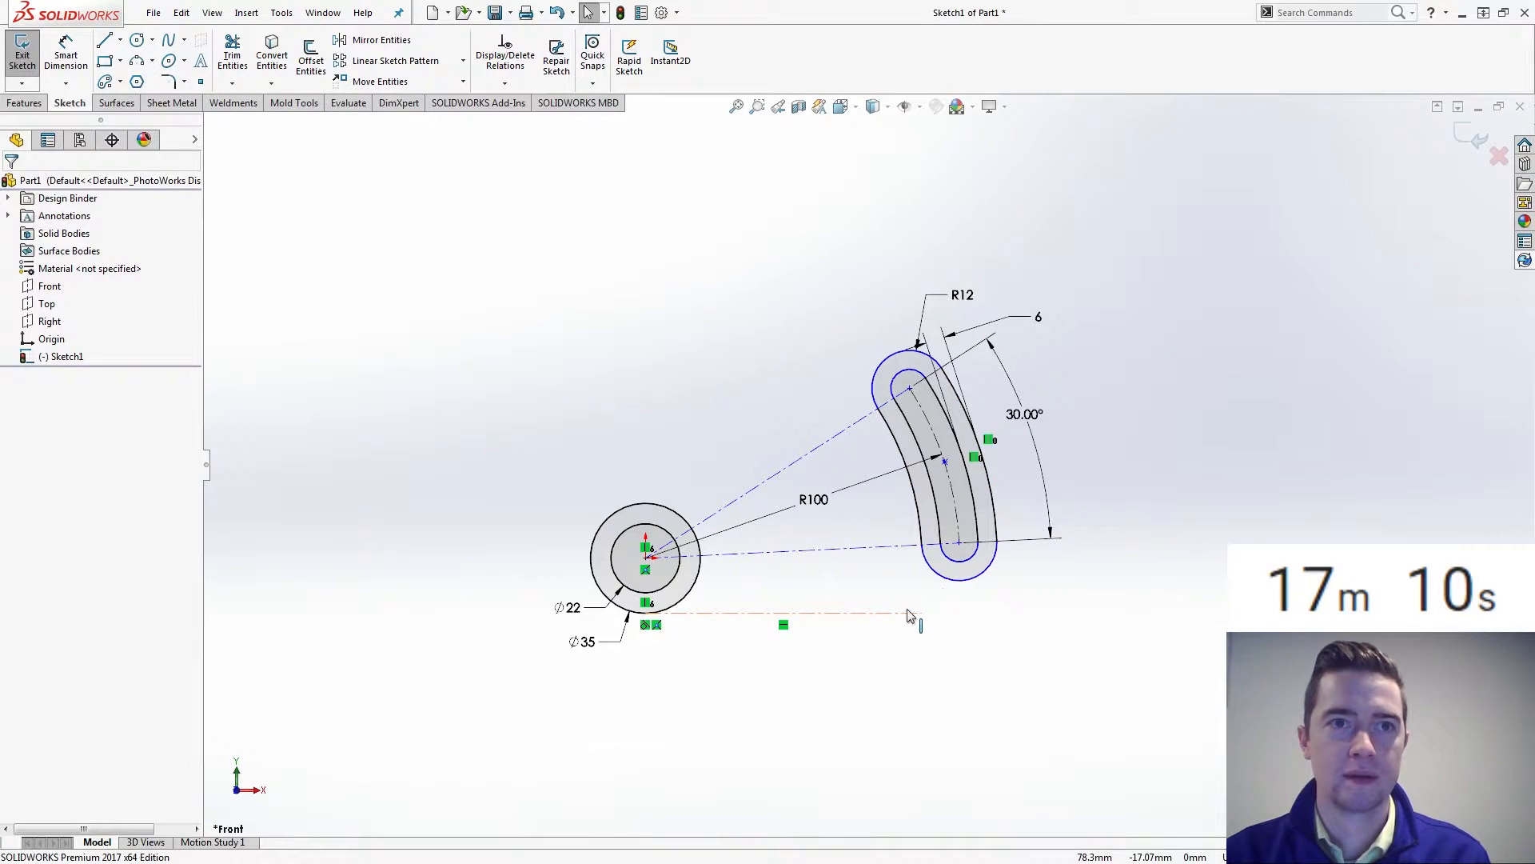
pyautogui.click(953, 586)
pyautogui.keyDown('ctrl'); pyautogui.click(944, 578); pyautogui.keyUp('ctrl')
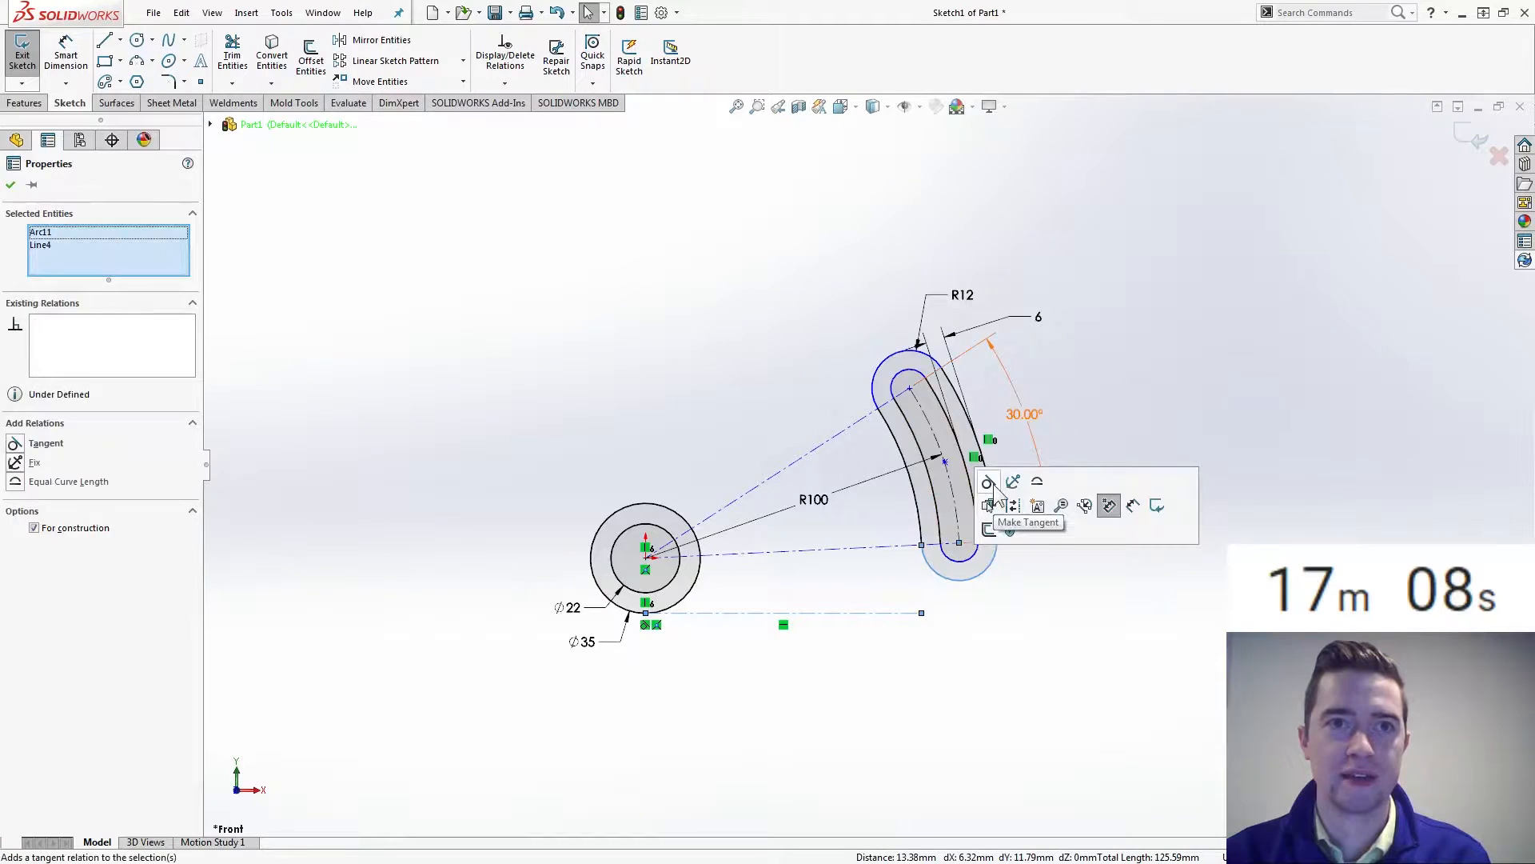
pyautogui.click(991, 505)
pyautogui.click(1005, 657)
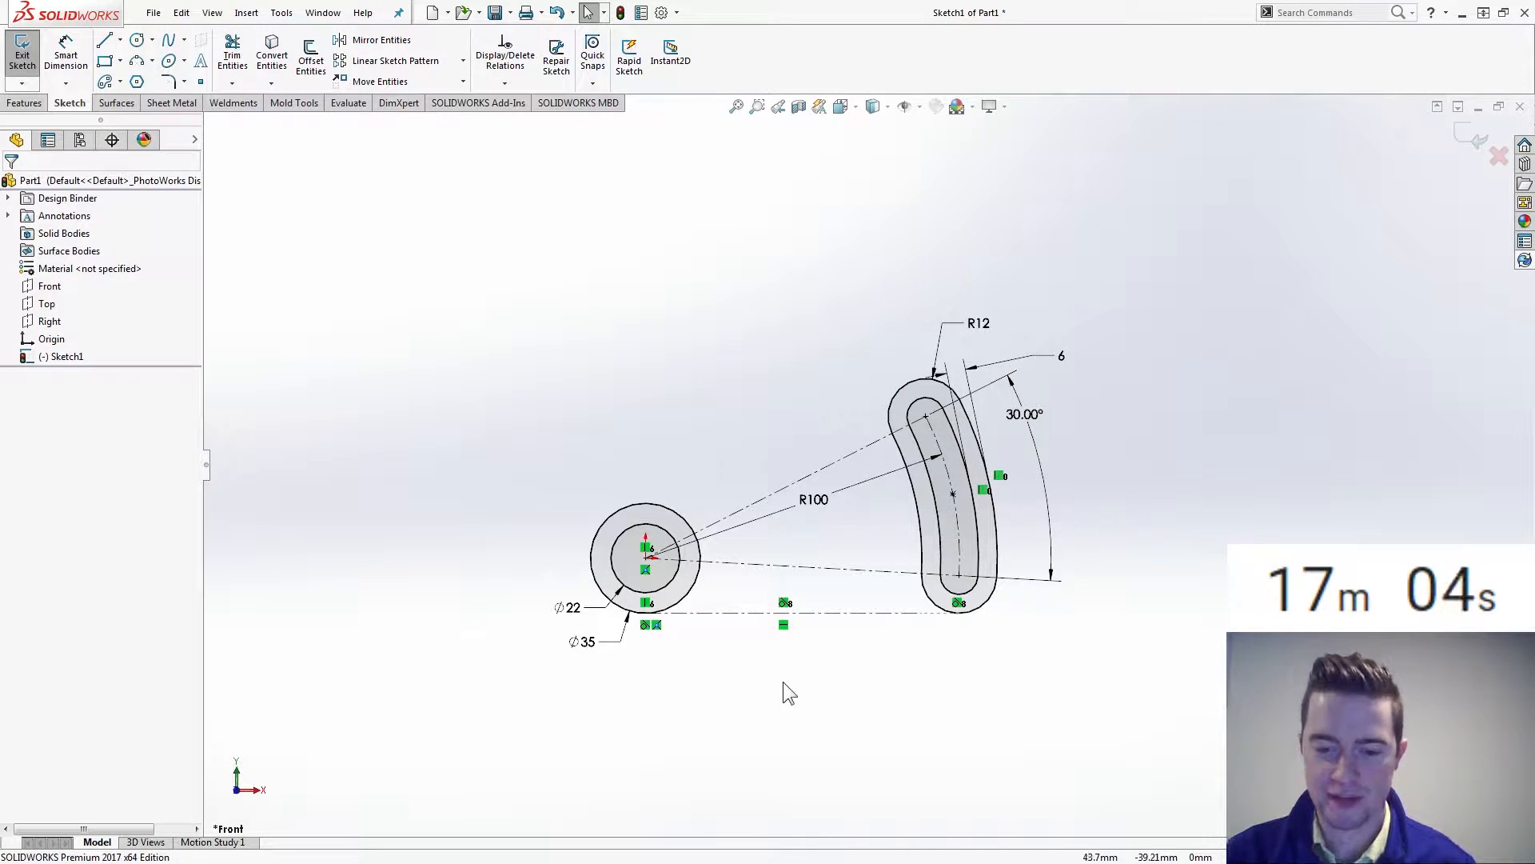
# - Sketch a downward-bowed three-point arc from the upper part of the outer hub circle to the outer arc at the slot's upper end
pyautogui.click(138, 64)
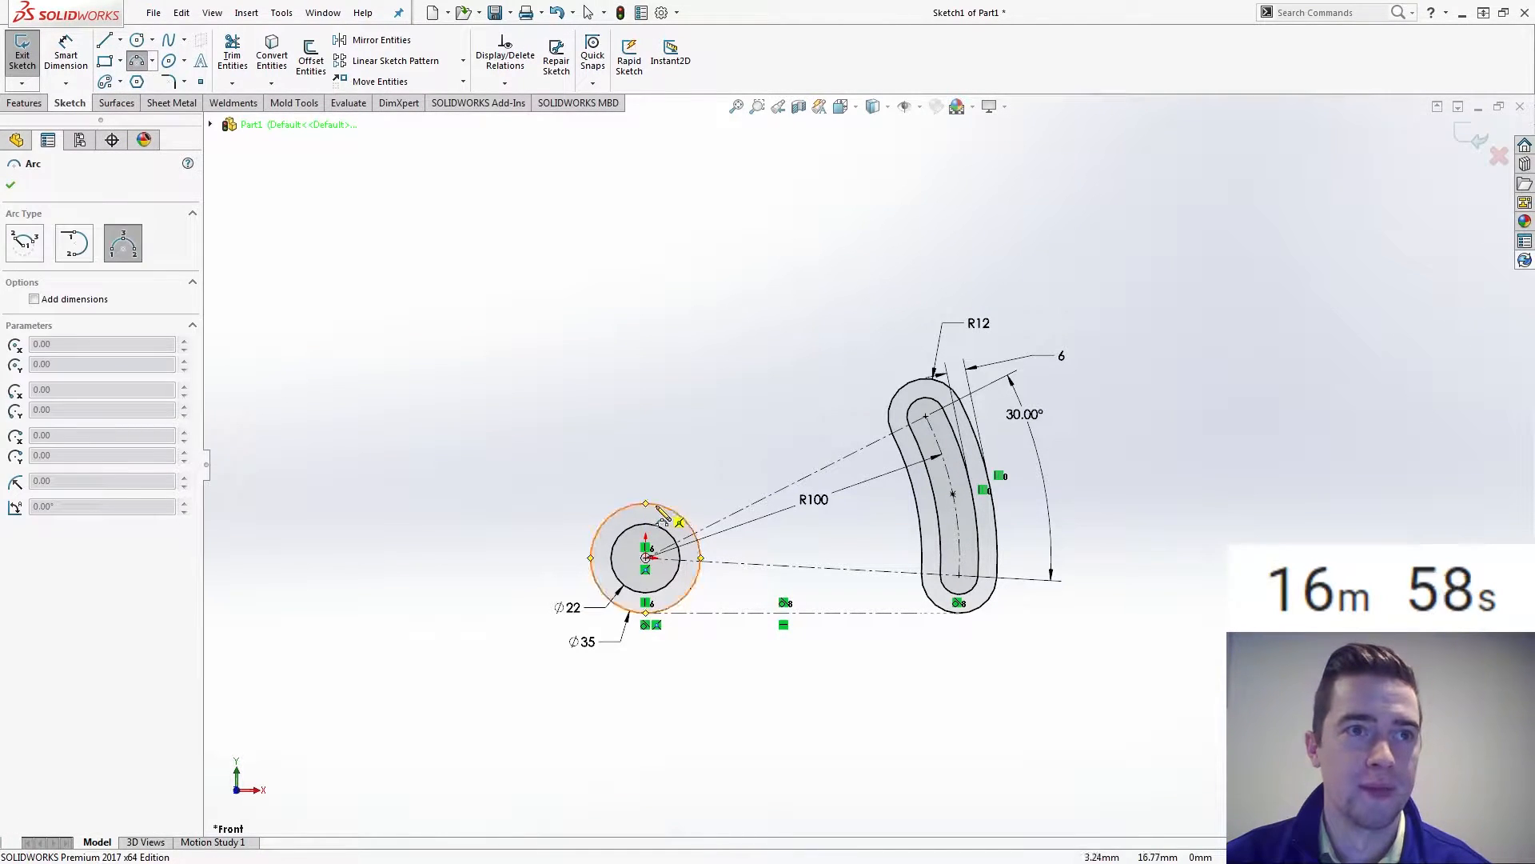
pyautogui.click(670, 518)
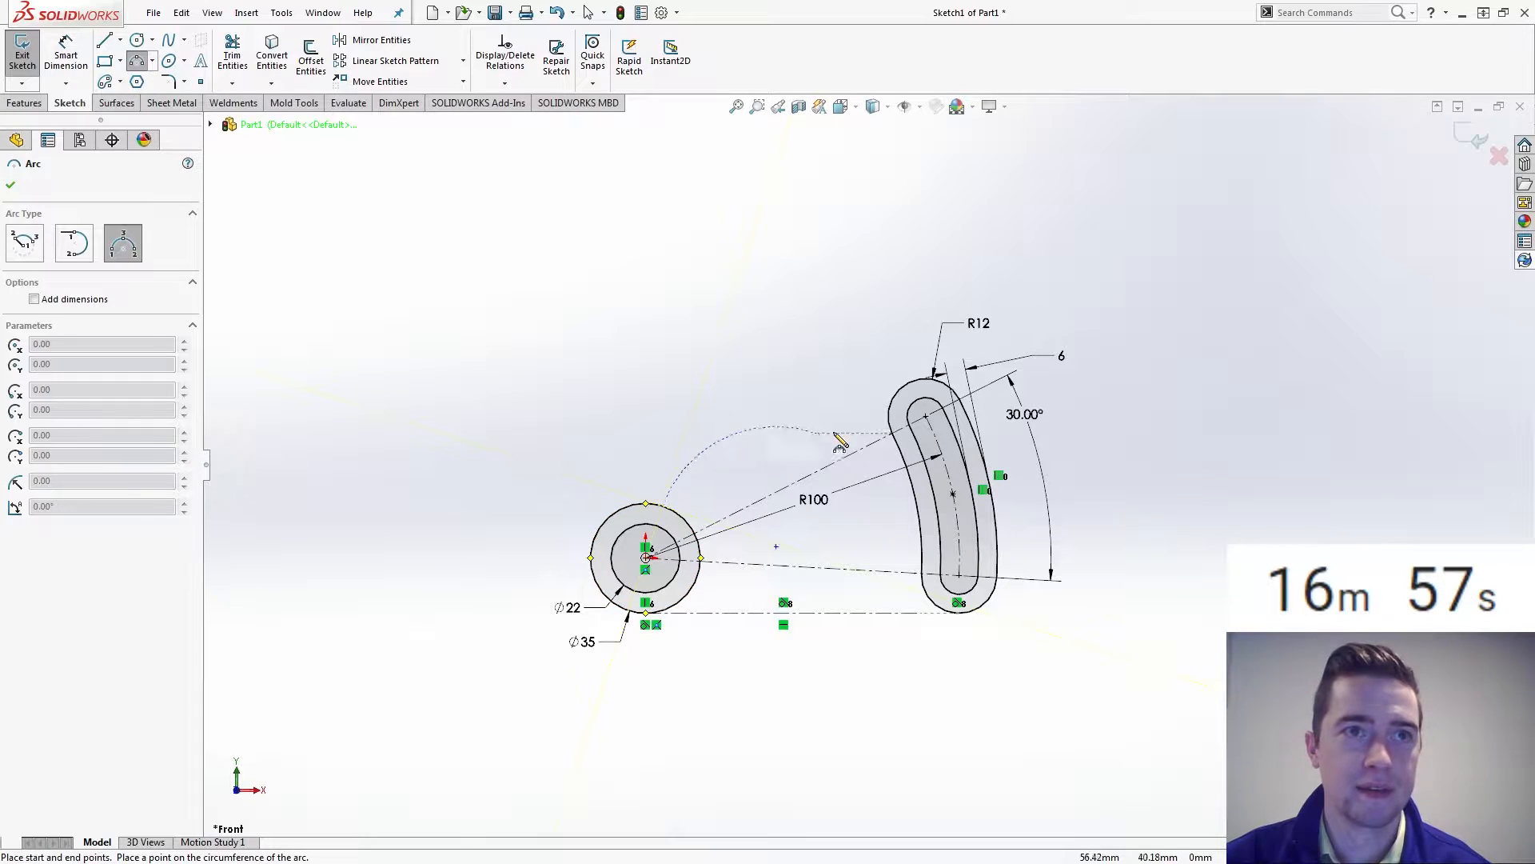
pyautogui.click(892, 401)
pyautogui.click(765, 481)
pyautogui.press('Escape')
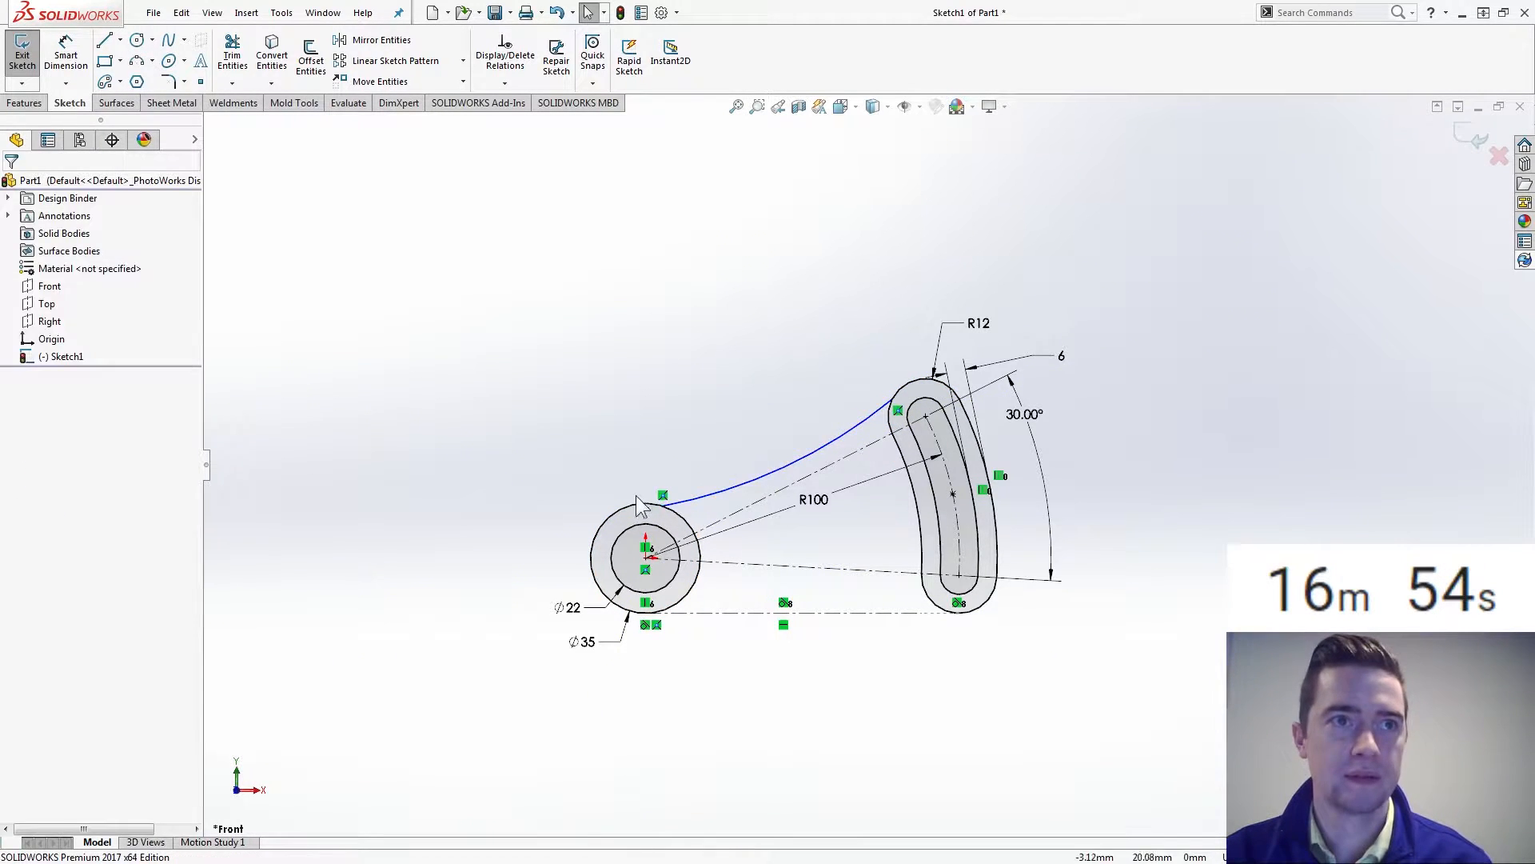
# - Make the connecting arc tangent to the outer hub circle and to the outer arc at the slot's upper end
pyautogui.click(661, 507)
pyautogui.click(646, 503)
pyautogui.keyDown('ctrl'); pyautogui.click(674, 504); pyautogui.keyUp('ctrl')
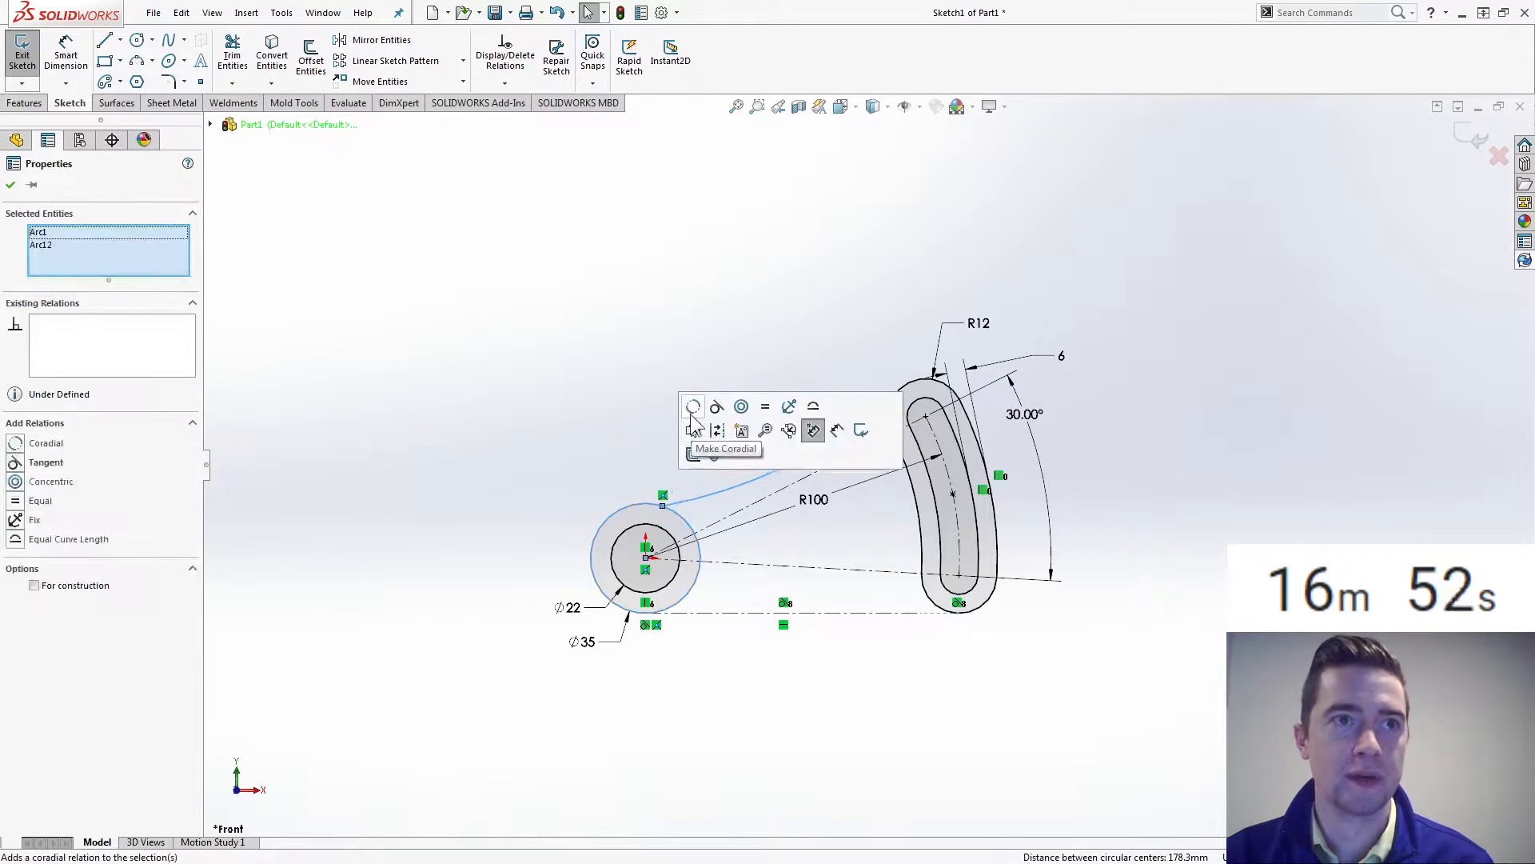
pyautogui.click(715, 409)
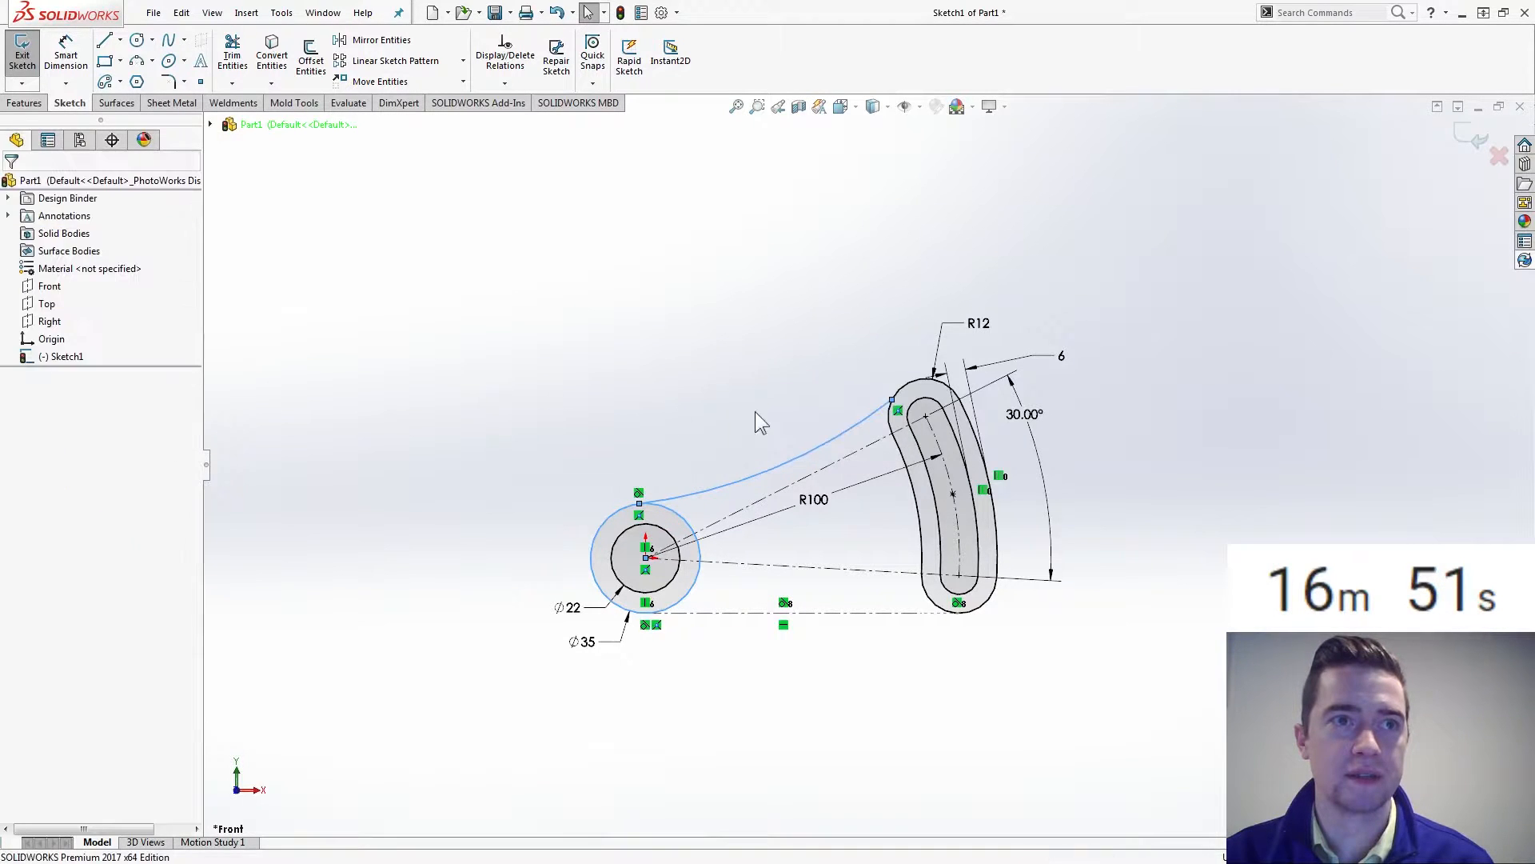
pyautogui.click(862, 421)
pyautogui.keyDown('ctrl'); pyautogui.click(909, 394); pyautogui.keyUp('ctrl')
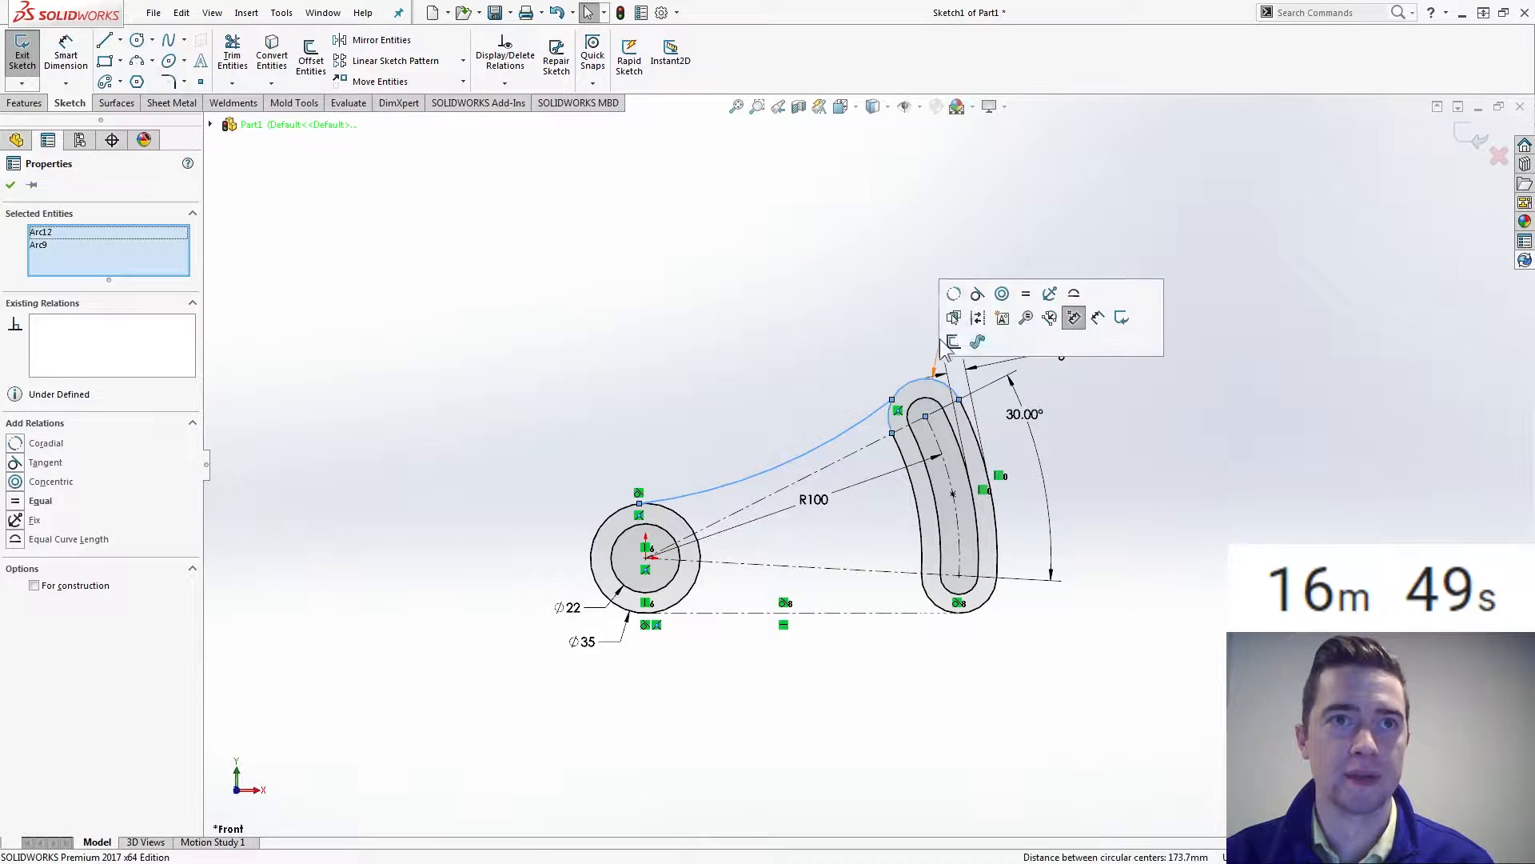
pyautogui.click(978, 294)
# - Dimension the radius of the arc connecting the hub to the slot's upper end and set it to 175 mm
pyautogui.moveTo(694, 400); pyautogui.dragTo(694, 275, button='right')
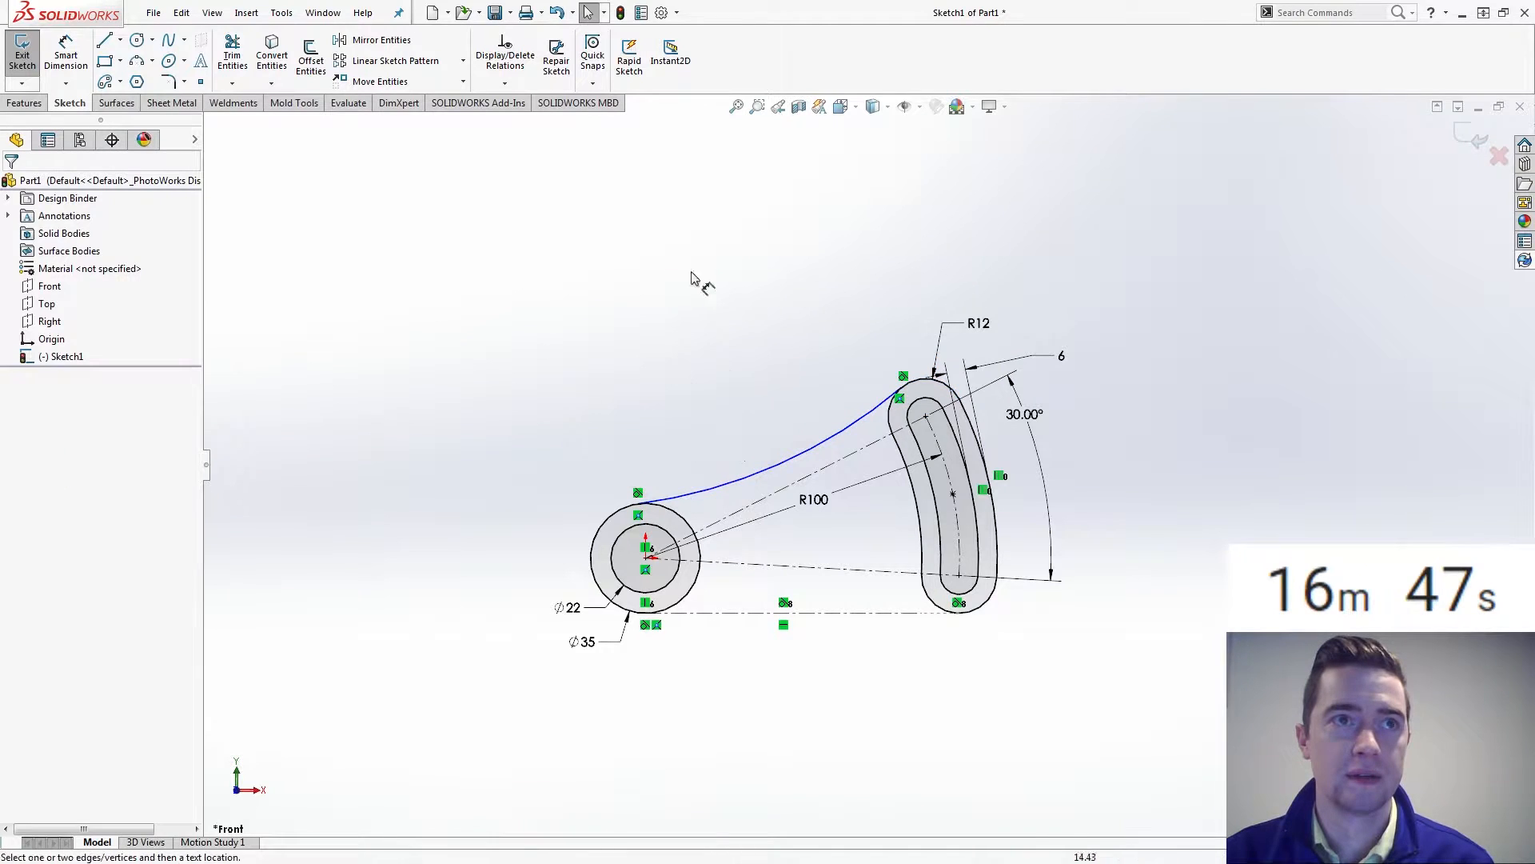
pyautogui.click(747, 486)
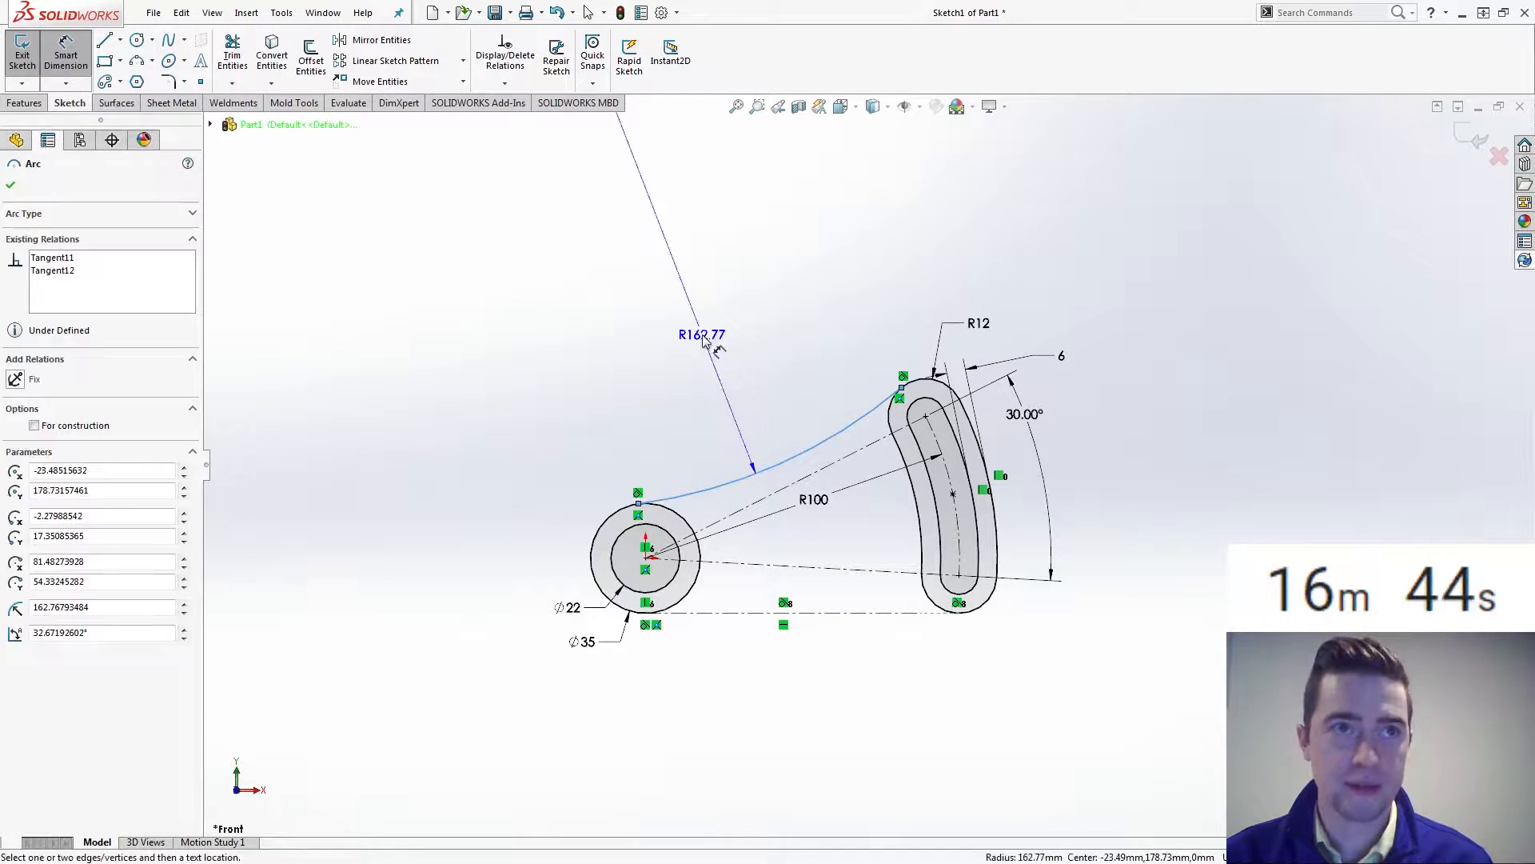
pyautogui.click(702, 334)
pyautogui.write('175')
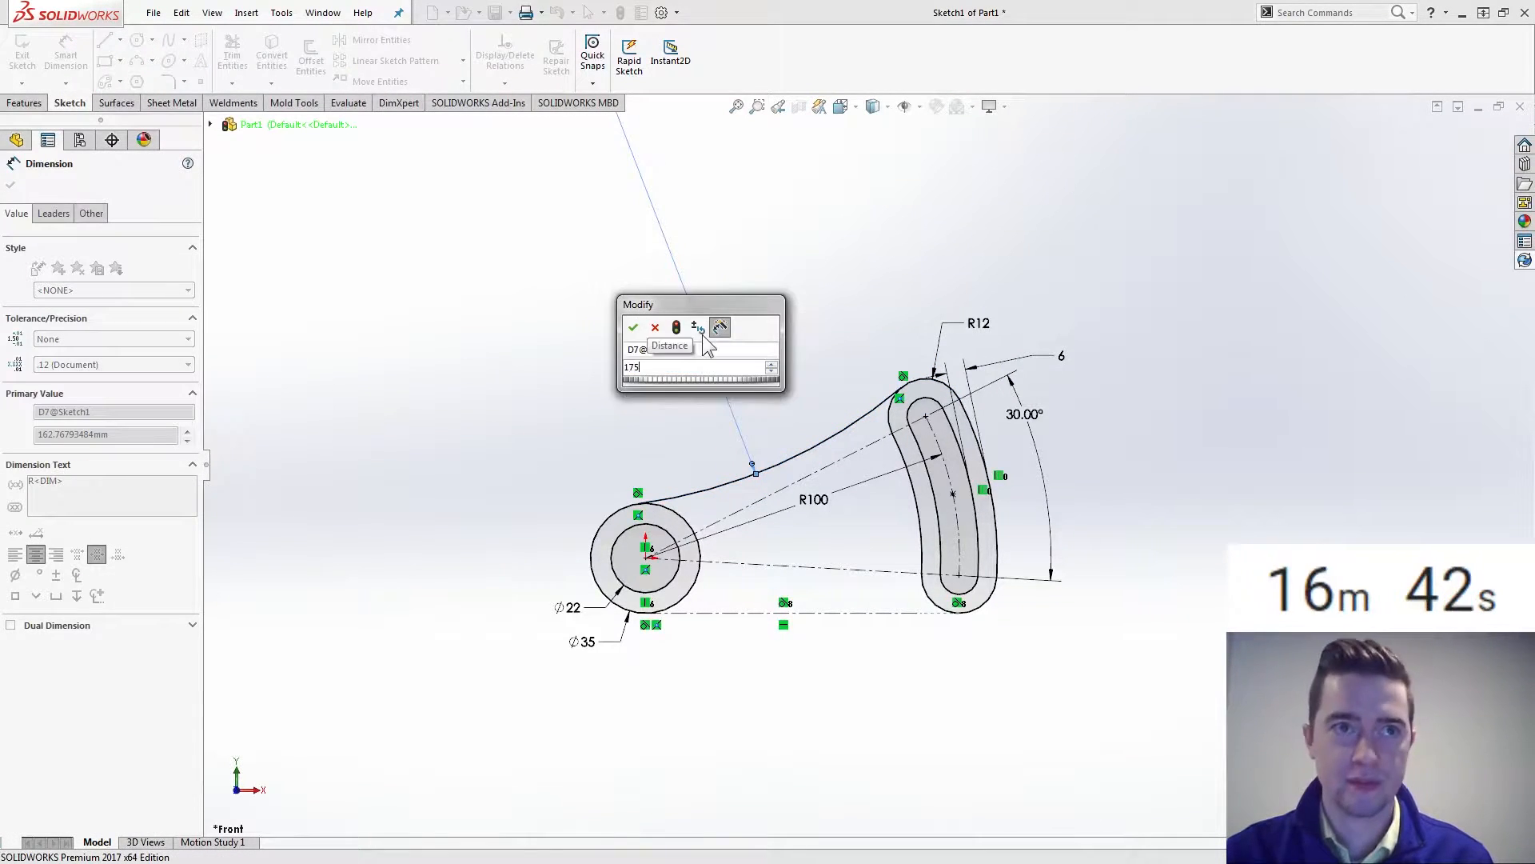
pyautogui.press('Return')
pyautogui.press('Escape')
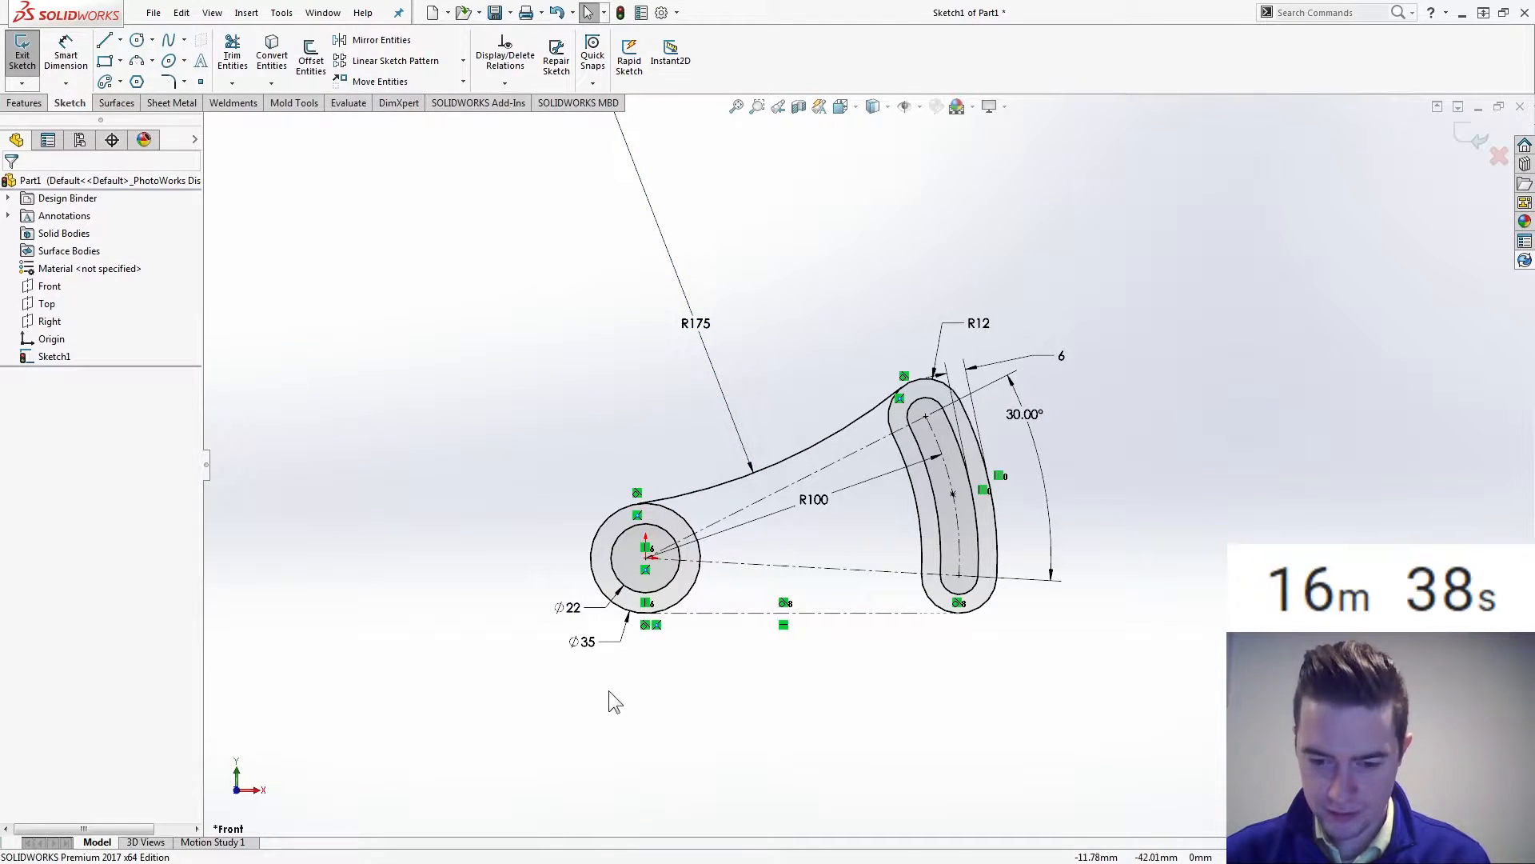
# - Turn the lower construction line into solid geometry and make its slot-side endpoint coincident with the outer arc at the slot's lower end
pyautogui.click(843, 617)
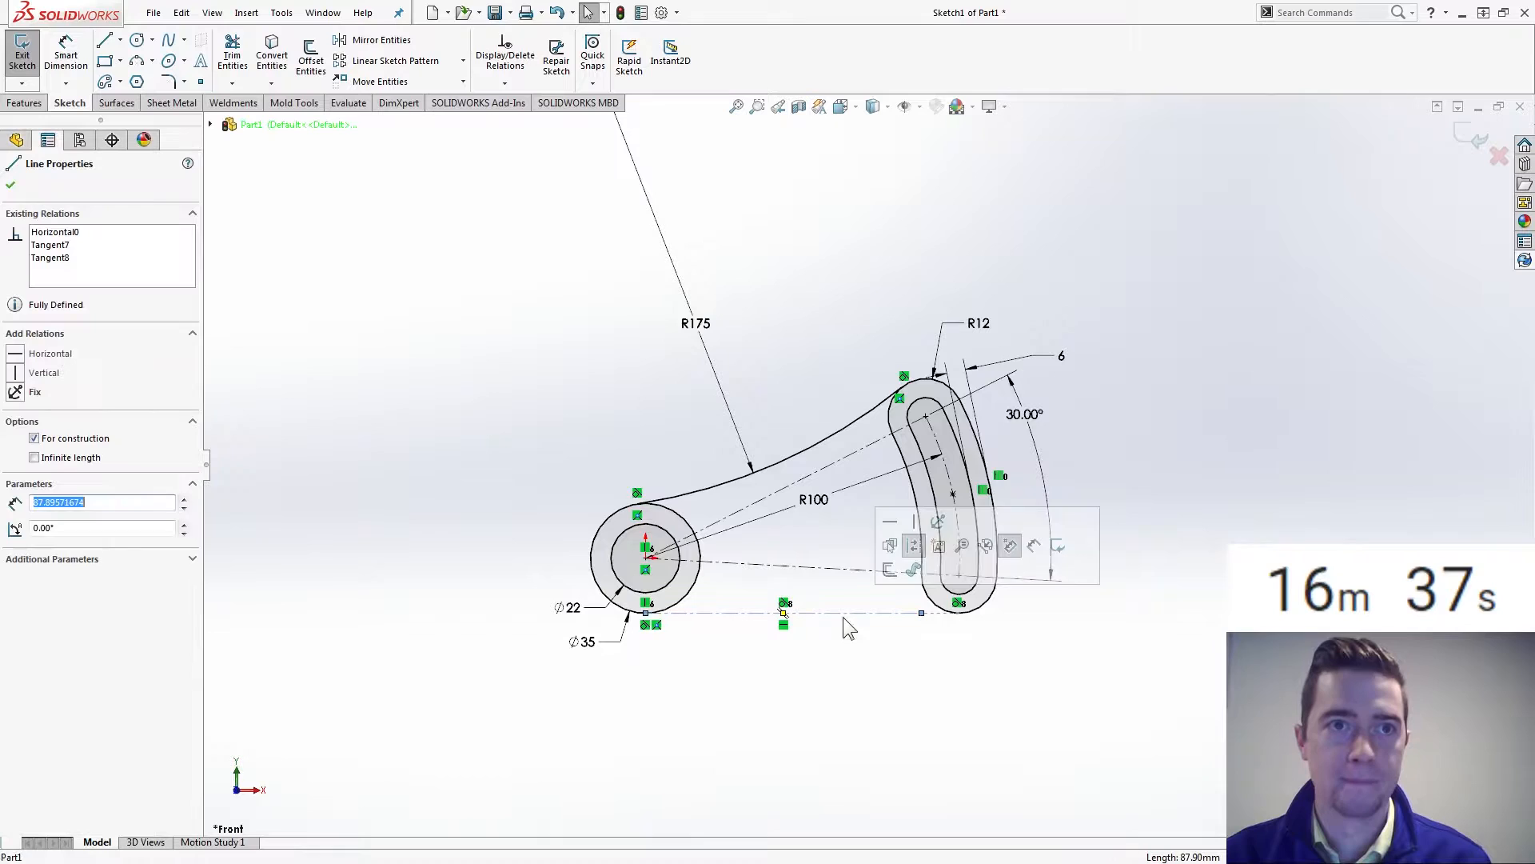
pyautogui.click(913, 553)
pyautogui.click(822, 692)
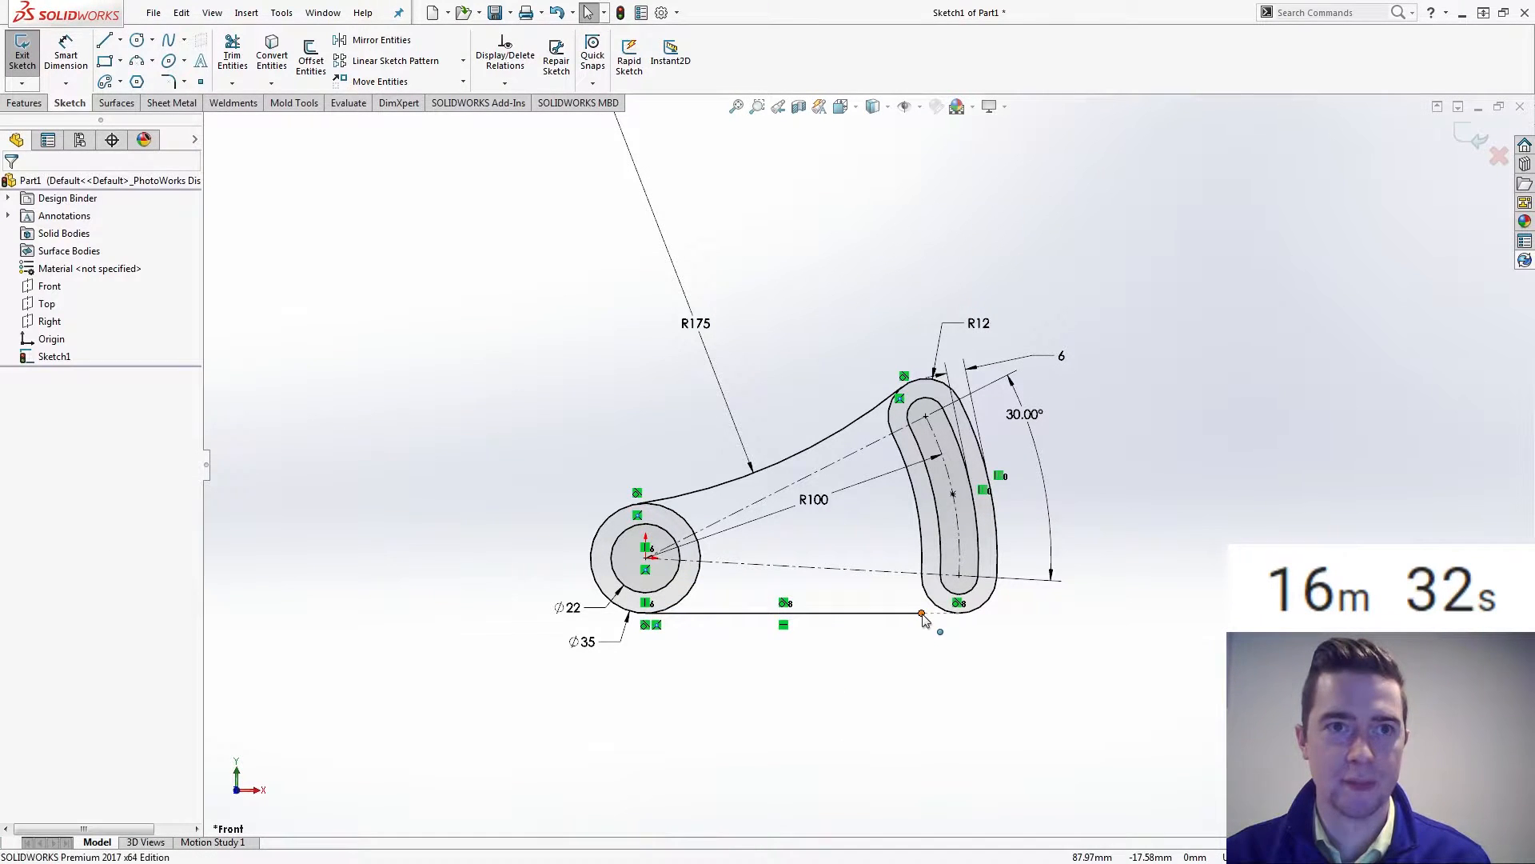
pyautogui.click(922, 613)
pyautogui.keyDown('ctrl'); pyautogui.click(992, 610); pyautogui.keyUp('ctrl')
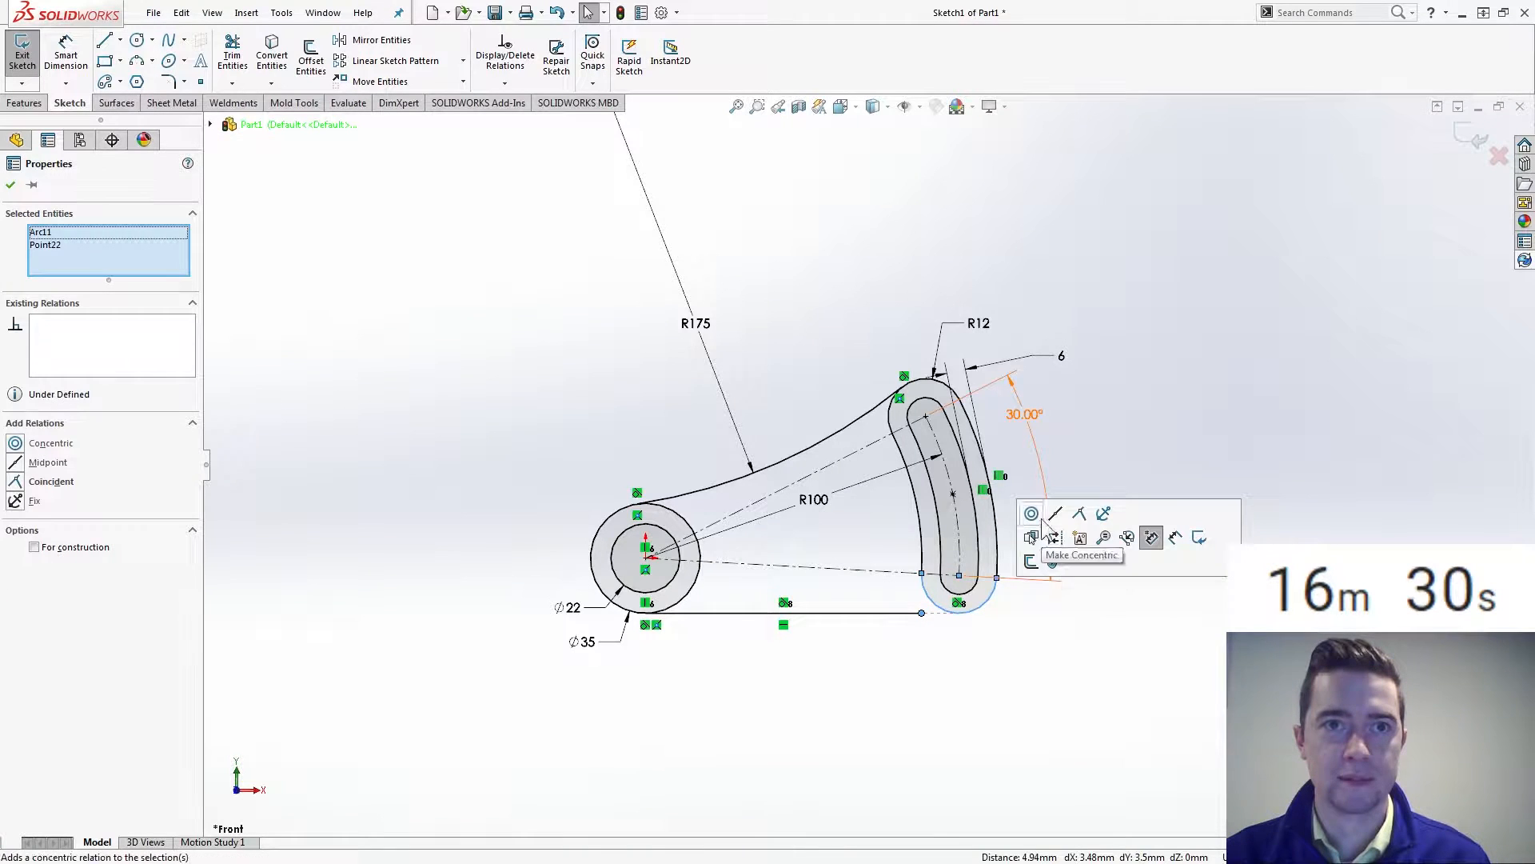
pyautogui.click(1036, 516)
pyautogui.click(900, 715)
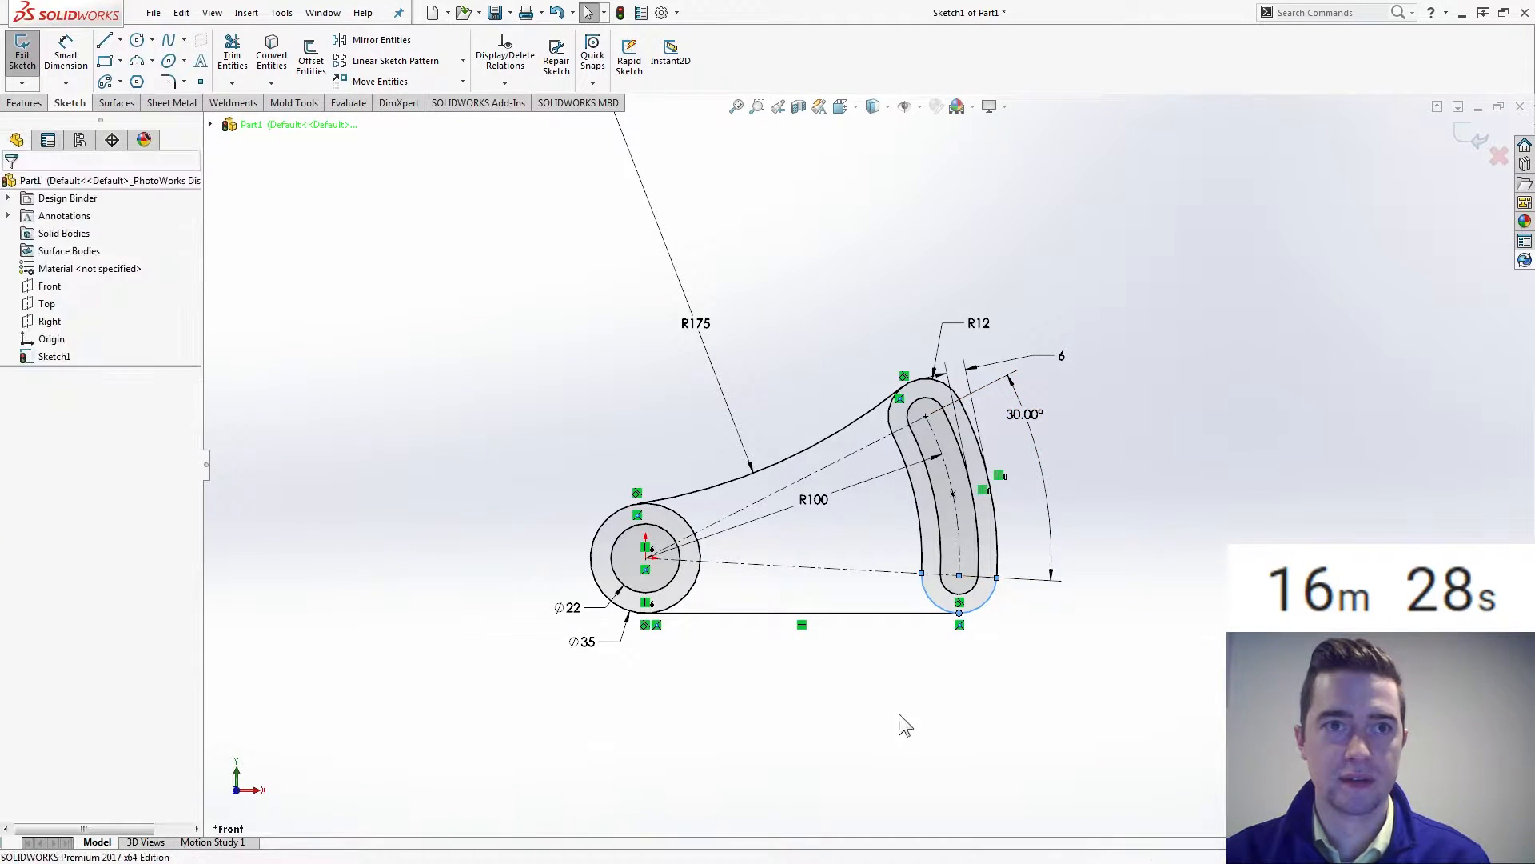
# - Offset the R175 arc and the lower line together by 6 mm, placing the line's offset on its upper side
pyautogui.scroll(-2, 809, 517)
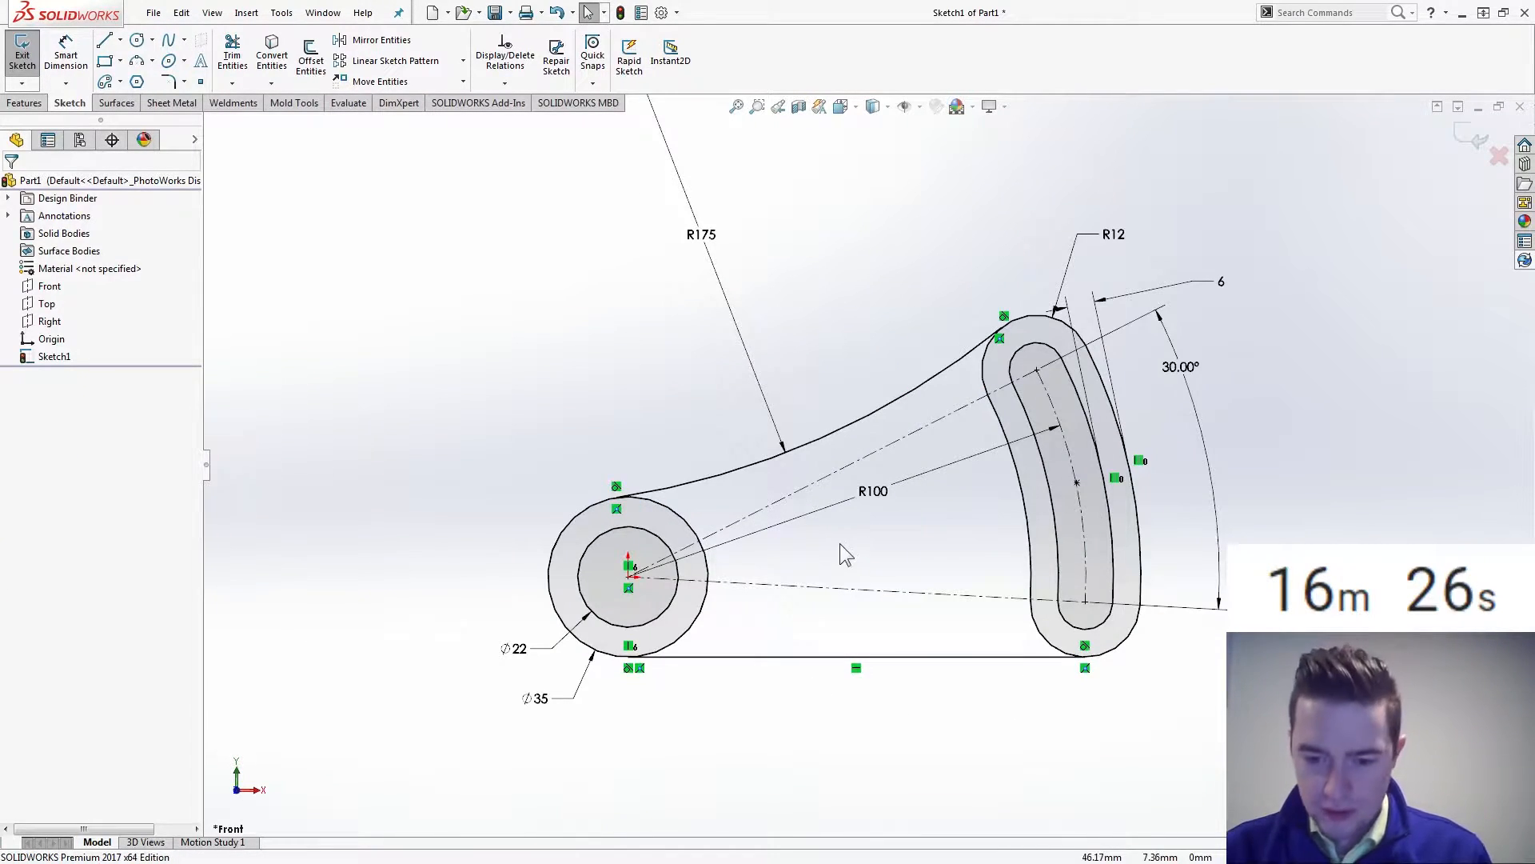
pyautogui.click(766, 460)
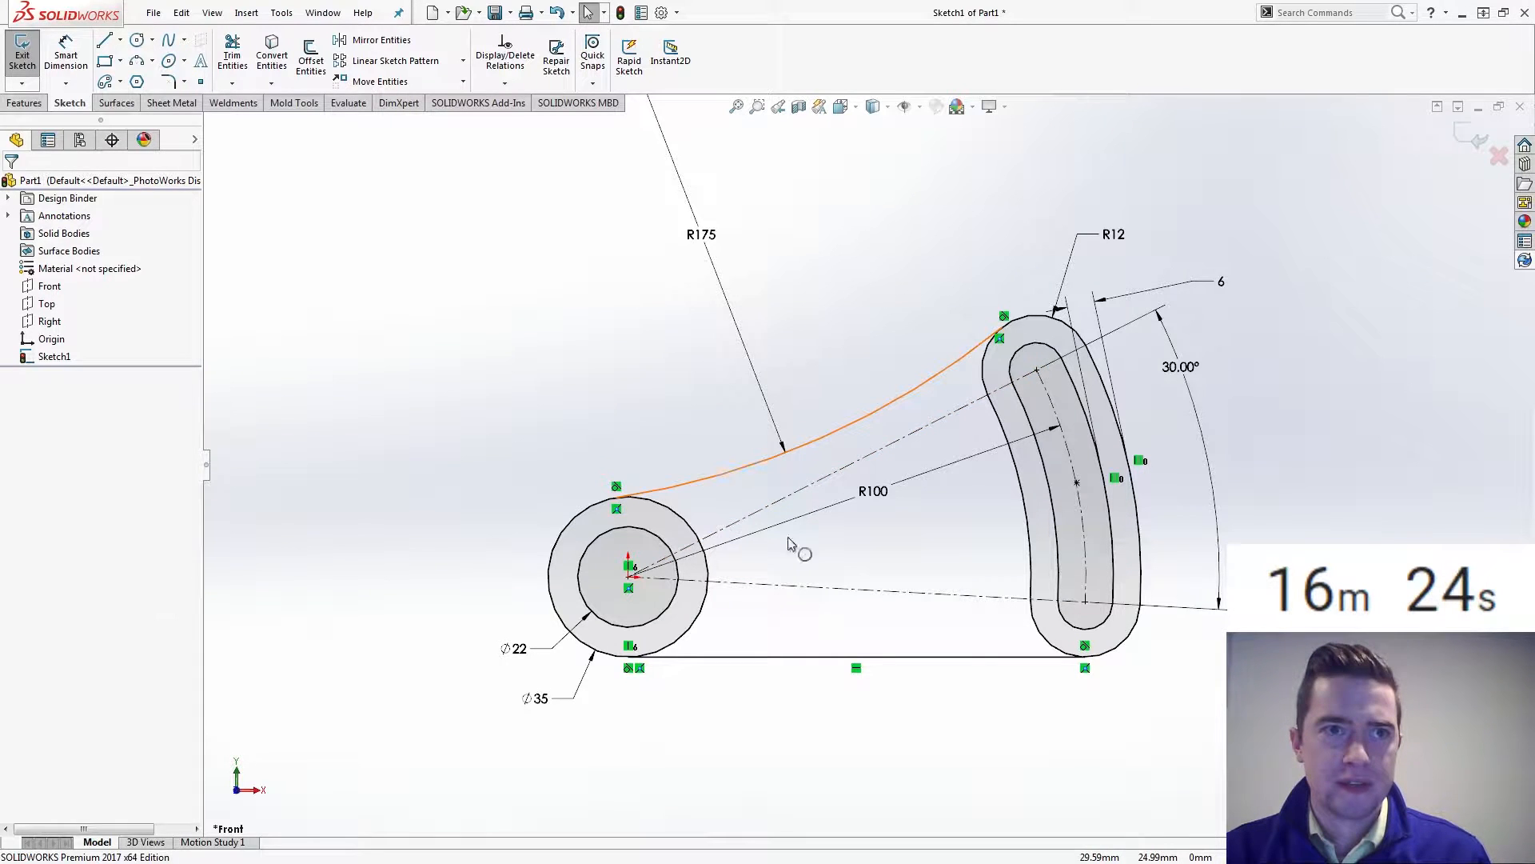
pyautogui.keyDown('ctrl'); pyautogui.click(749, 664); pyautogui.keyUp('ctrl')
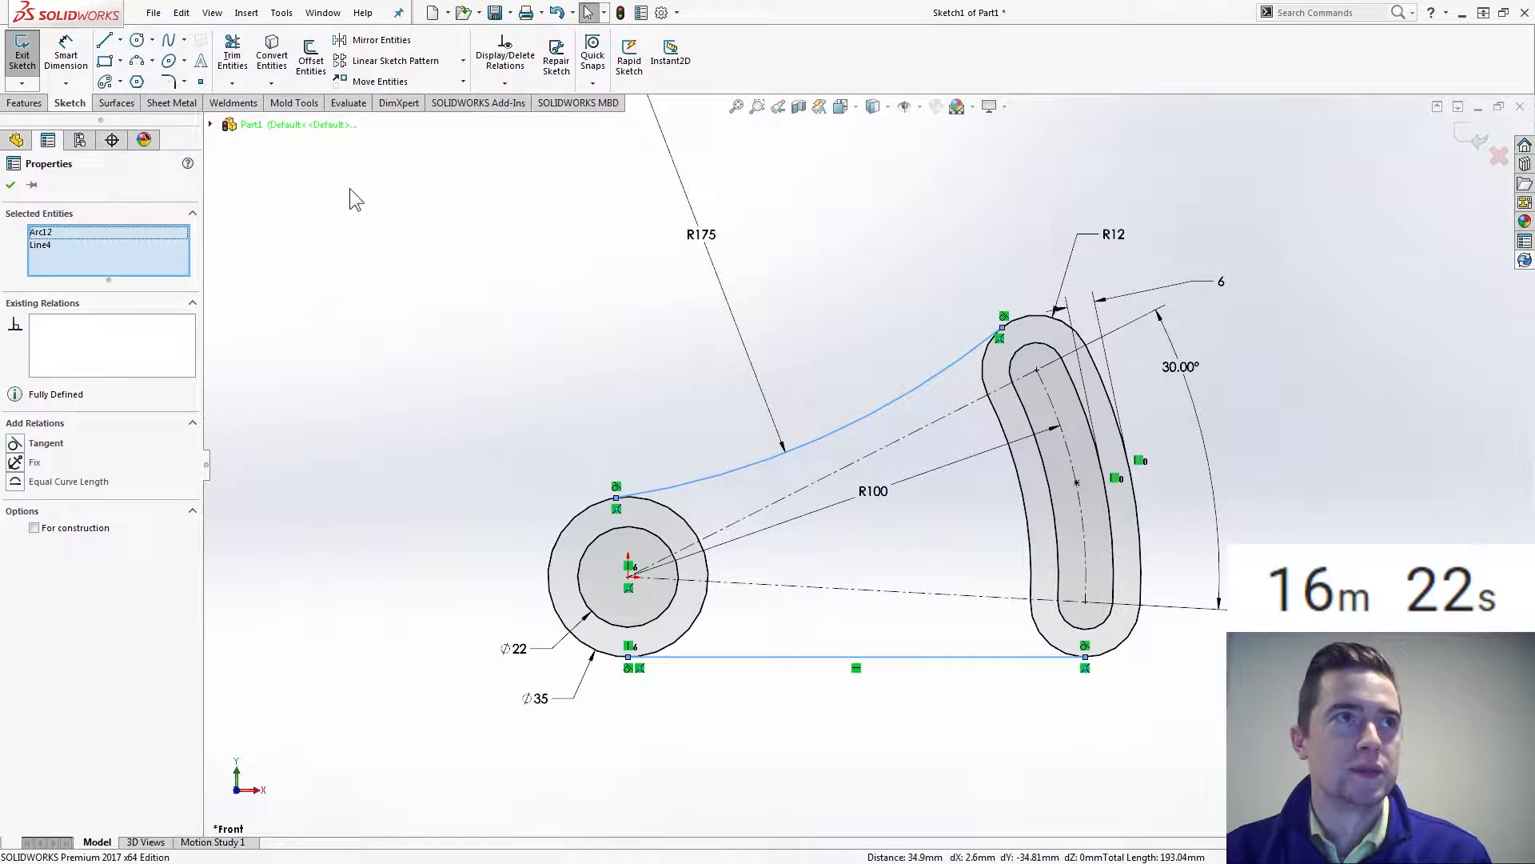
pyautogui.click(311, 56)
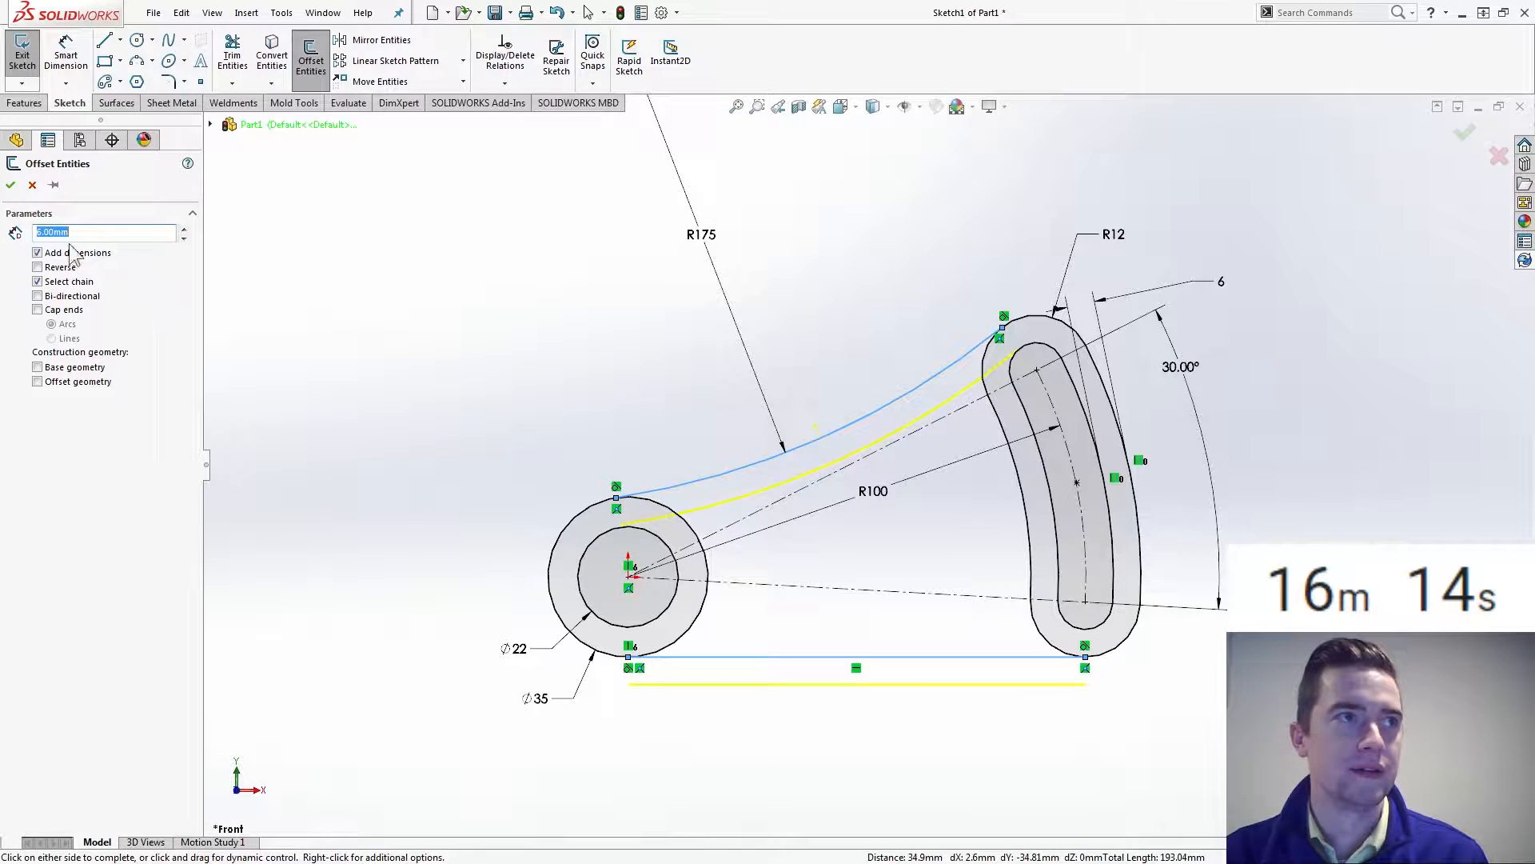
pyautogui.click(821, 657)
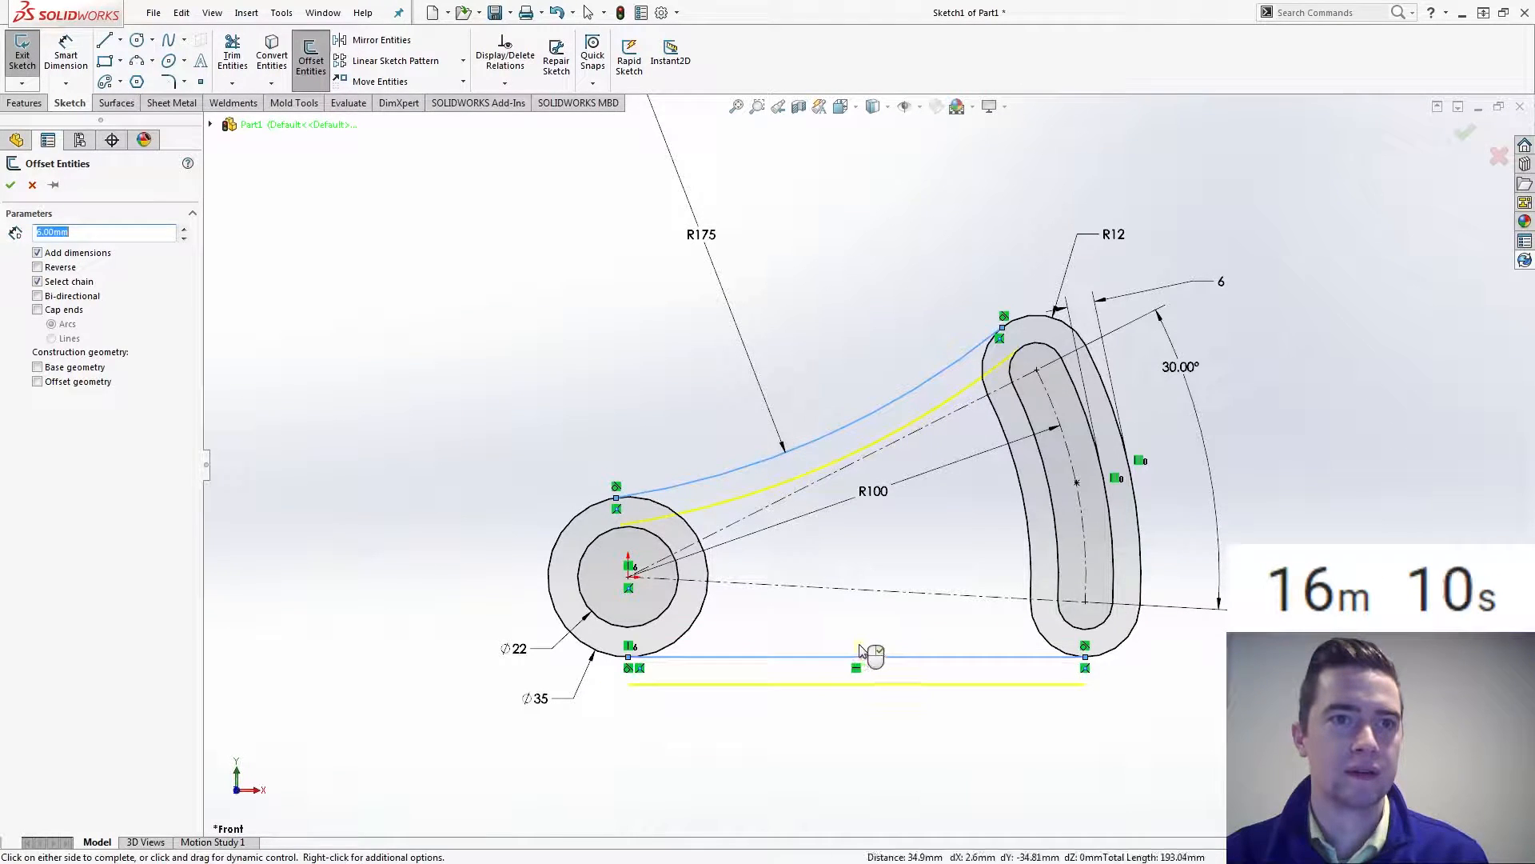
pyautogui.click(867, 652)
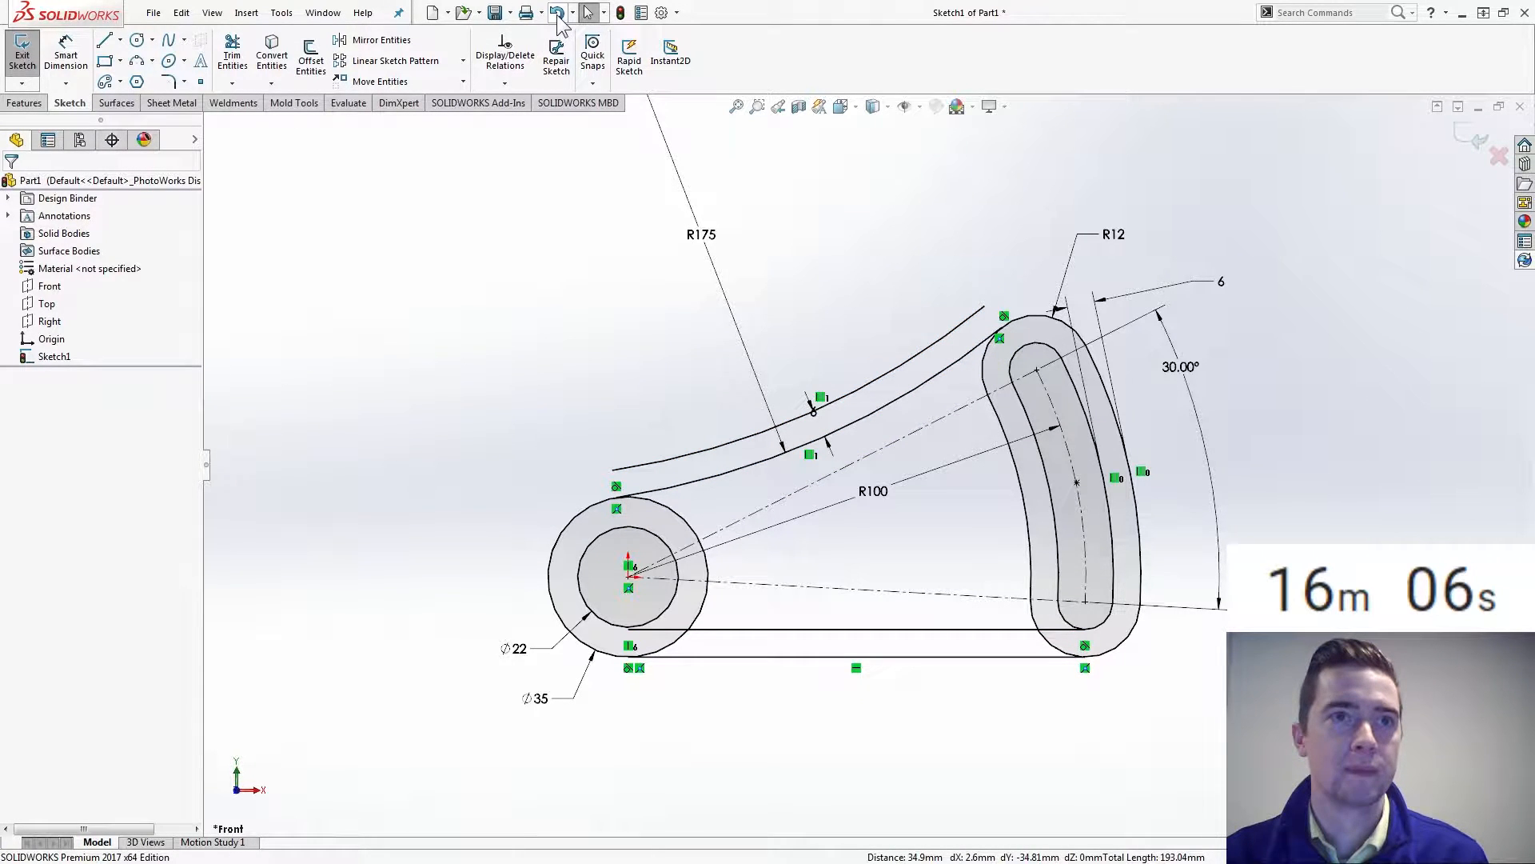
# - Delete the offset arc lying outside the profile and offset the R175 arc 6 mm to the inside
pyautogui.click(724, 439)
pyautogui.press('Delete')
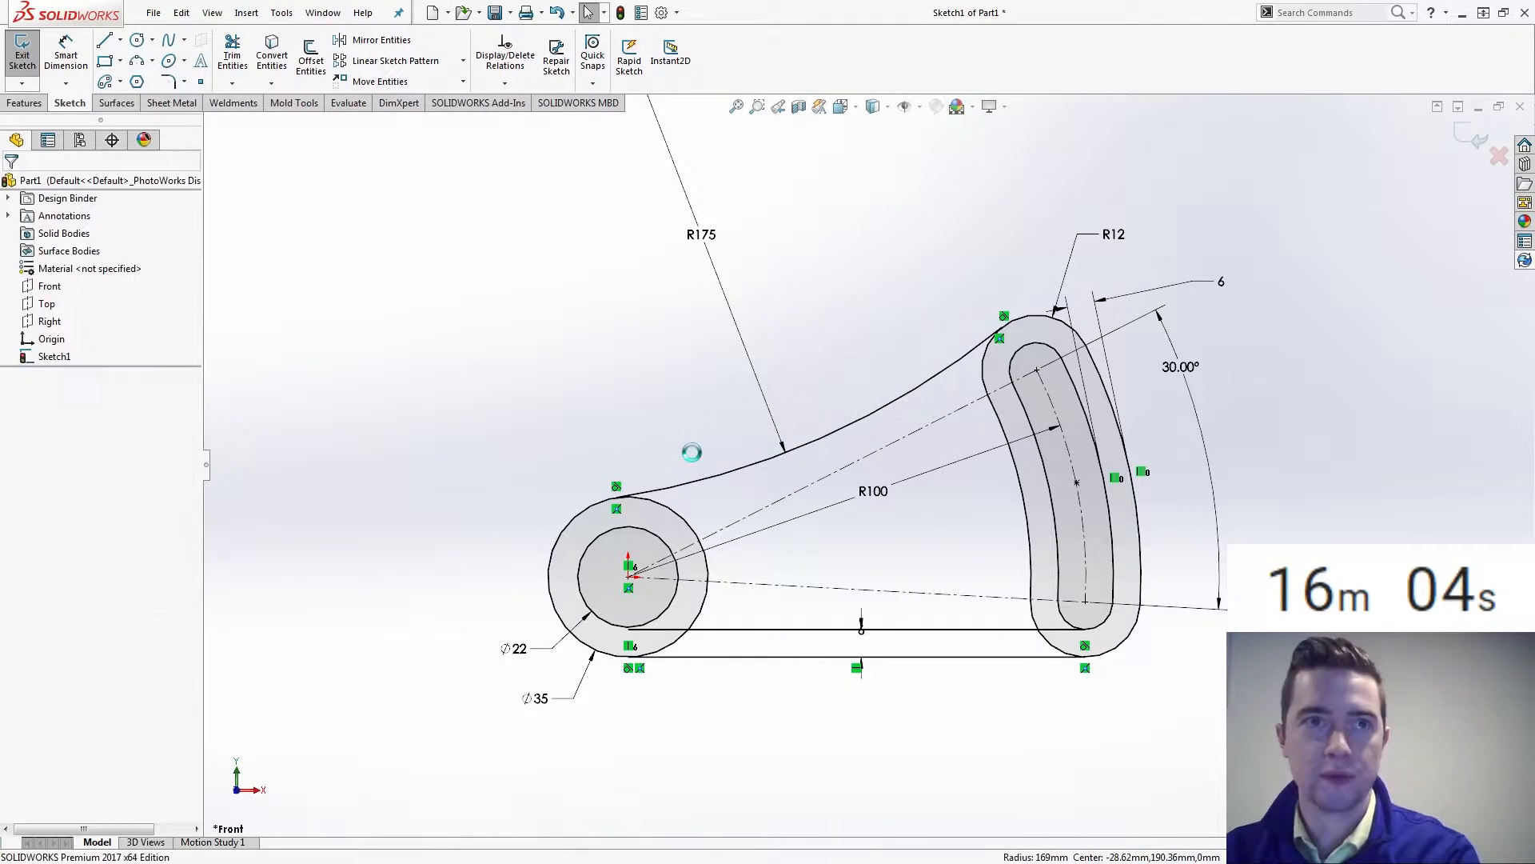
pyautogui.click(719, 473)
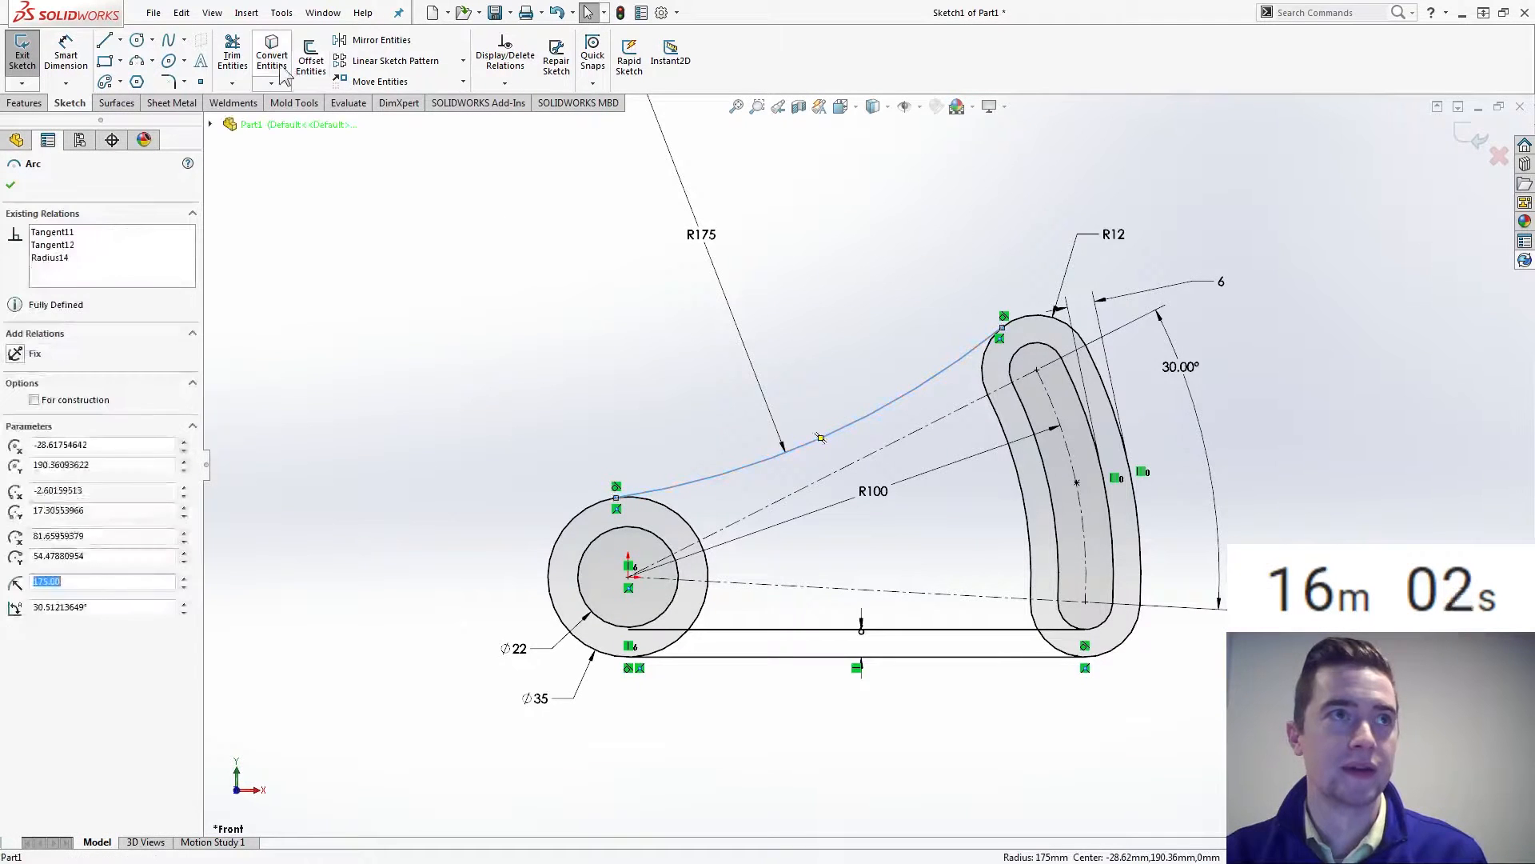
pyautogui.click(311, 56)
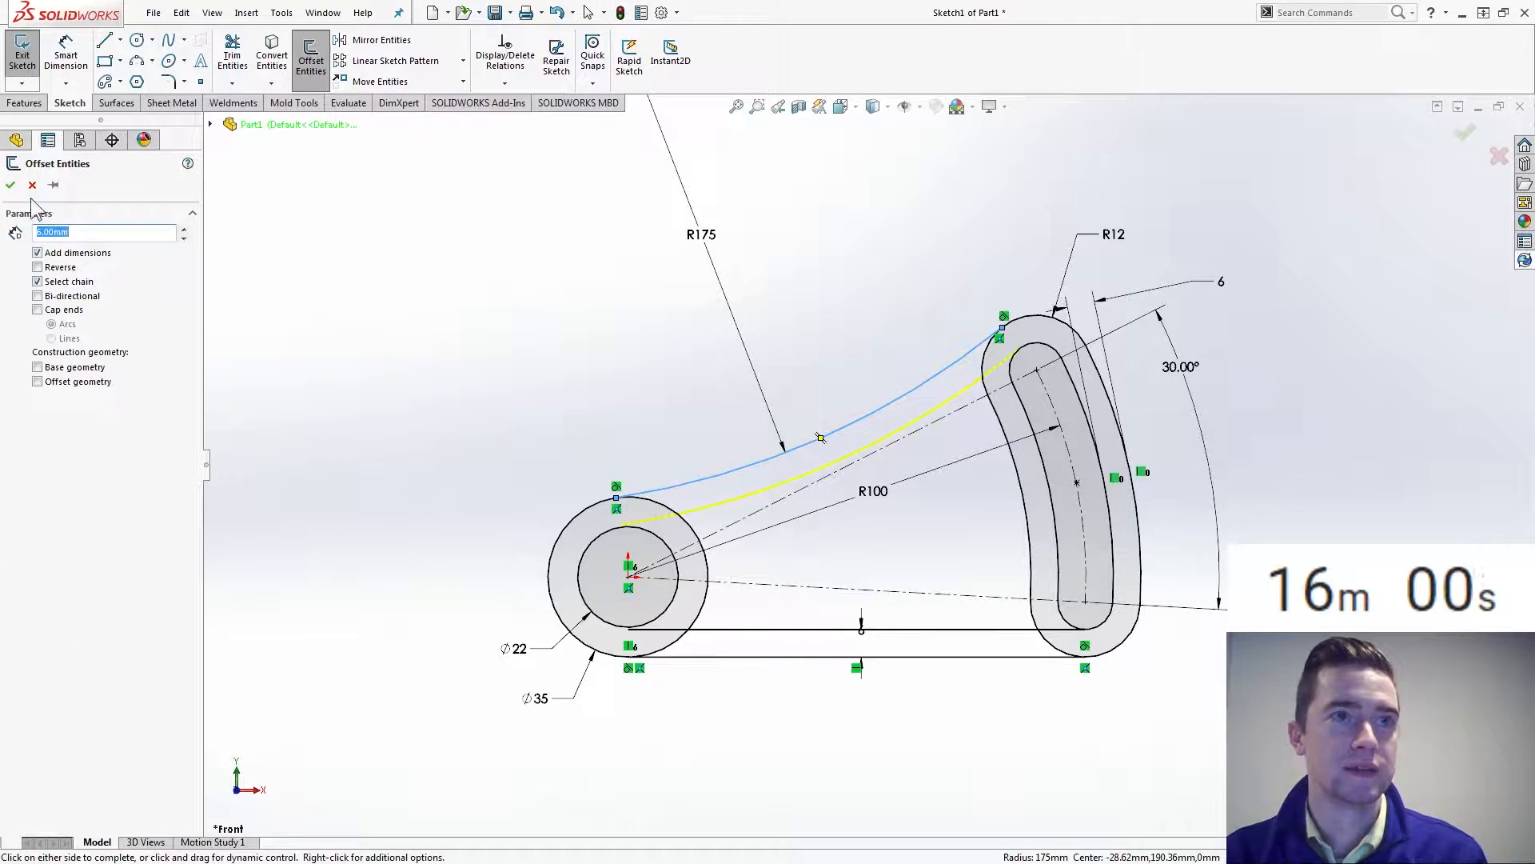
pyautogui.click(11, 186)
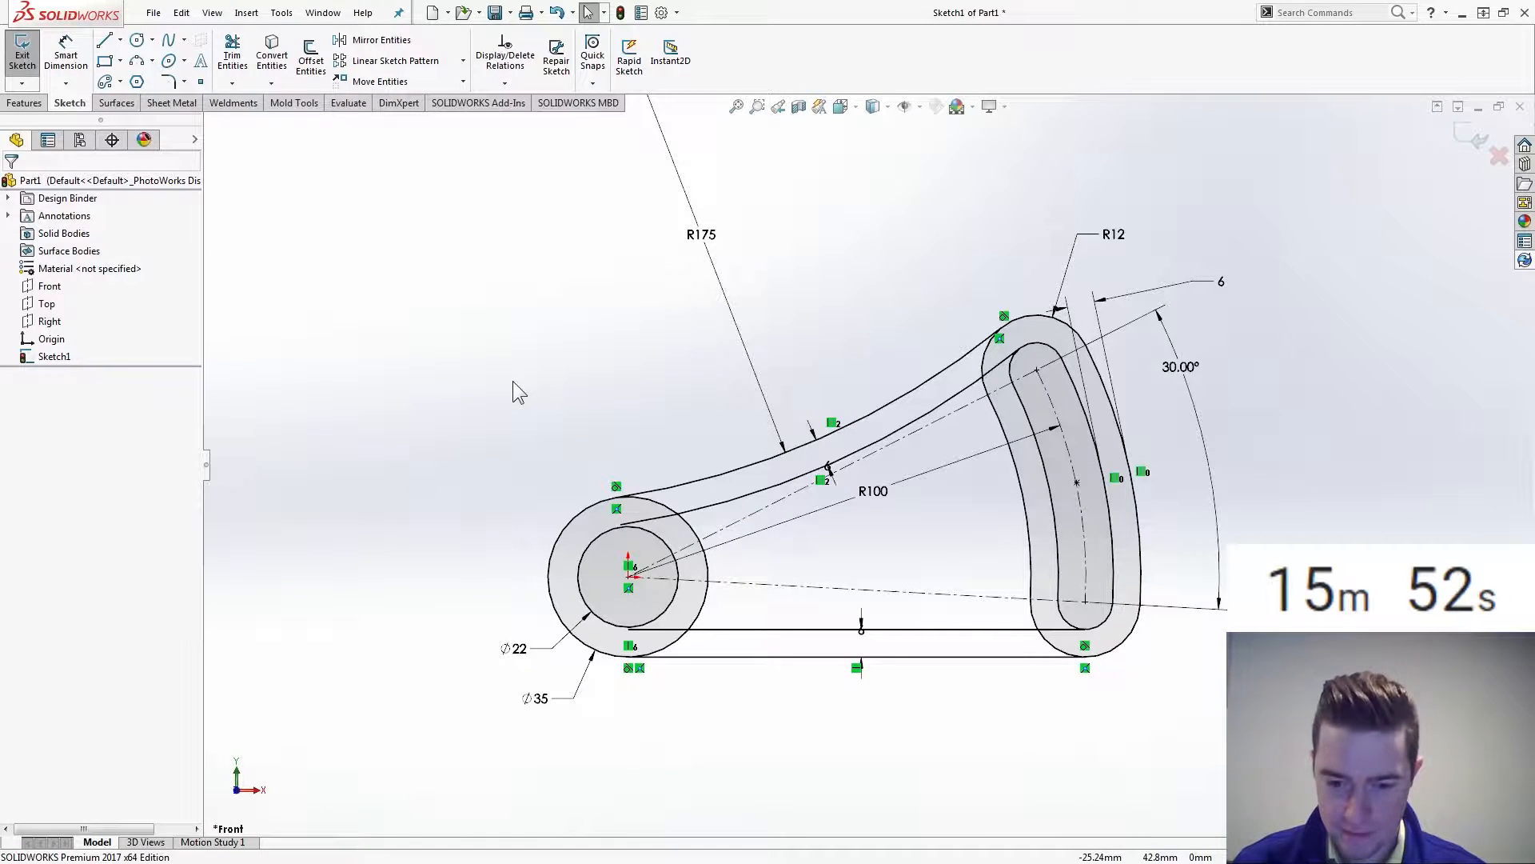
# - Sketch a three-point arc of about 22.4 mm radius bowed toward the hub, joining the inner offset arc and the inner offset line
pyautogui.click(139, 64)
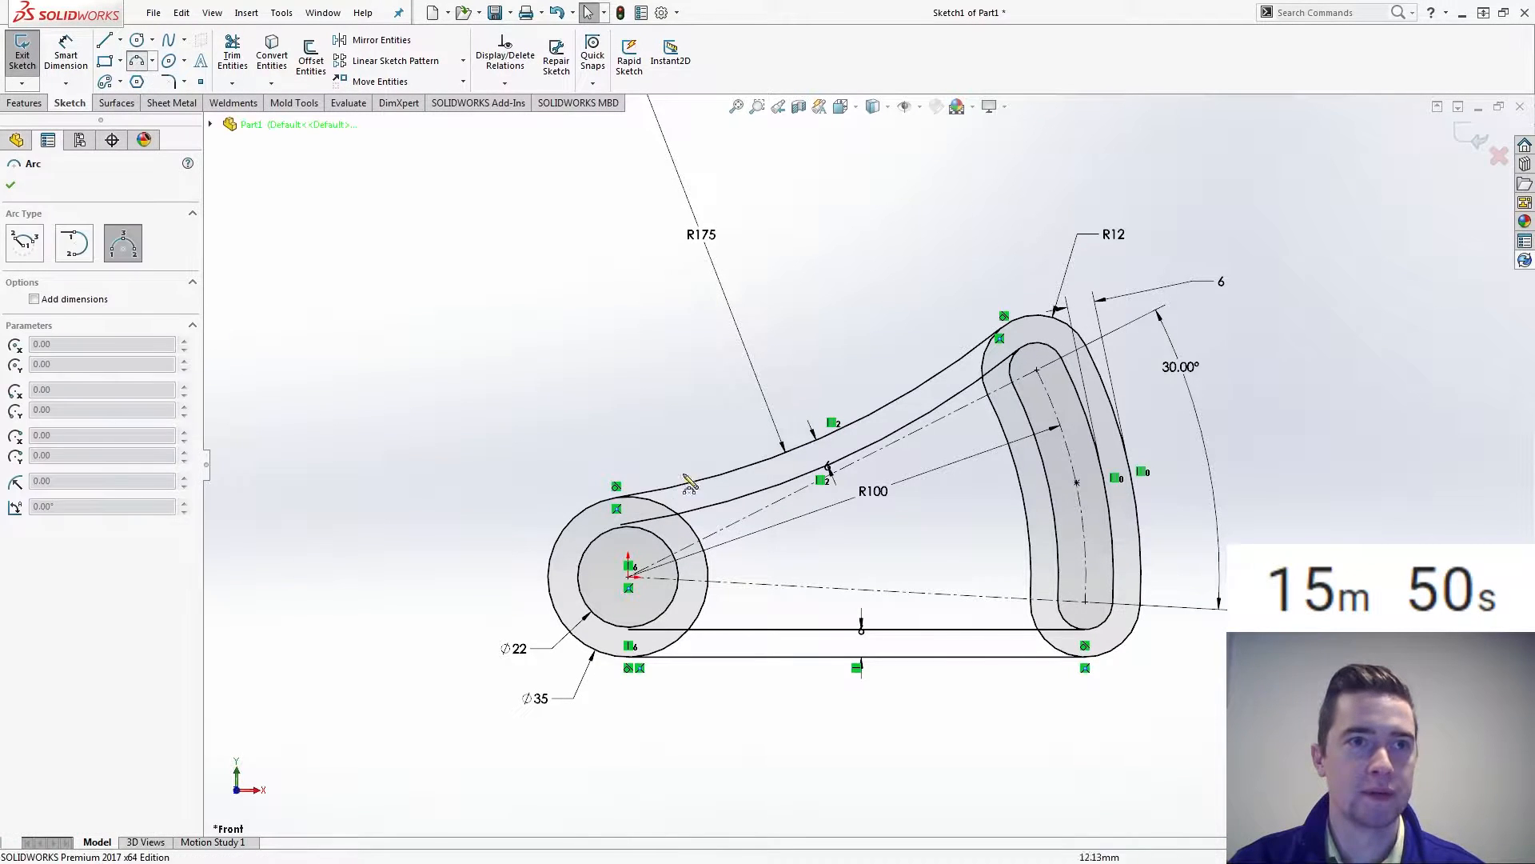
pyautogui.click(759, 631)
pyautogui.click(728, 559)
pyautogui.press('Escape')
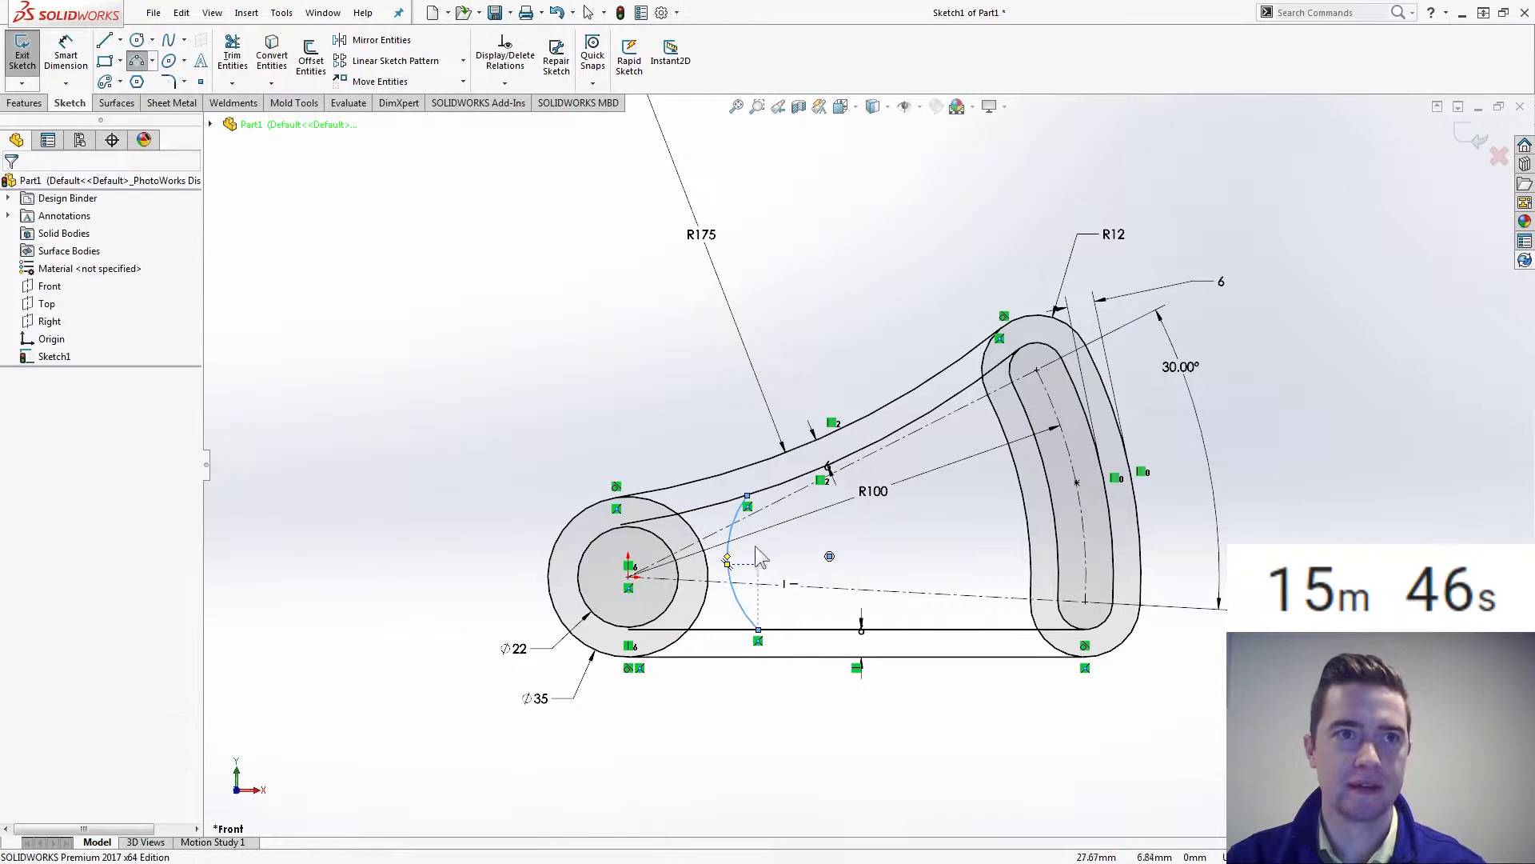
# - Make the new pocket arc tangent to the inner offset of the R175 arc
pyautogui.click(739, 523)
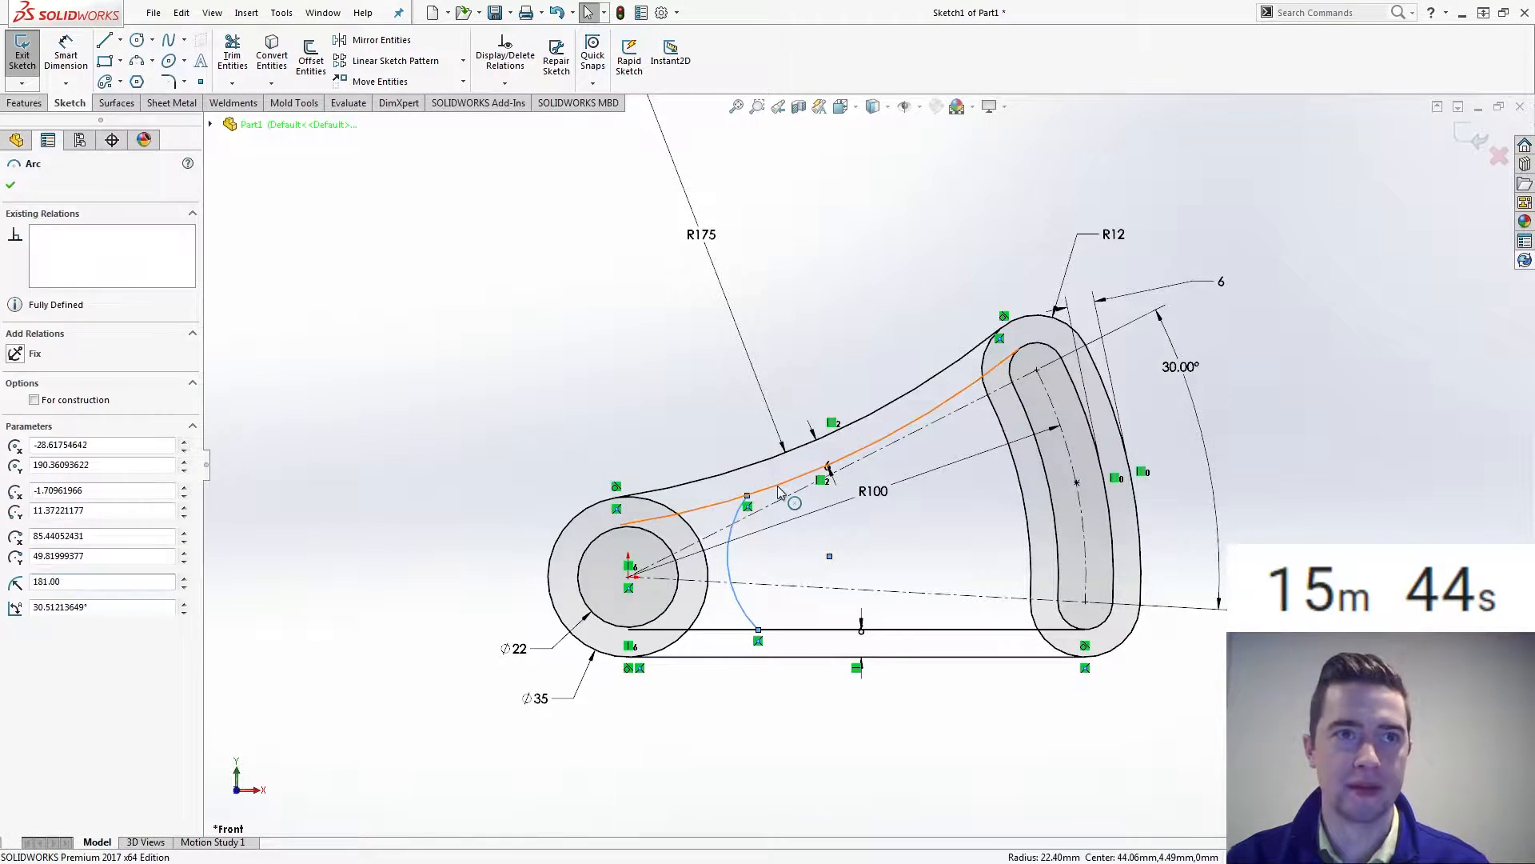
pyautogui.keyDown('ctrl'); pyautogui.click(831, 462); pyautogui.keyUp('ctrl')
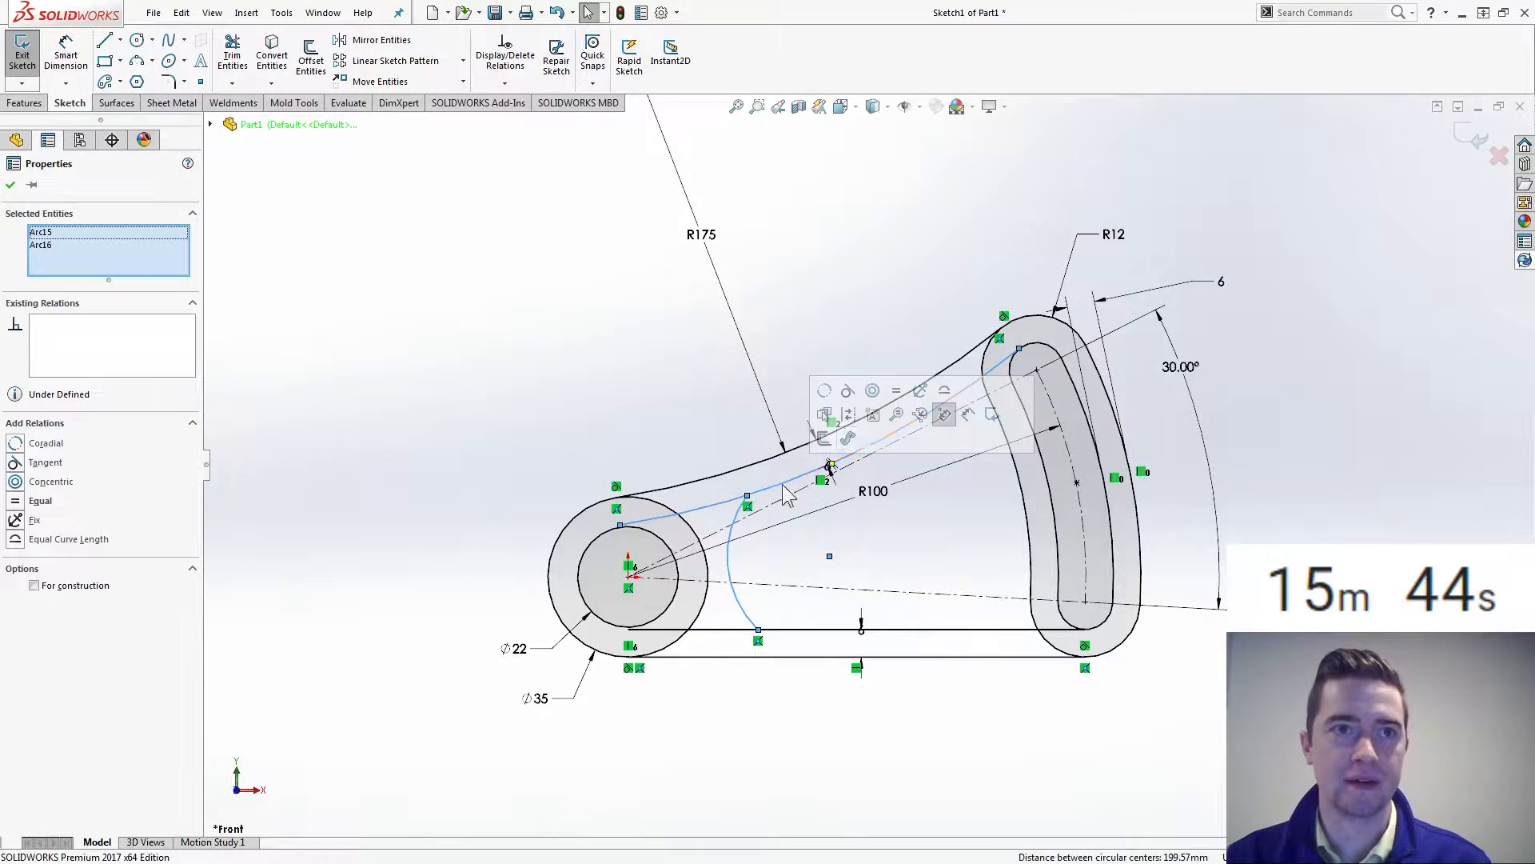
pyautogui.click(848, 391)
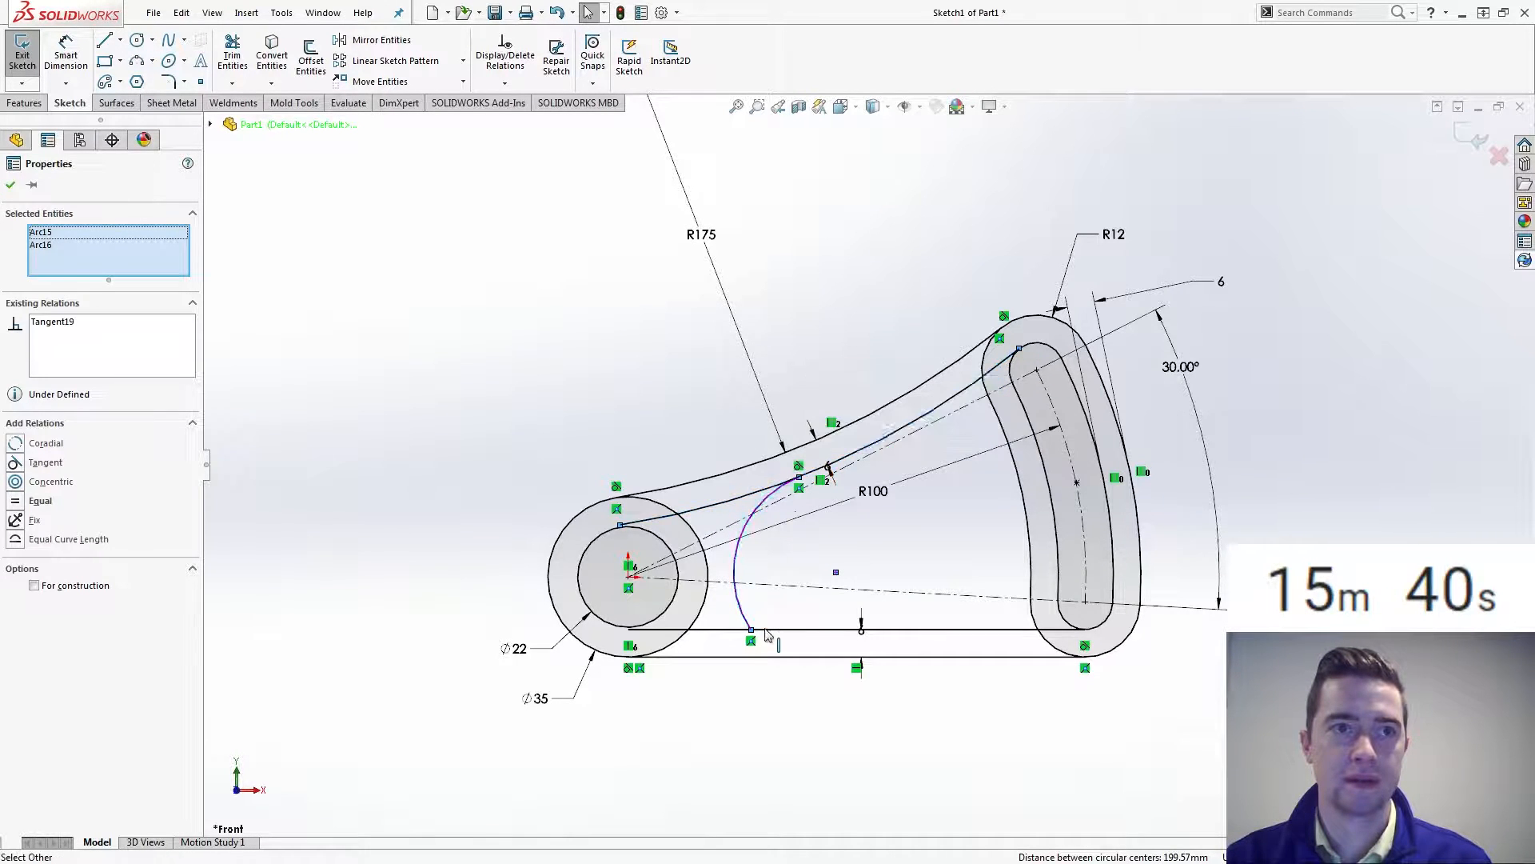
pyautogui.click(534, 400)
# - Dimension the gap between the outer hub circle and the pocket arc as 6 mm
pyautogui.moveTo(534, 420); pyautogui.dragTo(528, 336, button='right')
pyautogui.click(714, 574)
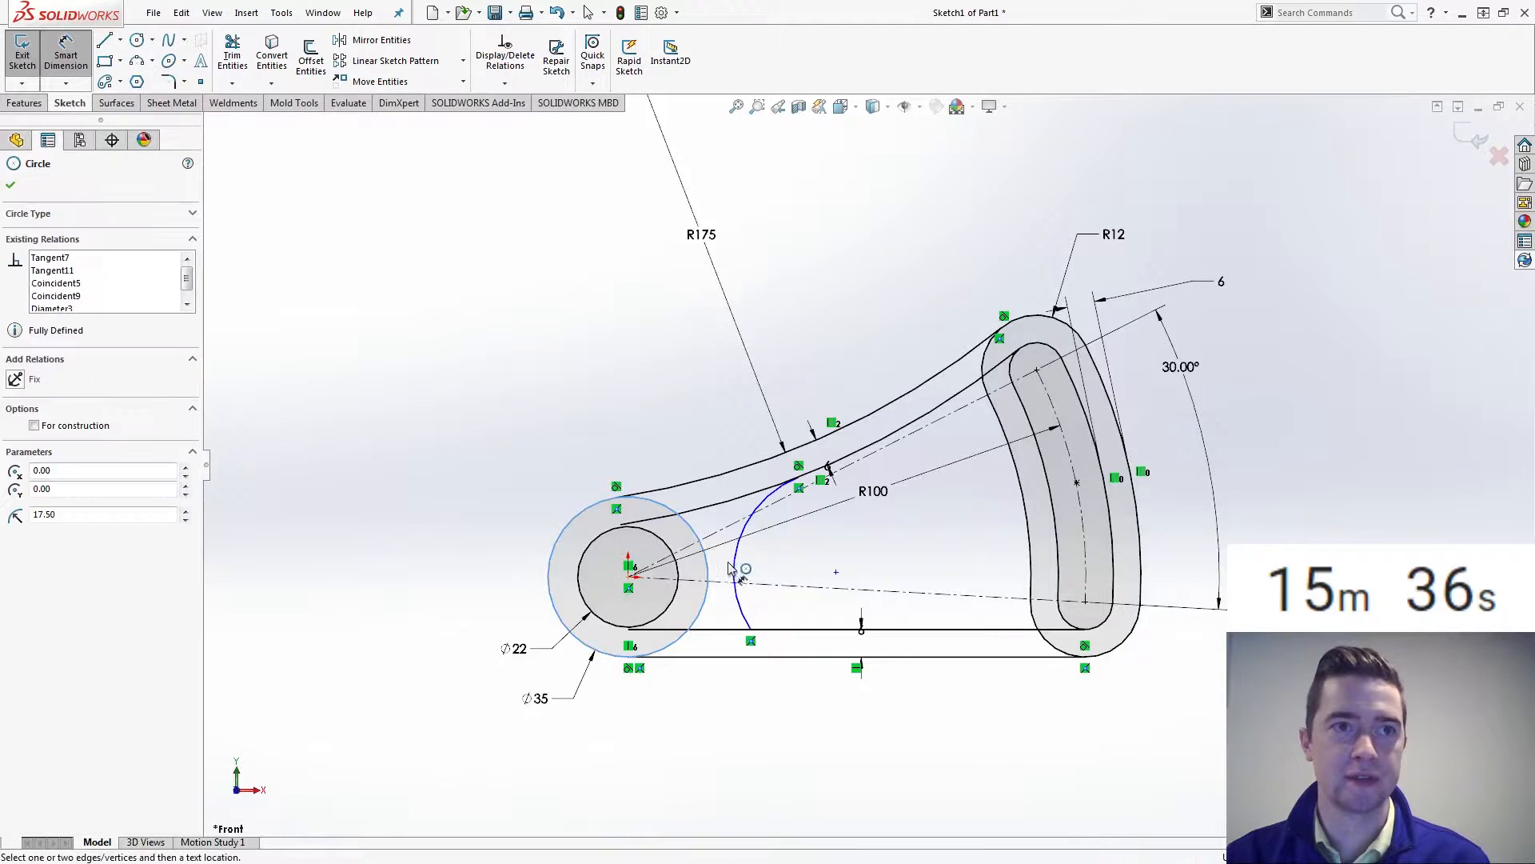
pyautogui.click(734, 562)
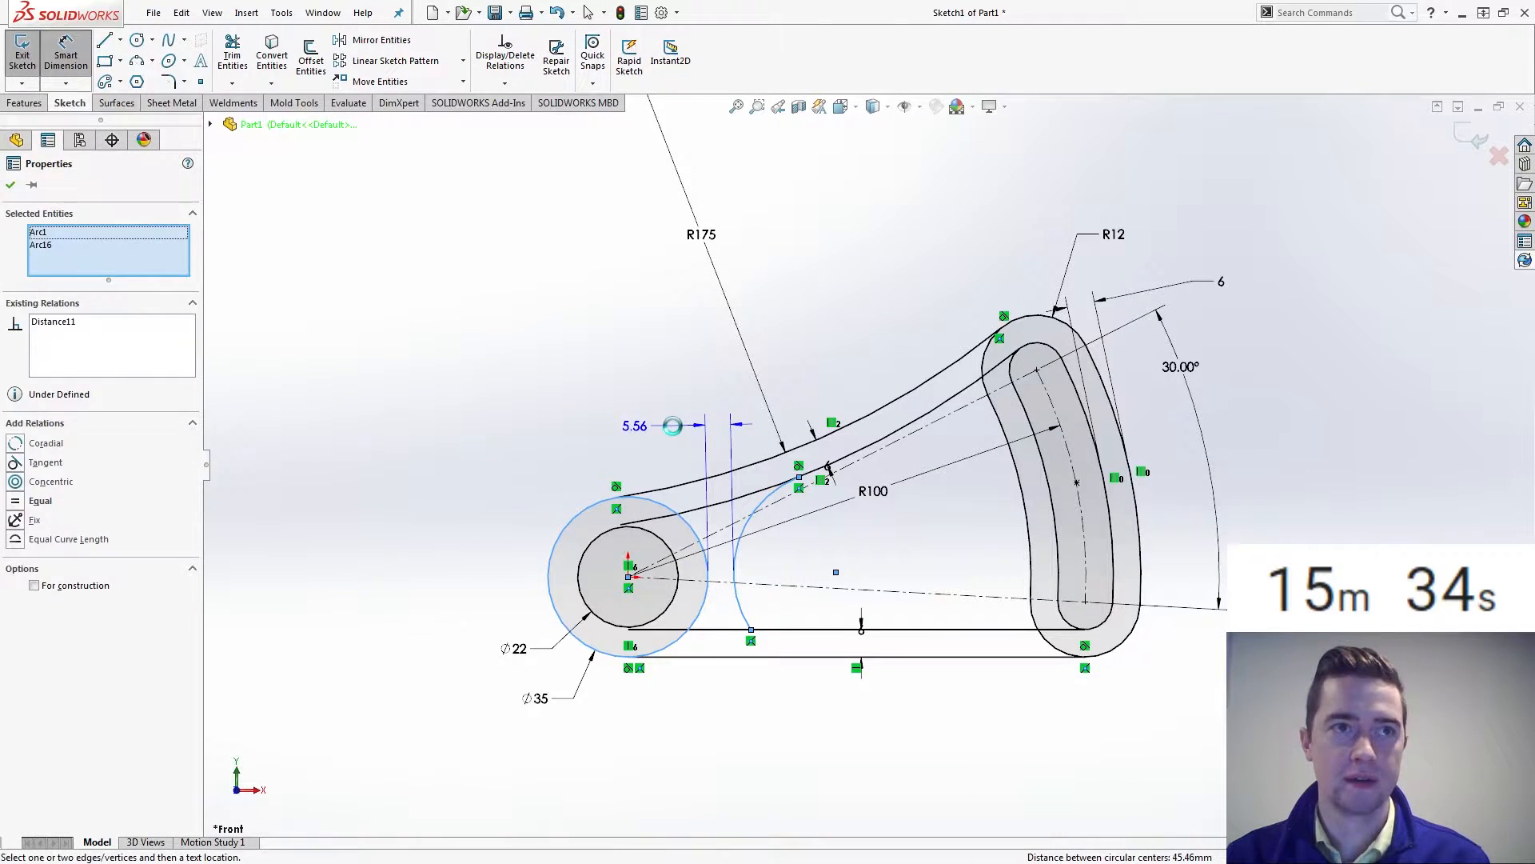
pyautogui.click(678, 426)
pyautogui.press('Return')
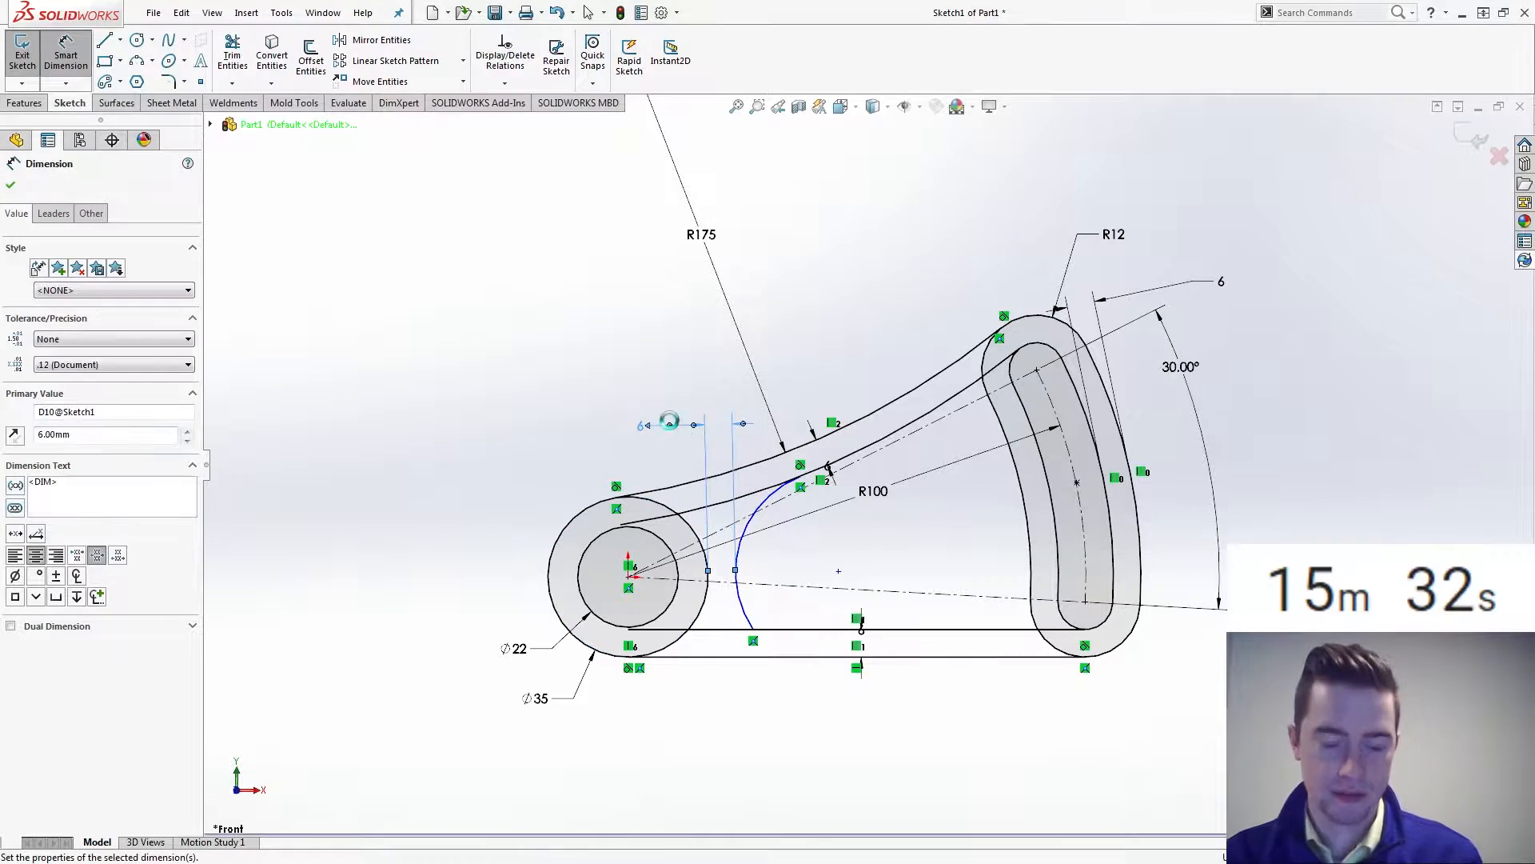
pyautogui.press('Escape')
# - Make the pocket arc tangent to the inner offset of the lower line
pyautogui.click(749, 616)
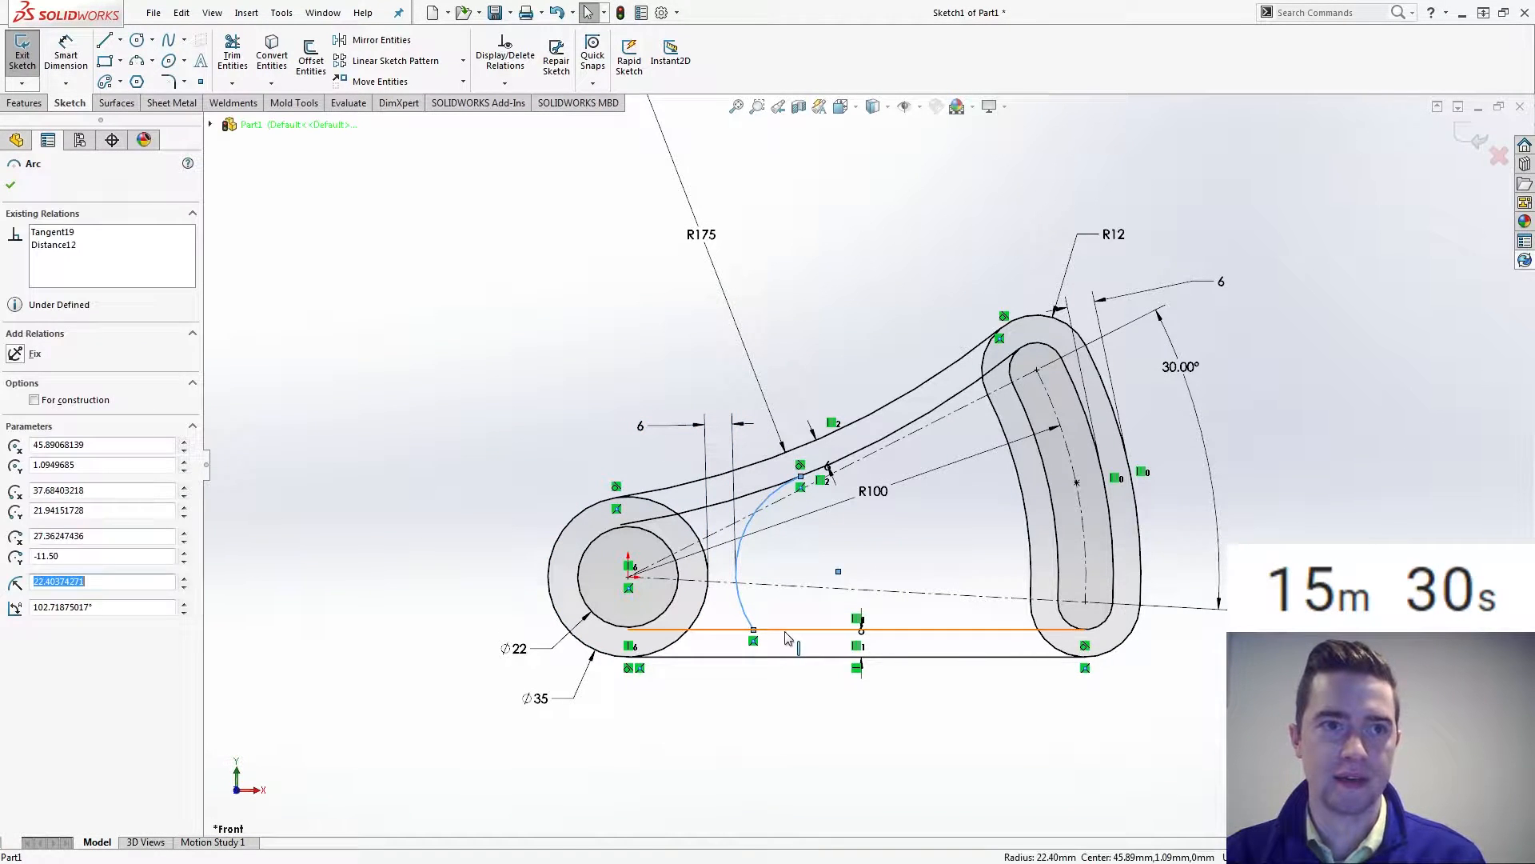
pyautogui.keyDown('ctrl'); pyautogui.click(791, 629); pyautogui.keyUp('ctrl')
pyautogui.click(832, 535)
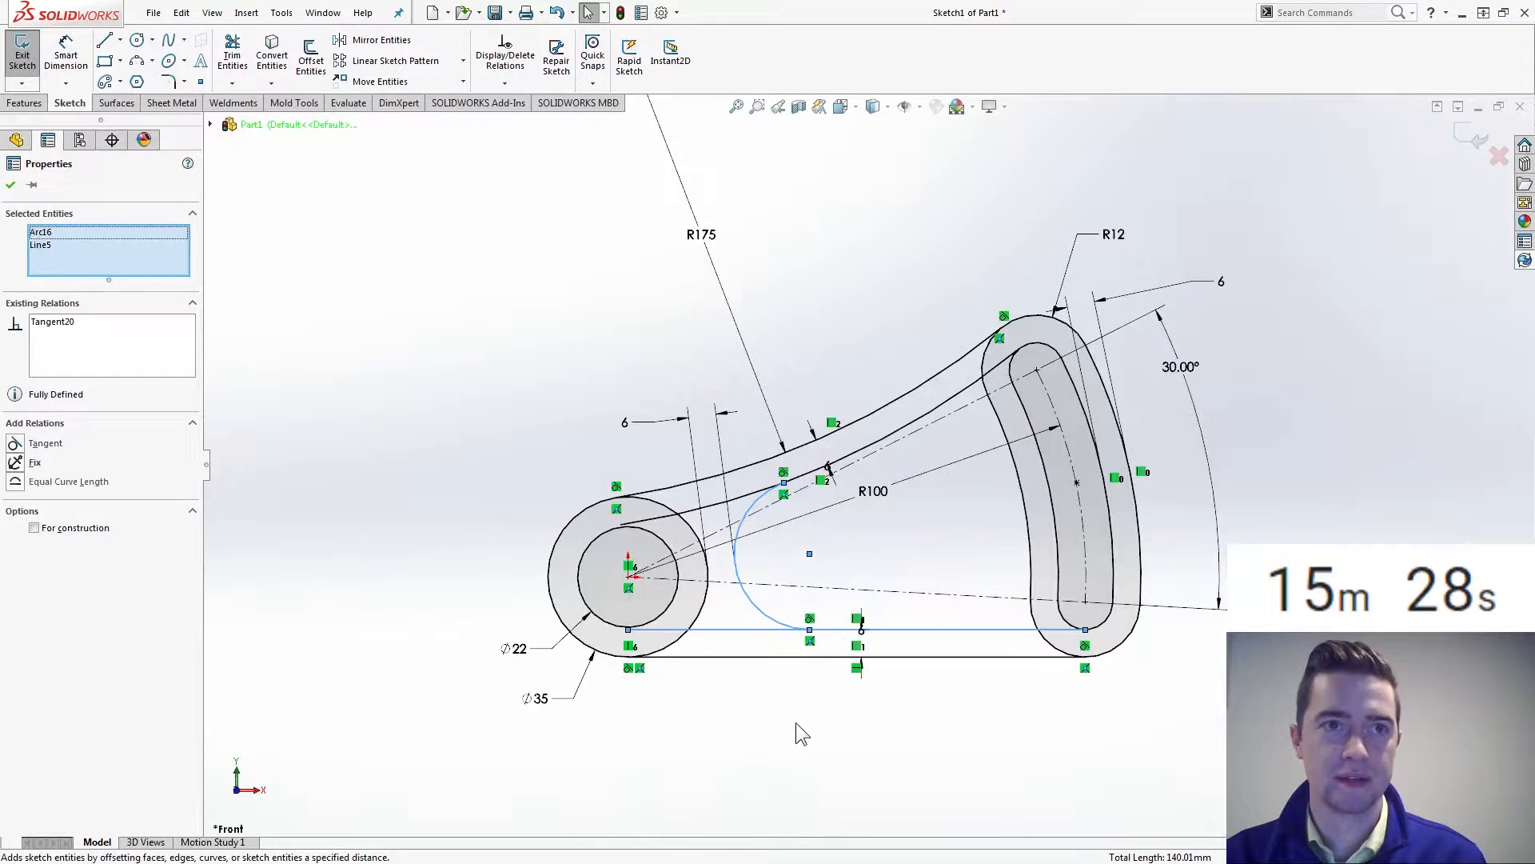
pyautogui.click(795, 730)
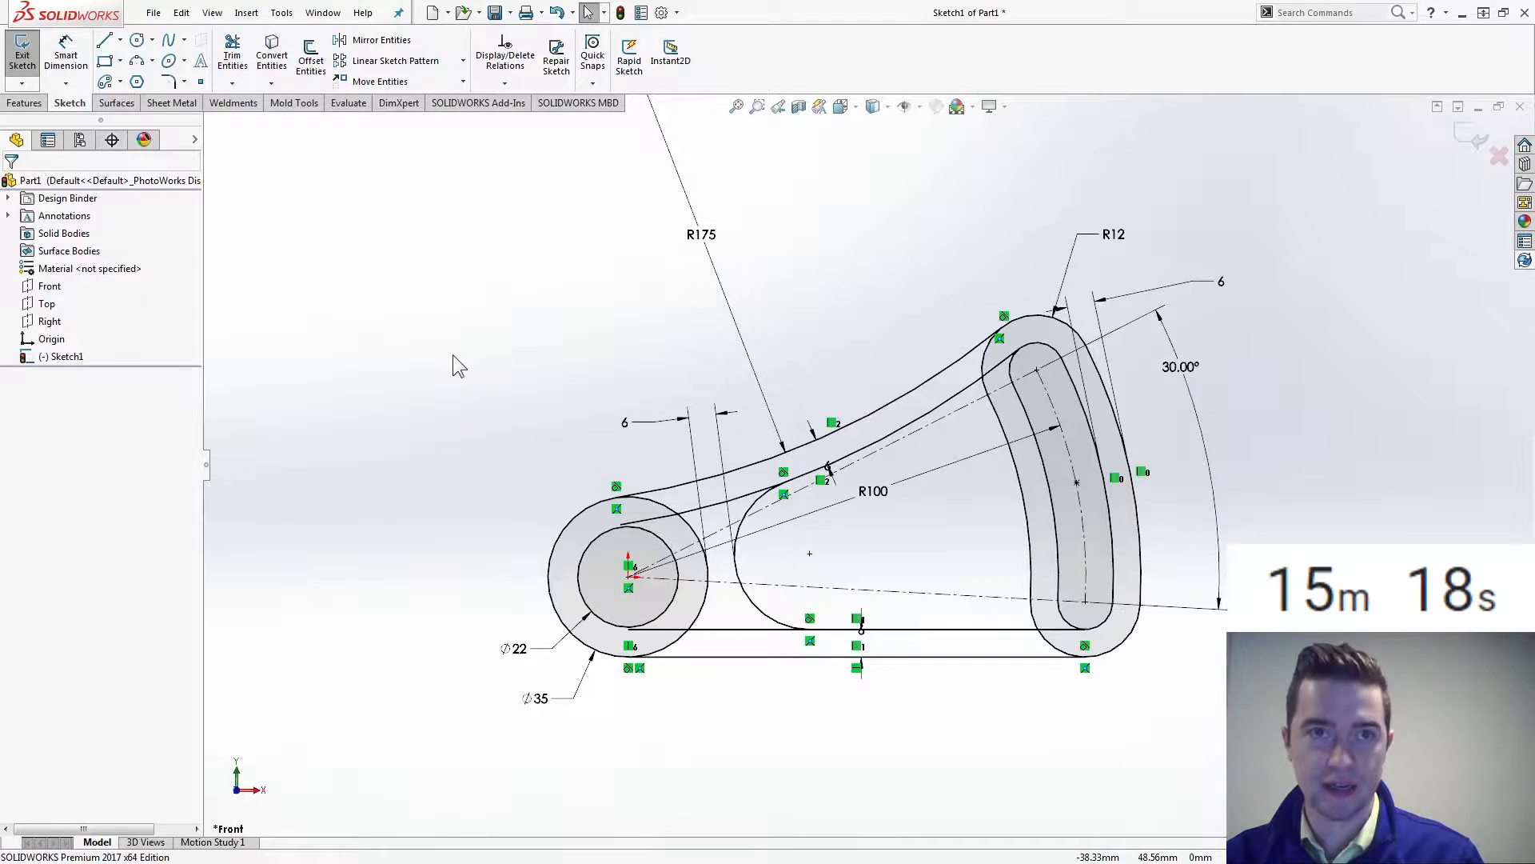
# - Extrude the ring between the 22 mm and 35 mm hub circles as a 30 mm deep blind boss
pyautogui.click(24, 102)
pyautogui.click(30, 56)
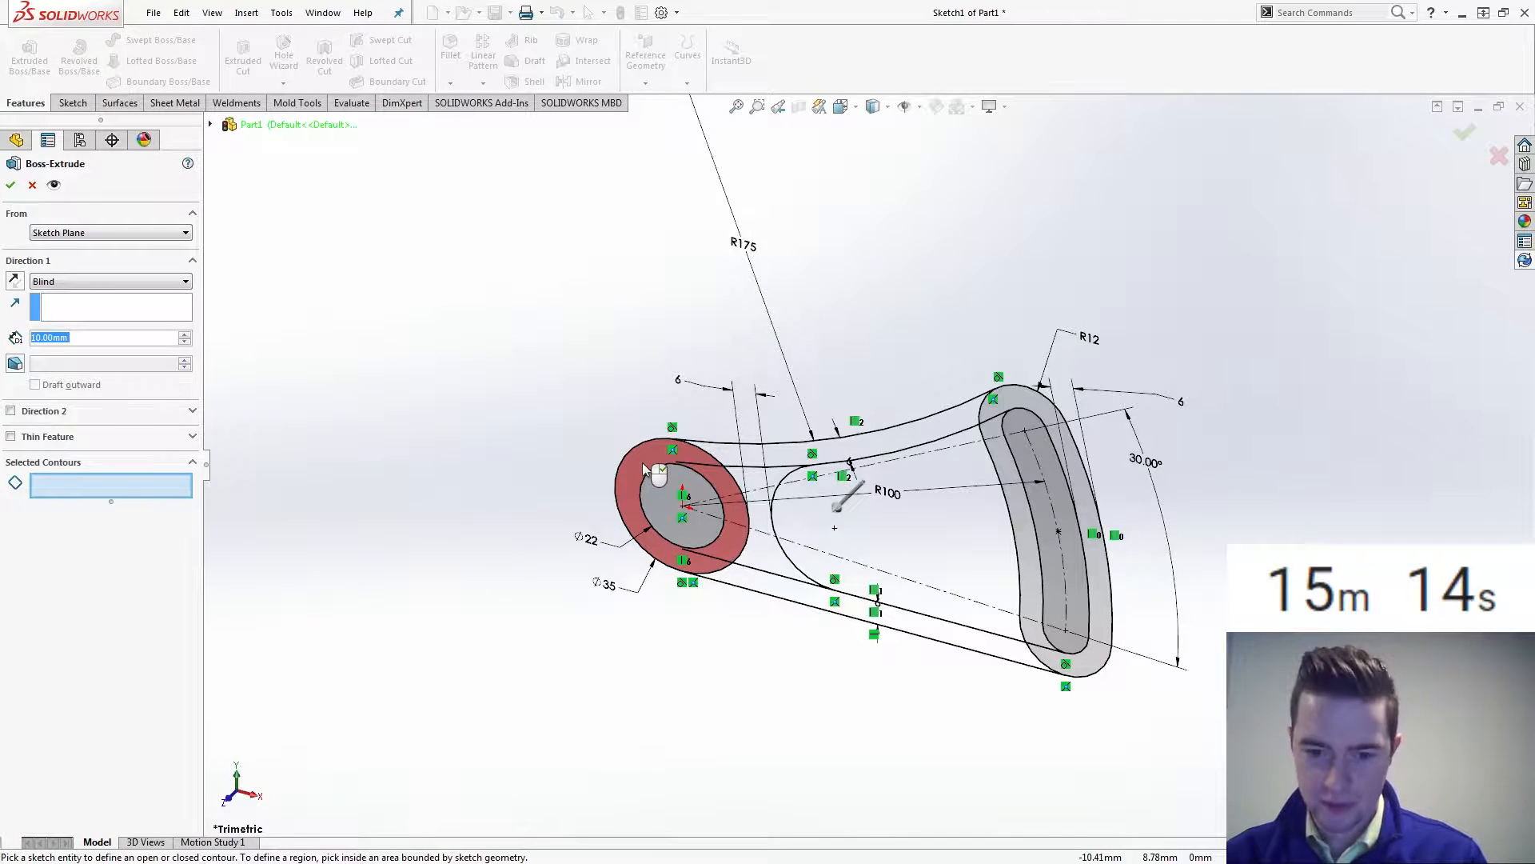
pyautogui.click(641, 463)
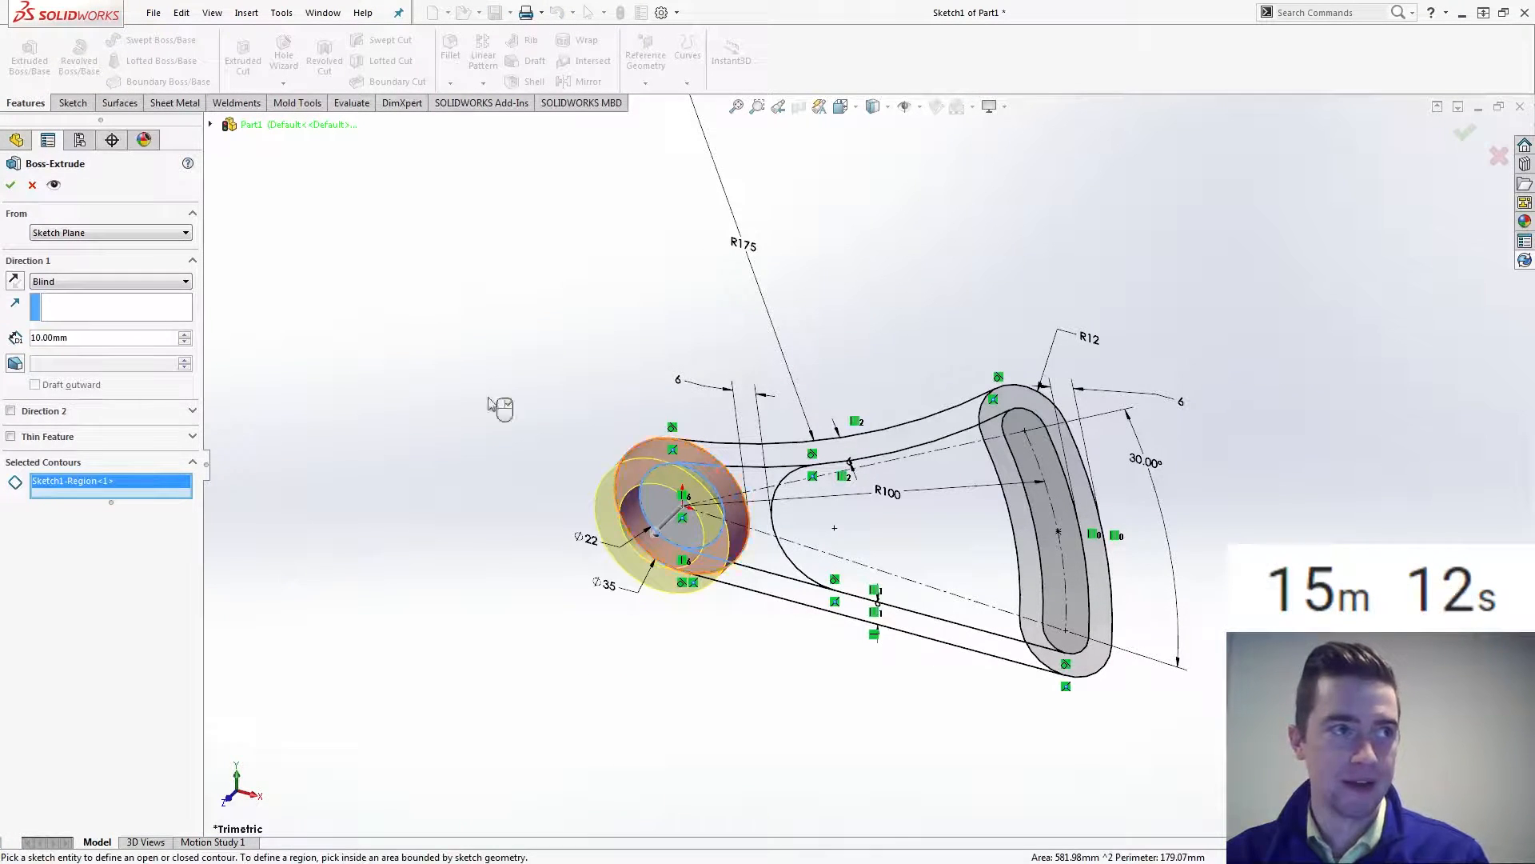
pyautogui.write('30')
pyautogui.press('Return')
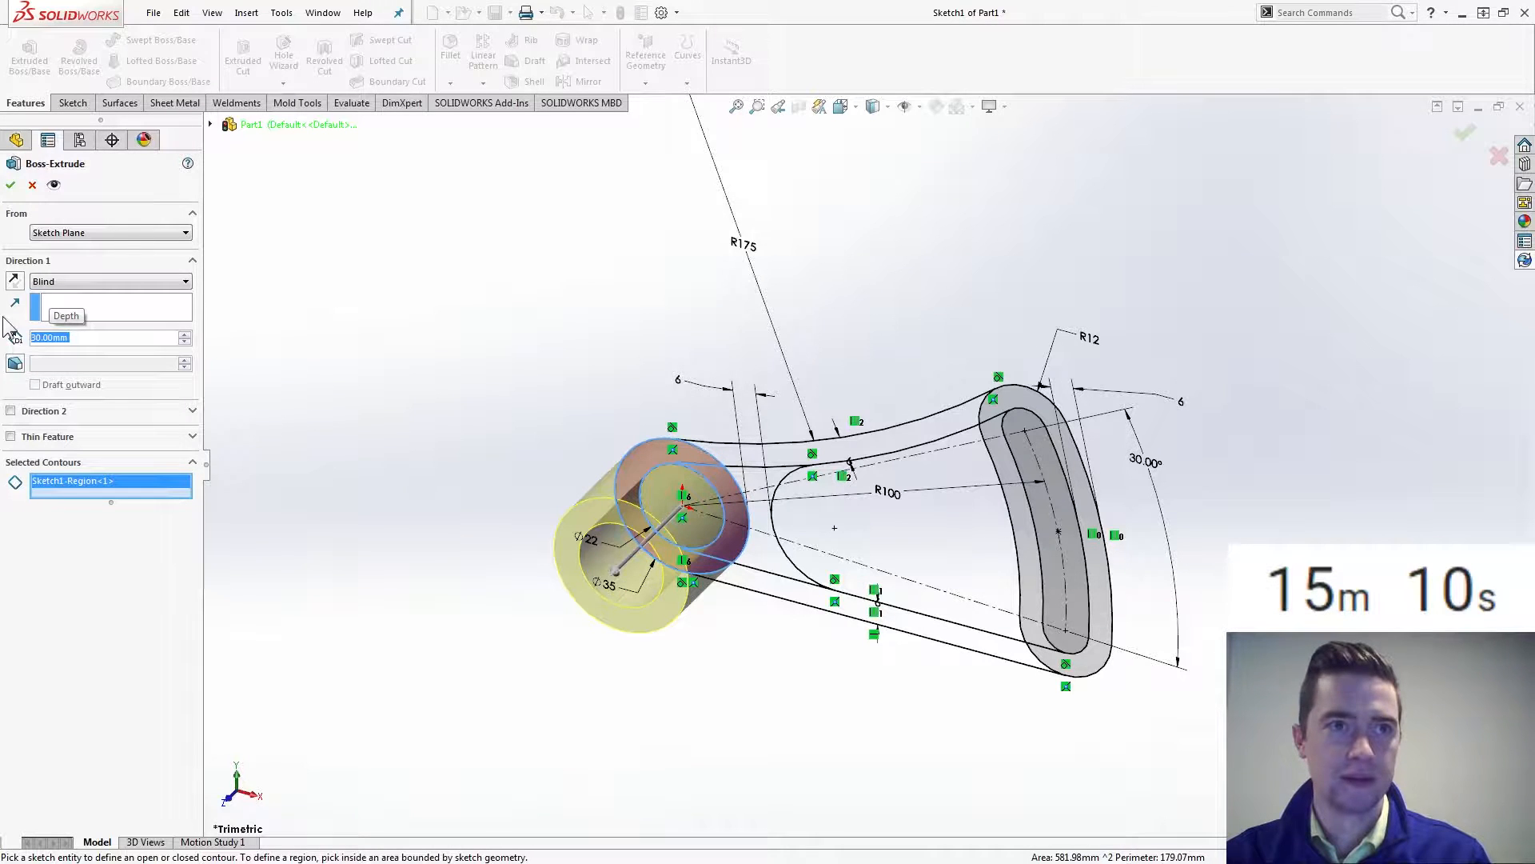
pyautogui.press('Return')
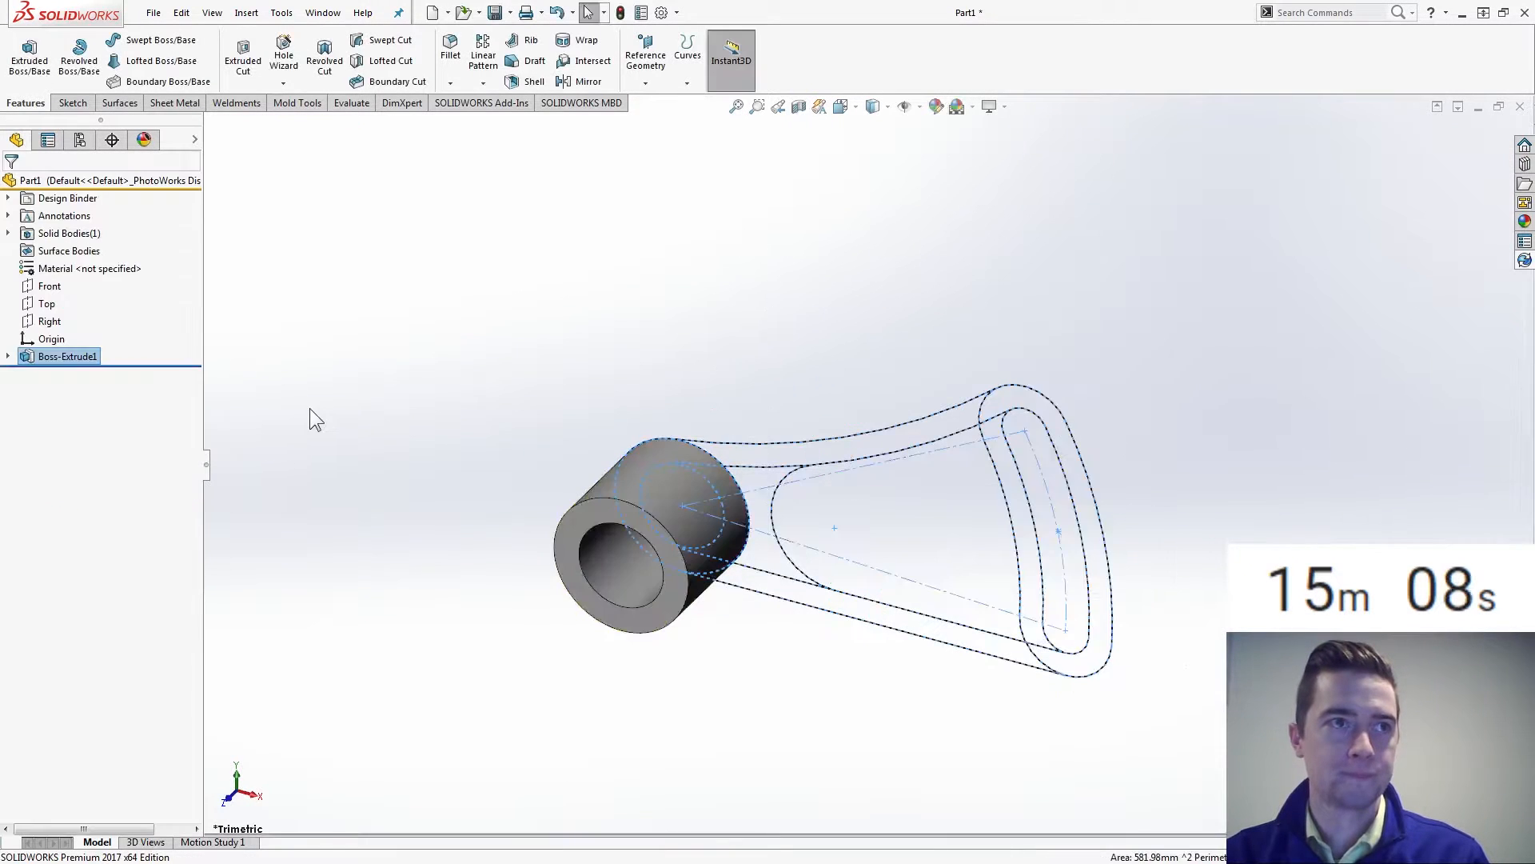
# - Reopen the sketch under the hub extrusion for editing and exit it
pyautogui.click(310, 408)
pyautogui.click(8, 357)
pyautogui.click(70, 374)
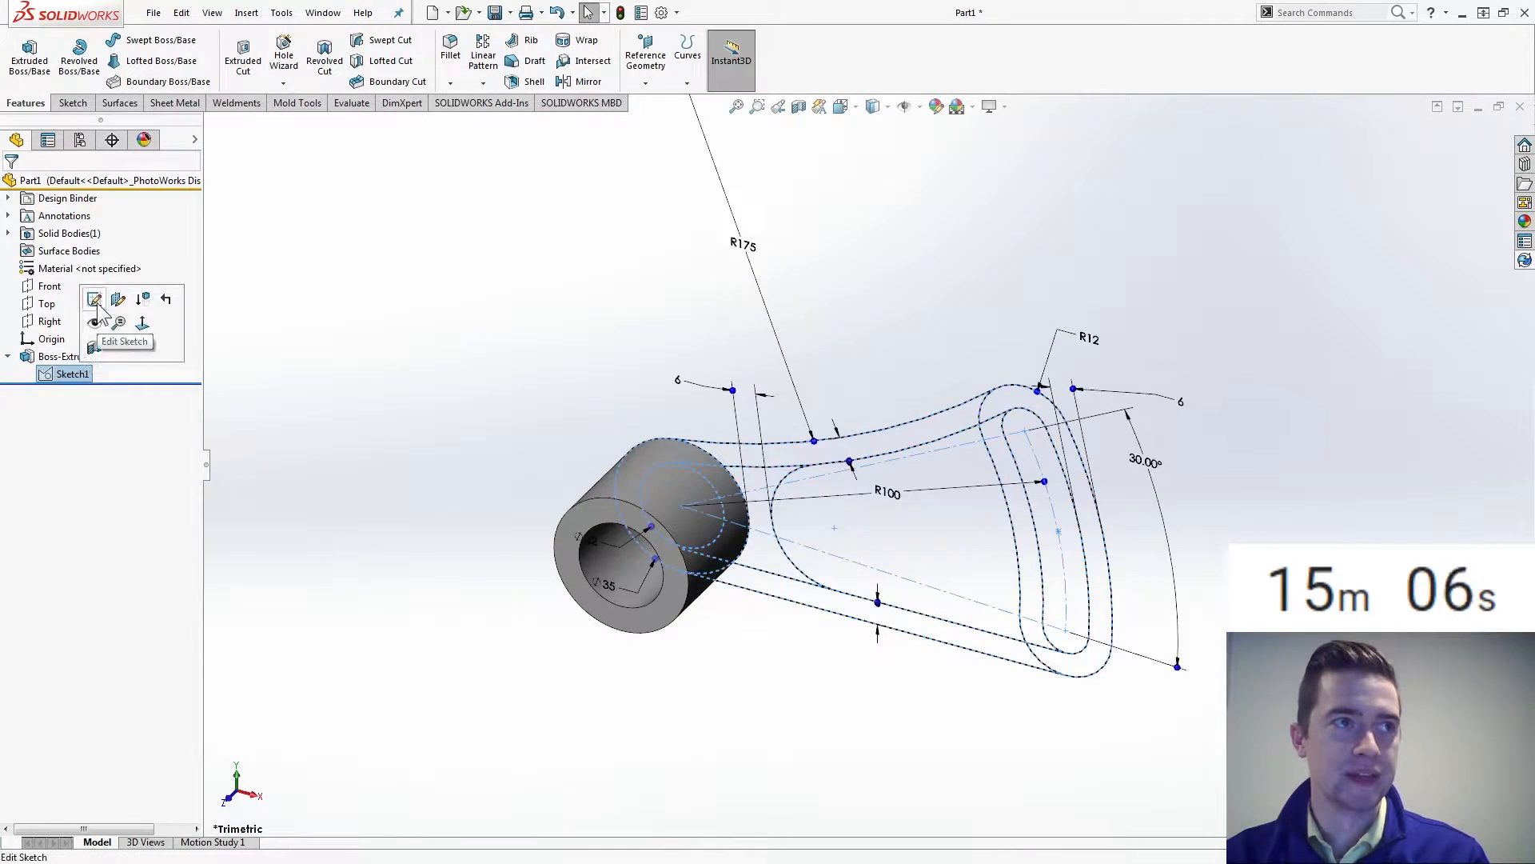
pyautogui.click(95, 301)
pyautogui.click(1469, 137)
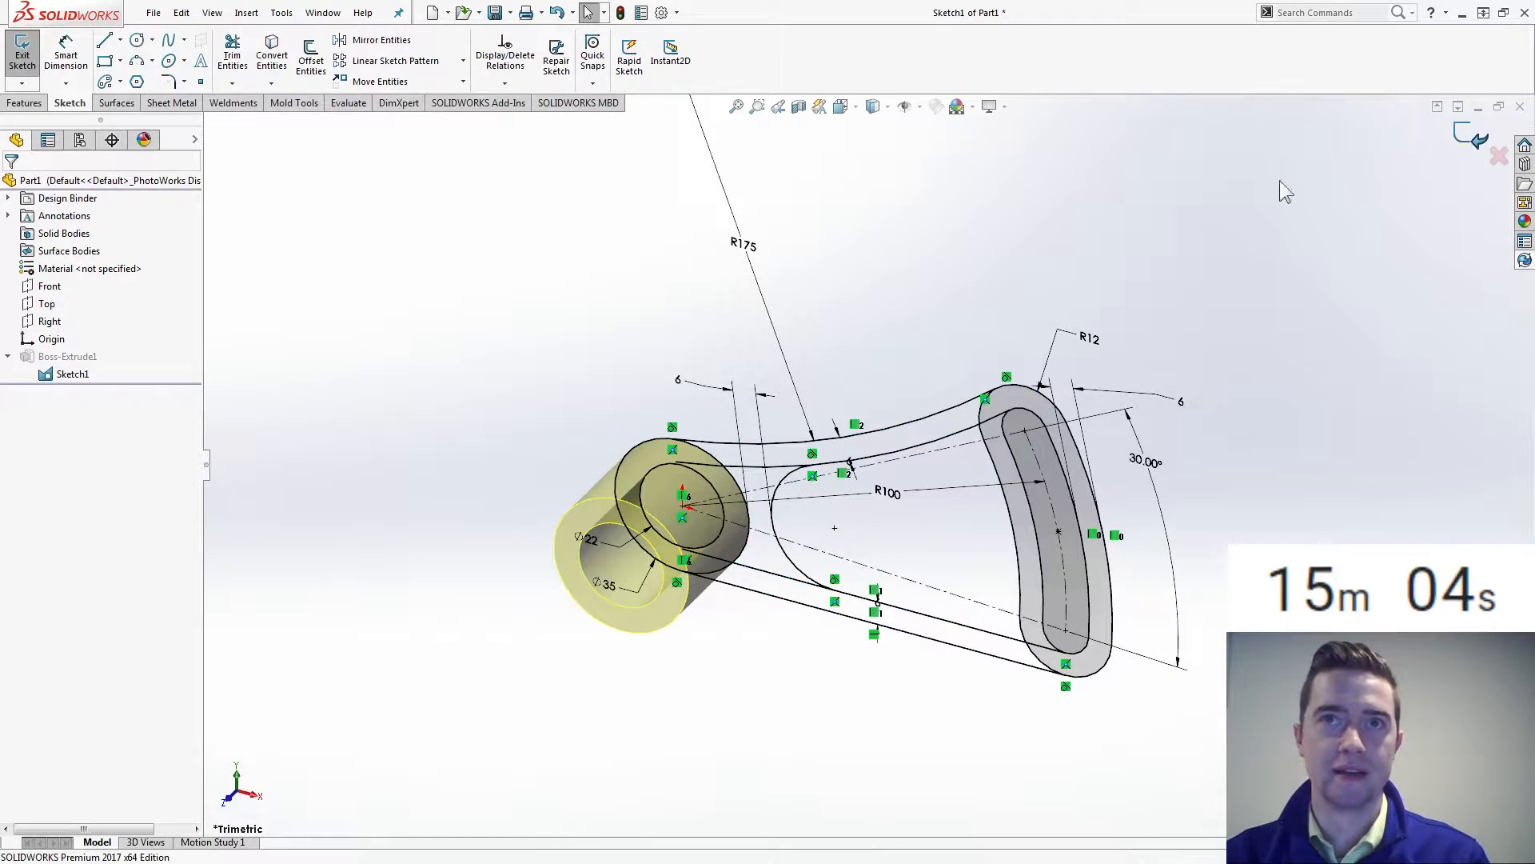
# - Show the sketch under the hub extrusion and select both regions of the curved slot's wall for a new boss extrusion
pyautogui.click(63, 375)
pyautogui.click(60, 322)
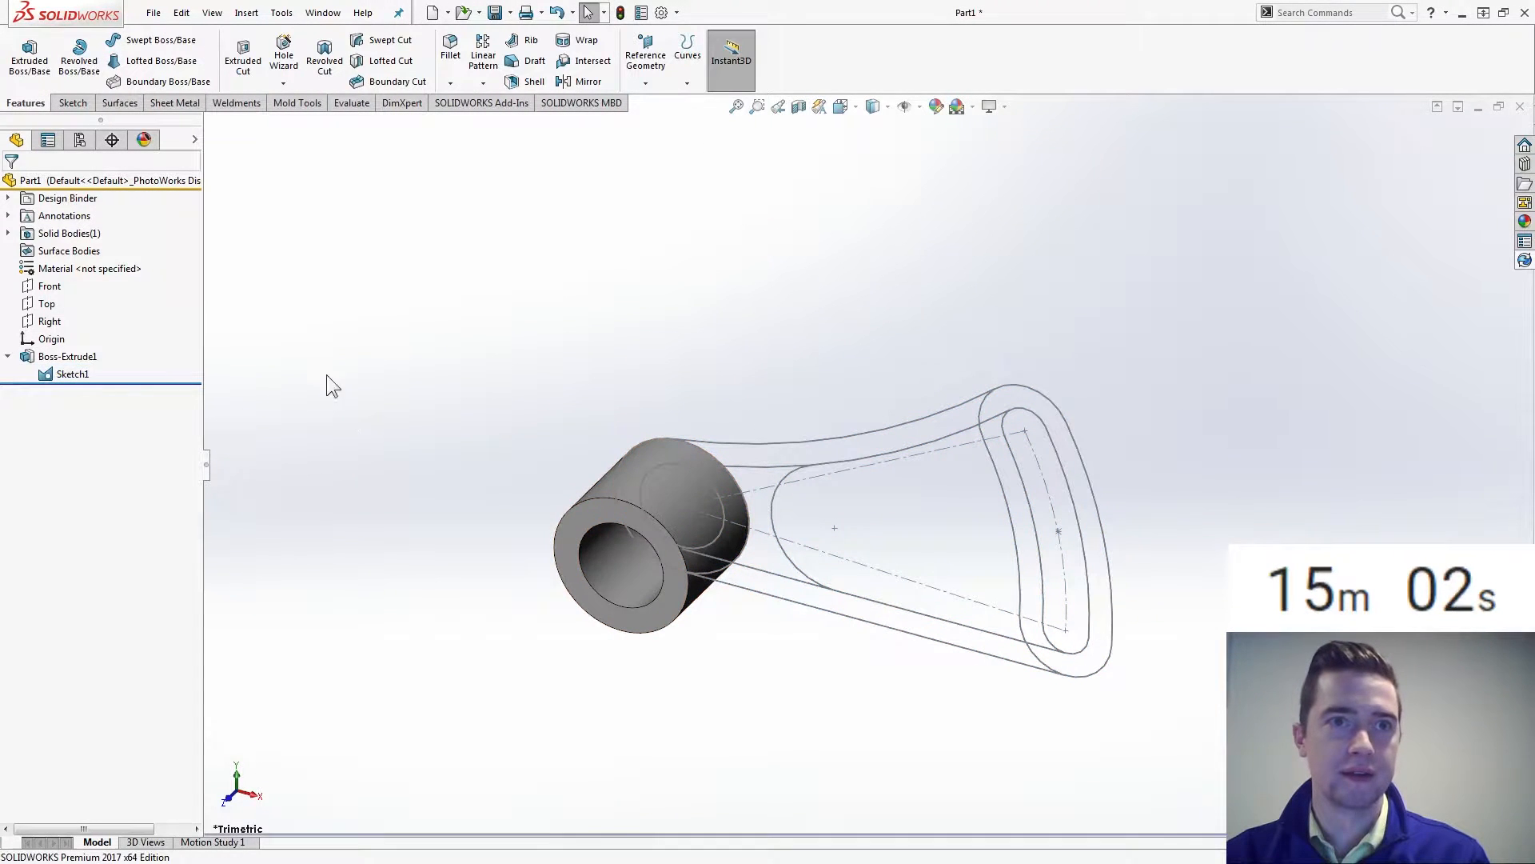
pyautogui.doubleClick(70, 374)
pyautogui.click(30, 55)
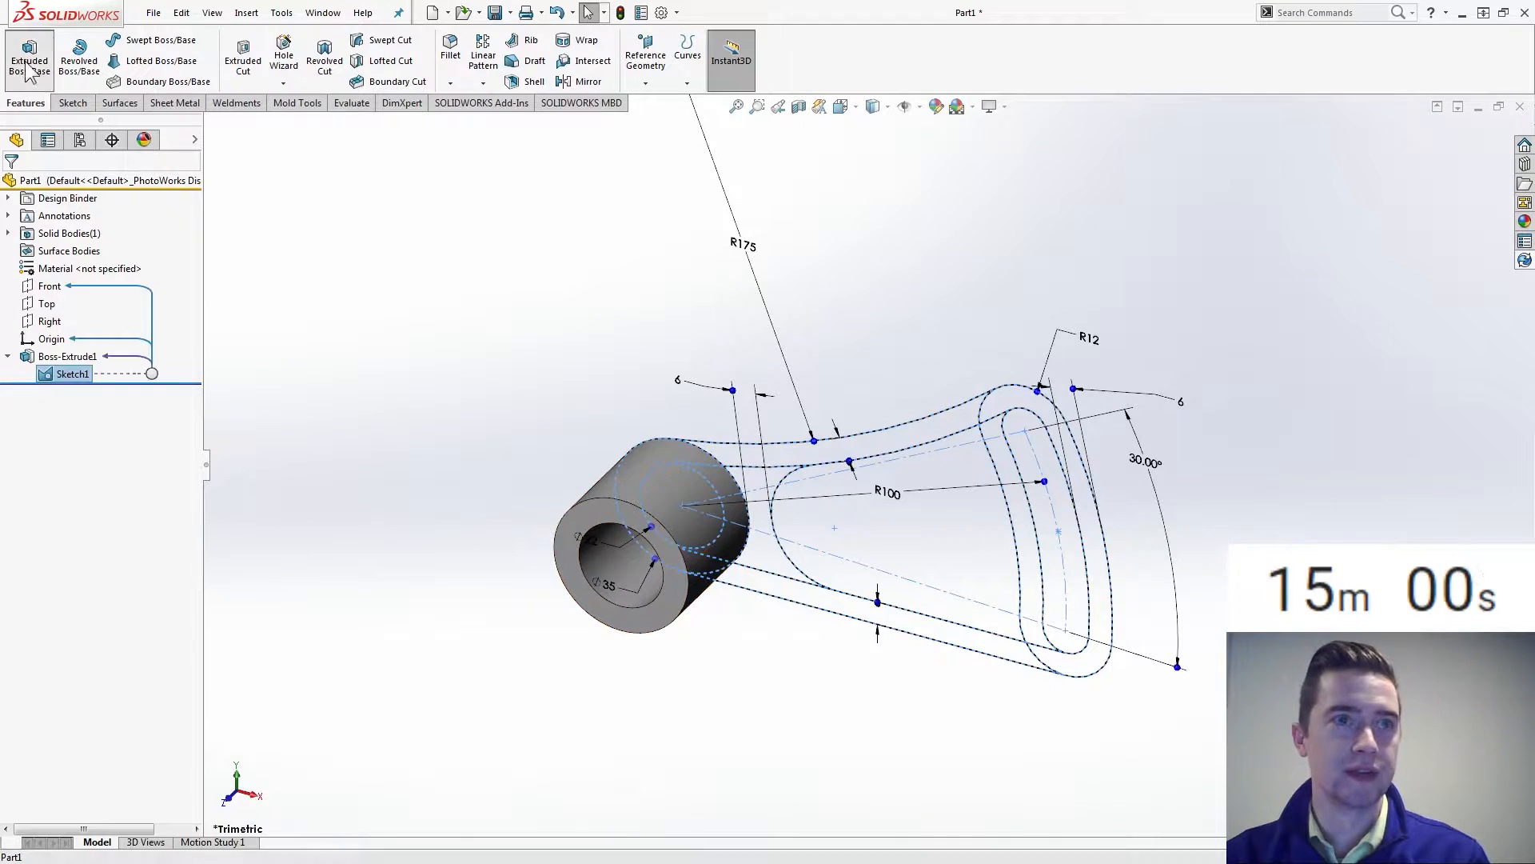
pyautogui.click(1011, 391)
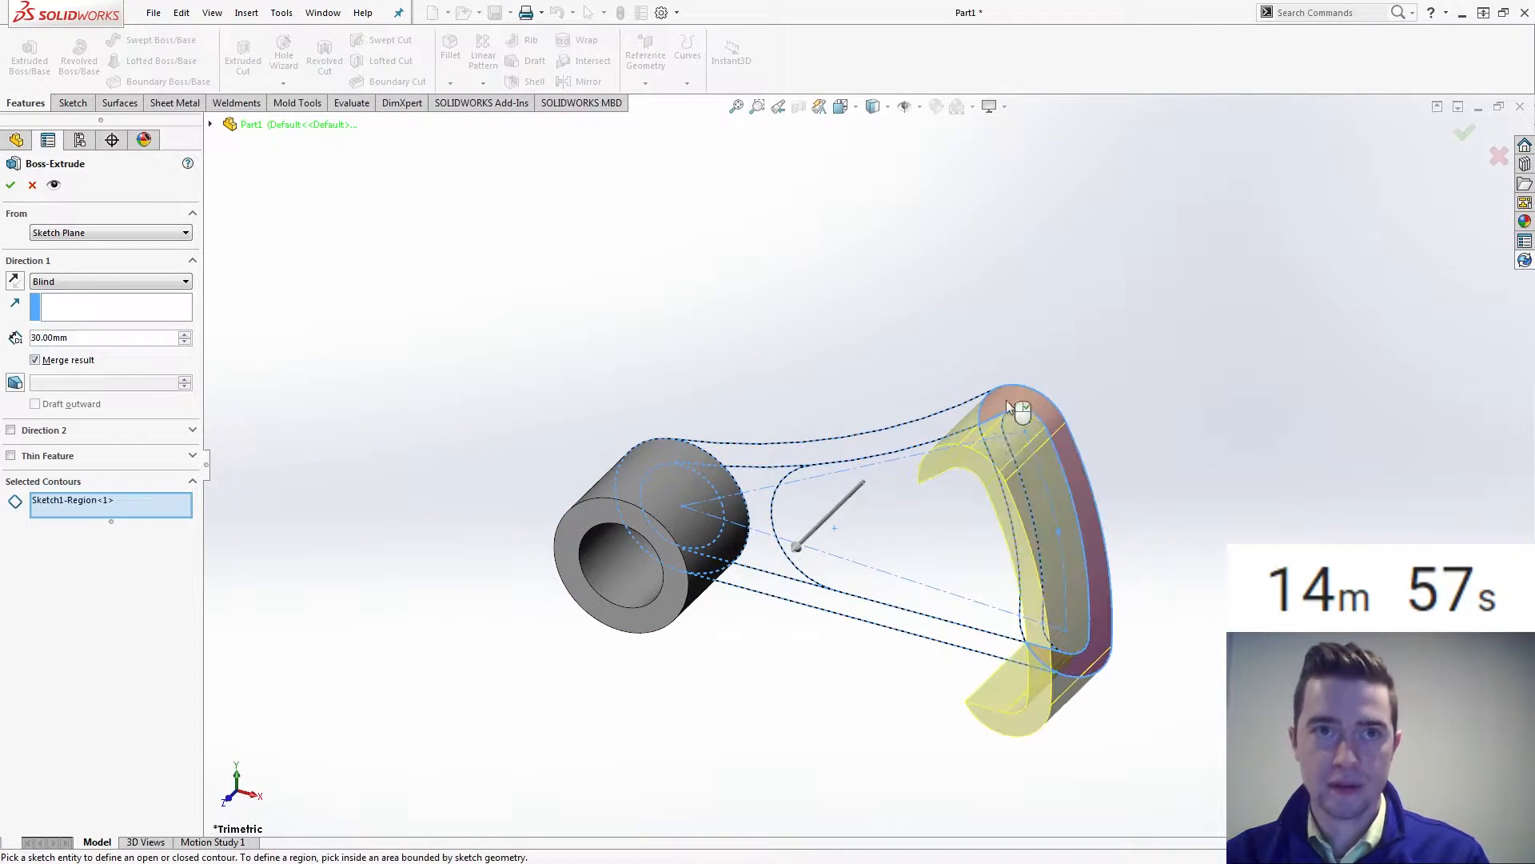
pyautogui.click(997, 448)
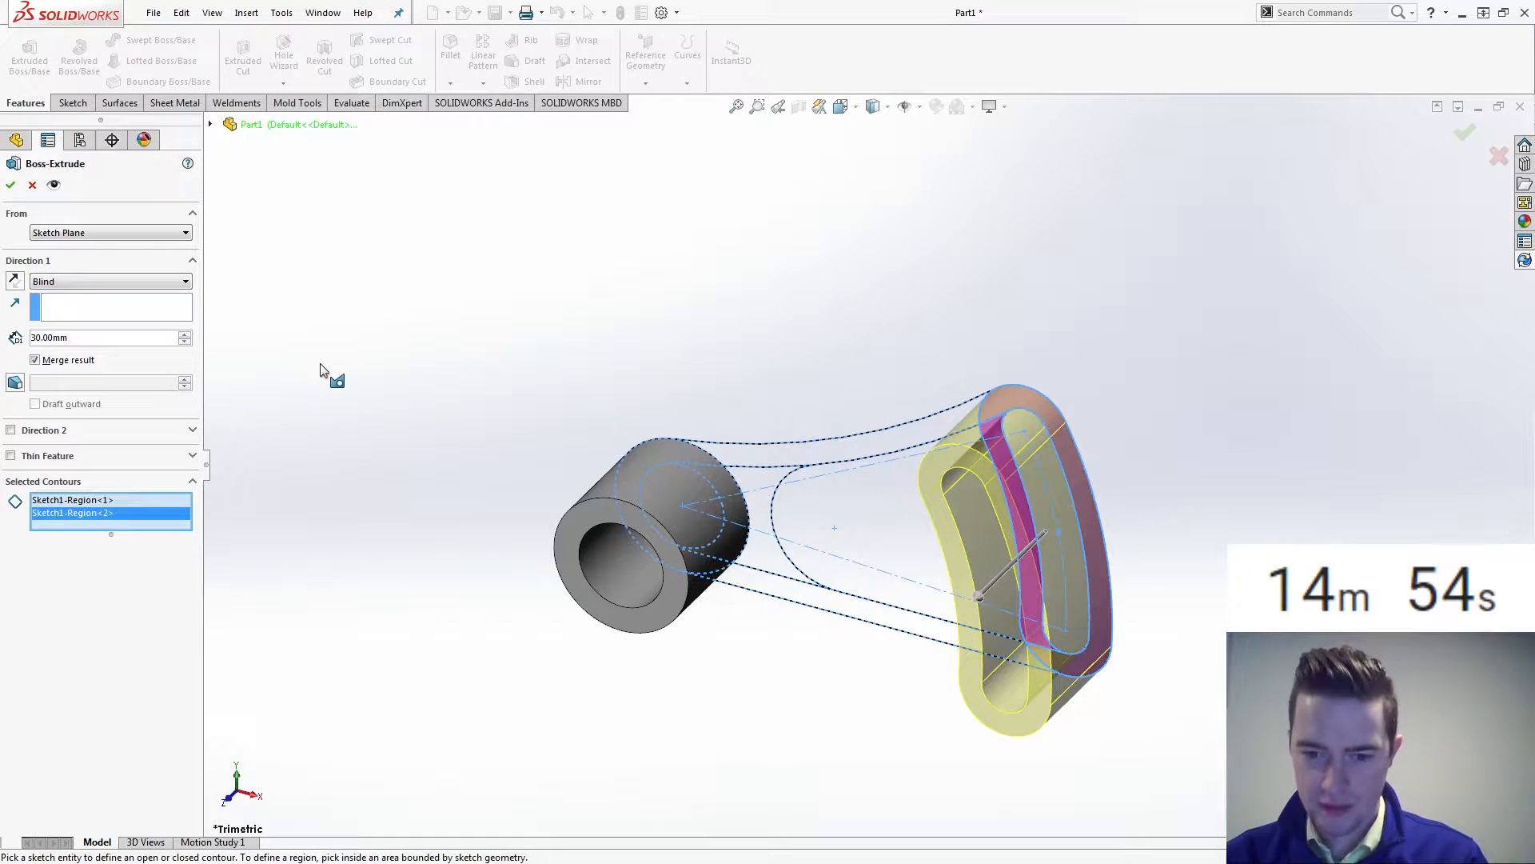
# - Extrude the slot wall regions 16 mm blind, starting from a 2 mm offset
pyautogui.click(95, 233)
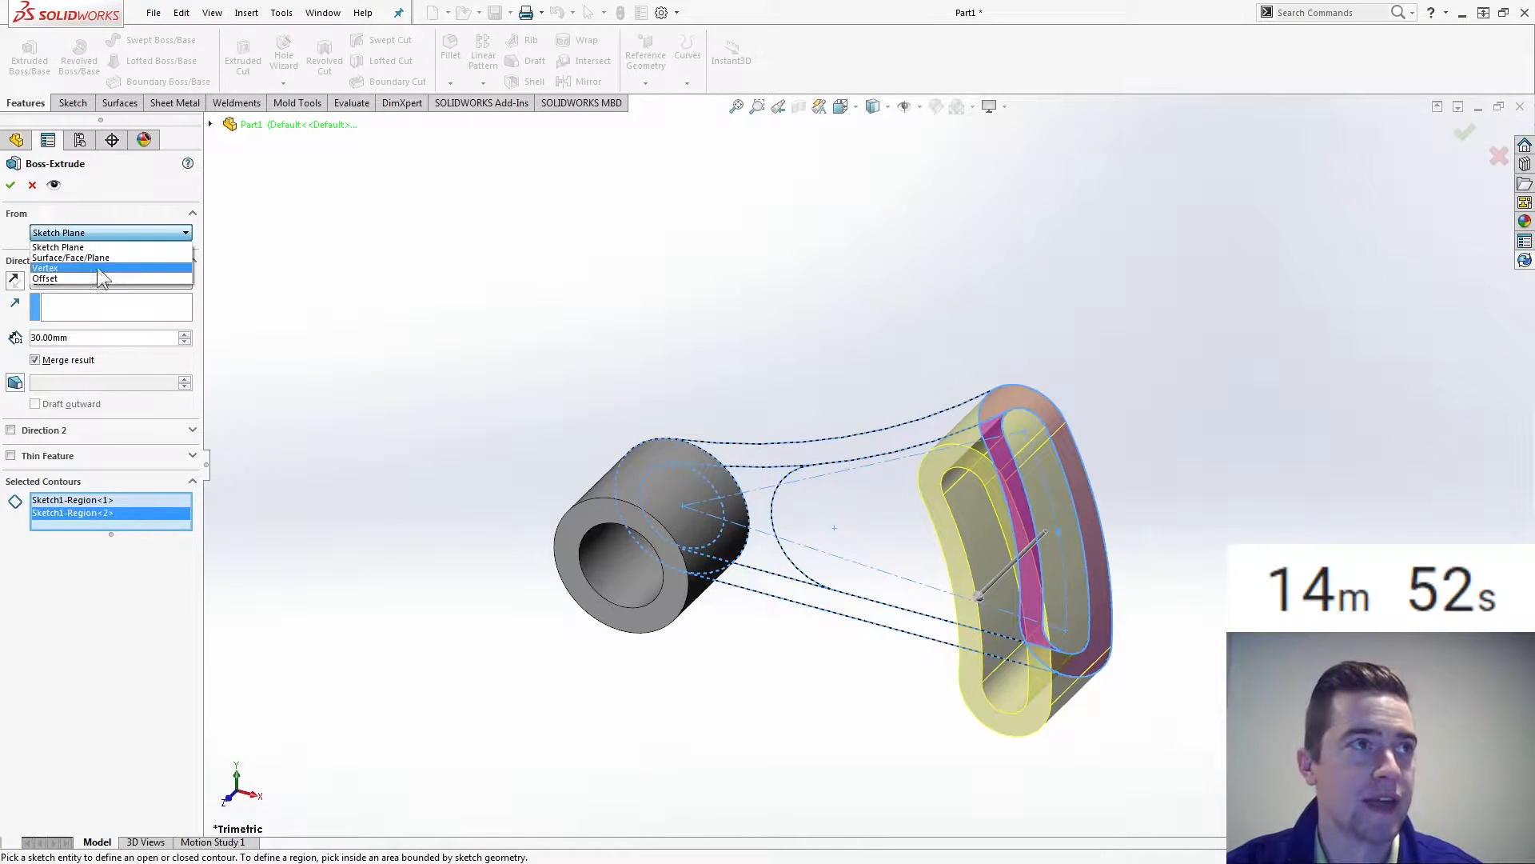
pyautogui.click(98, 277)
pyautogui.write('2')
pyautogui.press('Return')
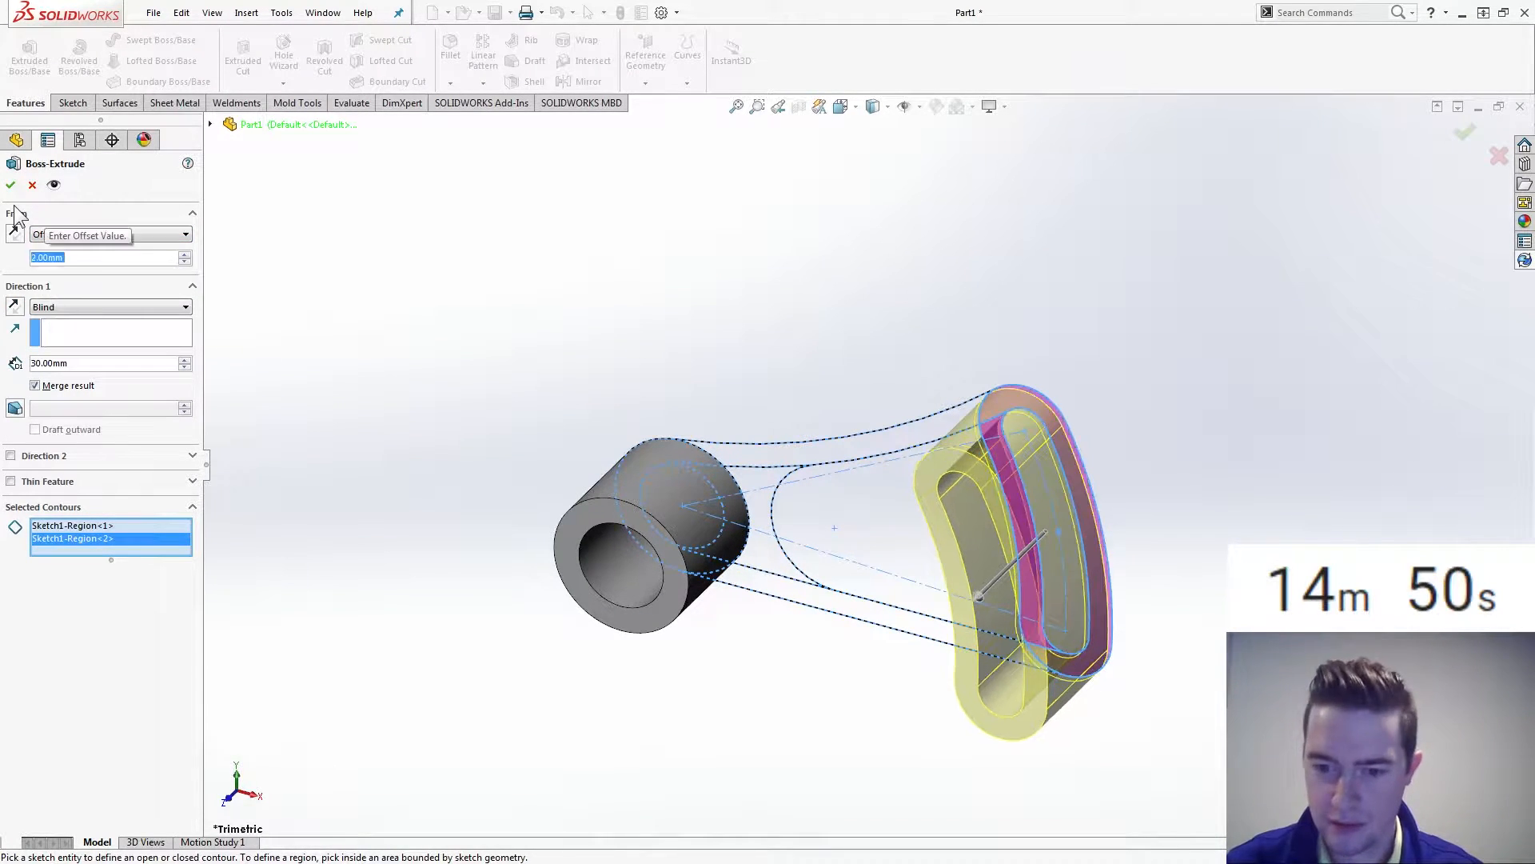
pyautogui.click(98, 363)
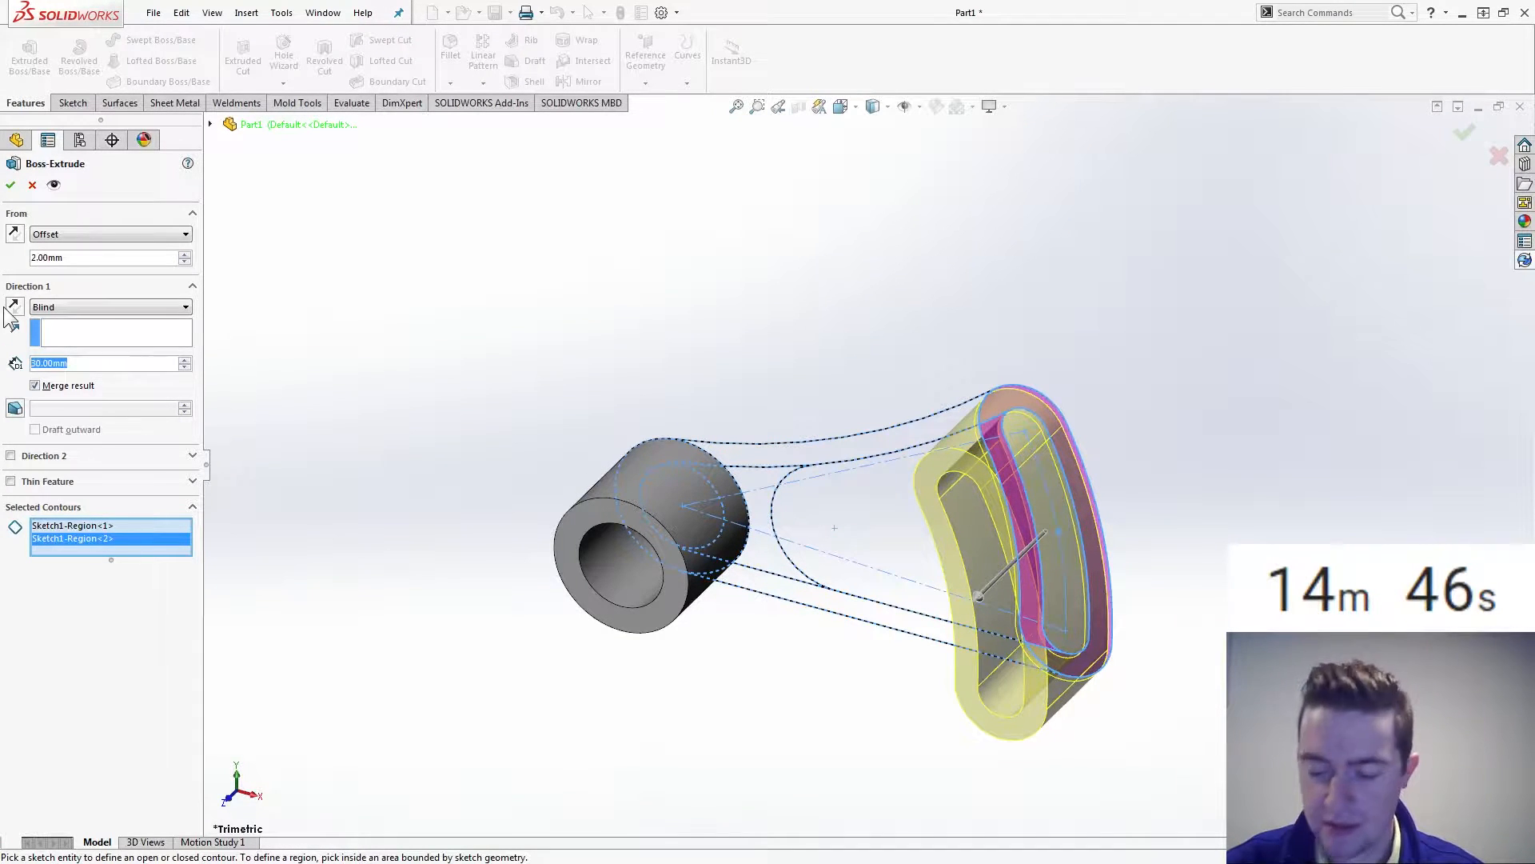
pyautogui.write('16')
pyautogui.press('Return')
pyautogui.press('Return')
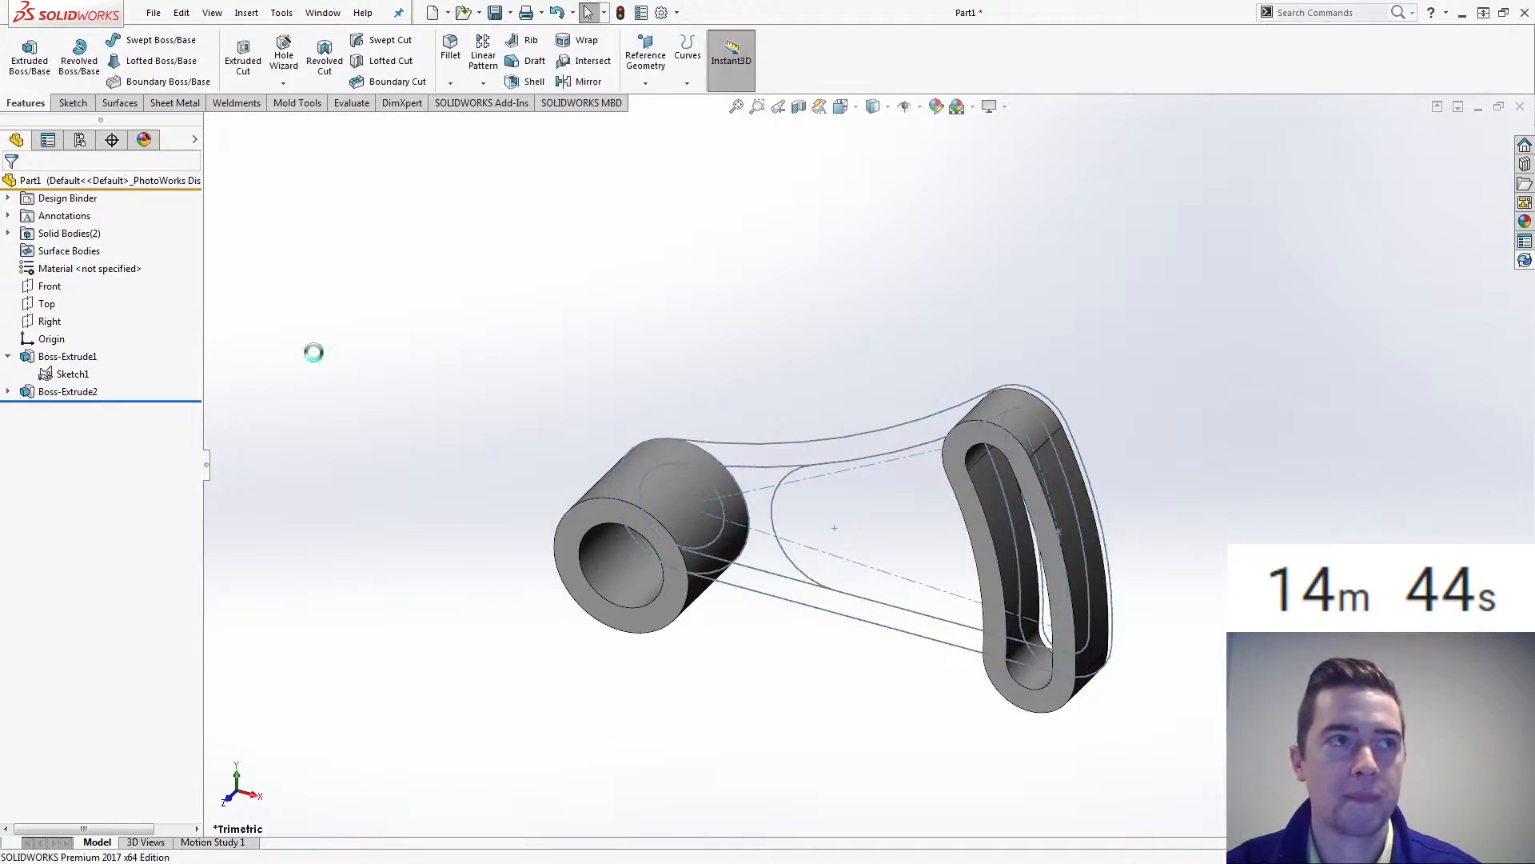
# - Set up another boss extrusion from the same sketch with the upper web, lower web and hub-side web regions
pyautogui.click(72, 374)
pyautogui.click(29, 56)
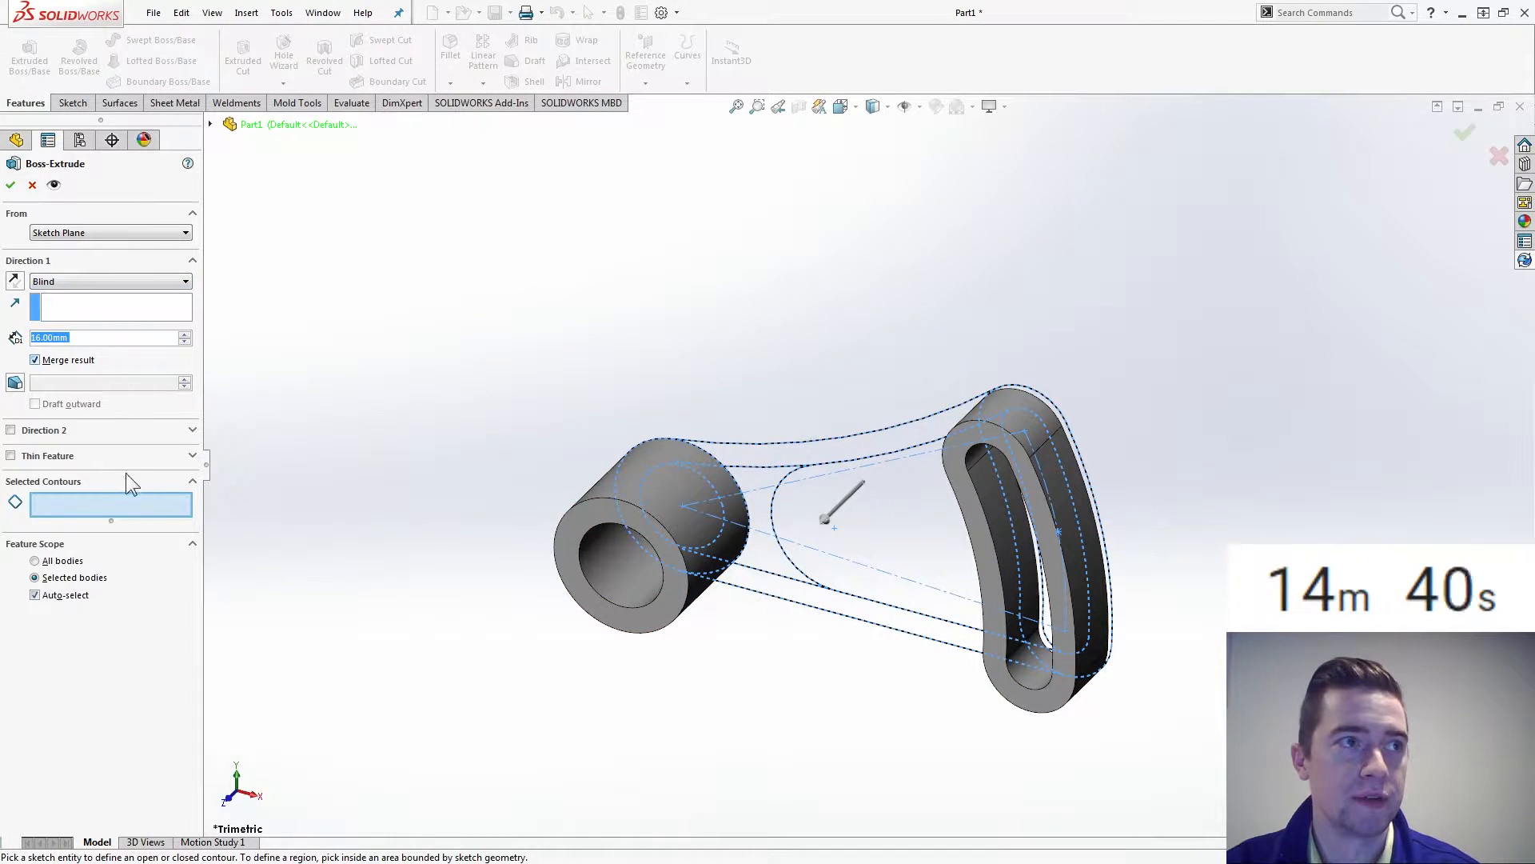
pyautogui.click(769, 451)
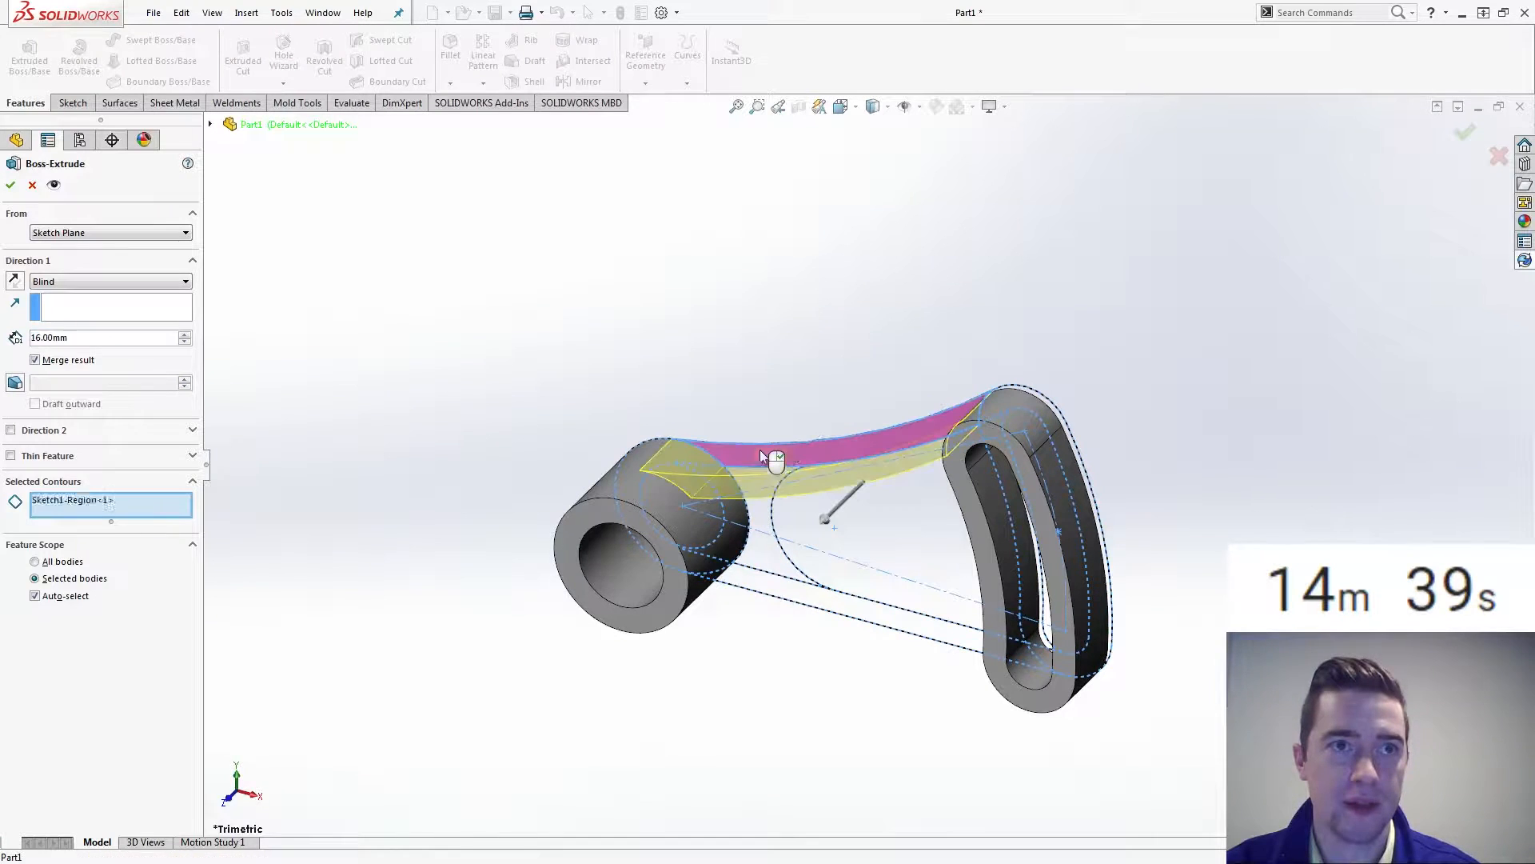
pyautogui.click(778, 585)
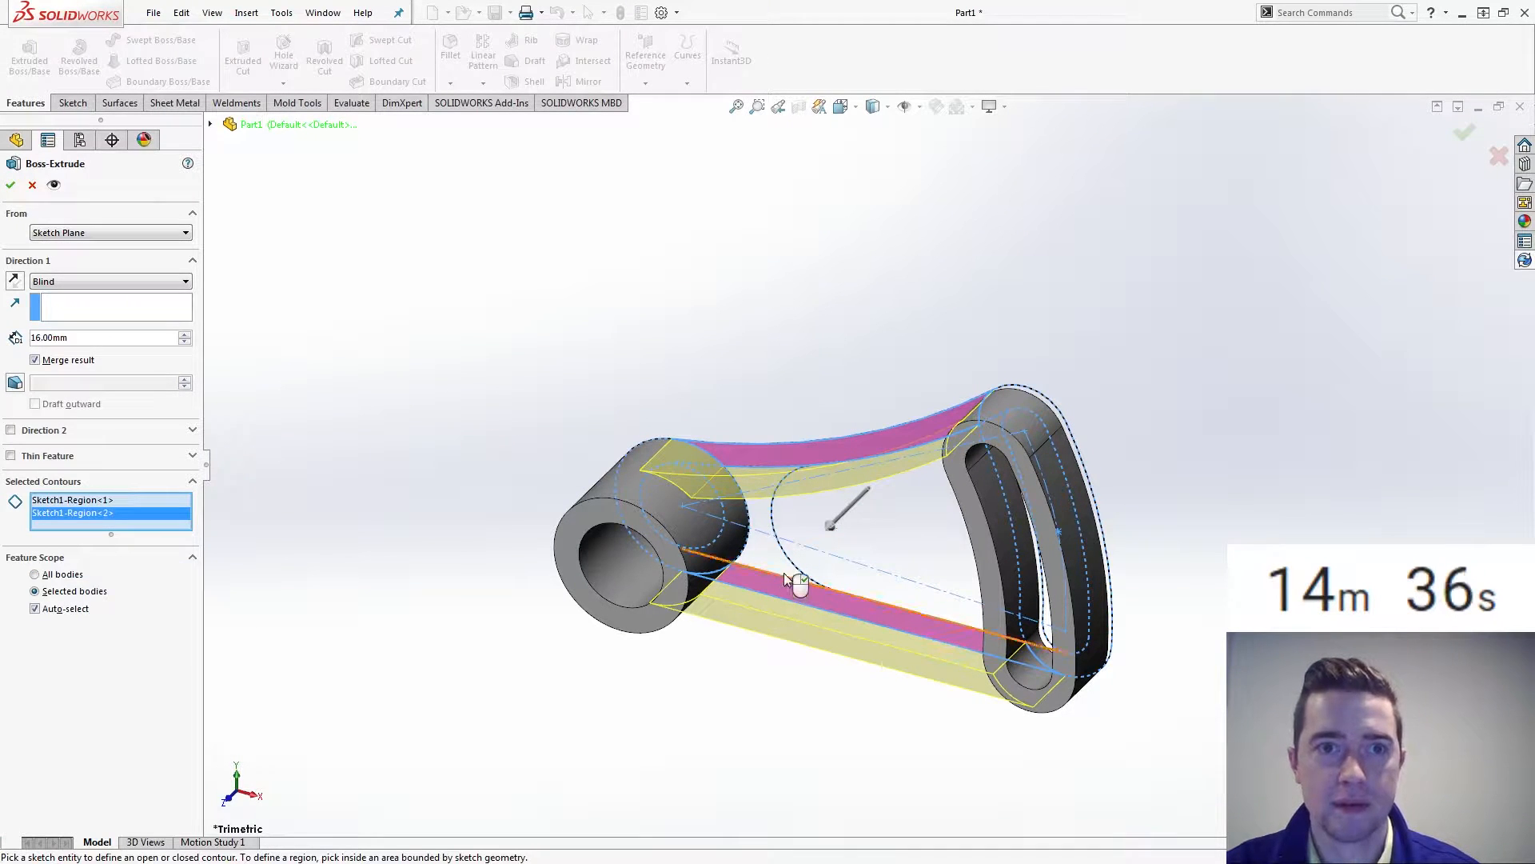
pyautogui.click(774, 559)
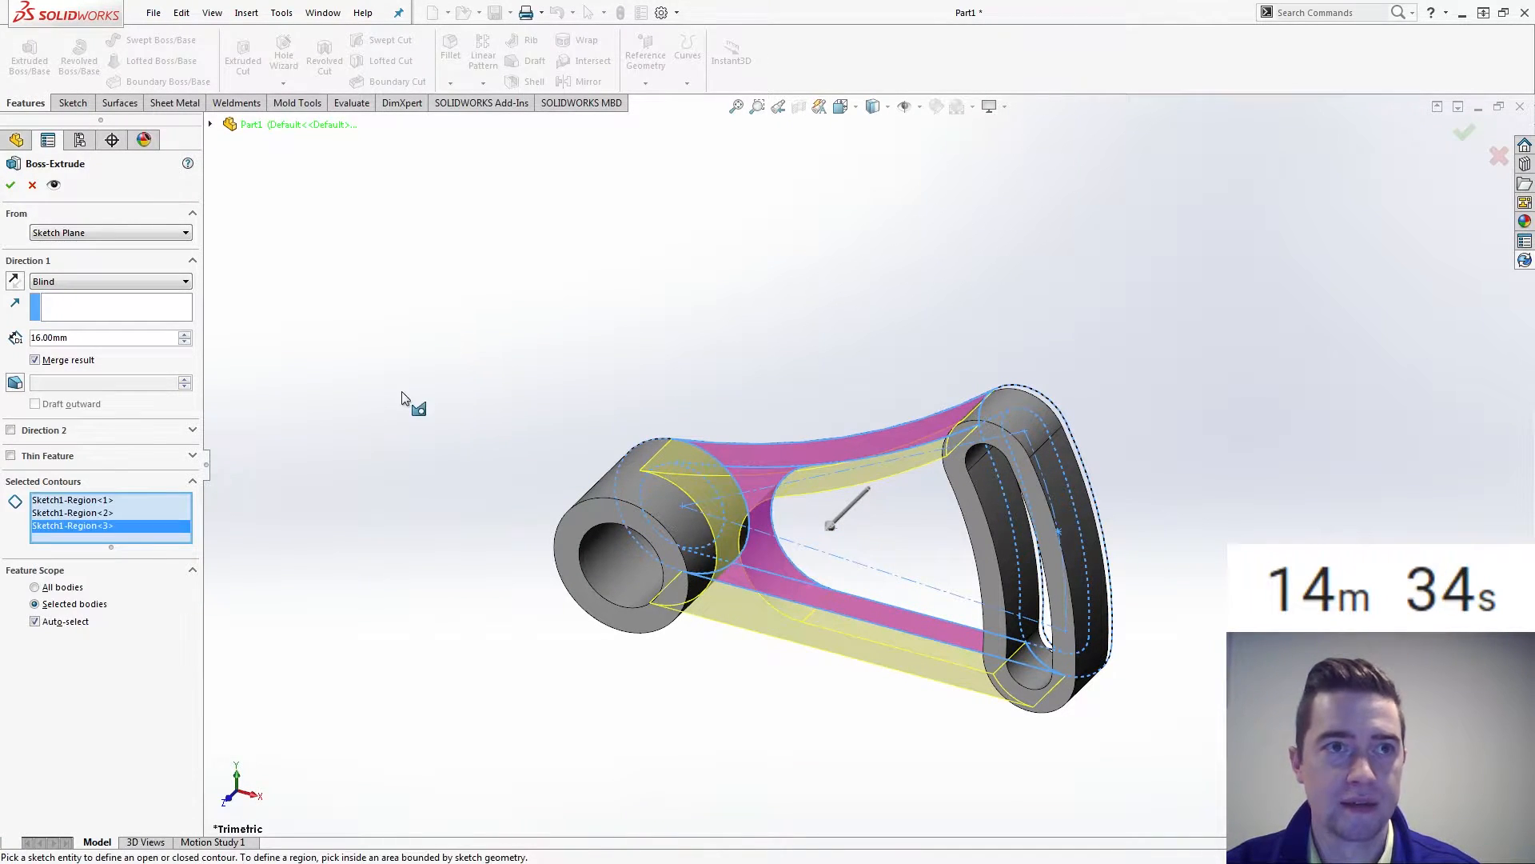
# - Extrude the web regions 14 mm blind, starting from a 3 mm offset
pyautogui.click(78, 238)
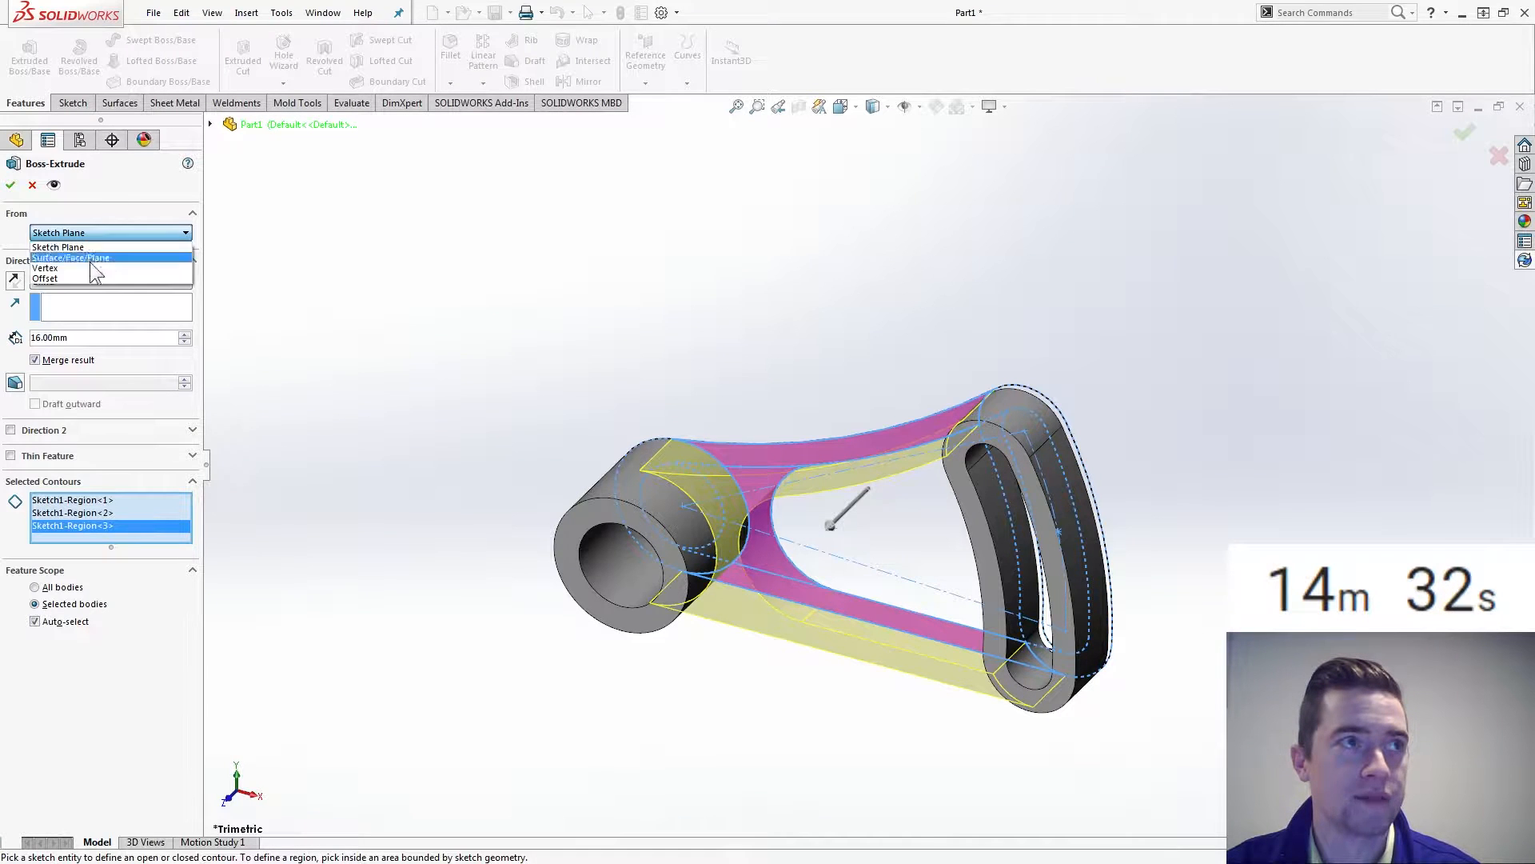
pyautogui.click(88, 276)
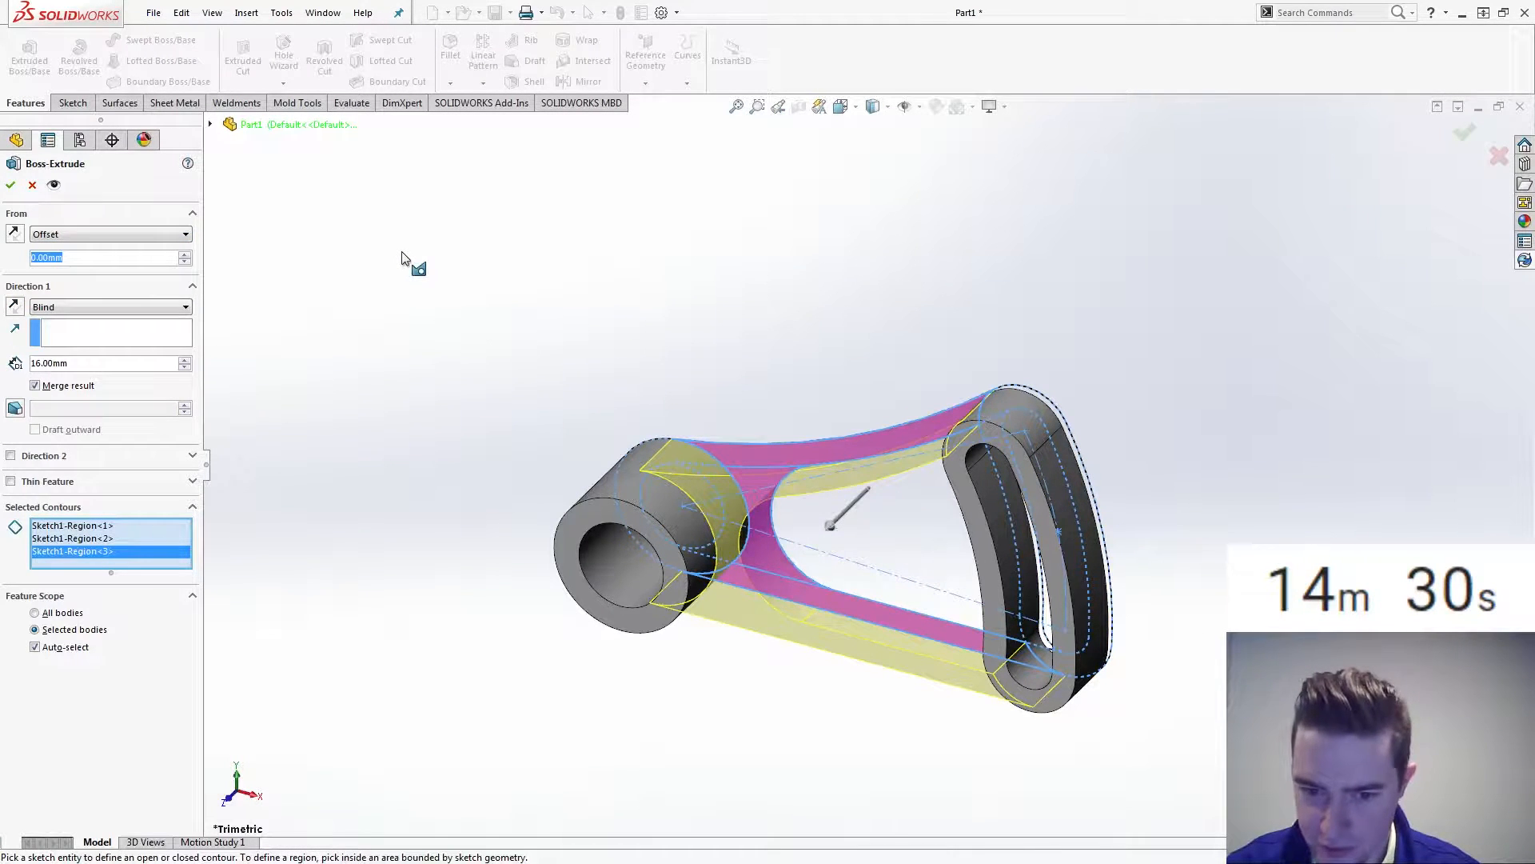
pyautogui.write('3')
pyautogui.press('Return')
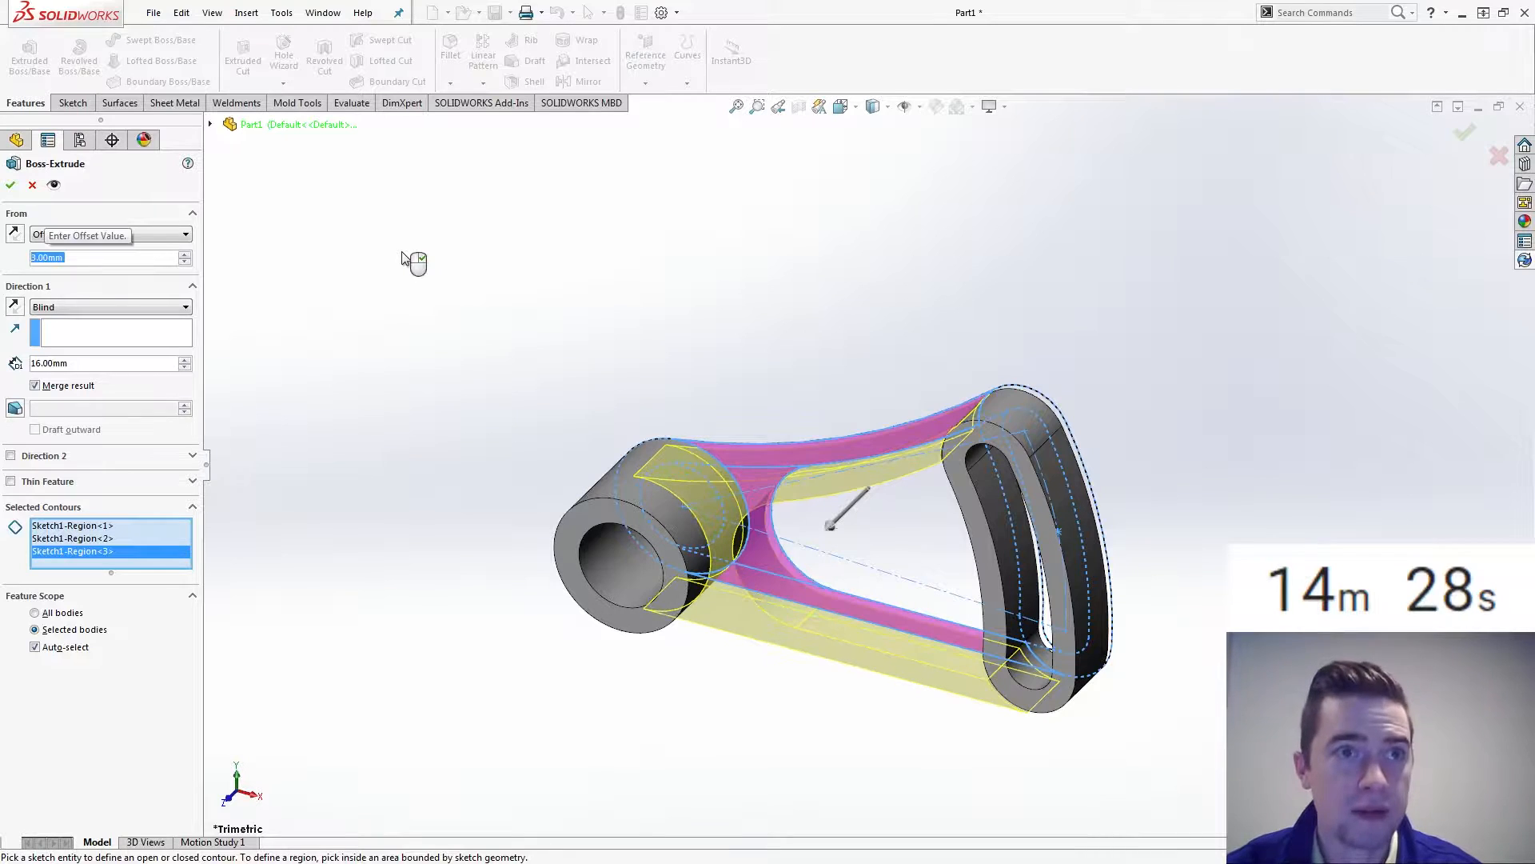
pyautogui.click(113, 362)
pyautogui.write('14')
pyautogui.press('Return')
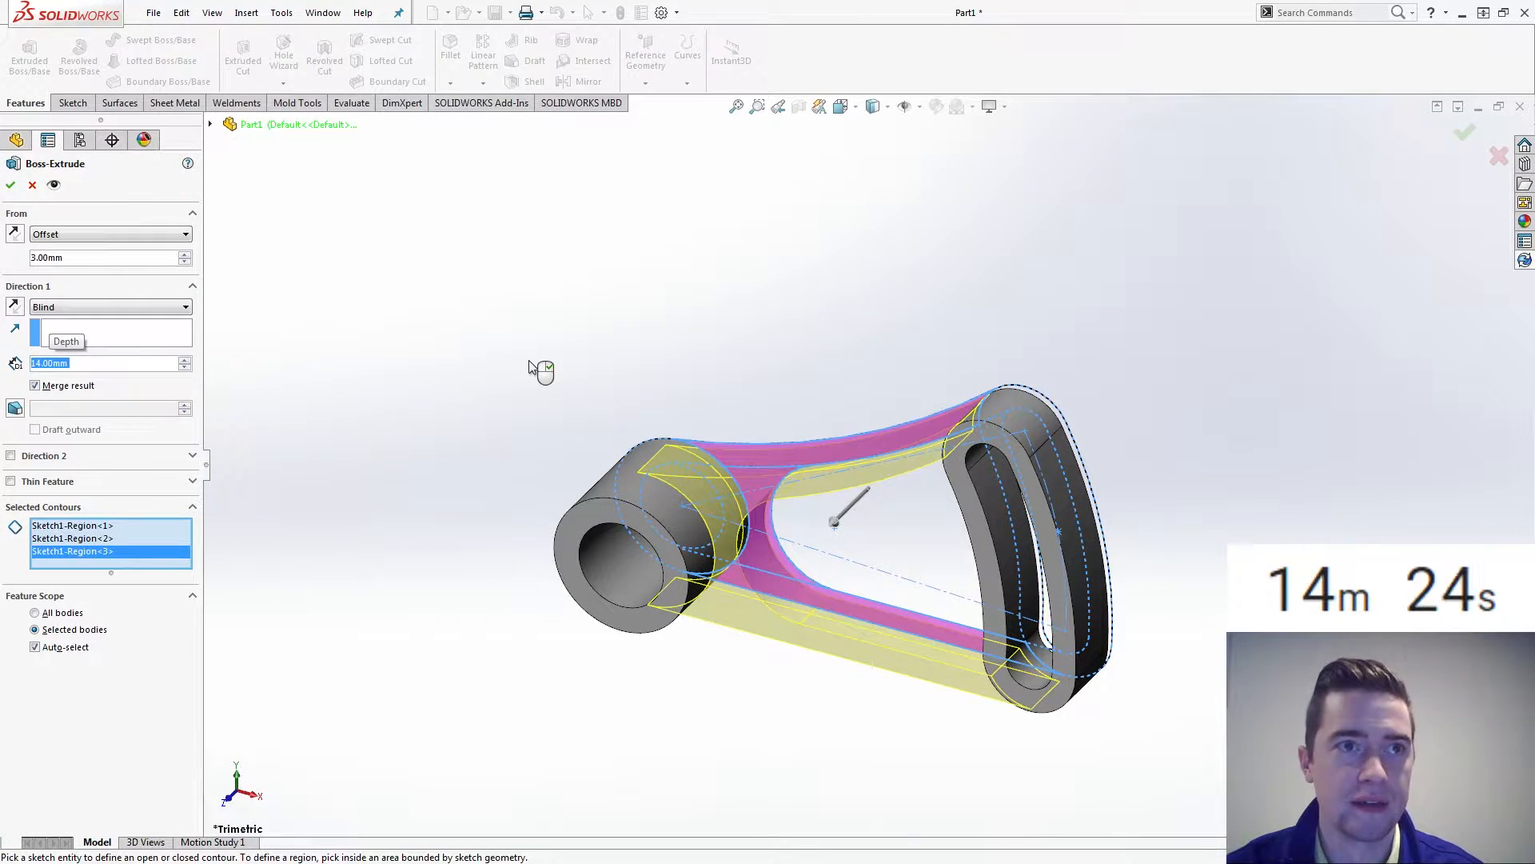
pyautogui.rightClick(529, 362)
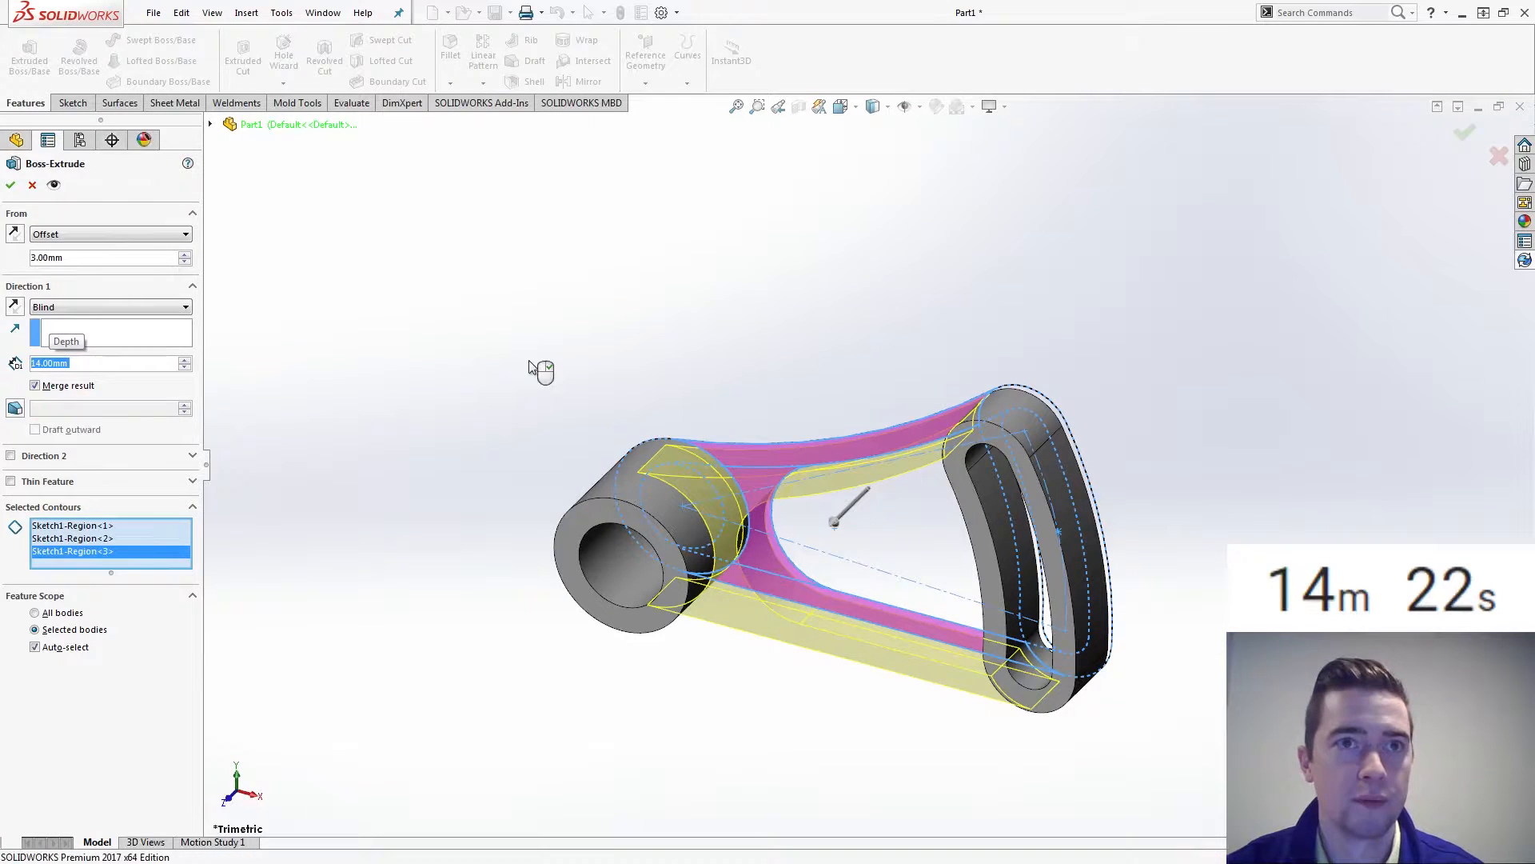
# - Hide the shared sketch and open a new sketch on the Front plane
pyautogui.click(72, 373)
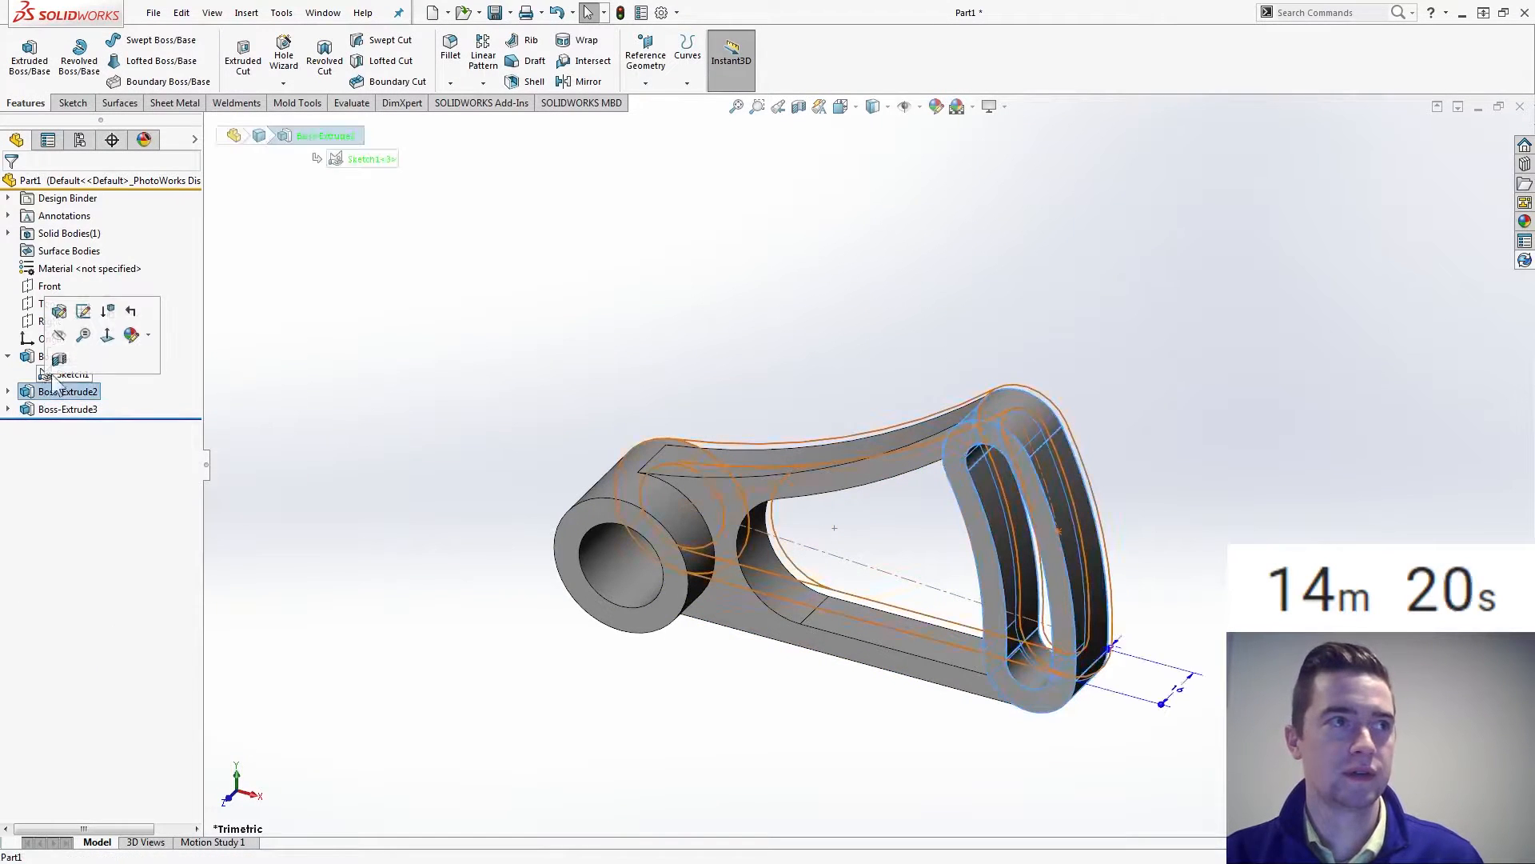
pyautogui.click(54, 324)
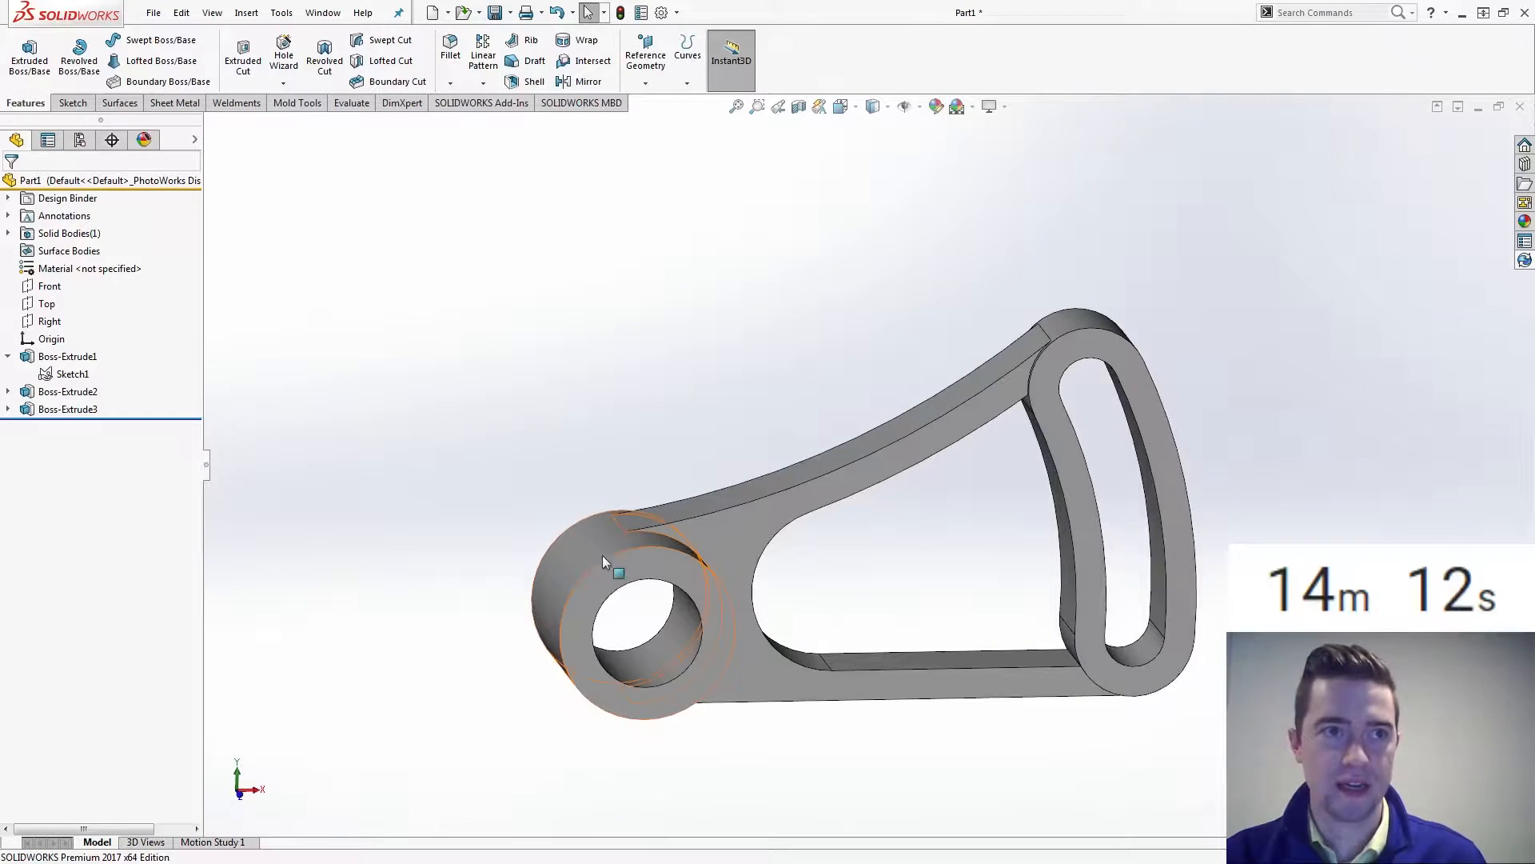
pyautogui.click(46, 290)
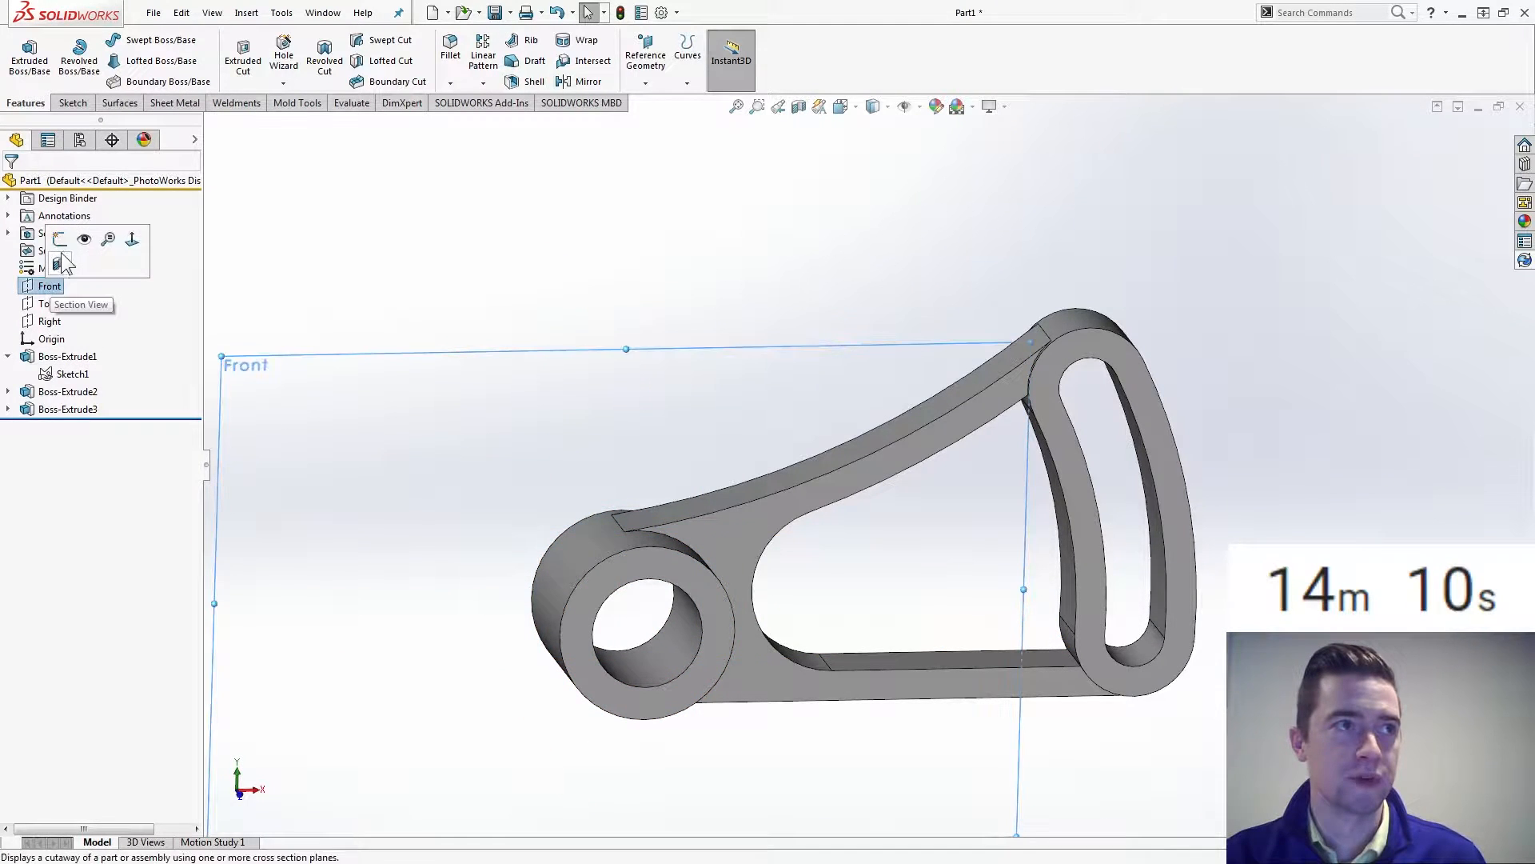
pyautogui.click(64, 234)
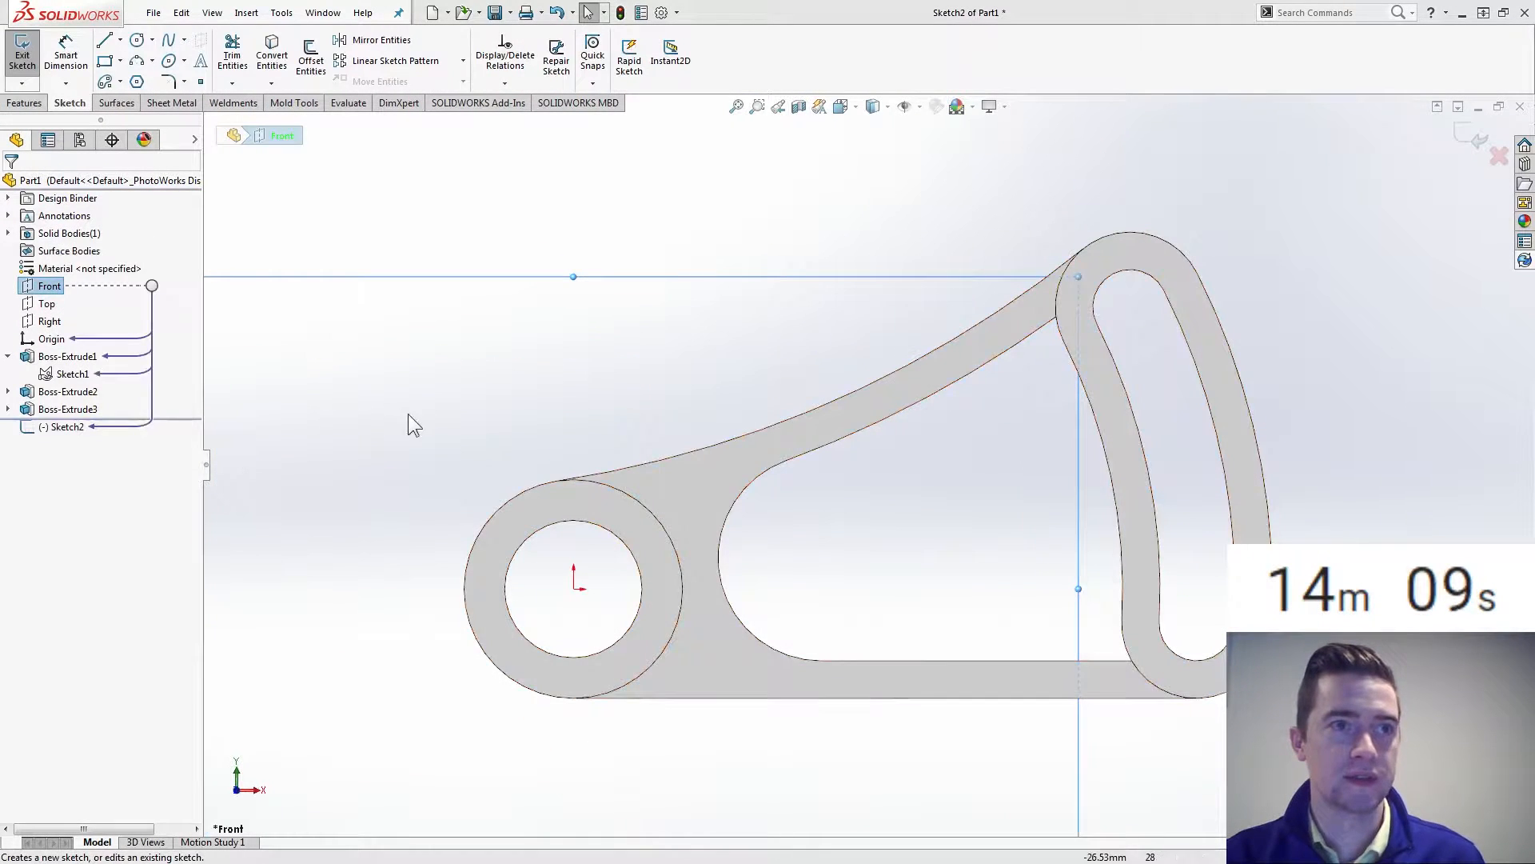
# - Sketch a center rectangle with midpoint construction lines across the hub bore's left edge, about 9.5 mm by 5.5 mm
pyautogui.click(119, 62)
pyautogui.click(144, 101)
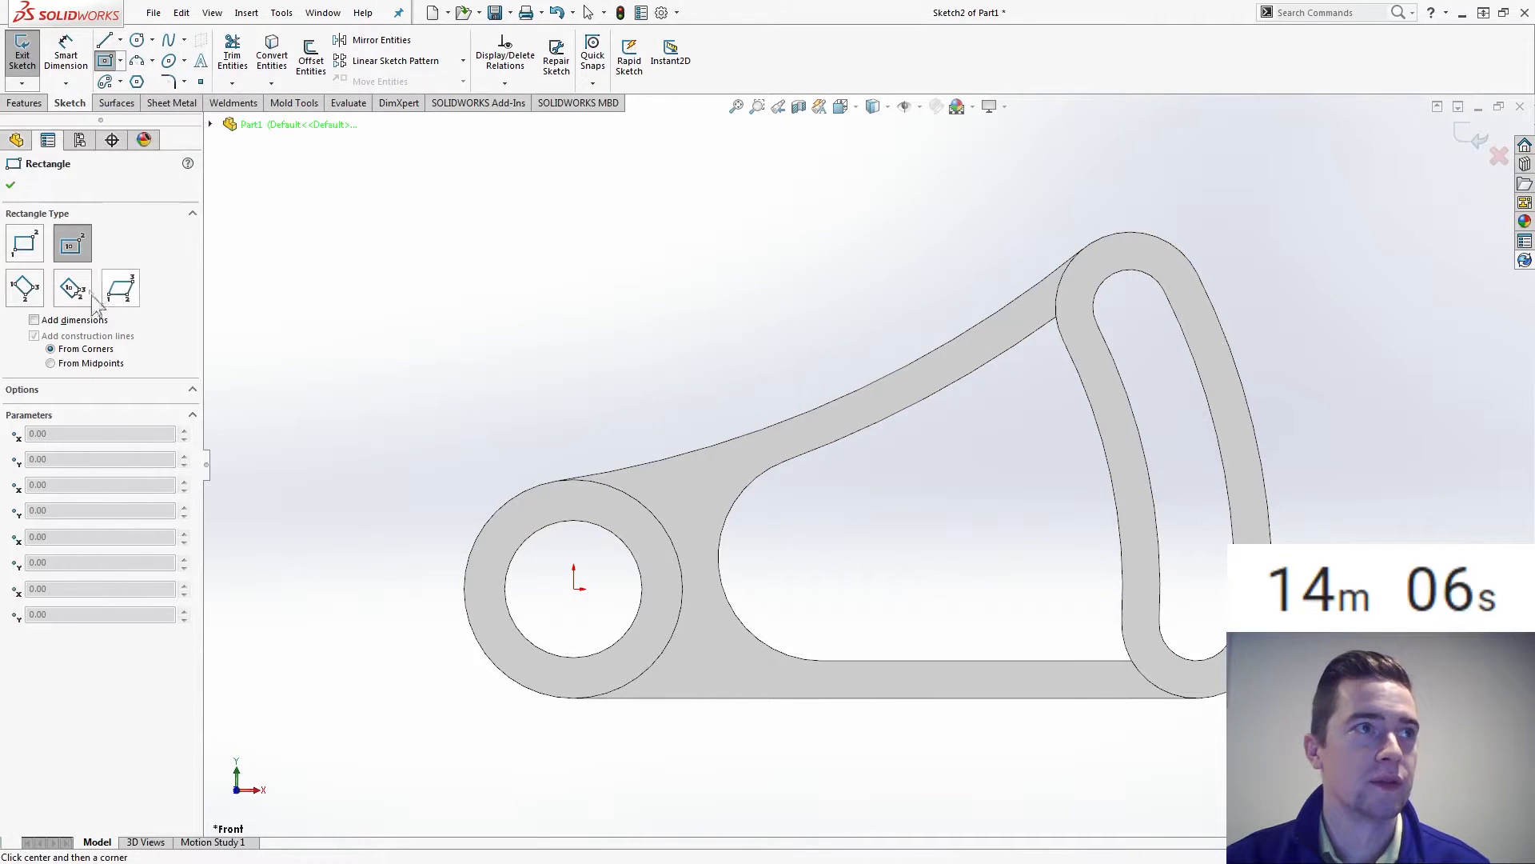
pyautogui.click(93, 365)
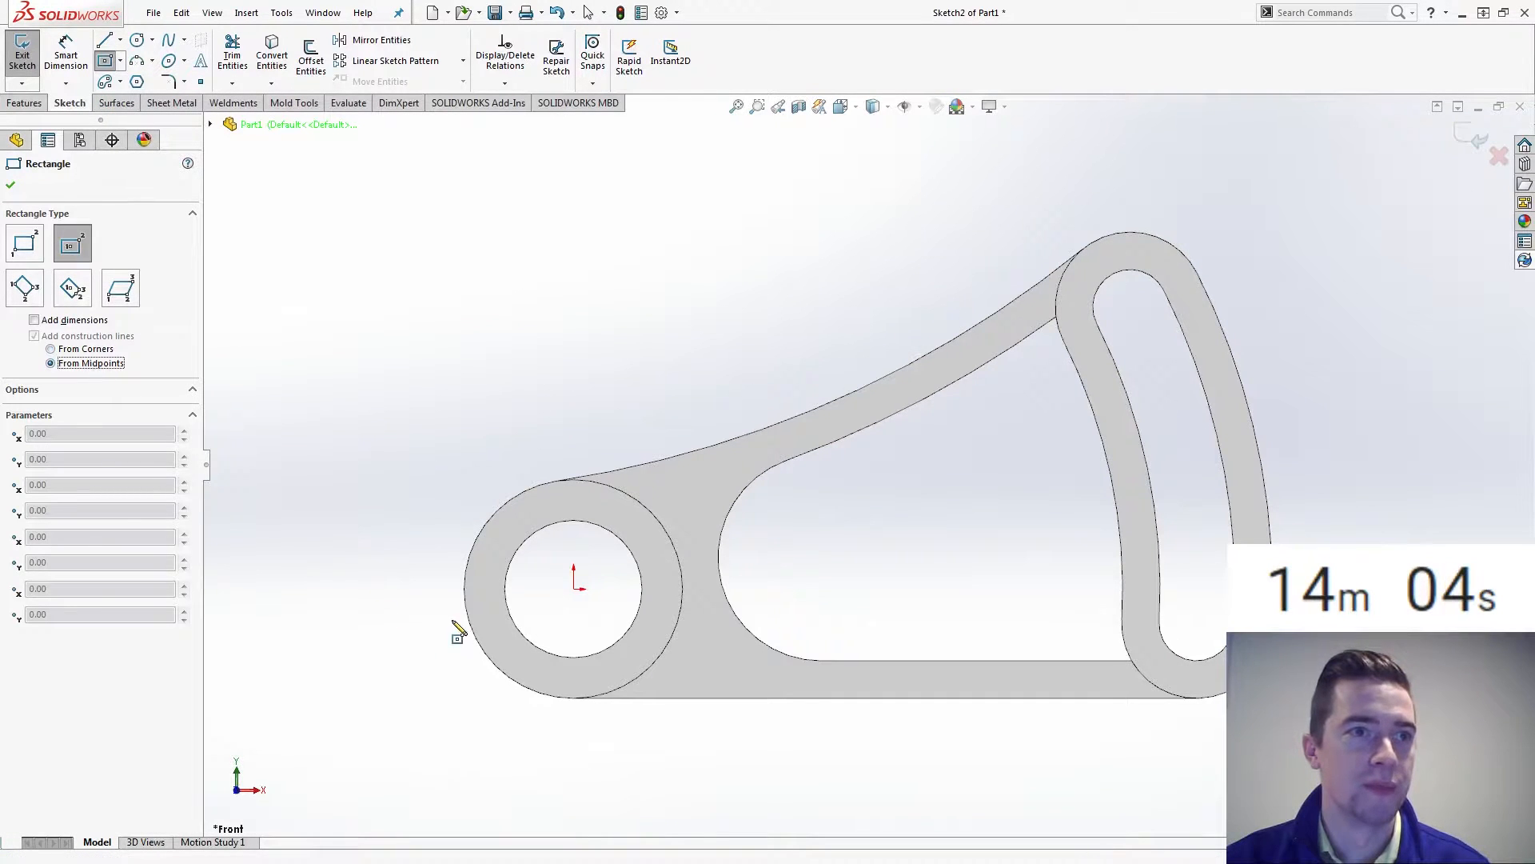
pyautogui.click(520, 591)
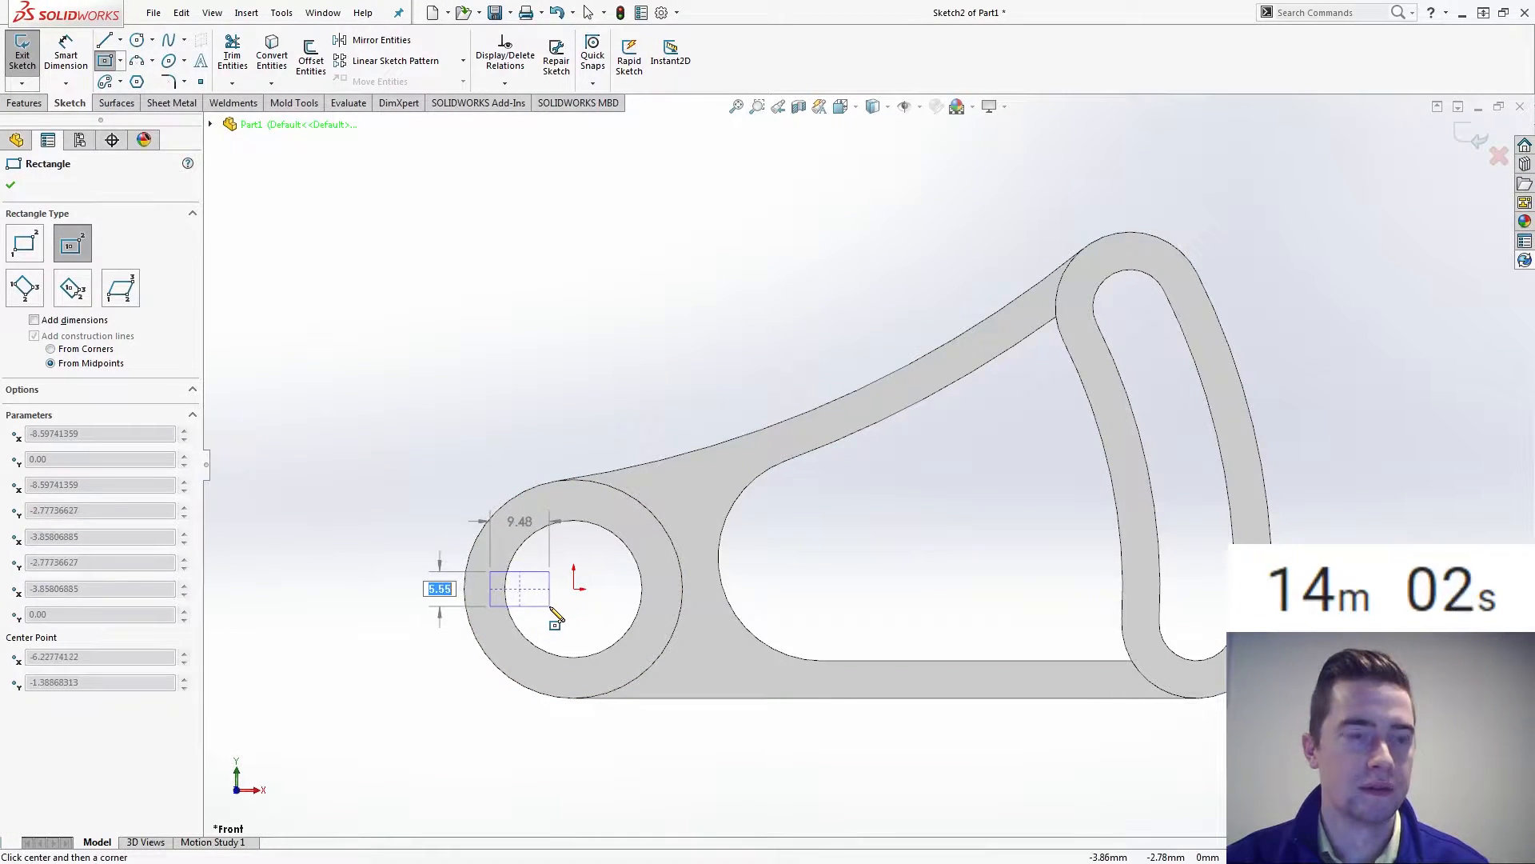
pyautogui.click(551, 607)
# - Dimension the keyway rectangle's height as 6 mm
pyautogui.press('d')
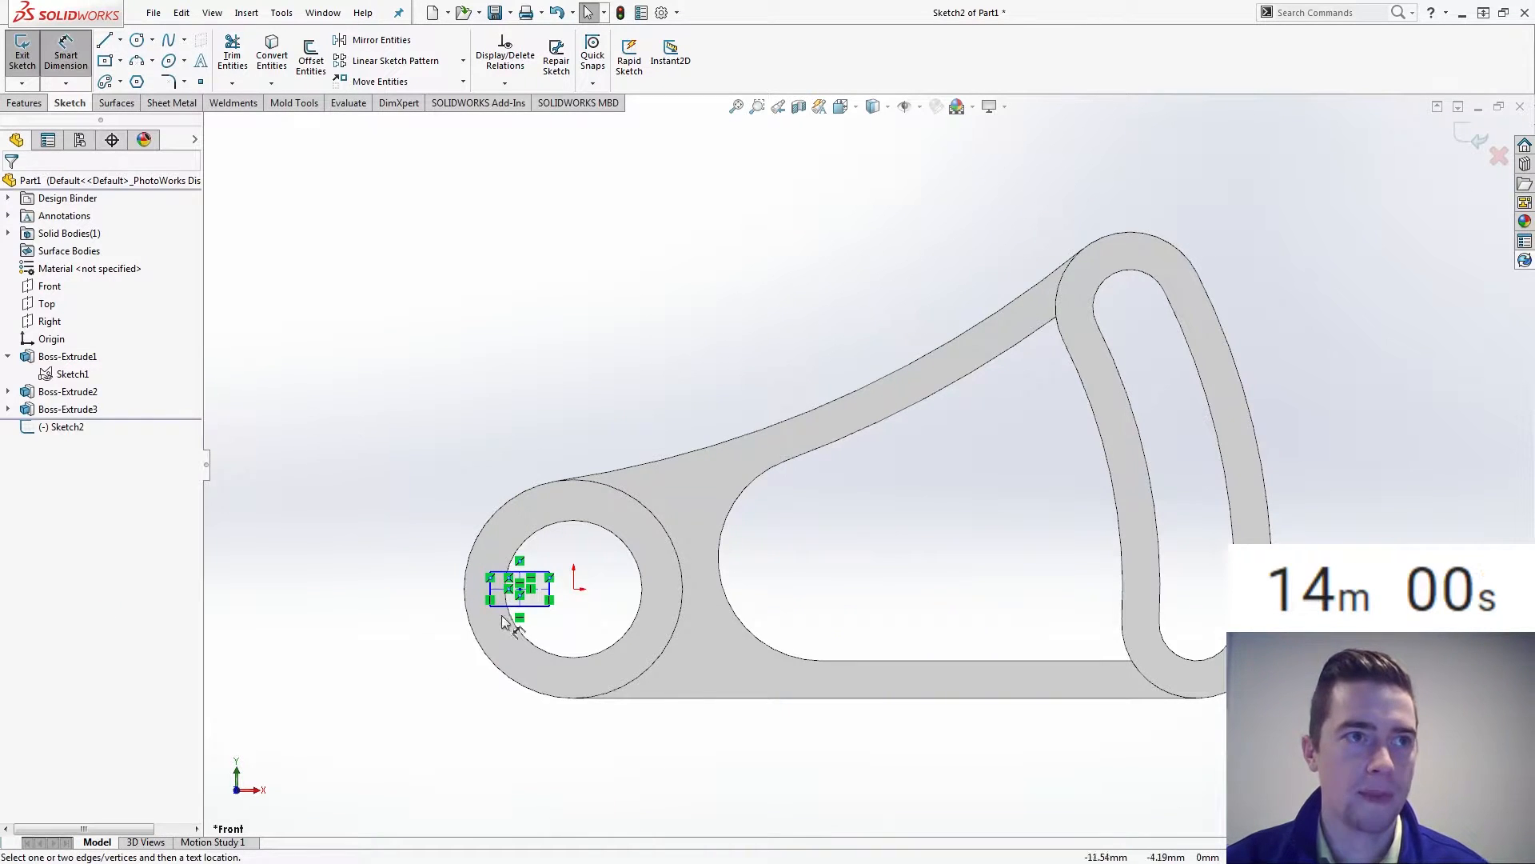
pyautogui.scroll(-5, 506, 604)
pyautogui.click(563, 591)
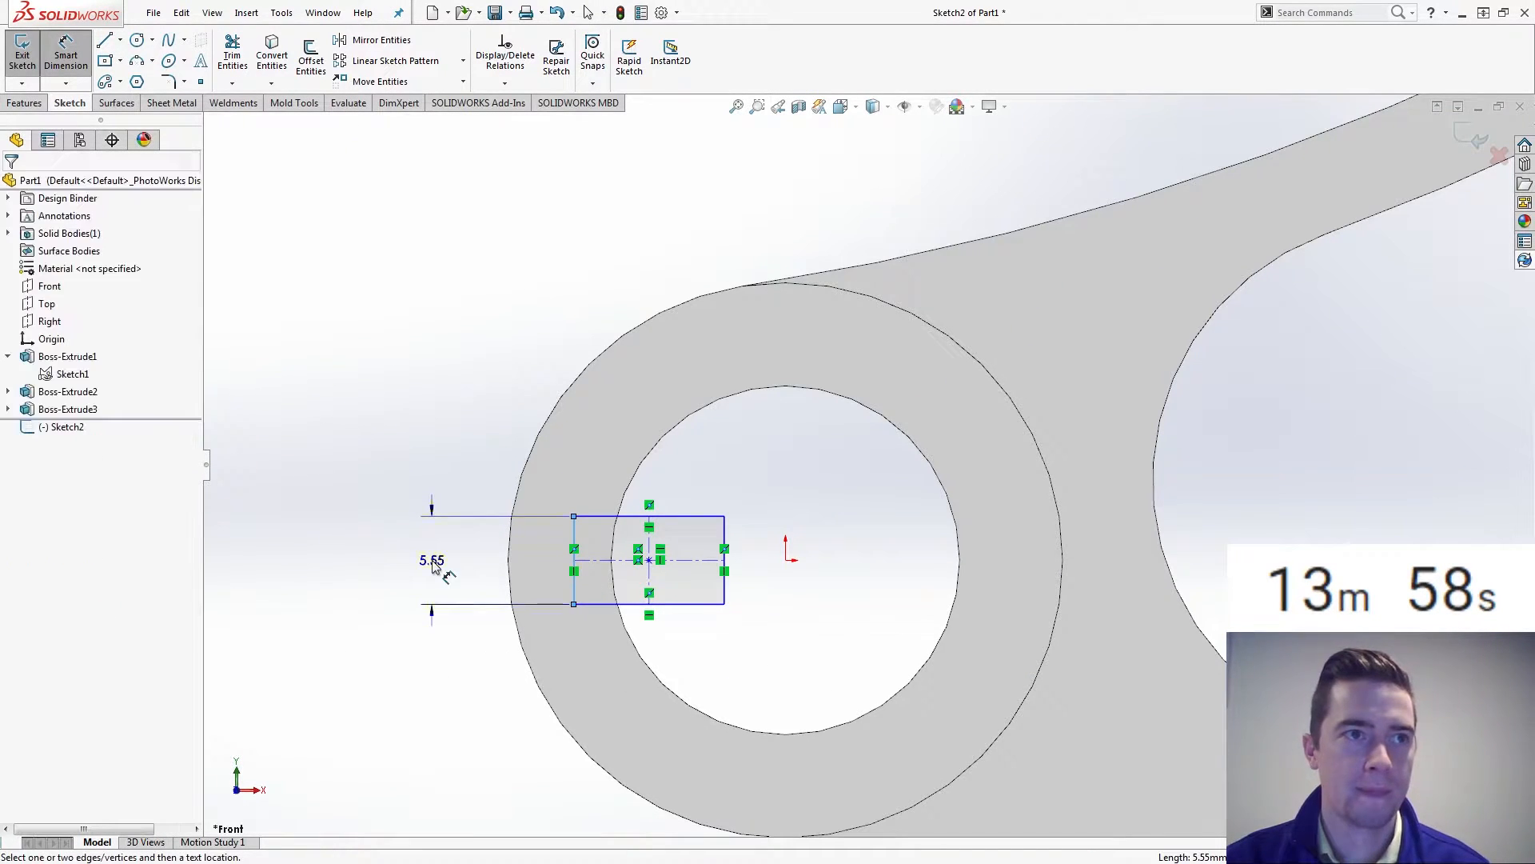
pyautogui.click(428, 563)
pyautogui.press('Return')
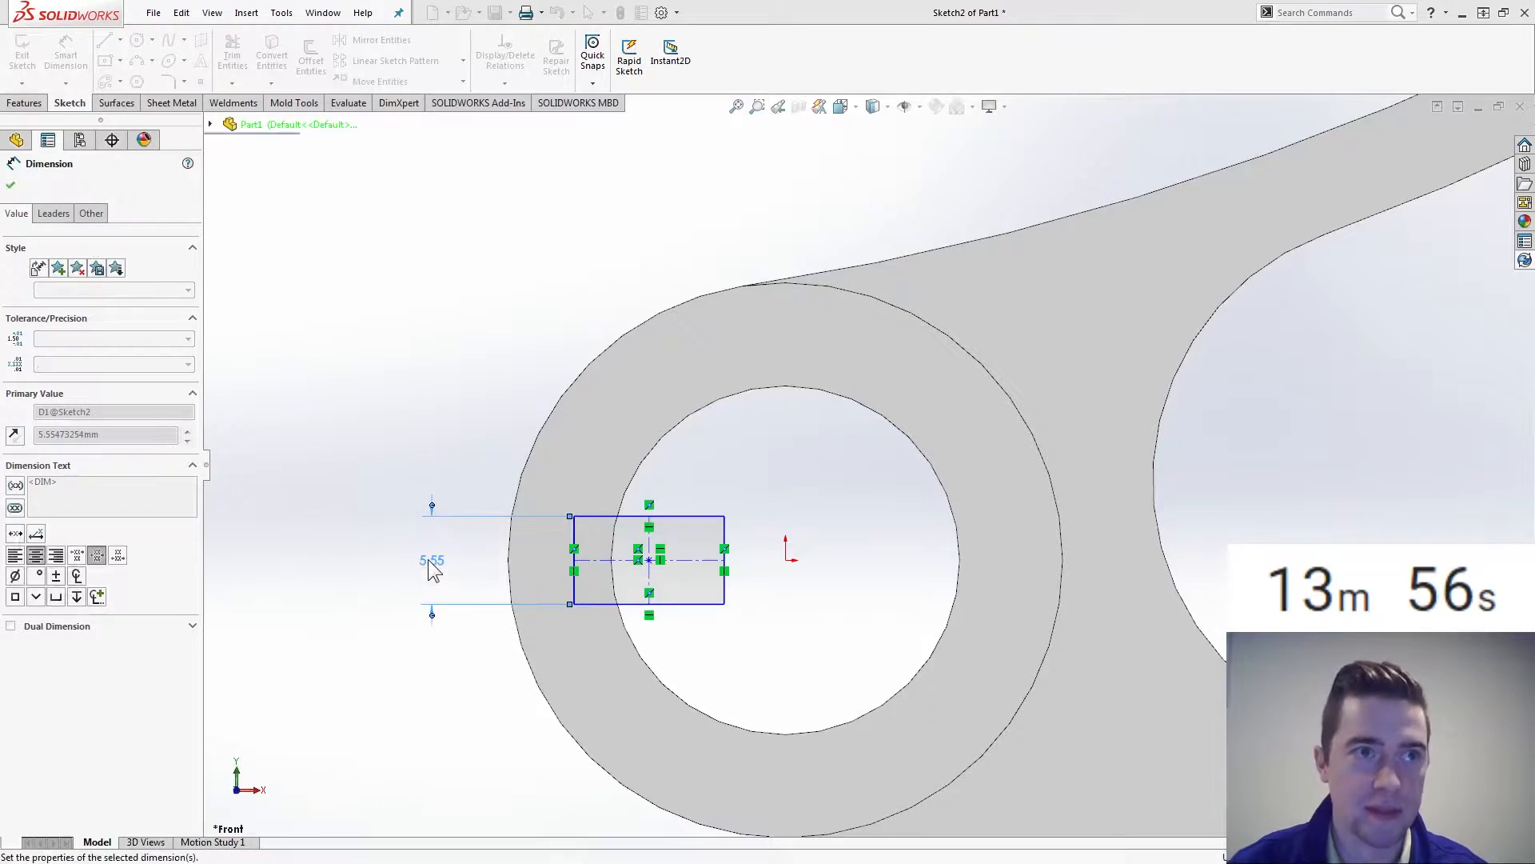
pyautogui.press('Escape')
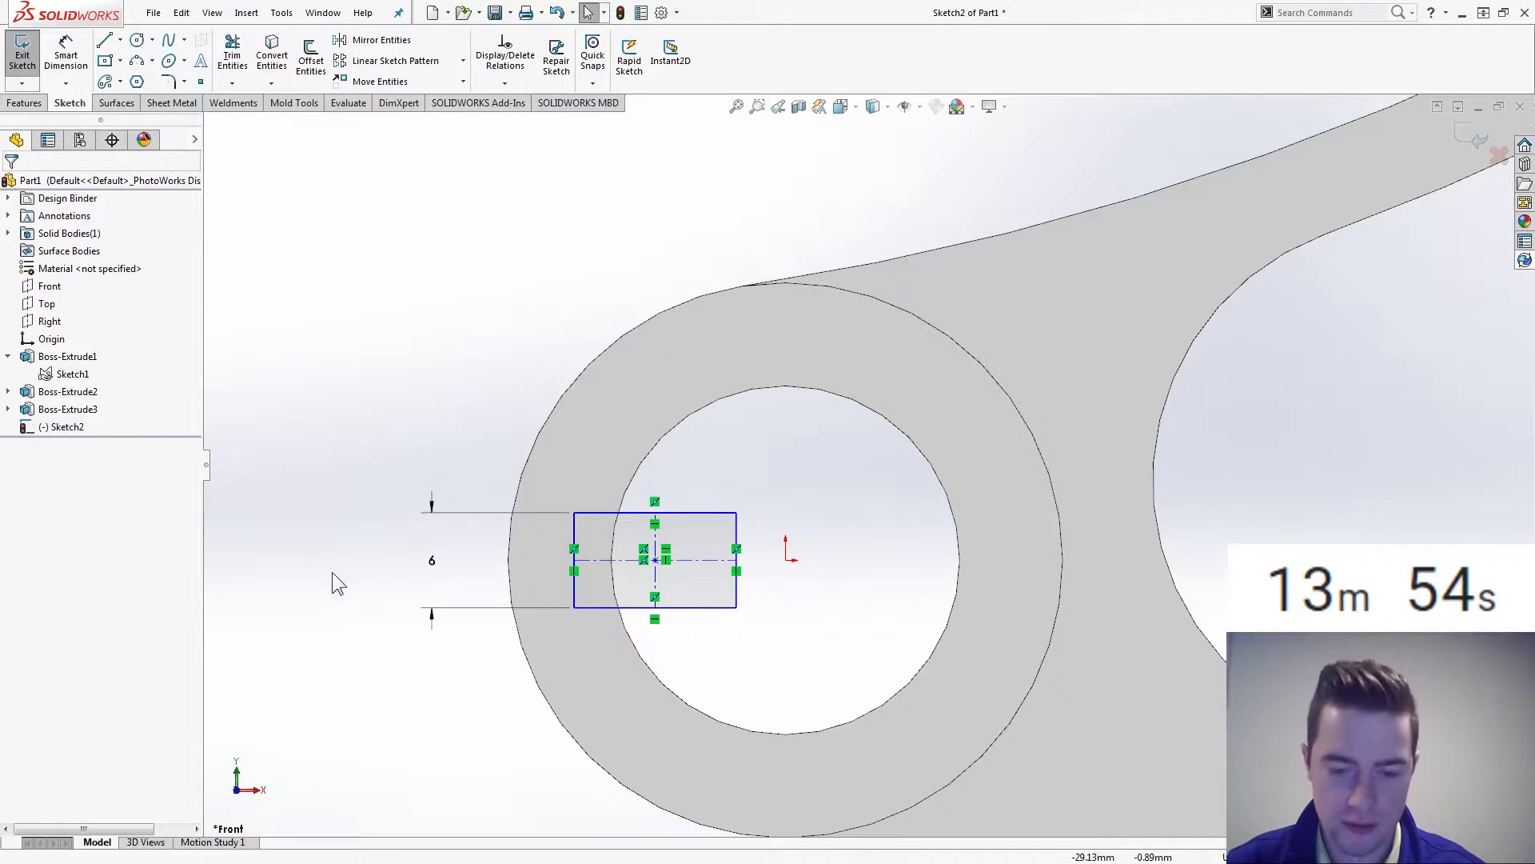
# - Dimension the distance from the rectangle's outer vertical side to the far edge of the hub bore as 24.5 mm
pyautogui.moveTo(318, 614); pyautogui.dragTo(318, 560, button='right')
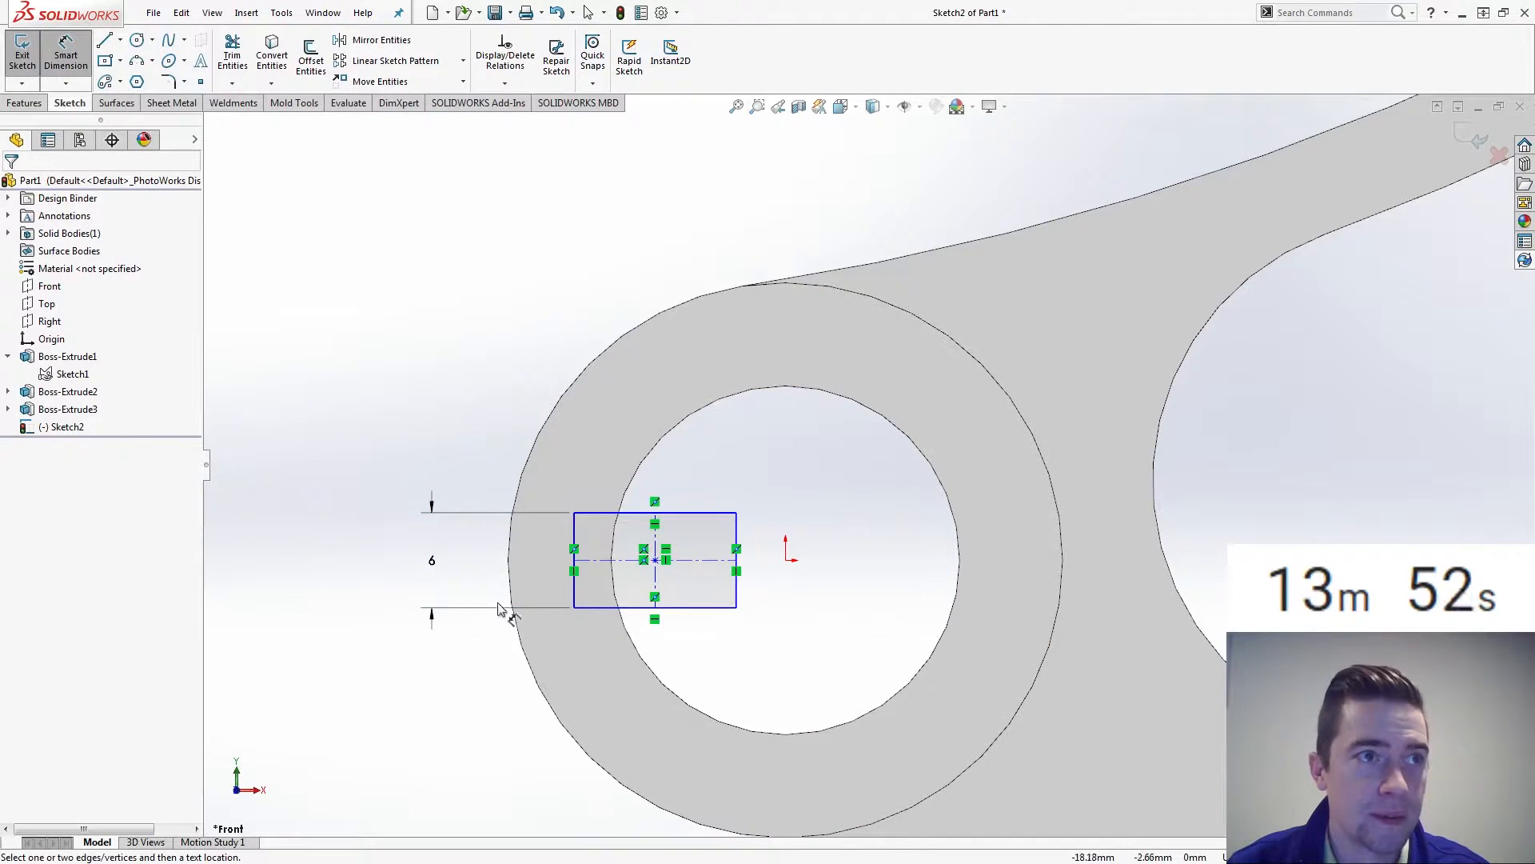
pyautogui.click(574, 584)
pyautogui.click(959, 598)
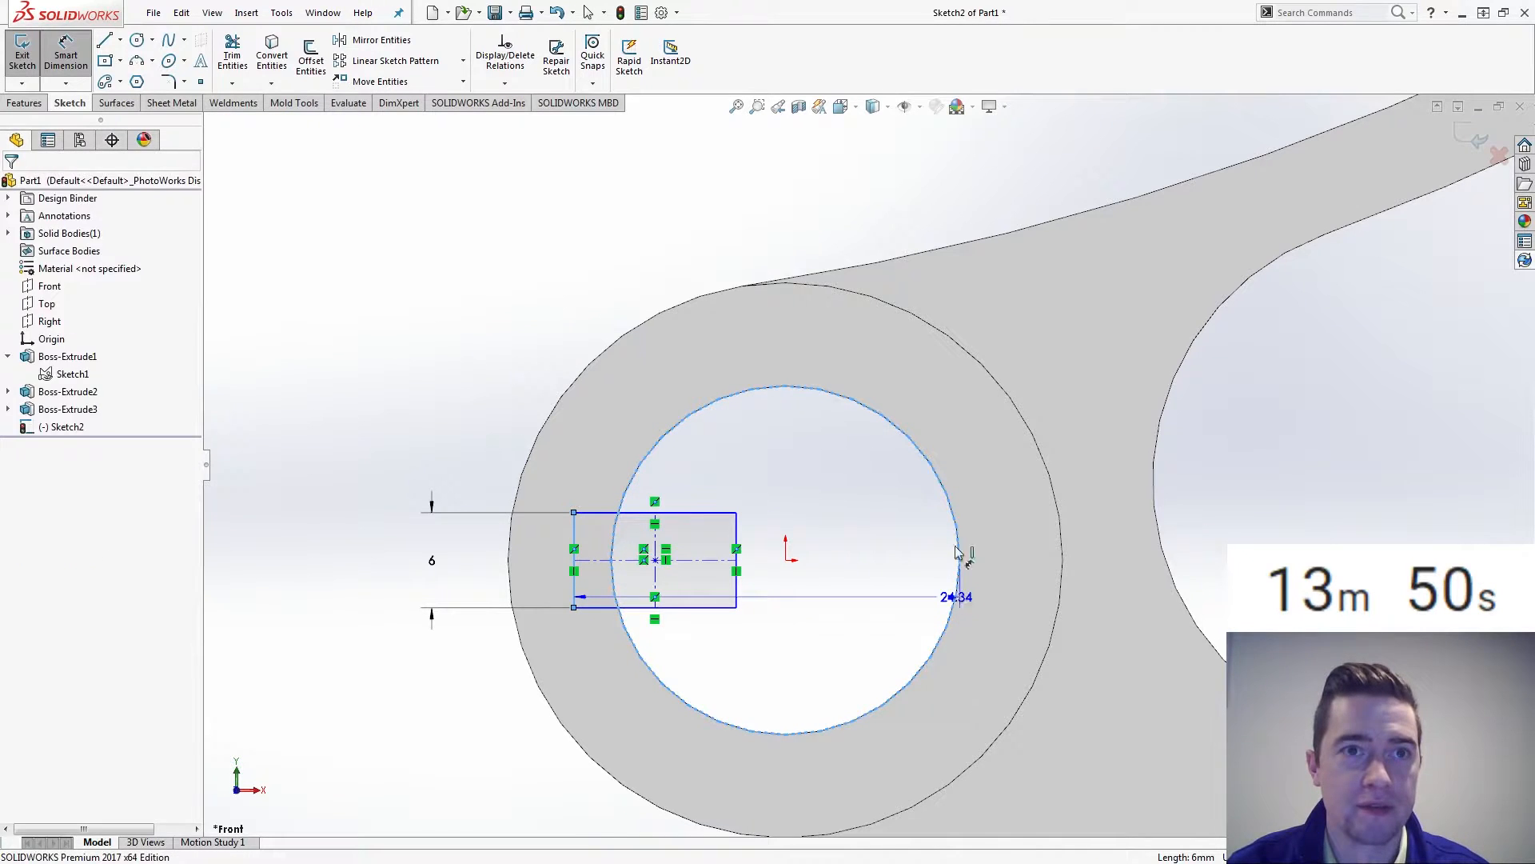
pyautogui.click(801, 212)
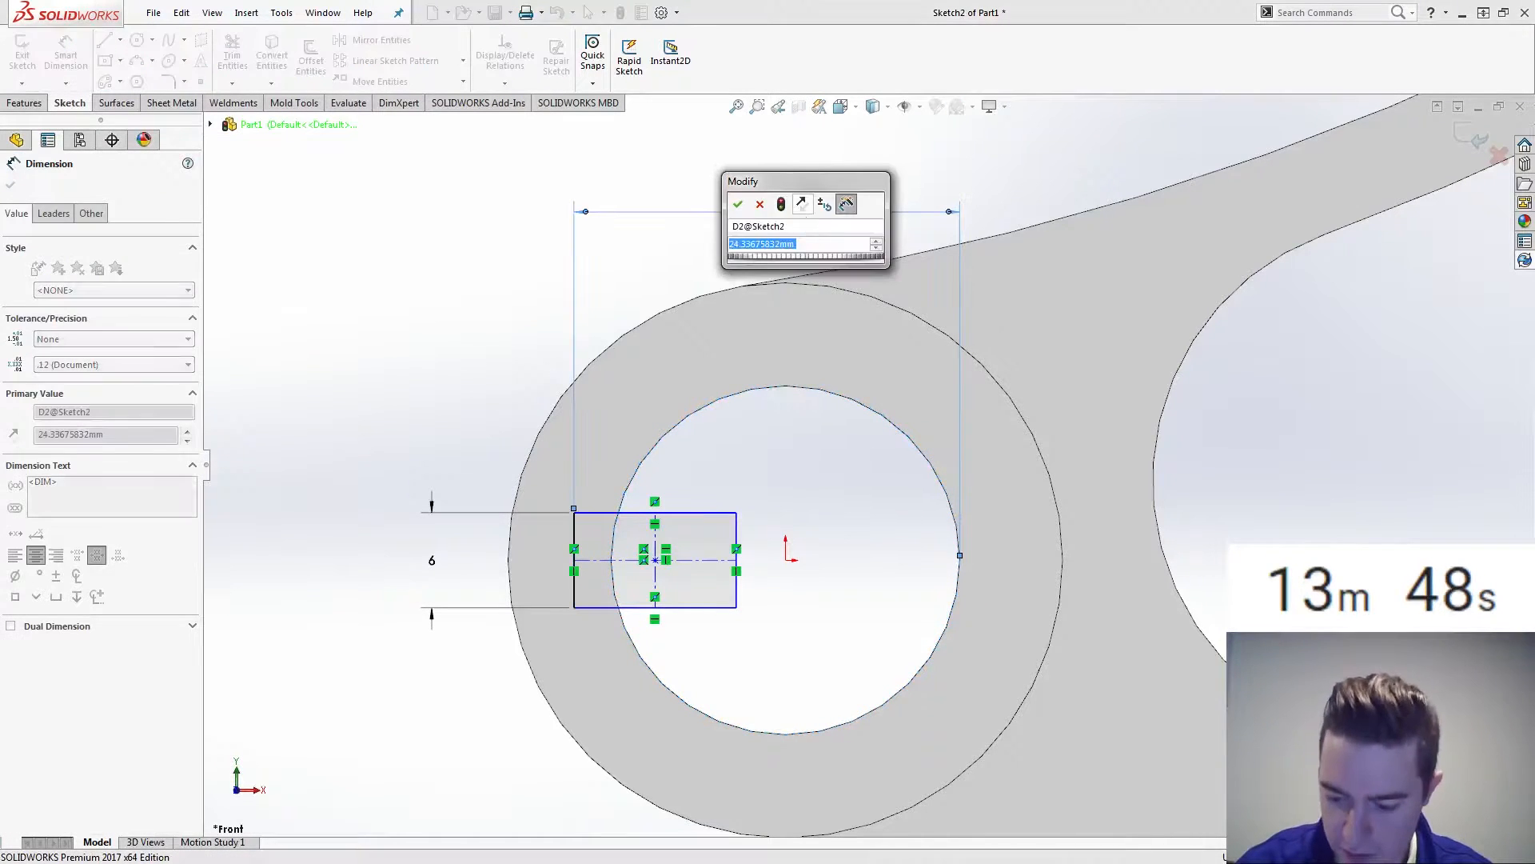
pyautogui.press('Return')
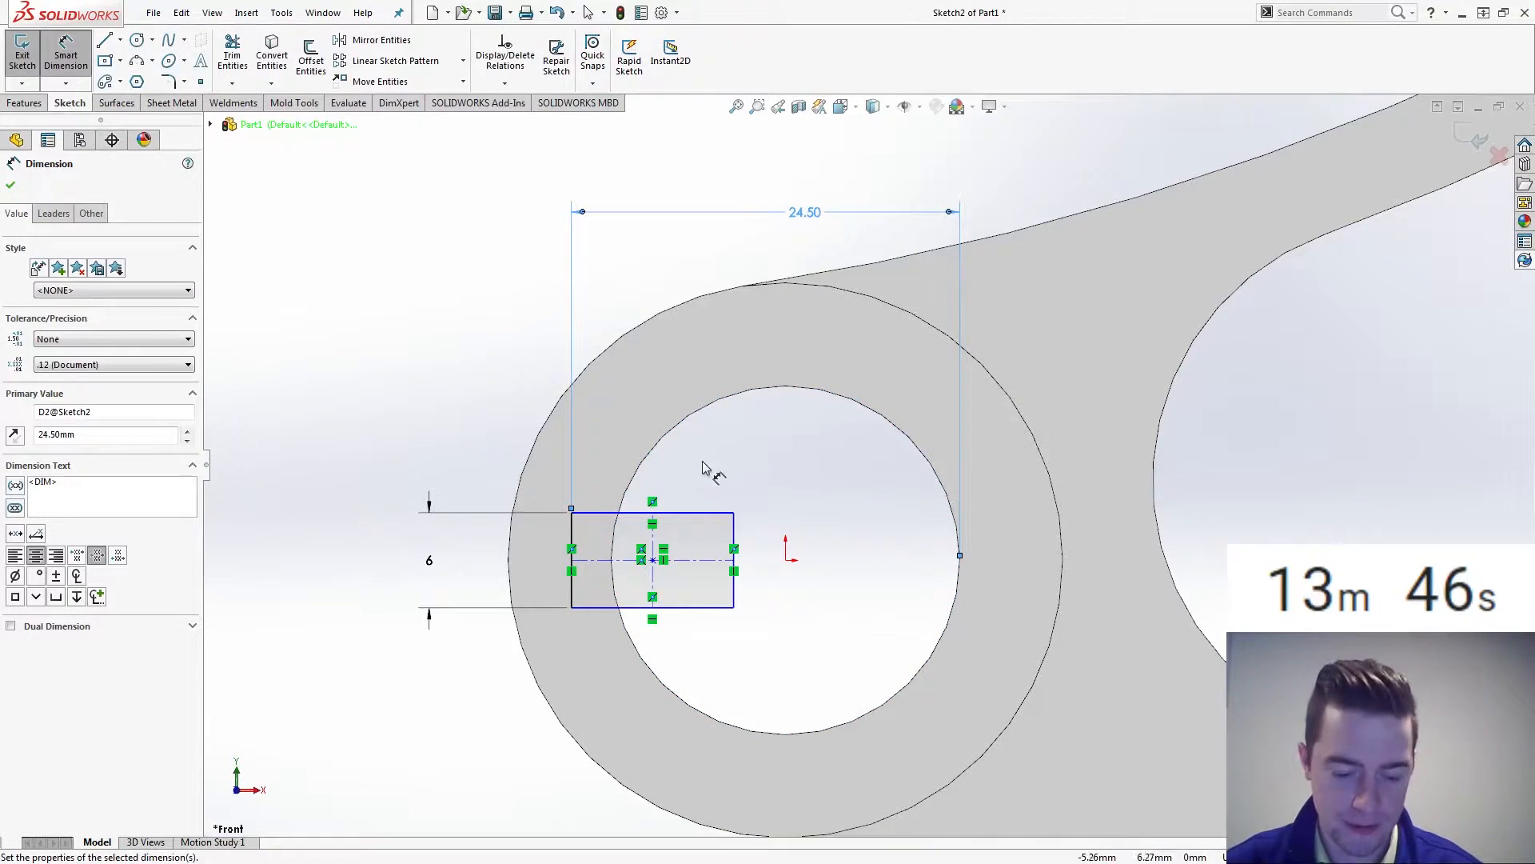
pyautogui.press('Escape')
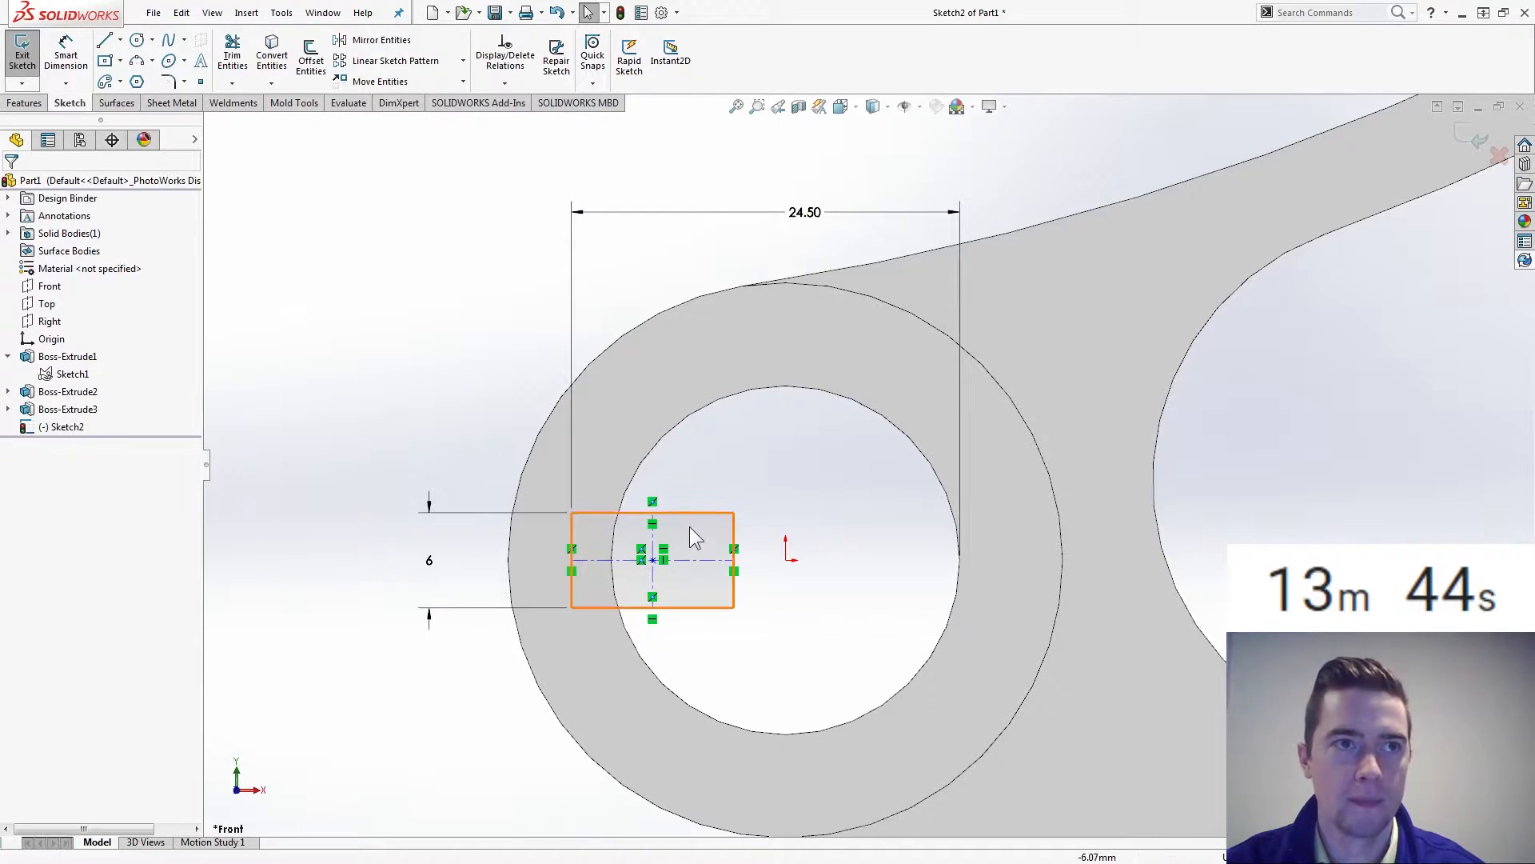
# - Add a horizontal relation between the rectangle's center point and the origin
pyautogui.click(652, 560)
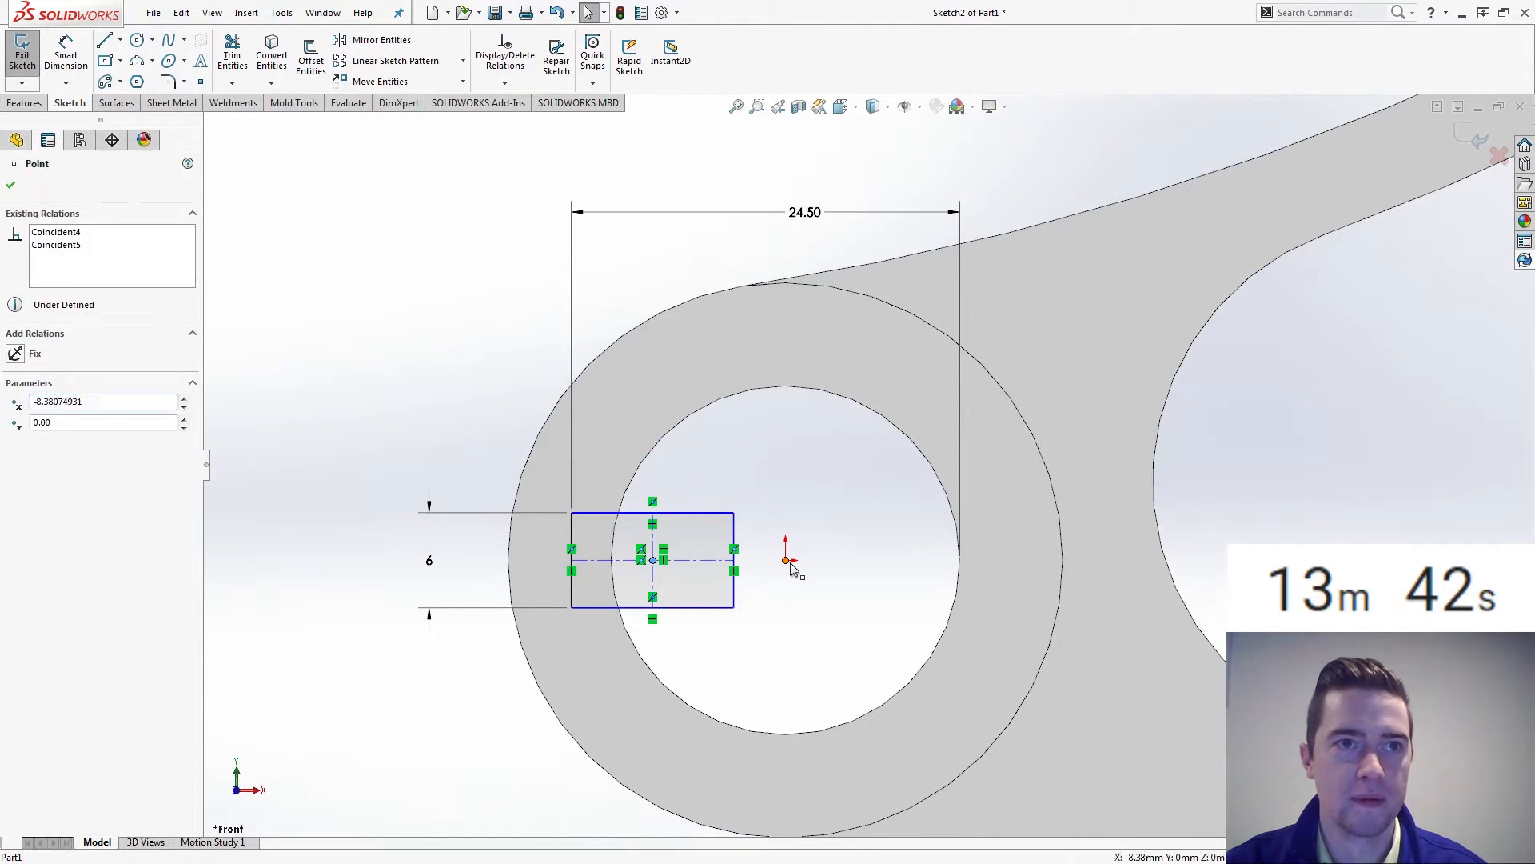
pyautogui.keyDown('ctrl'); pyautogui.click(786, 560); pyautogui.keyUp('ctrl')
pyautogui.click(837, 467)
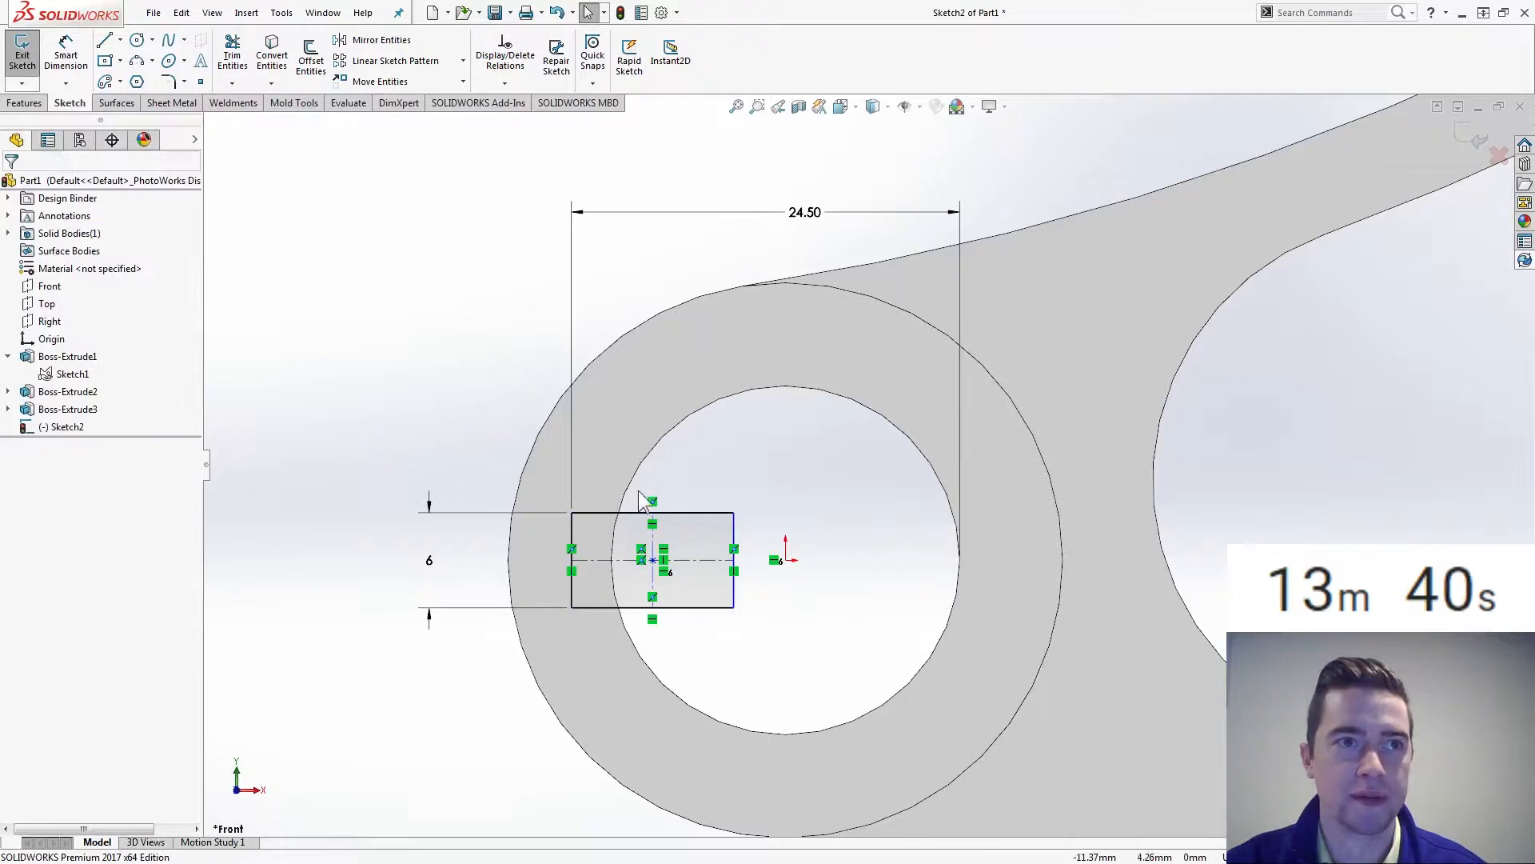
# - Extrude-cut the keyway sketch through all in the reversed direction so the notch runs through the hub
pyautogui.scroll(4, 607, 441)
pyautogui.click(25, 106)
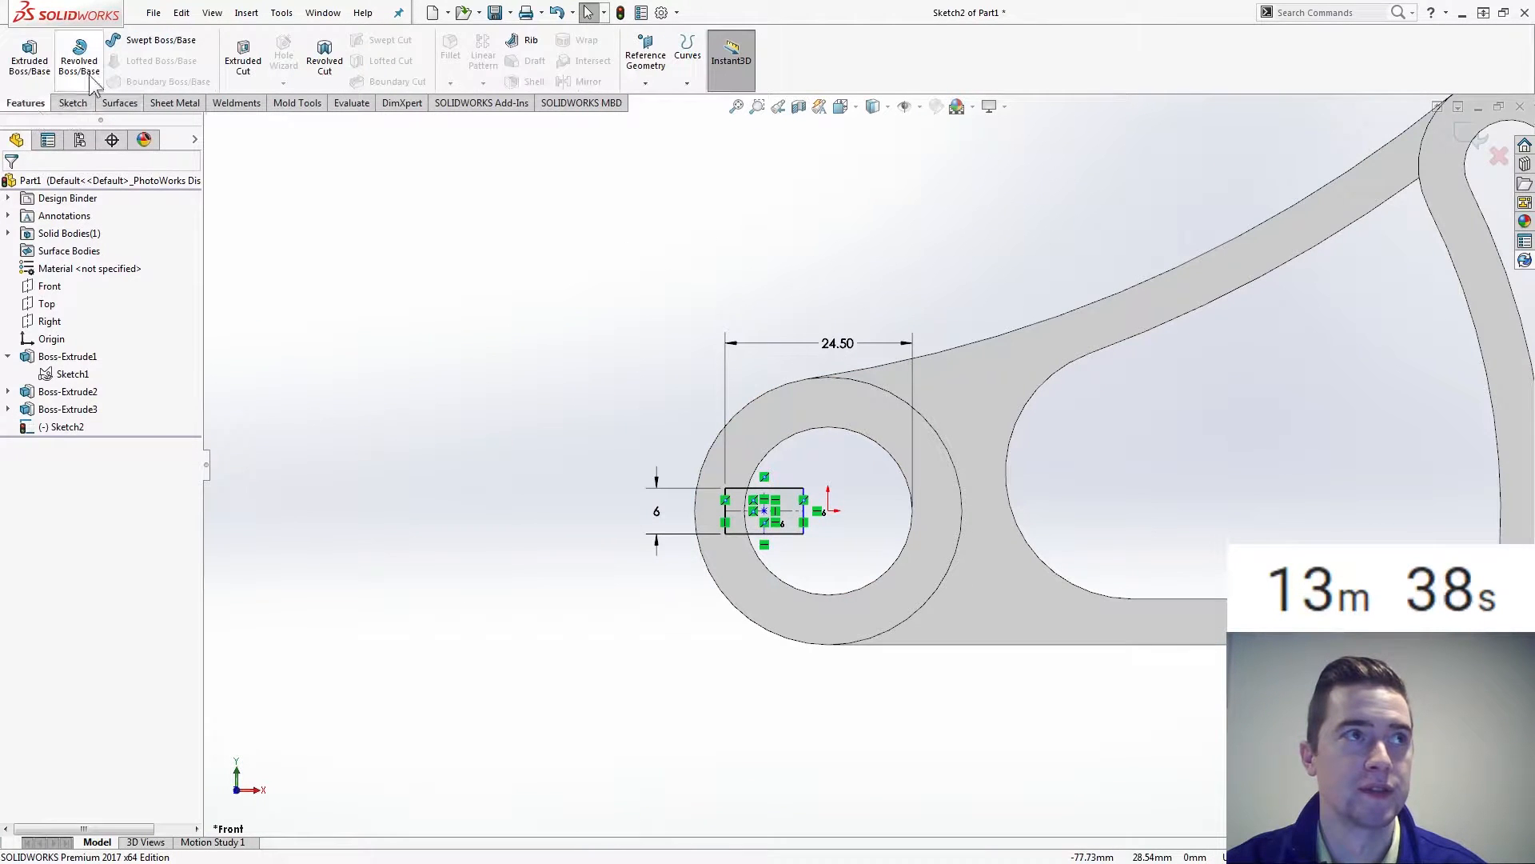
pyautogui.click(243, 56)
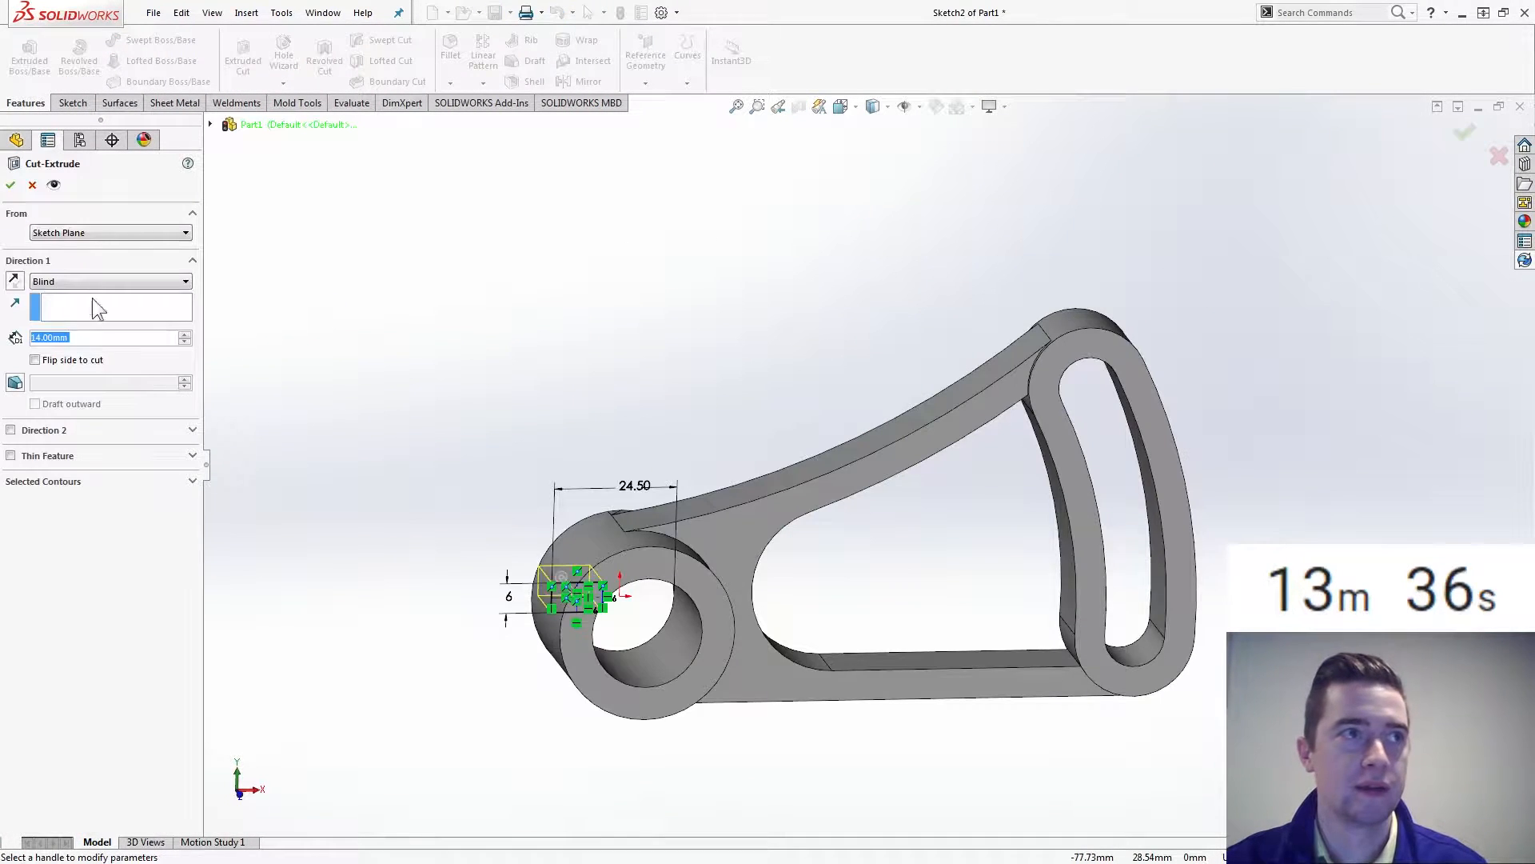
pyautogui.click(88, 282)
pyautogui.click(92, 302)
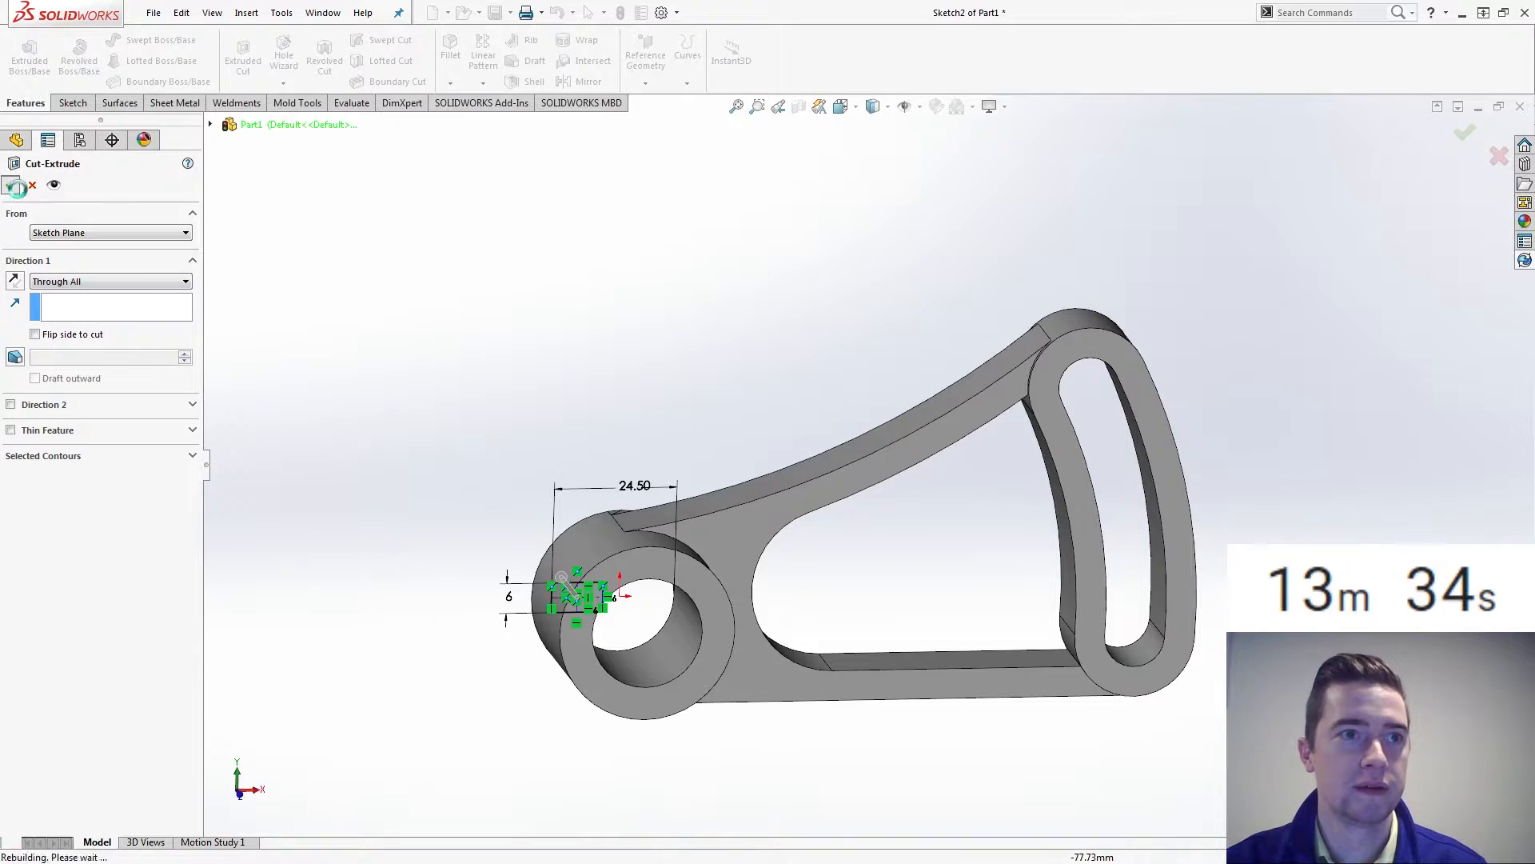
pyautogui.click(15, 280)
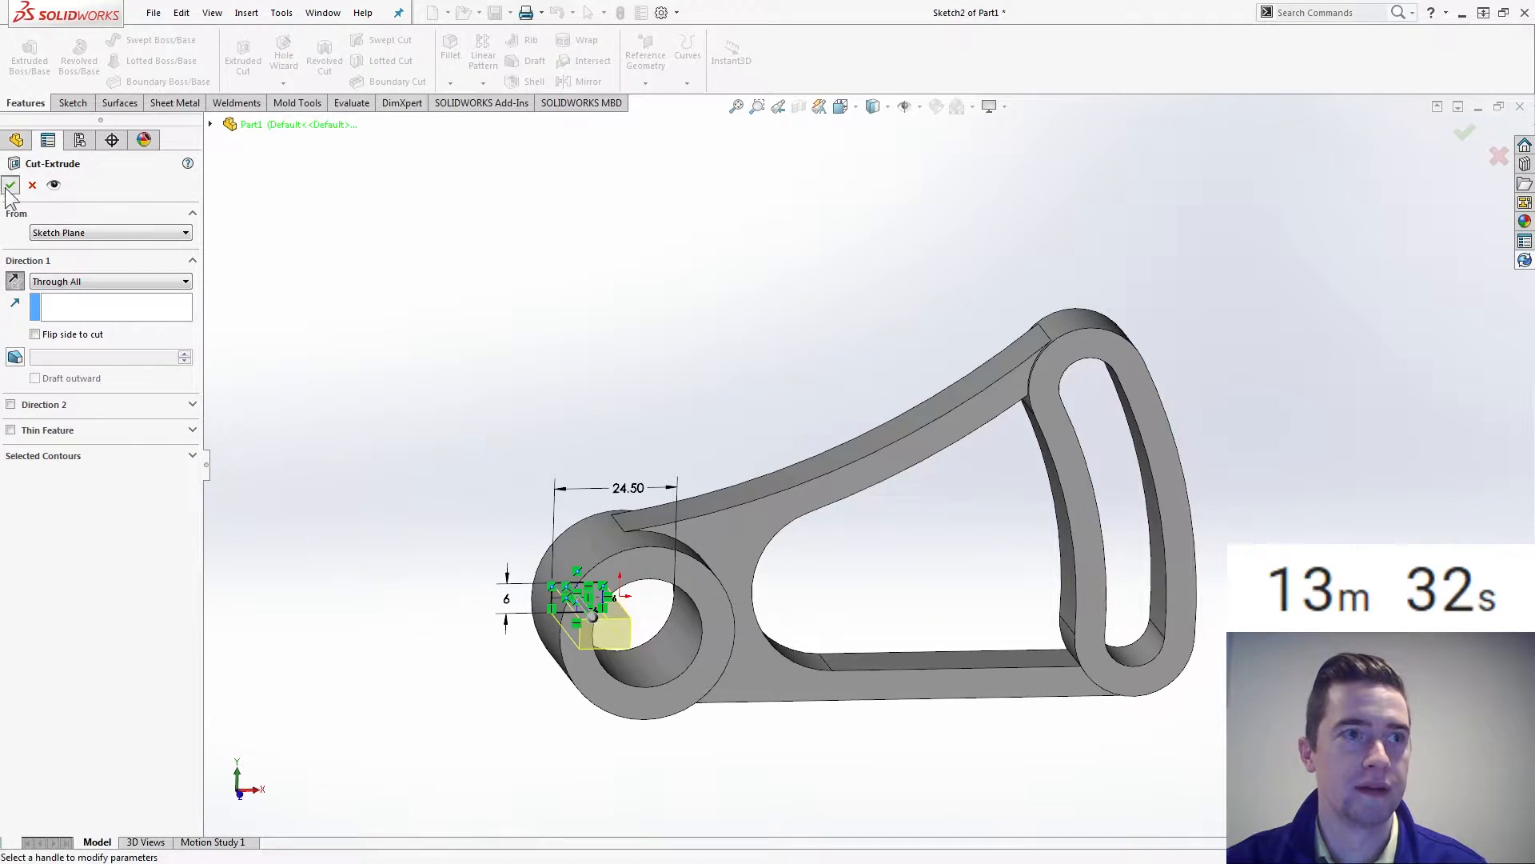
pyautogui.click(10, 186)
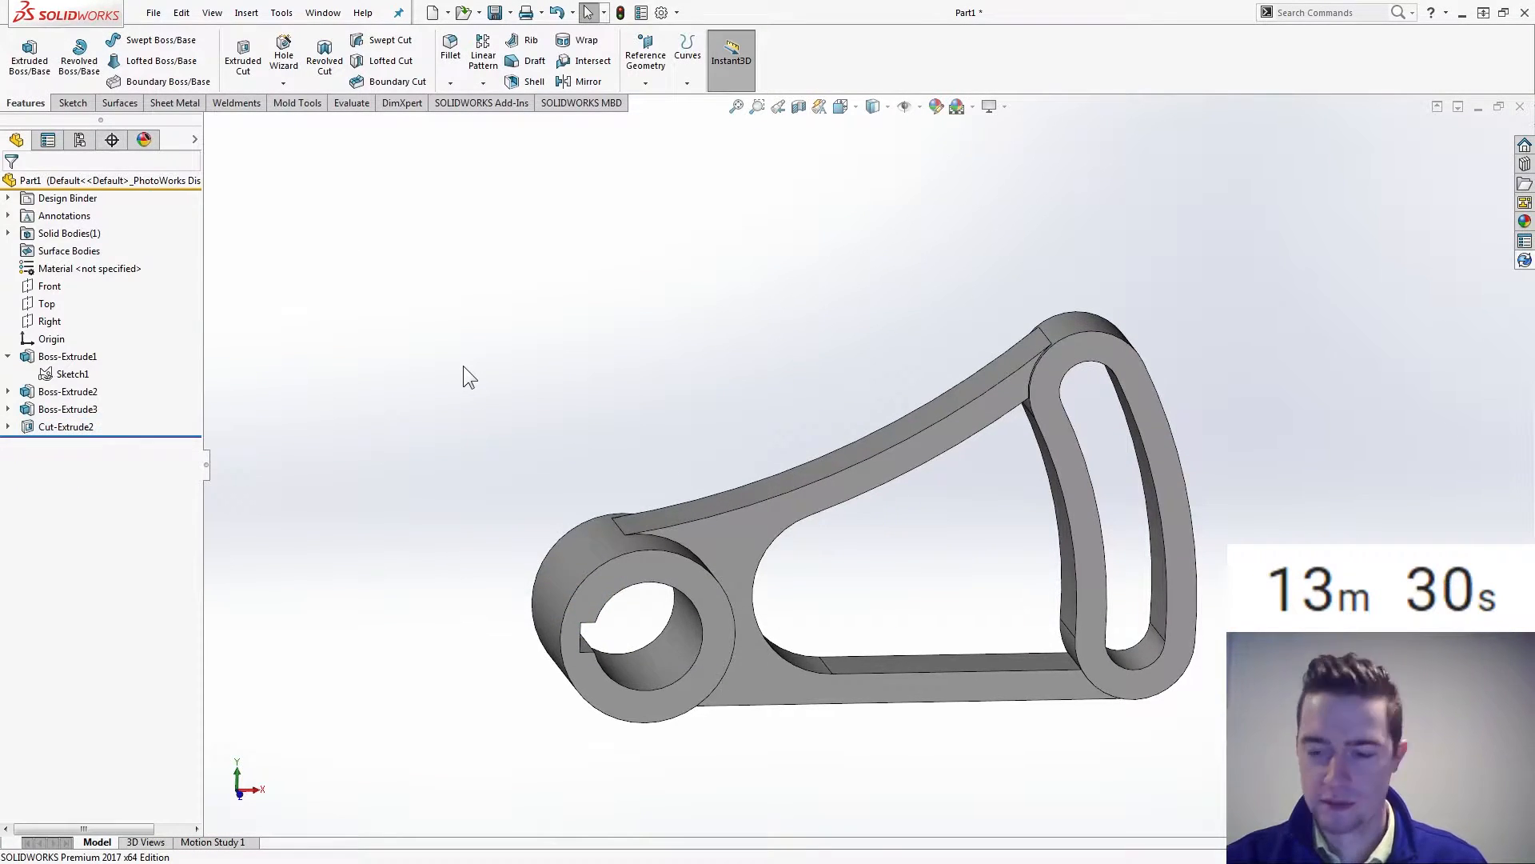
pyautogui.moveTo(463, 366); pyautogui.dragTo(545, 256, button='middle')
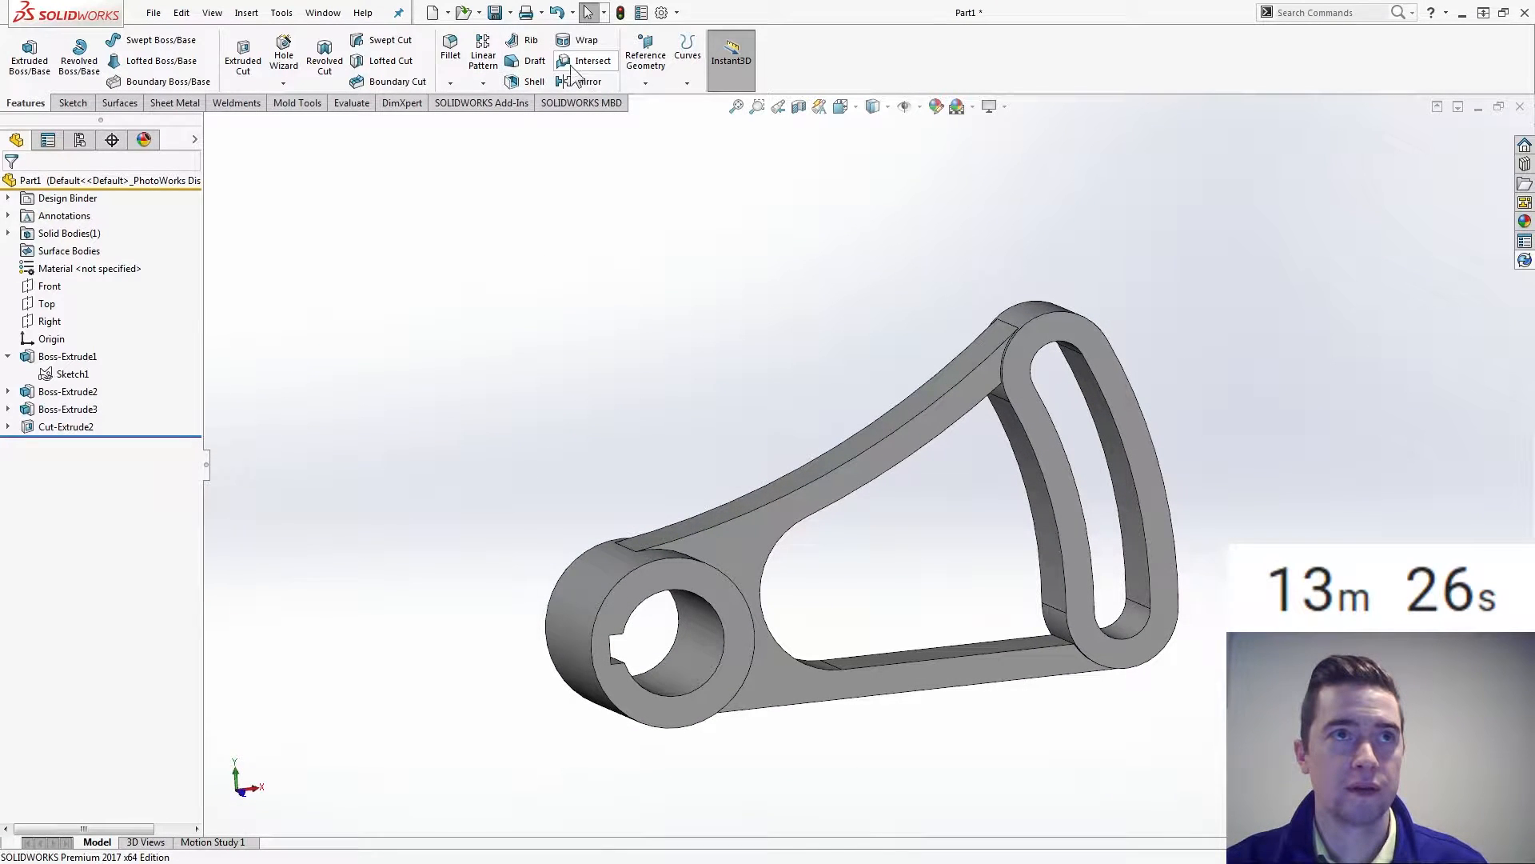
# - Apply a 4 mm fillet along the edges where the web meets the hub on both sides
pyautogui.click(450, 48)
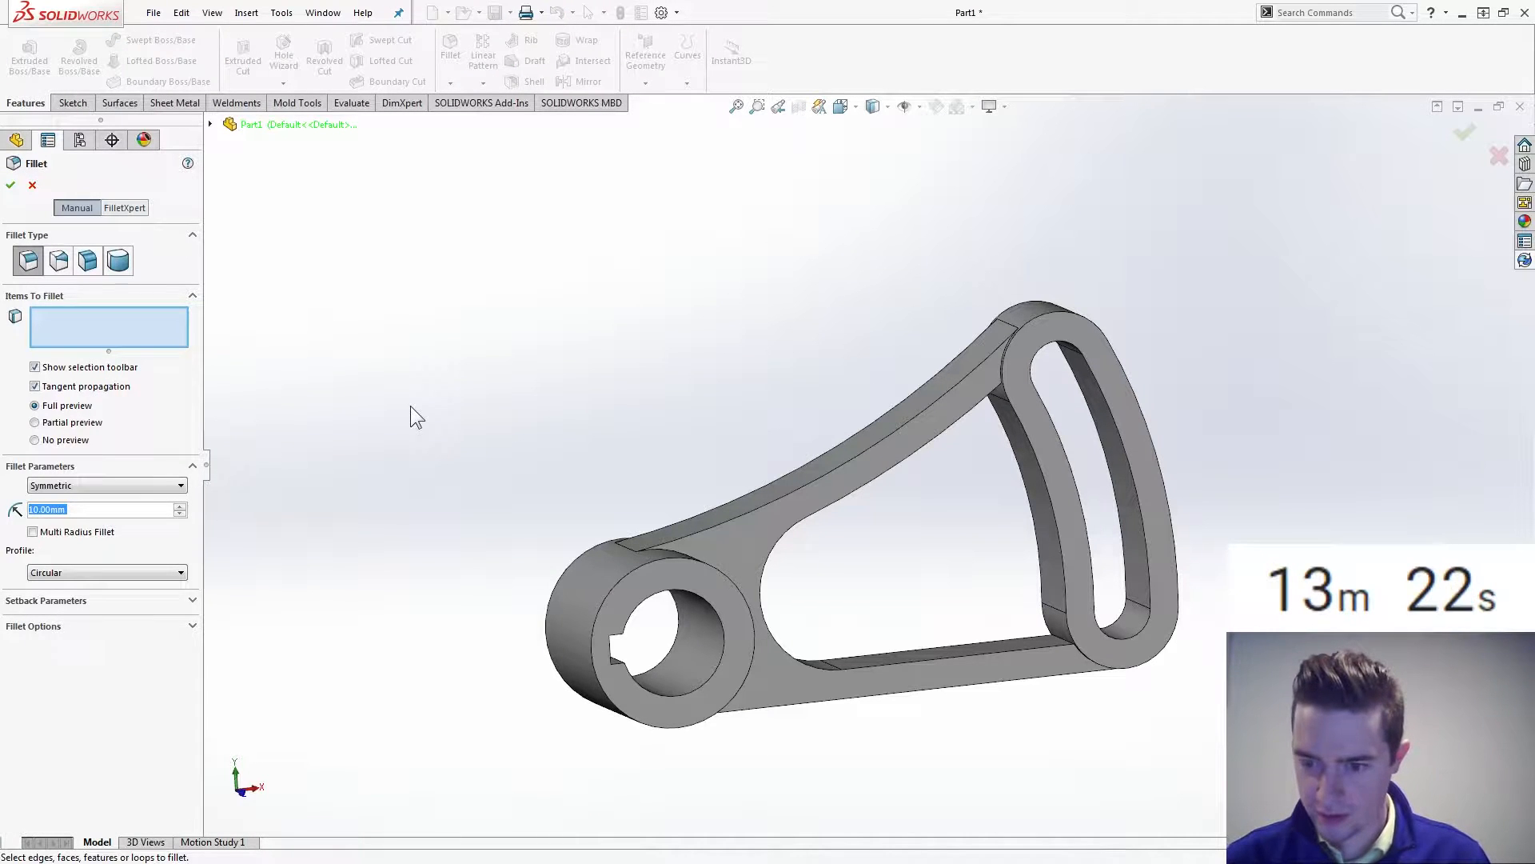
pyautogui.moveTo(702, 537); pyautogui.dragTo(872, 720, button='middle')
pyautogui.click(731, 573)
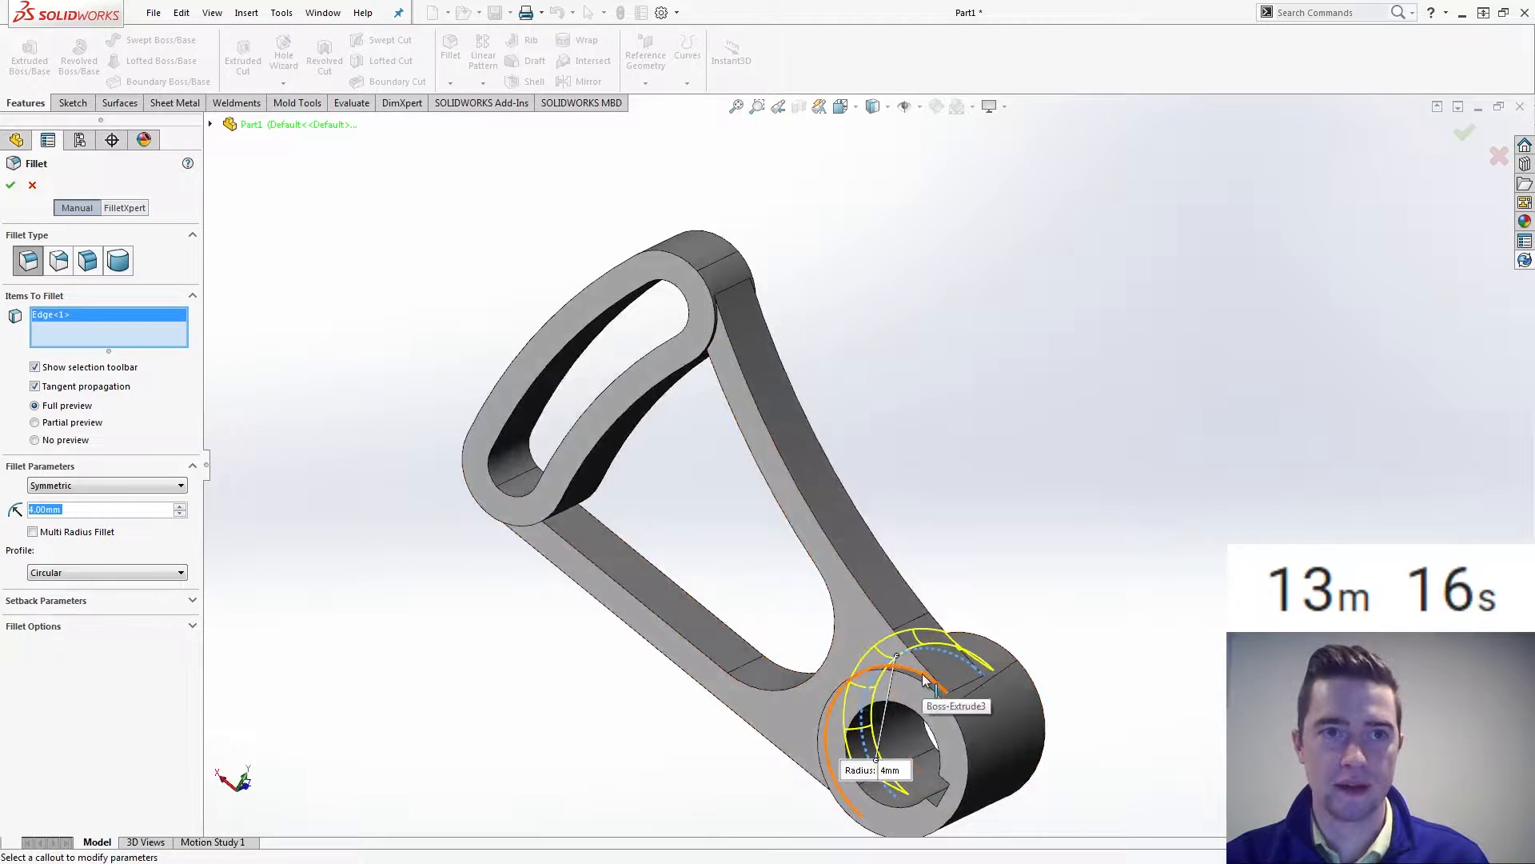
pyautogui.click(927, 684)
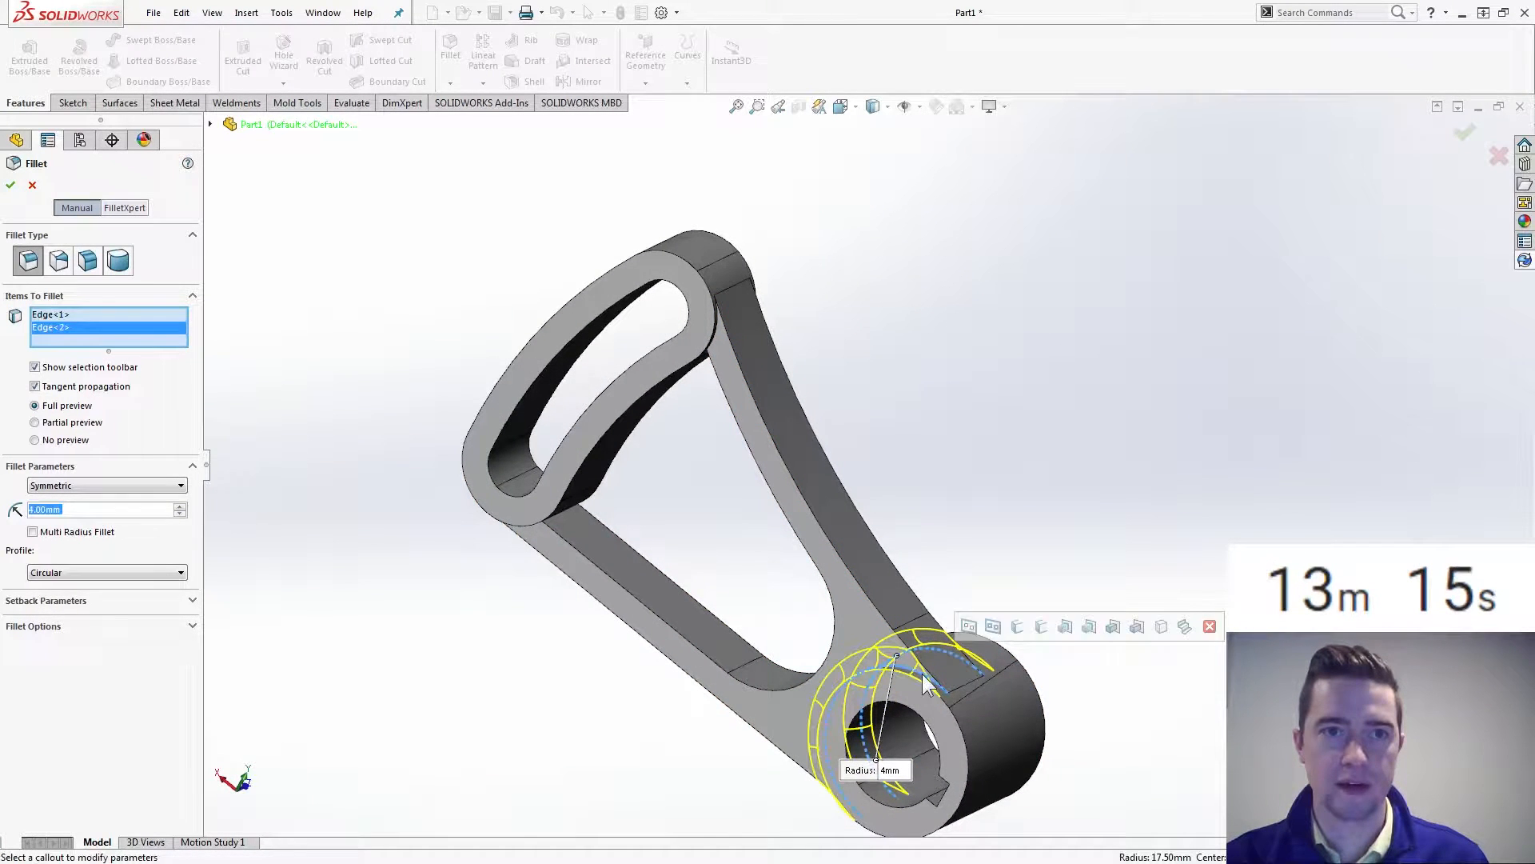
pyautogui.click(10, 184)
pyautogui.moveTo(379, 422); pyautogui.dragTo(421, 390, button='middle')
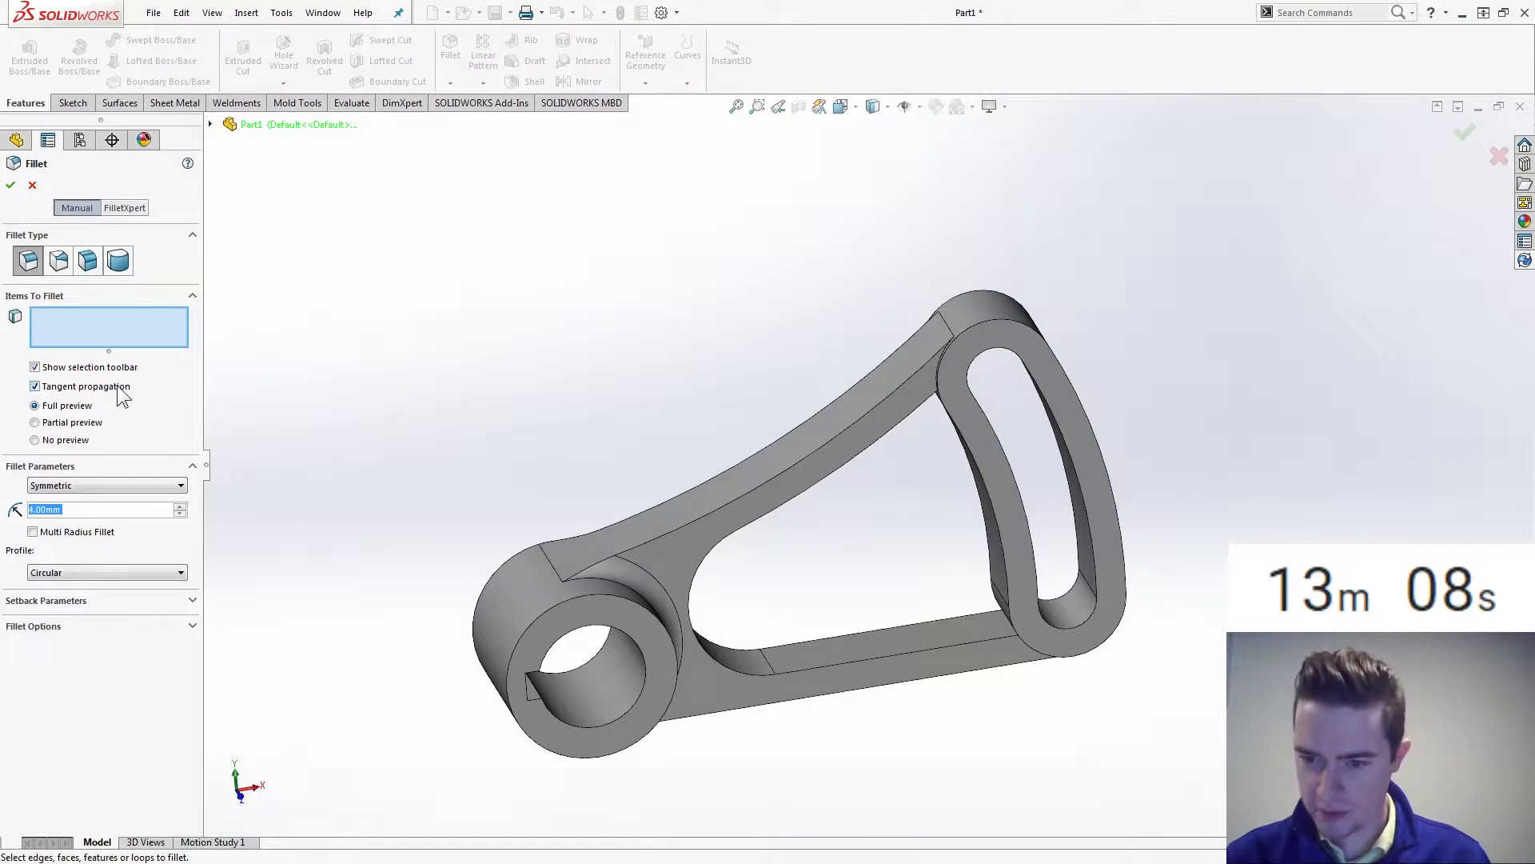
pyautogui.write('2')
pyautogui.press('Return')
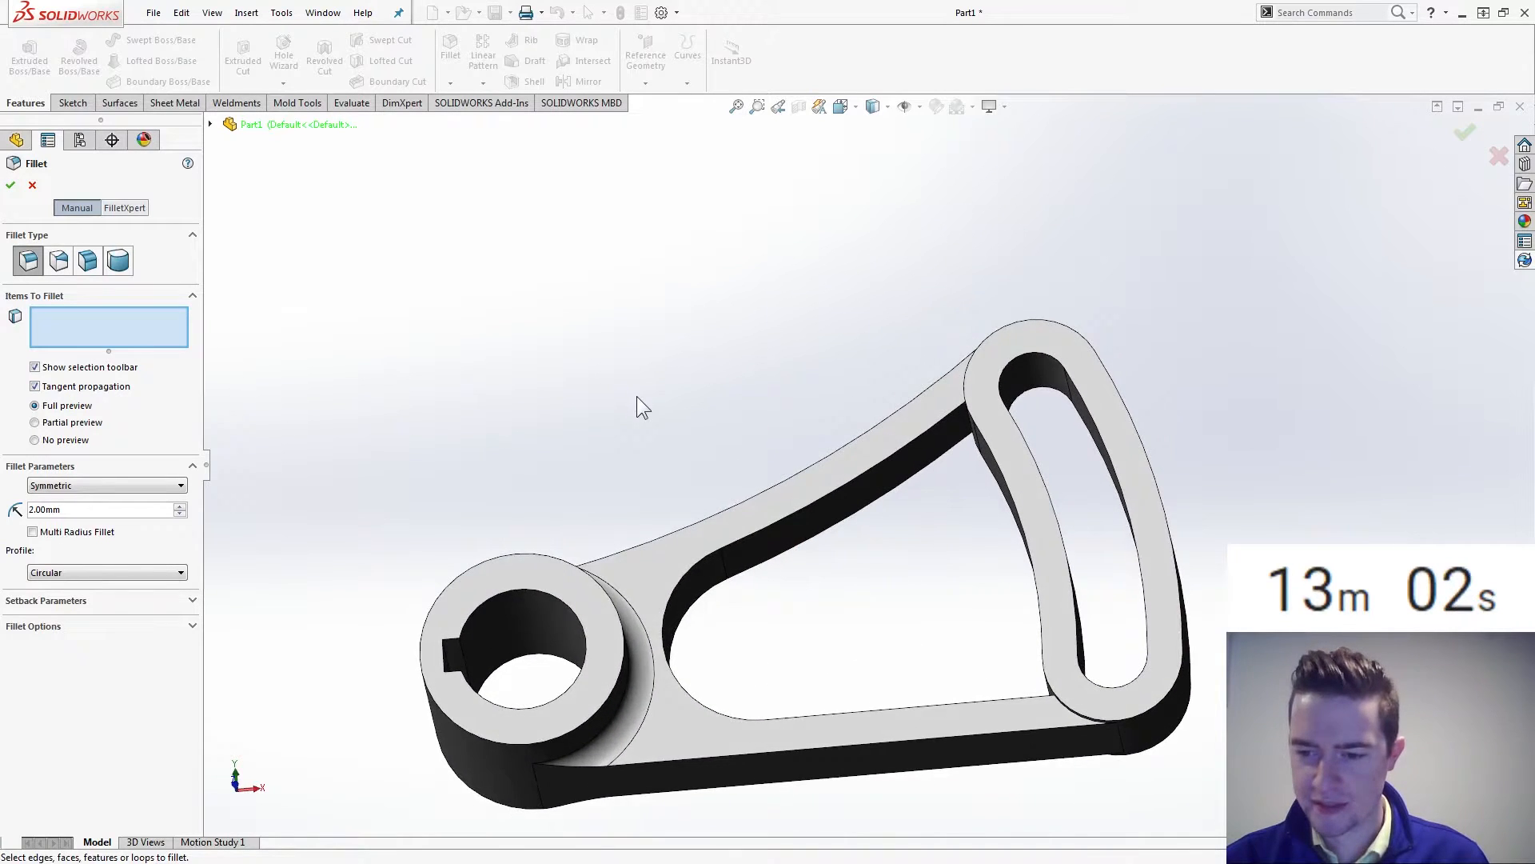
pyautogui.moveTo(808, 464); pyautogui.dragTo(851, 453, button='middle')
pyautogui.click(850, 452)
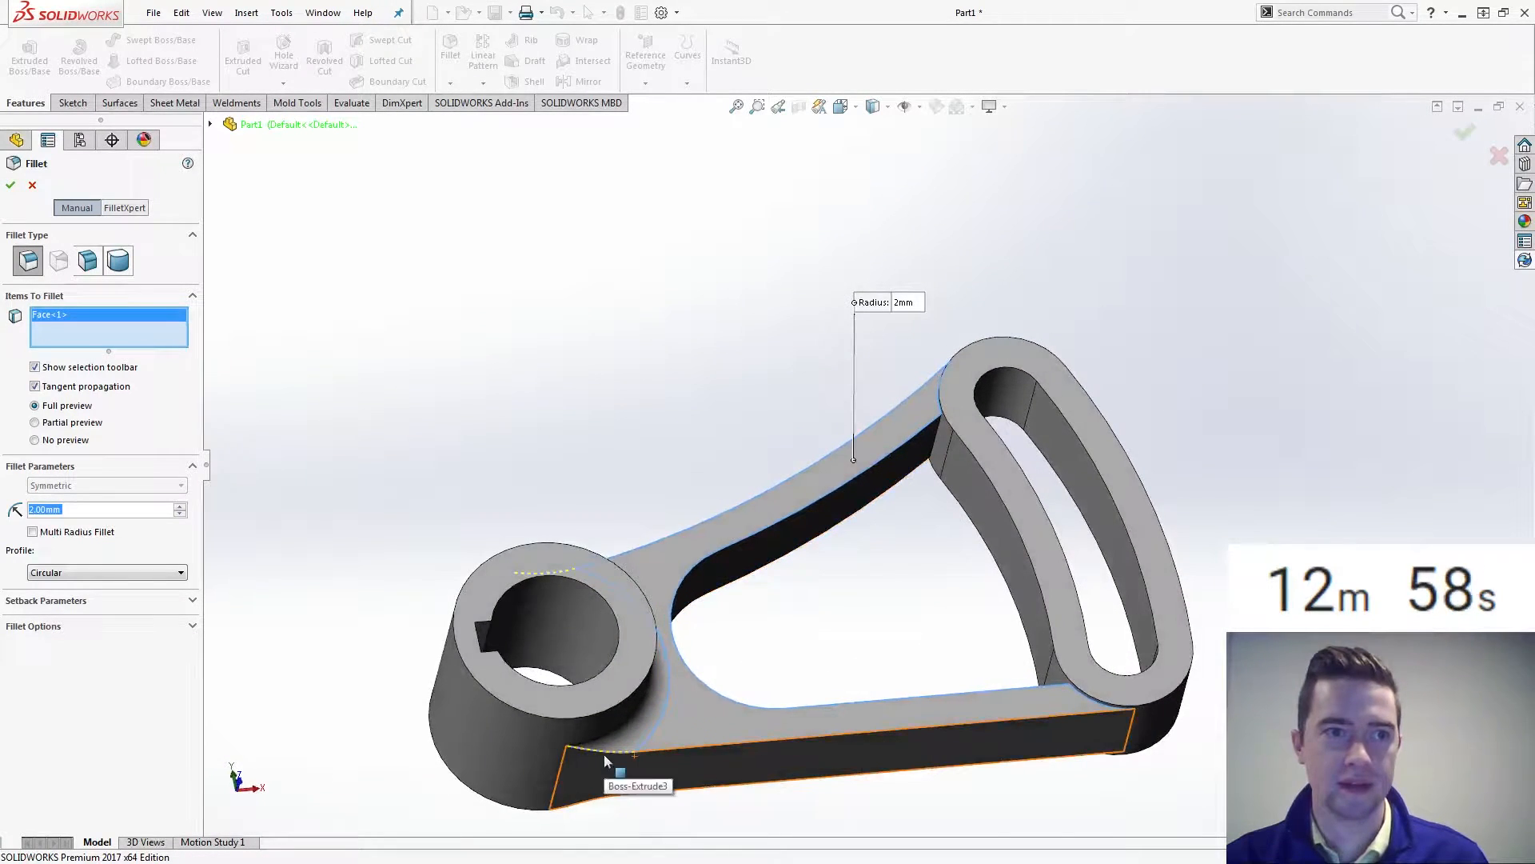
pyautogui.rightClick(118, 337)
pyautogui.click(148, 355)
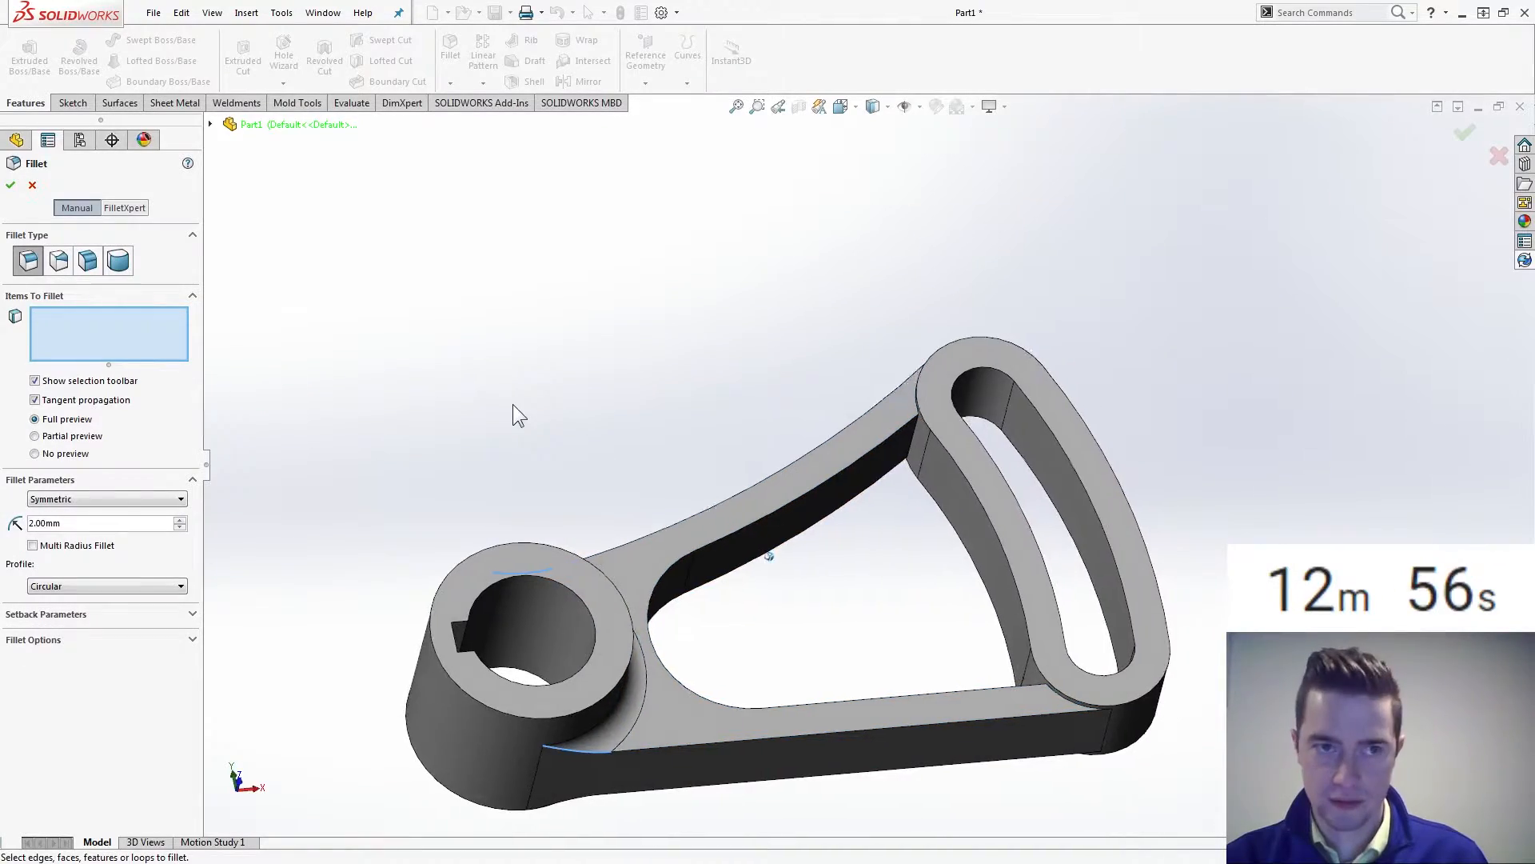
pyautogui.click(32, 185)
# - Roll the feature history back to just after the keyway cut, ahead of the existing fillets
pyautogui.click(68, 410)
pyautogui.moveTo(104, 454); pyautogui.dragTo(104, 436)
pyautogui.click(450, 48)
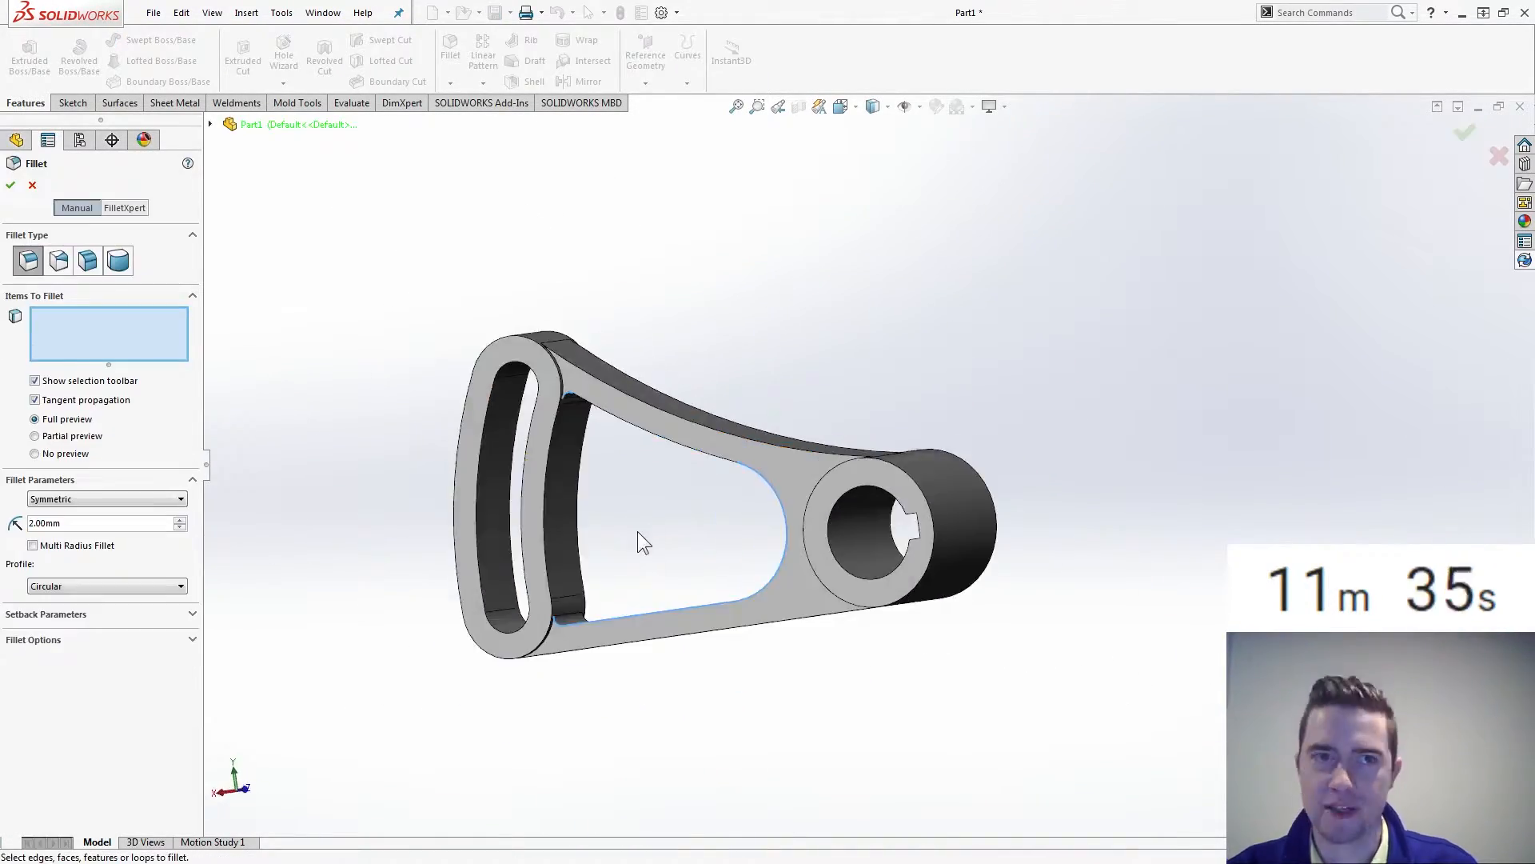
pyautogui.click(10, 184)
pyautogui.click(50, 445)
pyautogui.click(31, 185)
pyautogui.click(451, 48)
pyautogui.click(726, 468)
pyautogui.click(627, 520)
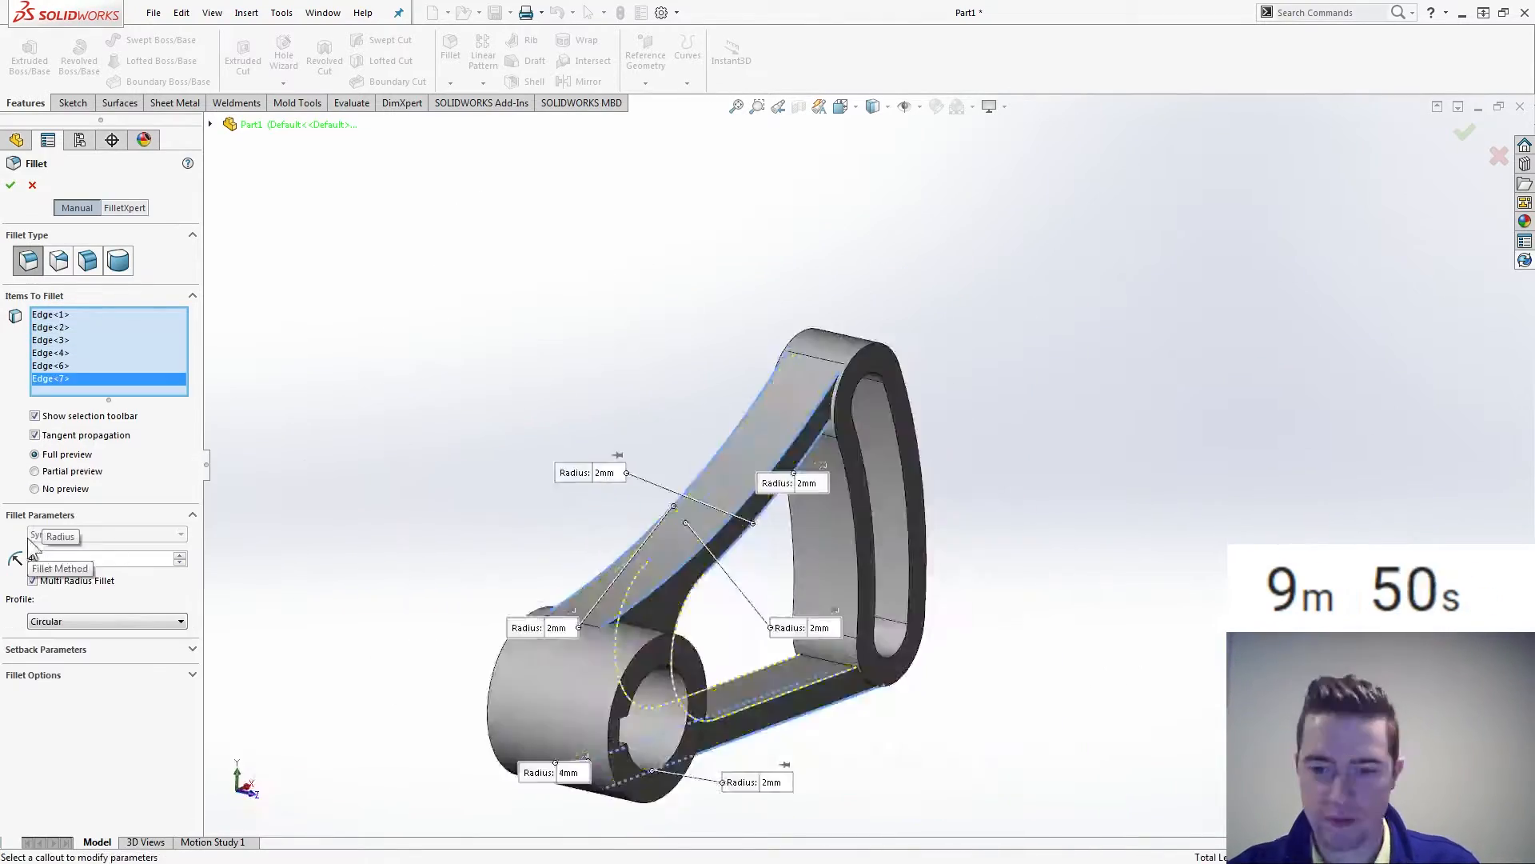
pyautogui.click(802, 726)
pyautogui.click(32, 185)
pyautogui.moveTo(349, 404); pyautogui.dragTo(512, 371, button='middle')
# - Start a constant-size symmetric fillet with a 2 mm radius
pyautogui.click(450, 48)
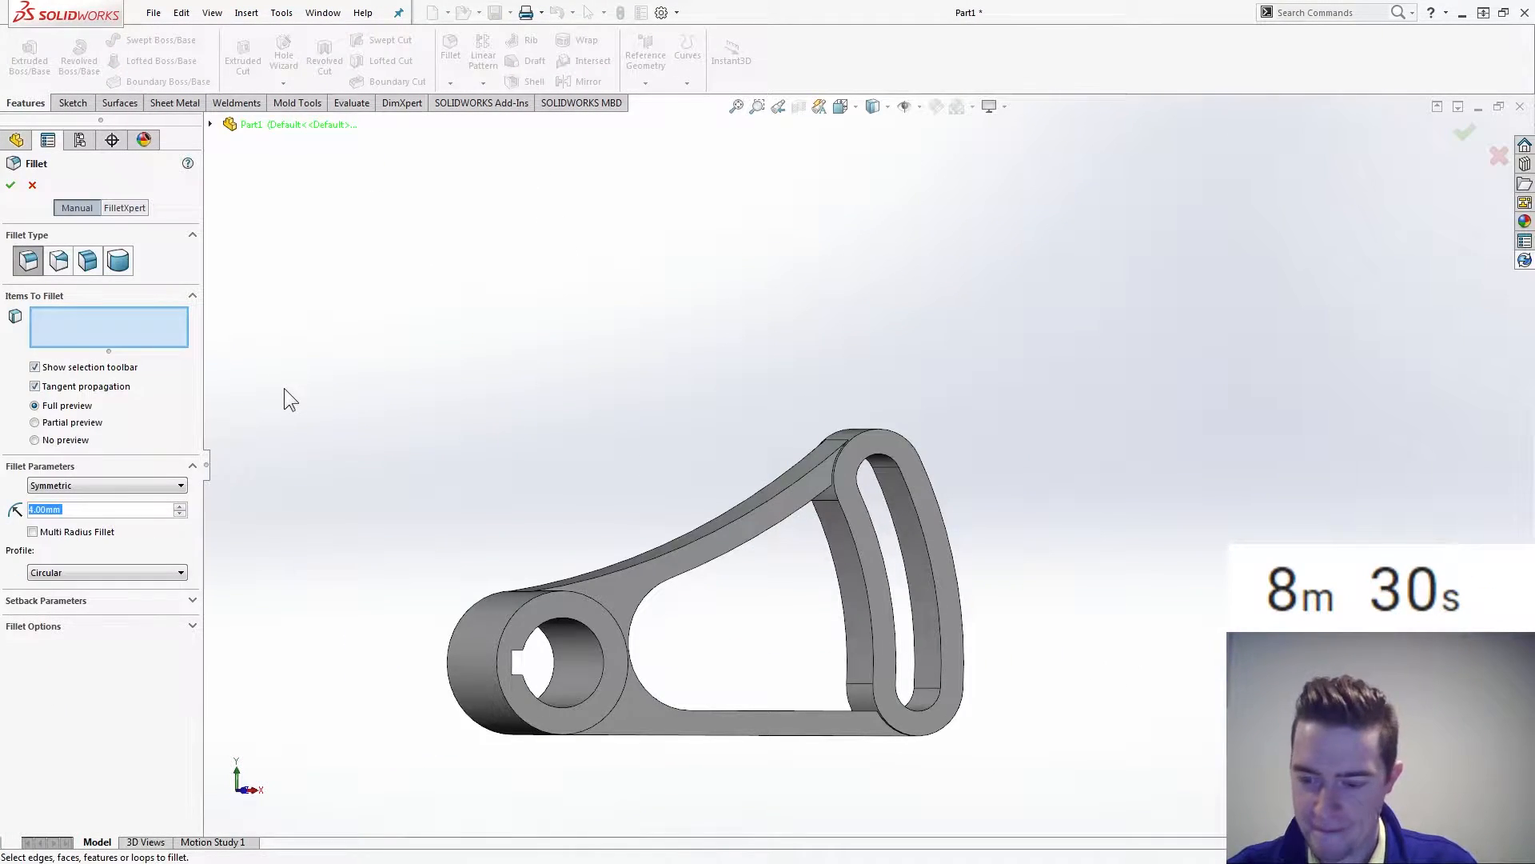
pyautogui.write('2')
pyautogui.moveTo(605, 406); pyautogui.dragTo(846, 696, button='middle')
pyautogui.click(806, 578)
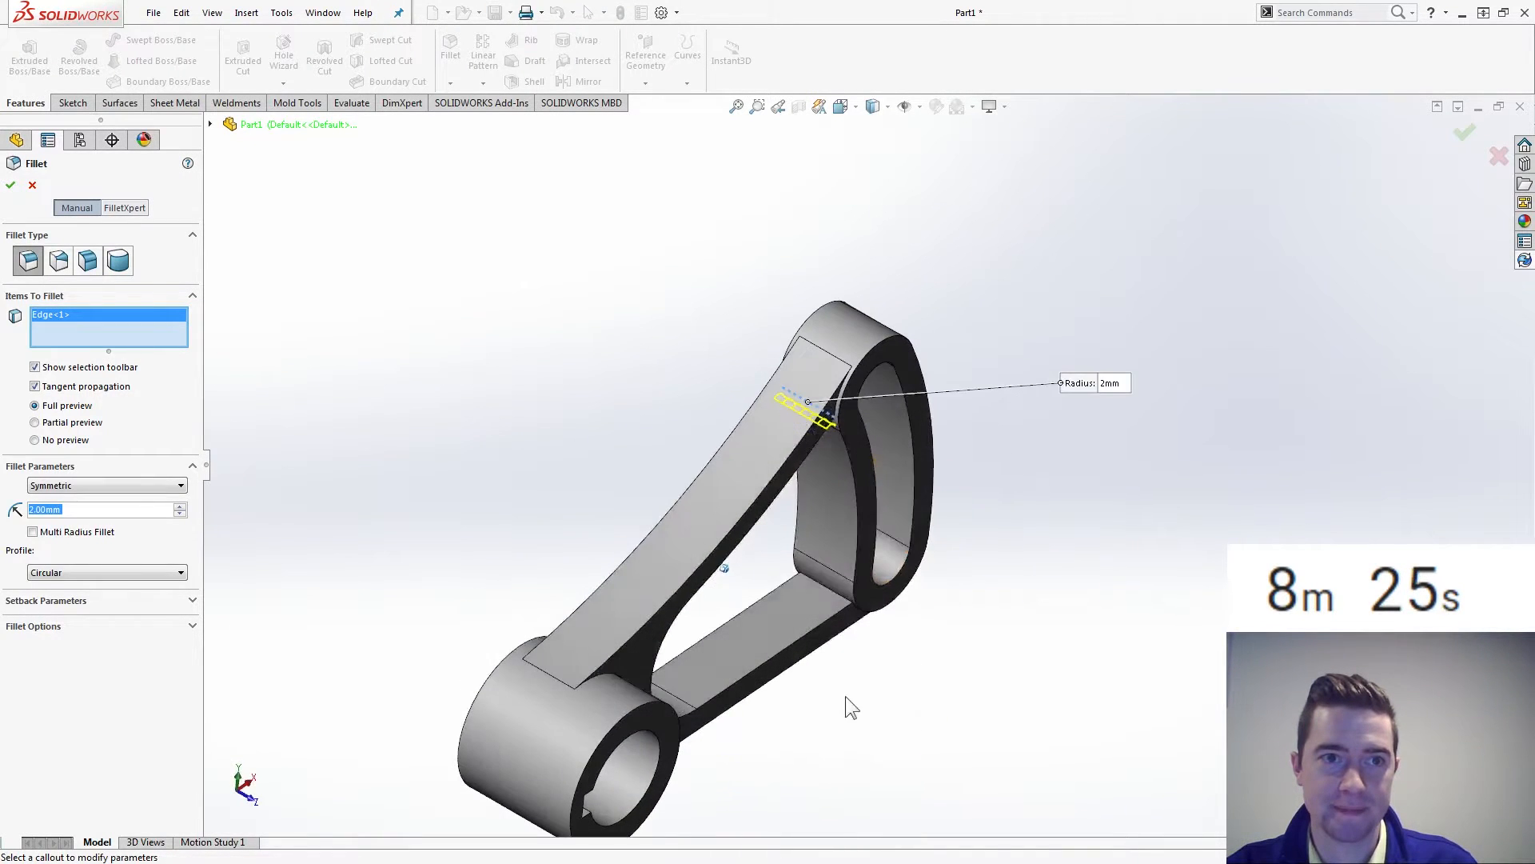
pyautogui.click(833, 590)
pyautogui.scroll(-5, 857, 636)
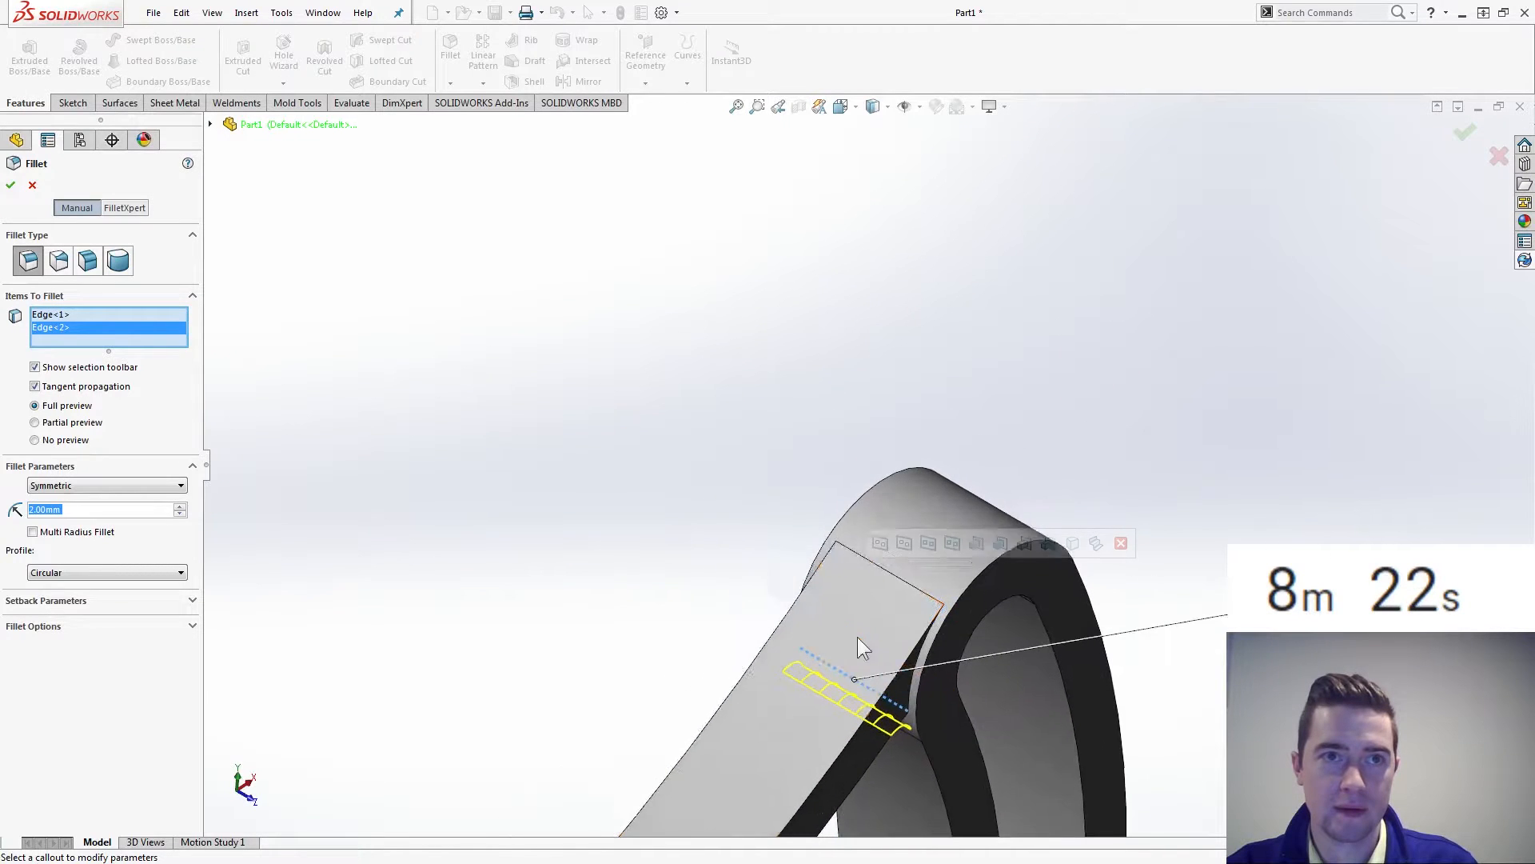
pyautogui.click(918, 654)
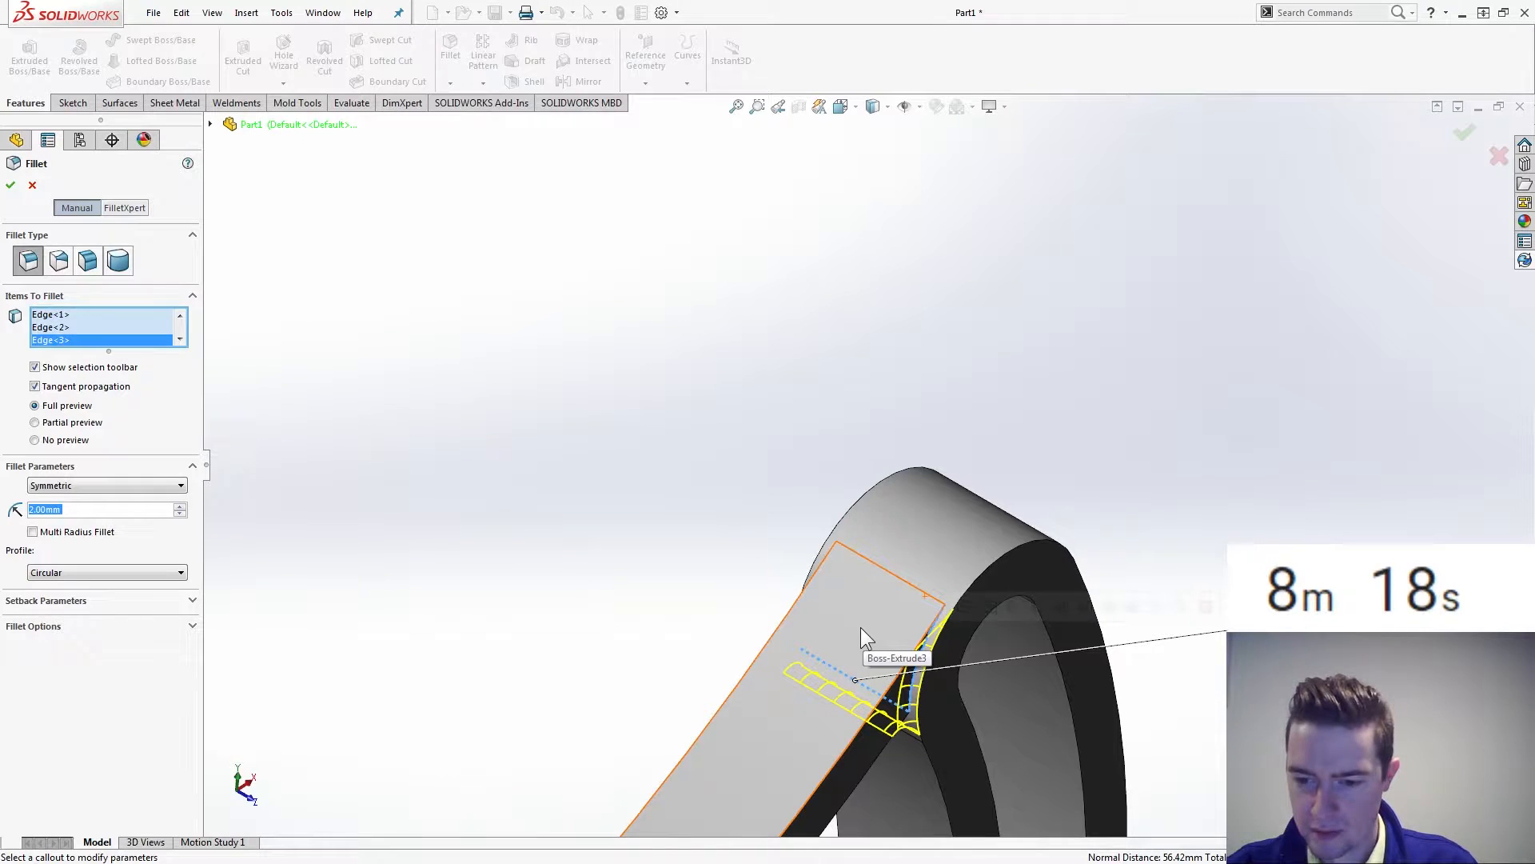
pyautogui.scroll(-2, 861, 627)
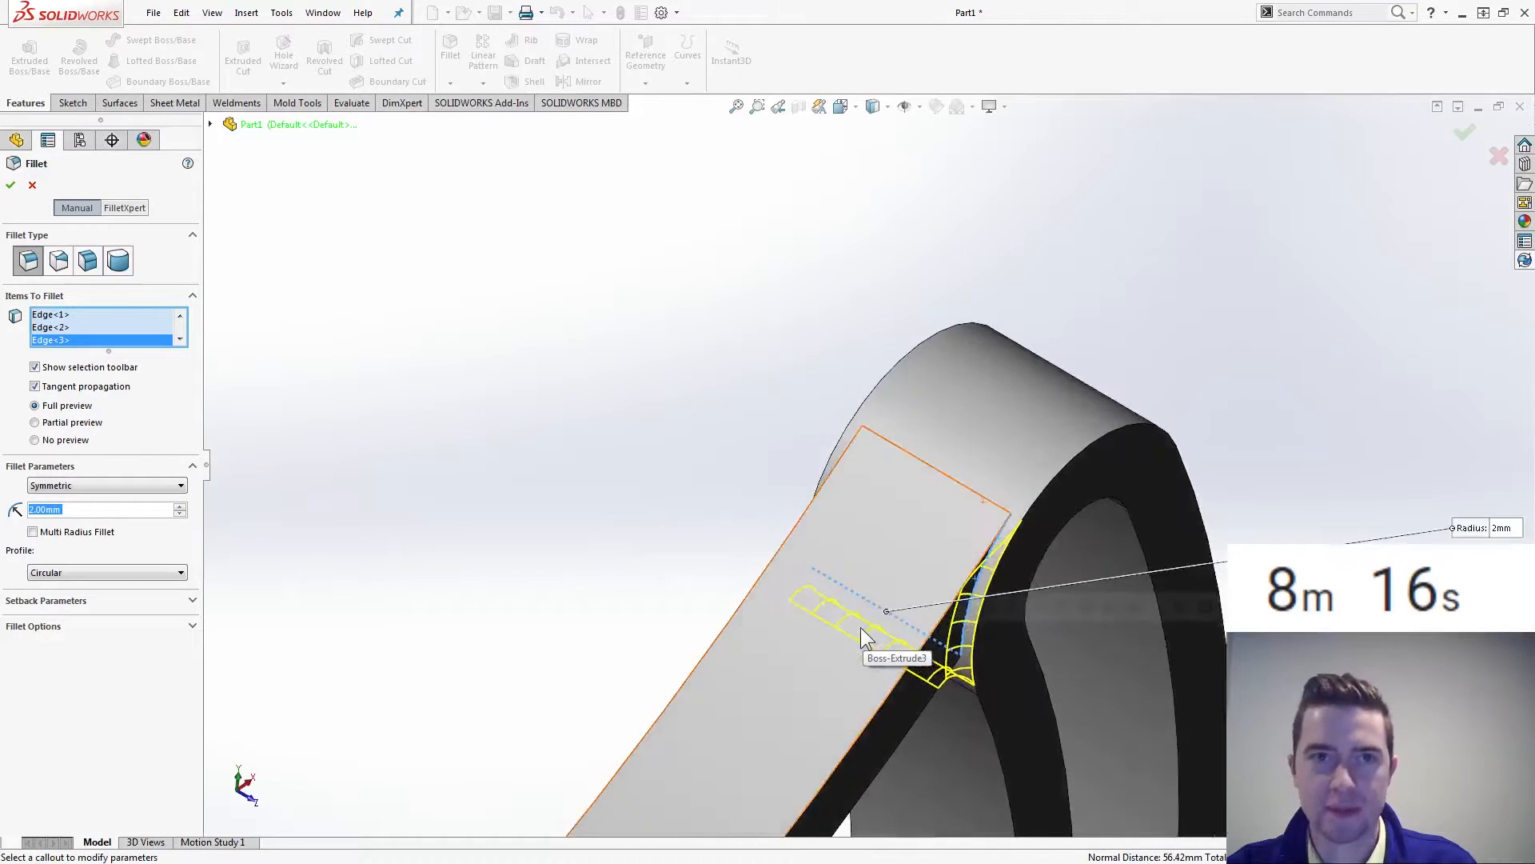
pyautogui.moveTo(860, 627); pyautogui.dragTo(933, 689, button='middle')
pyautogui.click(890, 657)
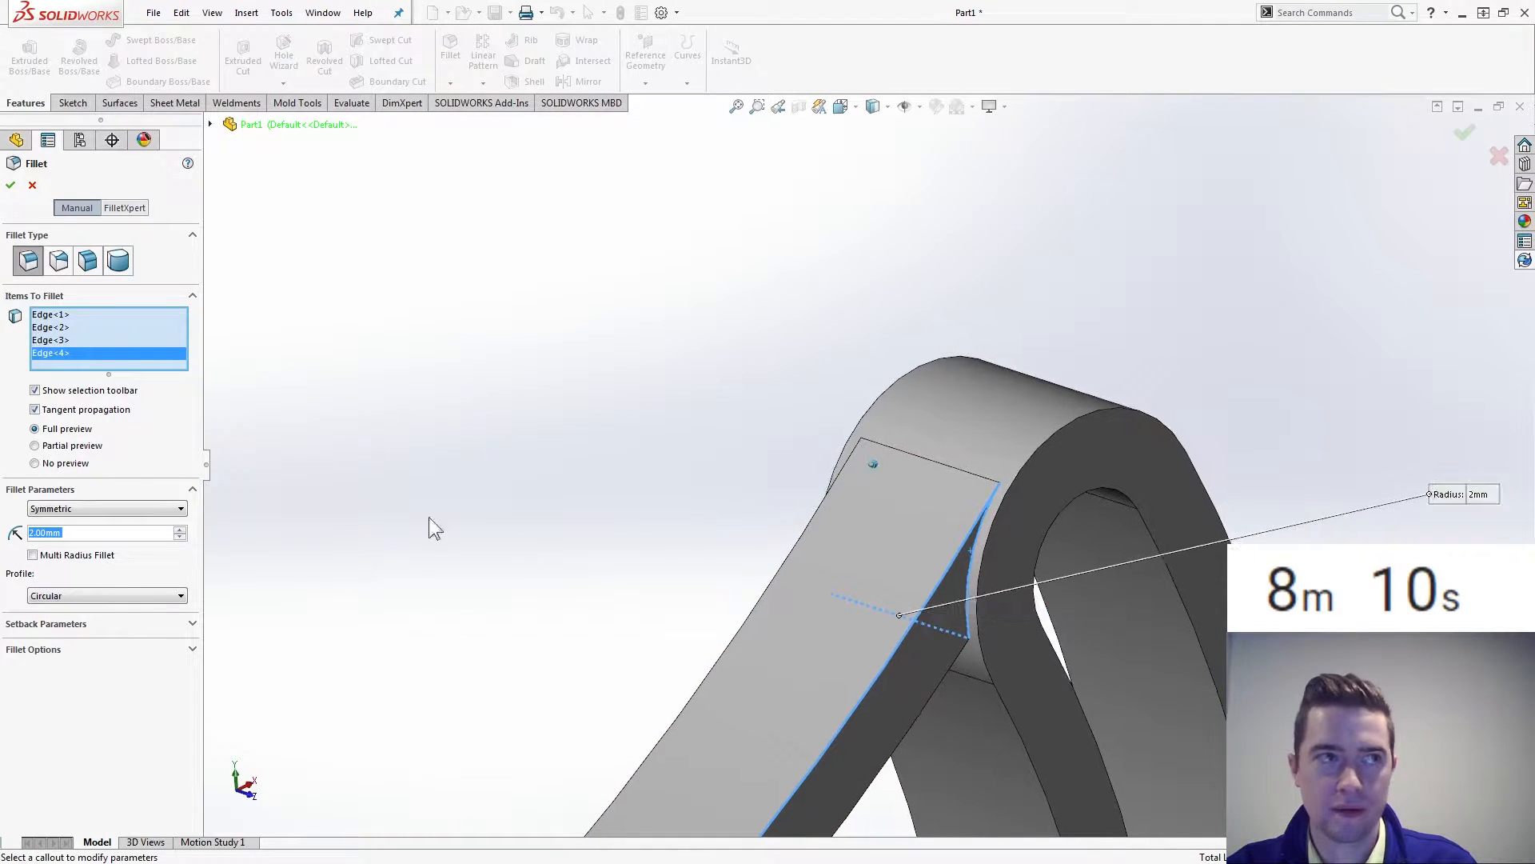
pyautogui.scroll(2, 429, 517)
pyautogui.rightClick(128, 338)
pyautogui.click(153, 351)
pyautogui.scroll(2, 564, 465)
pyautogui.scroll(2, 565, 465)
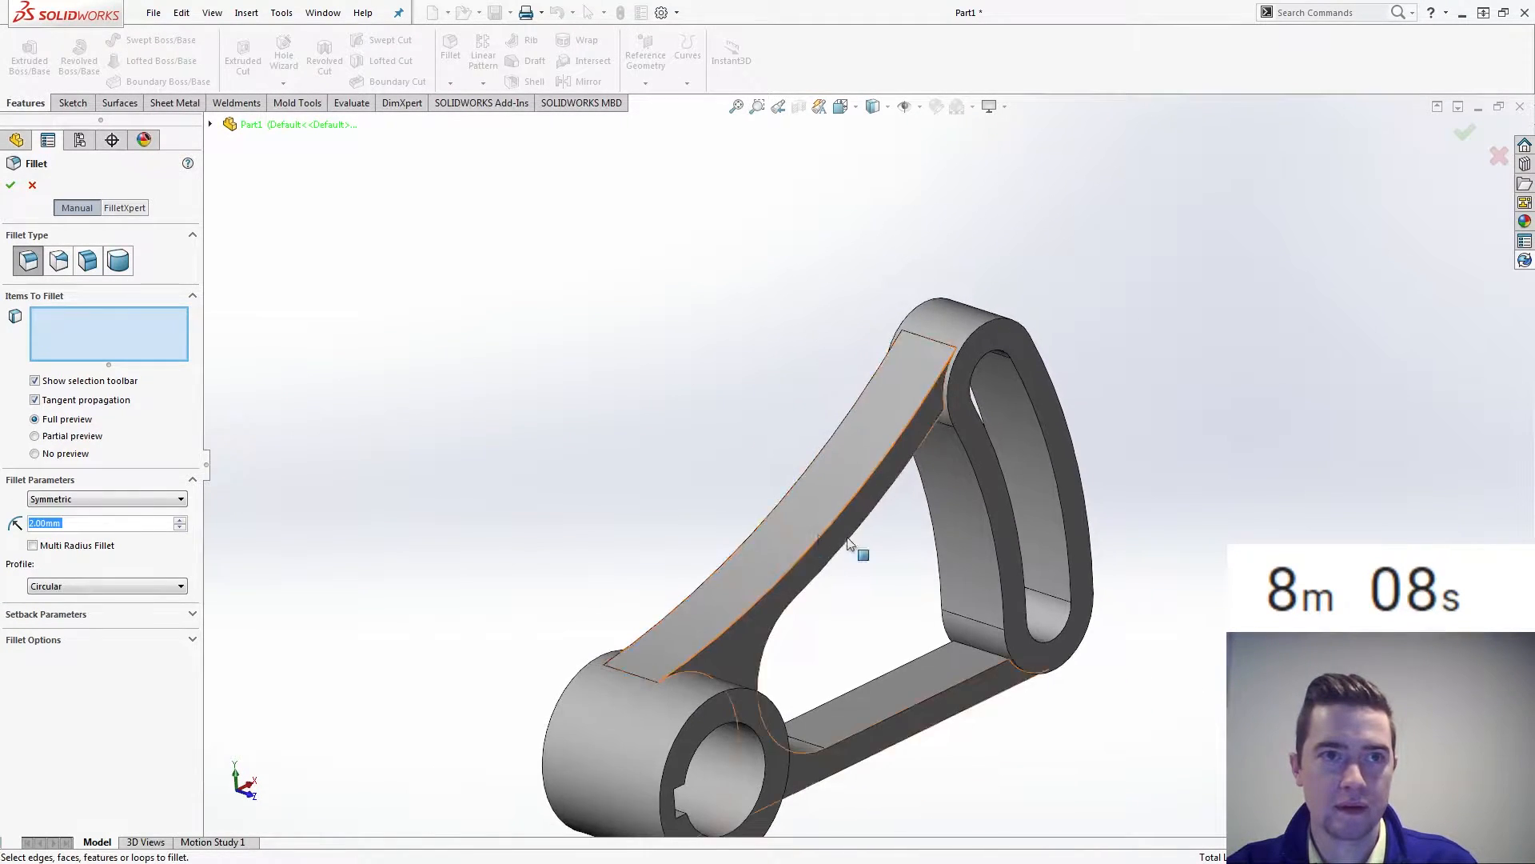
# - Fillet the web's upper, lower and inner-opening edges on both faces with a 2 mm radius
pyautogui.click(825, 527)
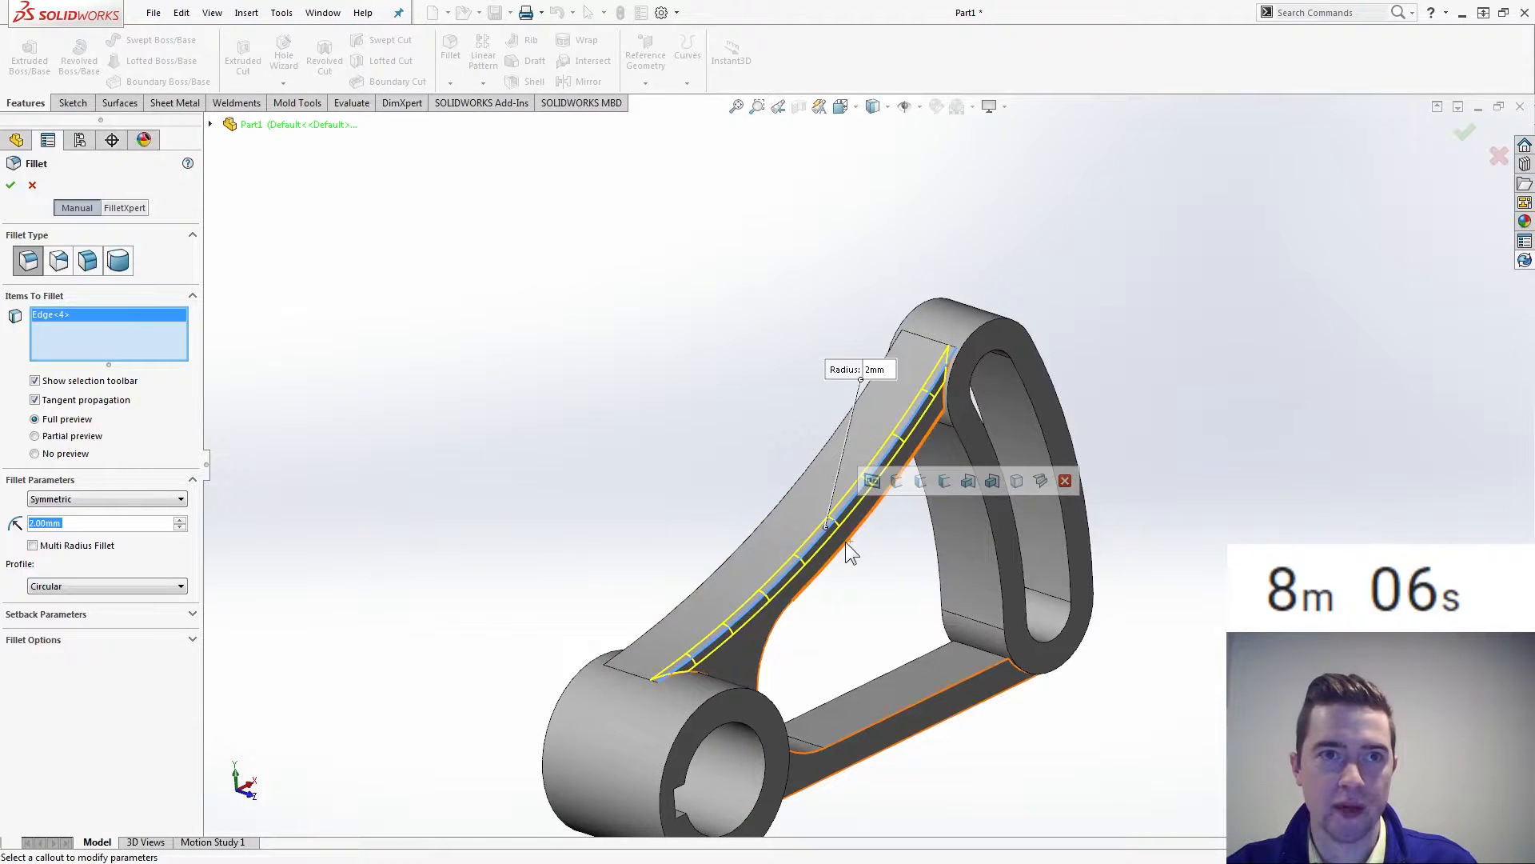
pyautogui.click(844, 540)
pyautogui.moveTo(843, 540); pyautogui.dragTo(817, 570, button='middle')
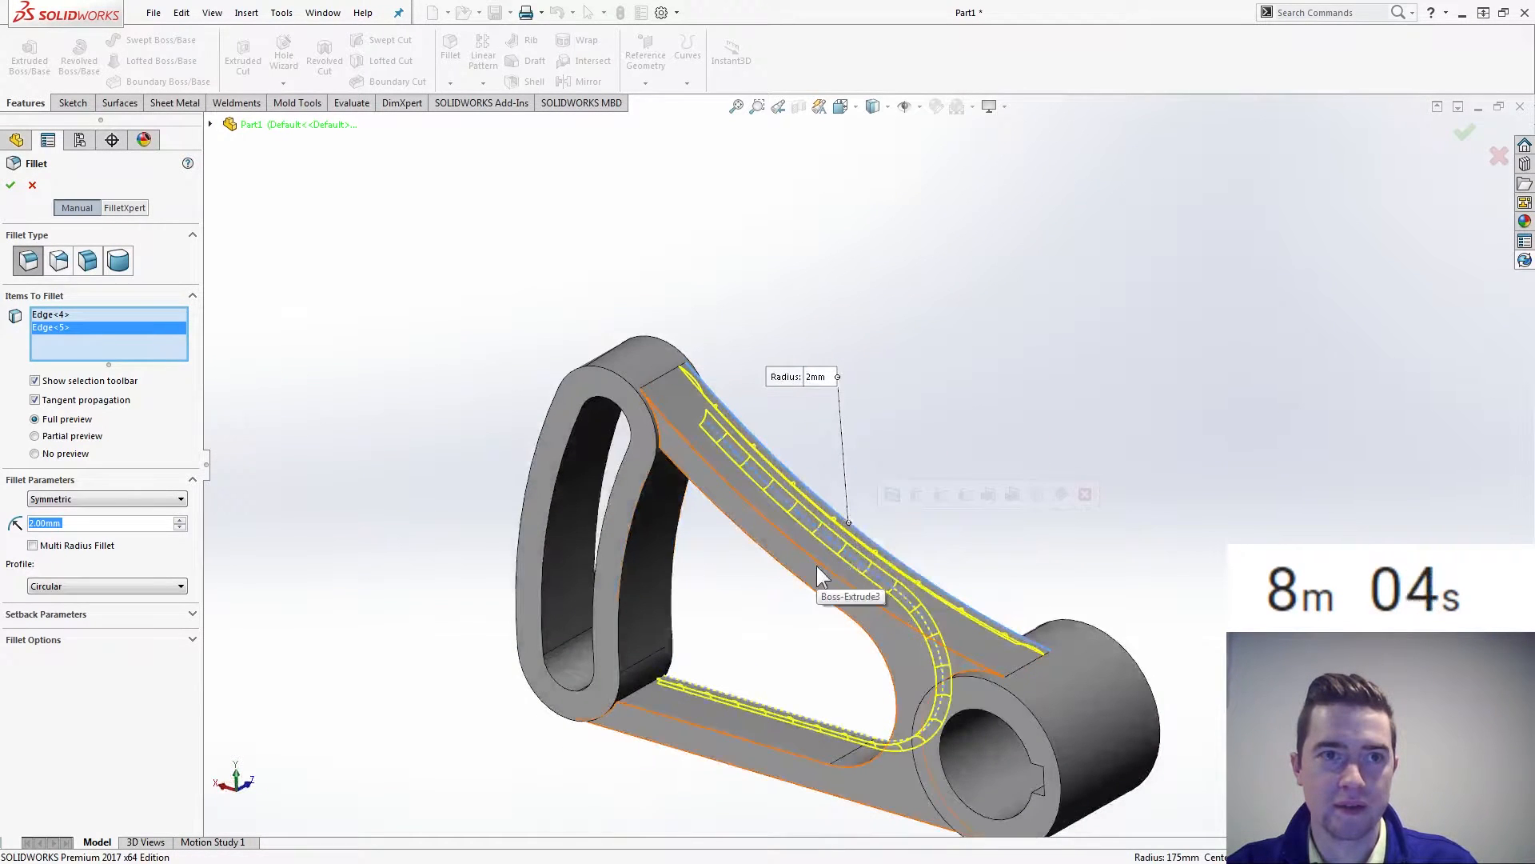
pyautogui.click(760, 709)
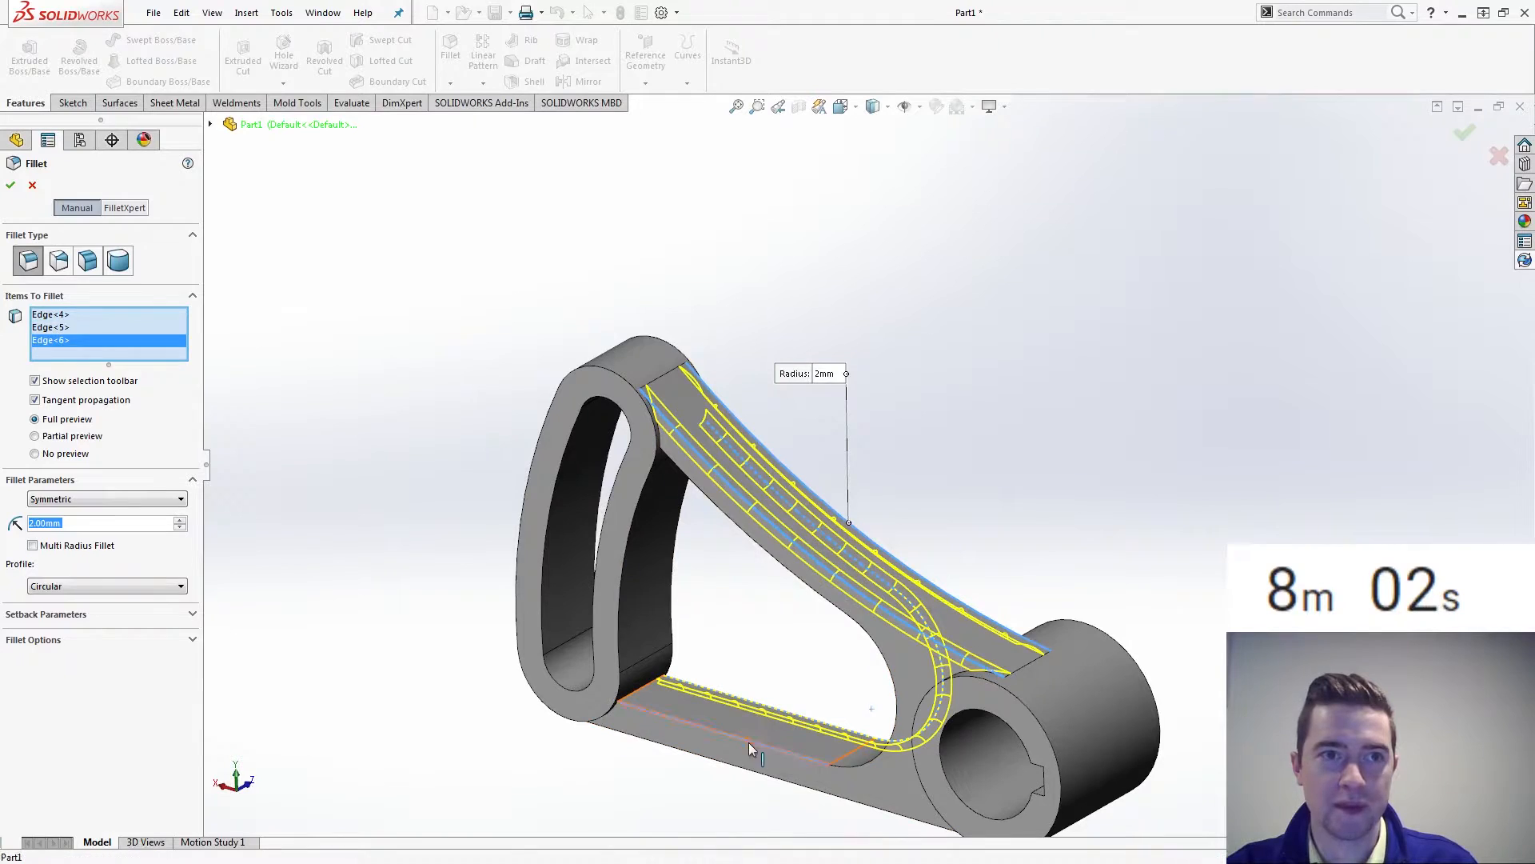
pyautogui.click(752, 752)
pyautogui.moveTo(703, 627); pyautogui.dragTo(616, 716, button='middle')
pyautogui.click(681, 692)
pyautogui.click(598, 677)
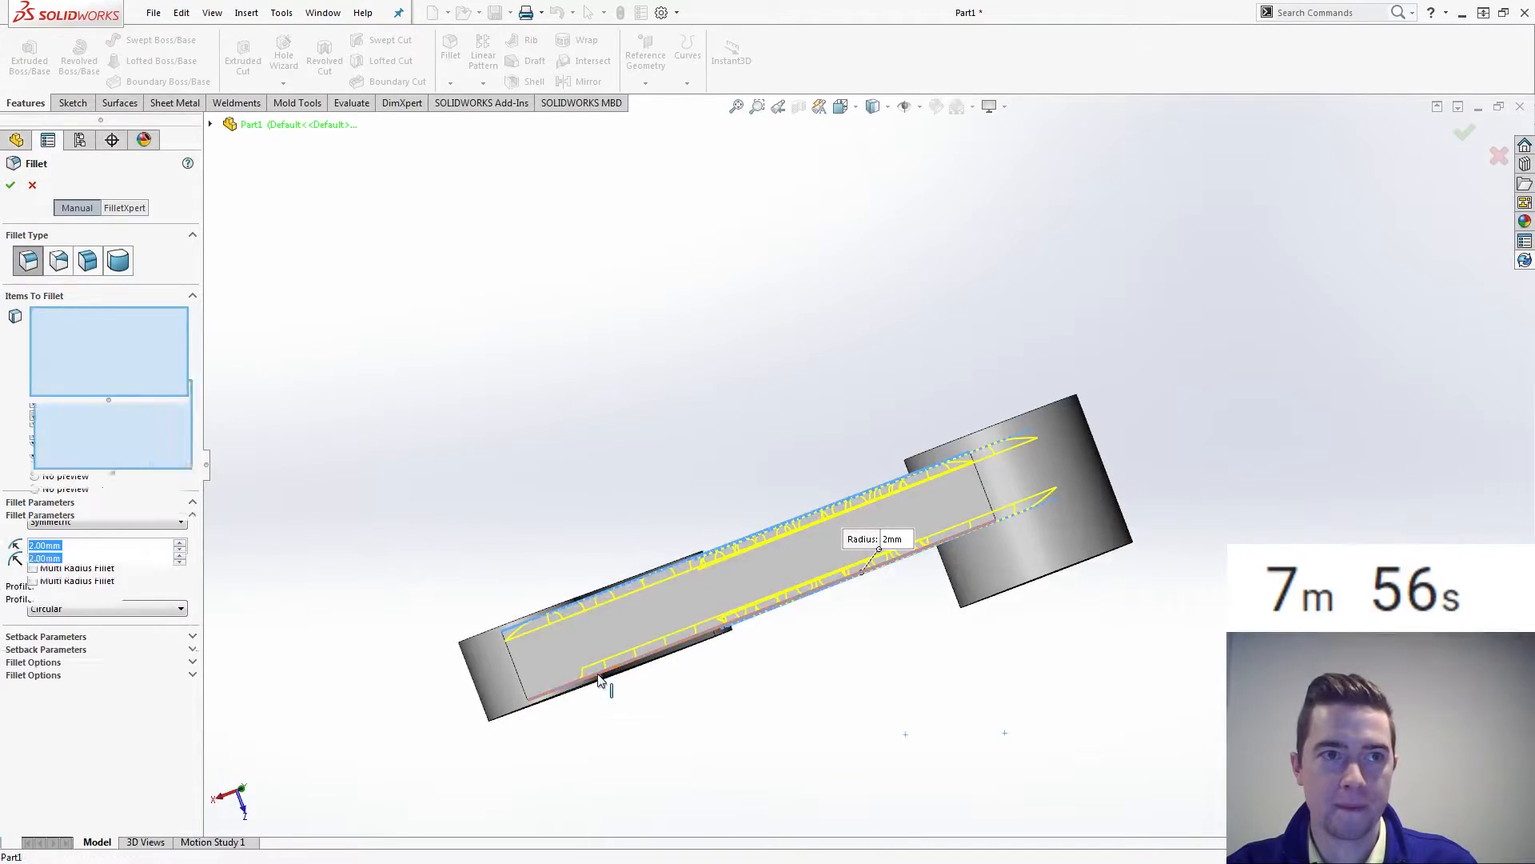
pyautogui.moveTo(795, 734); pyautogui.dragTo(413, 575, button='middle')
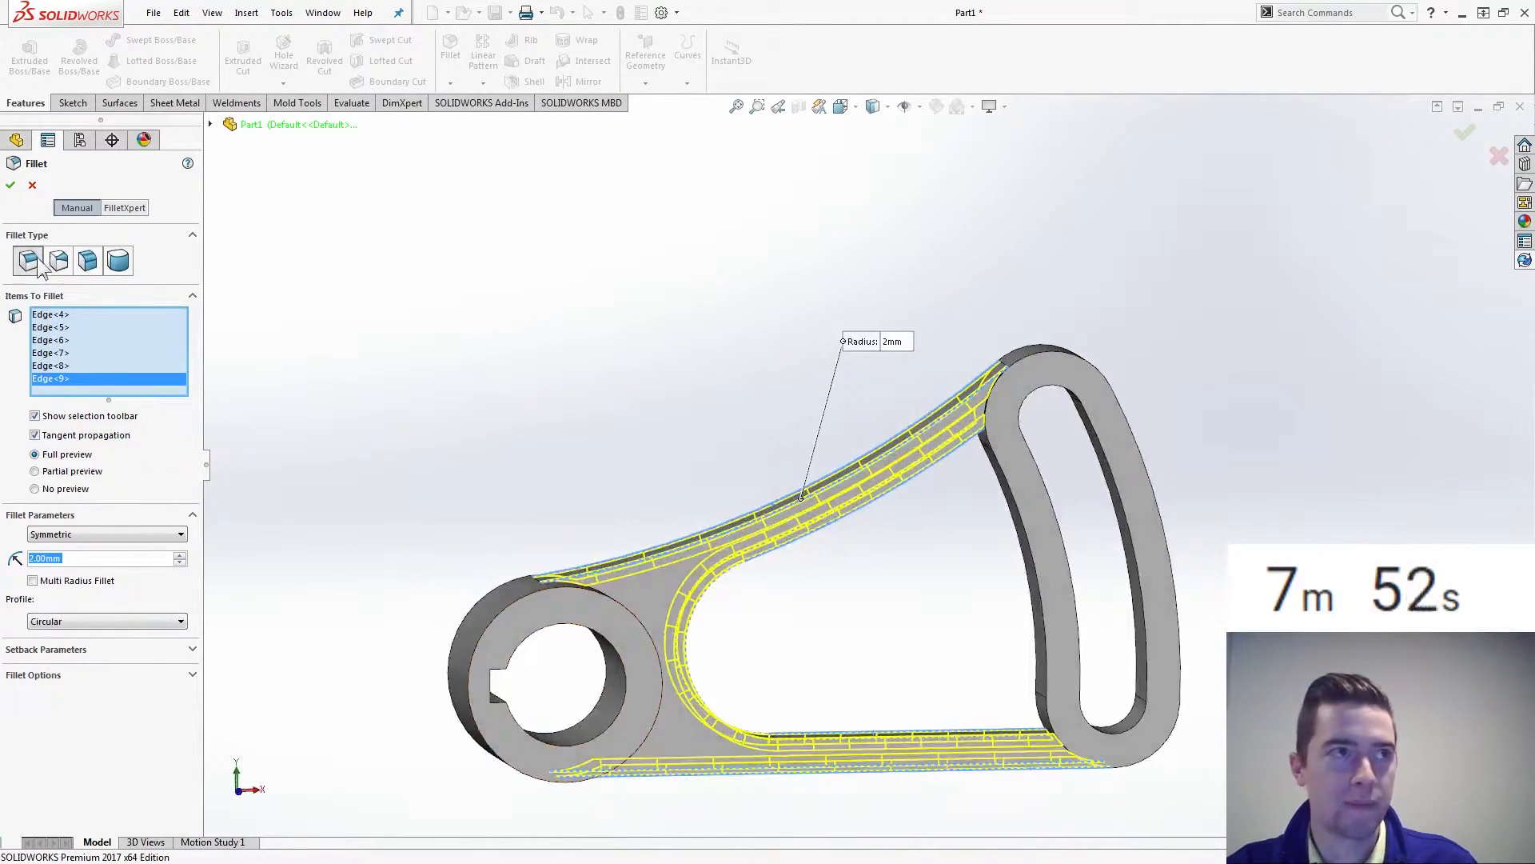
pyautogui.click(11, 184)
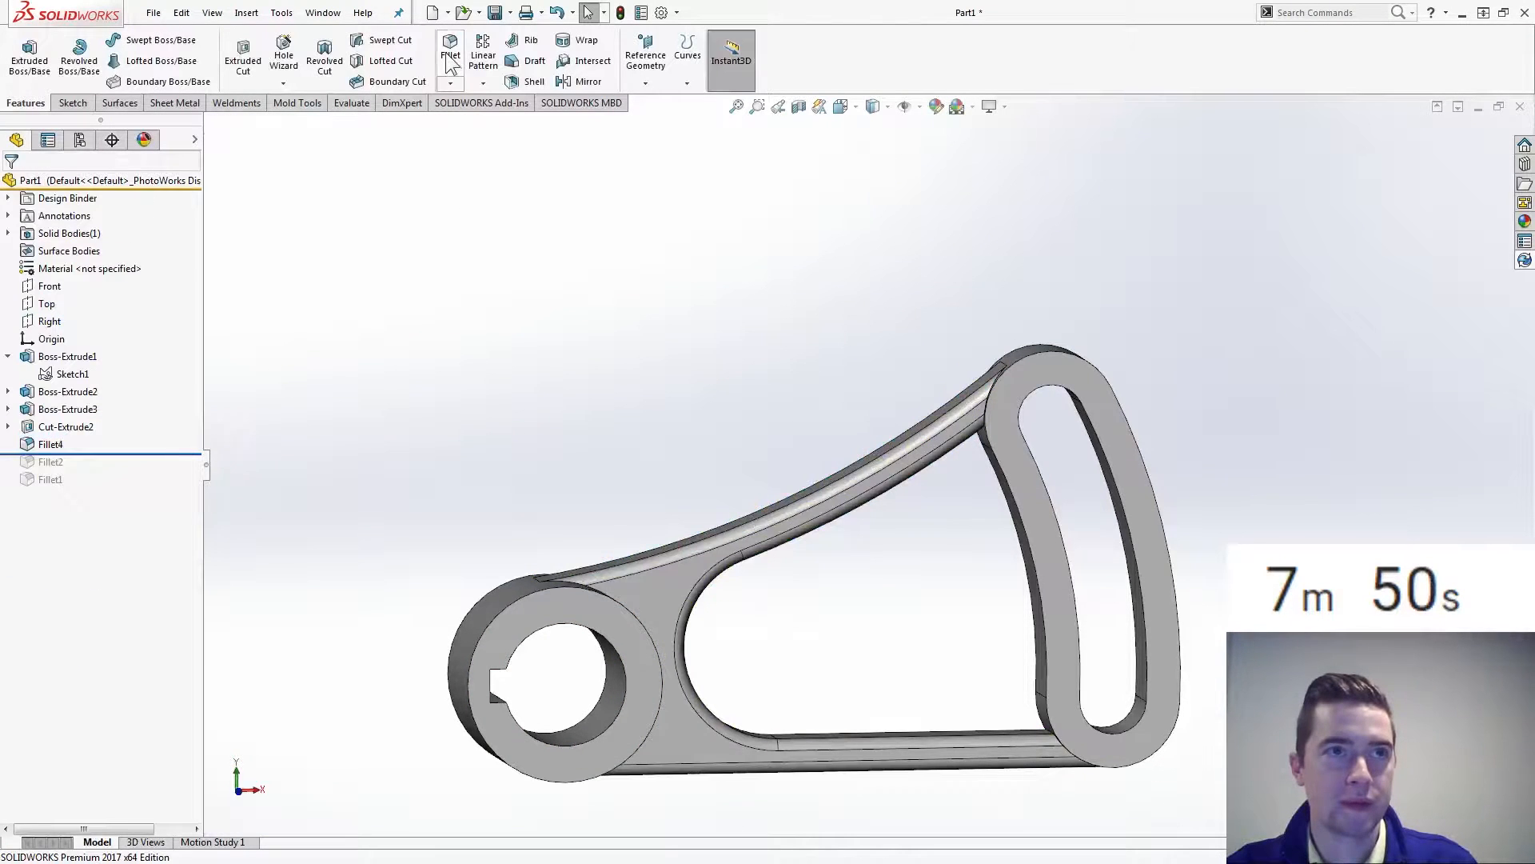
# - Add 2 mm fillets where the web's upper and lower arms join the slotted boss
pyautogui.press('Return')
pyautogui.moveTo(811, 410); pyautogui.dragTo(458, 371, button='middle')
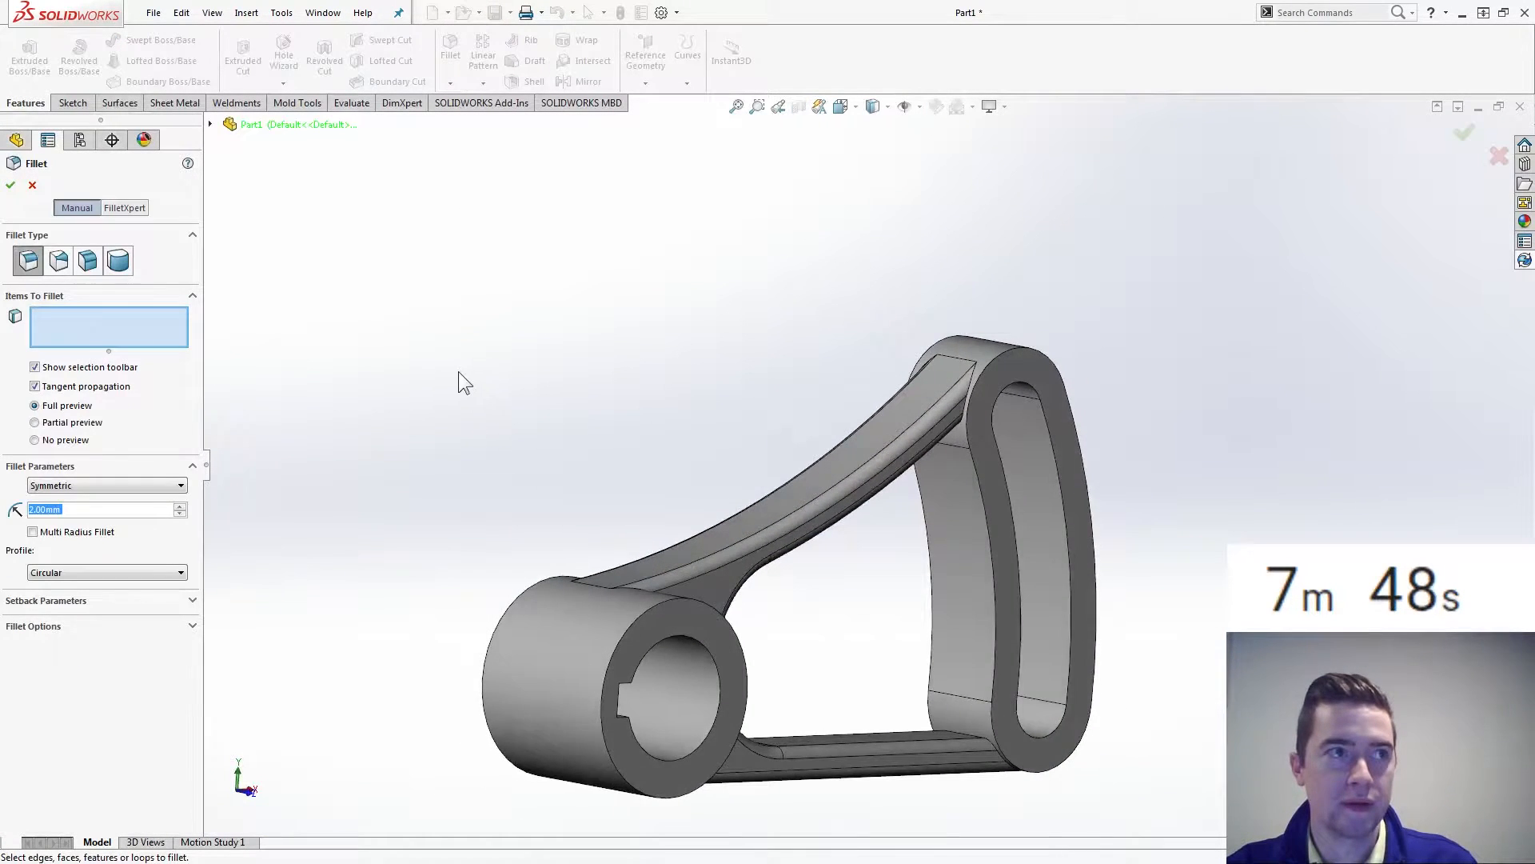
pyautogui.scroll(3, 458, 371)
pyautogui.click(1048, 453)
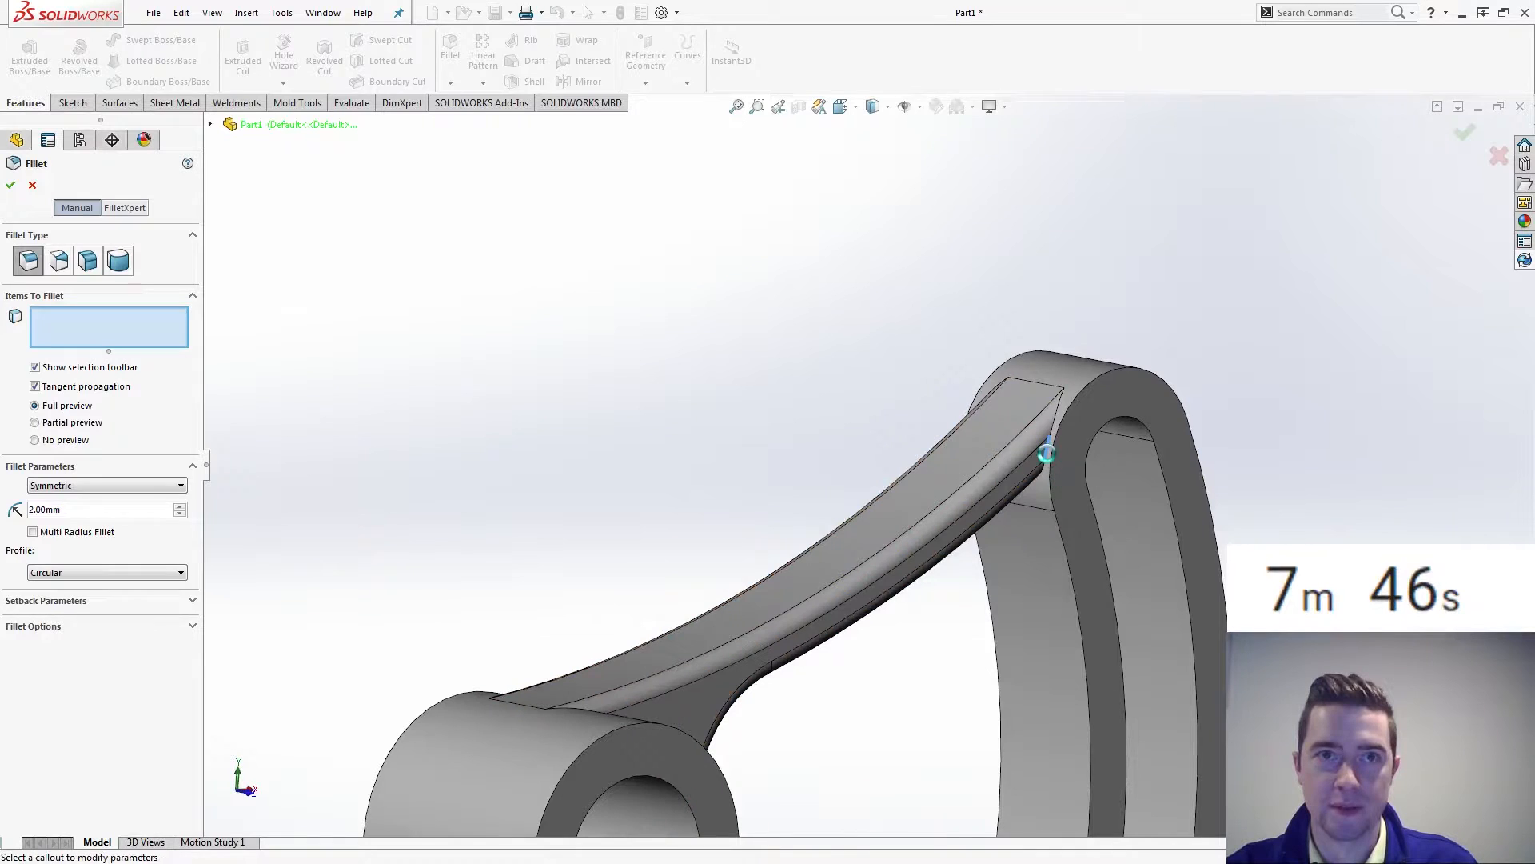
pyautogui.moveTo(1046, 502); pyautogui.dragTo(1060, 582, button='middle')
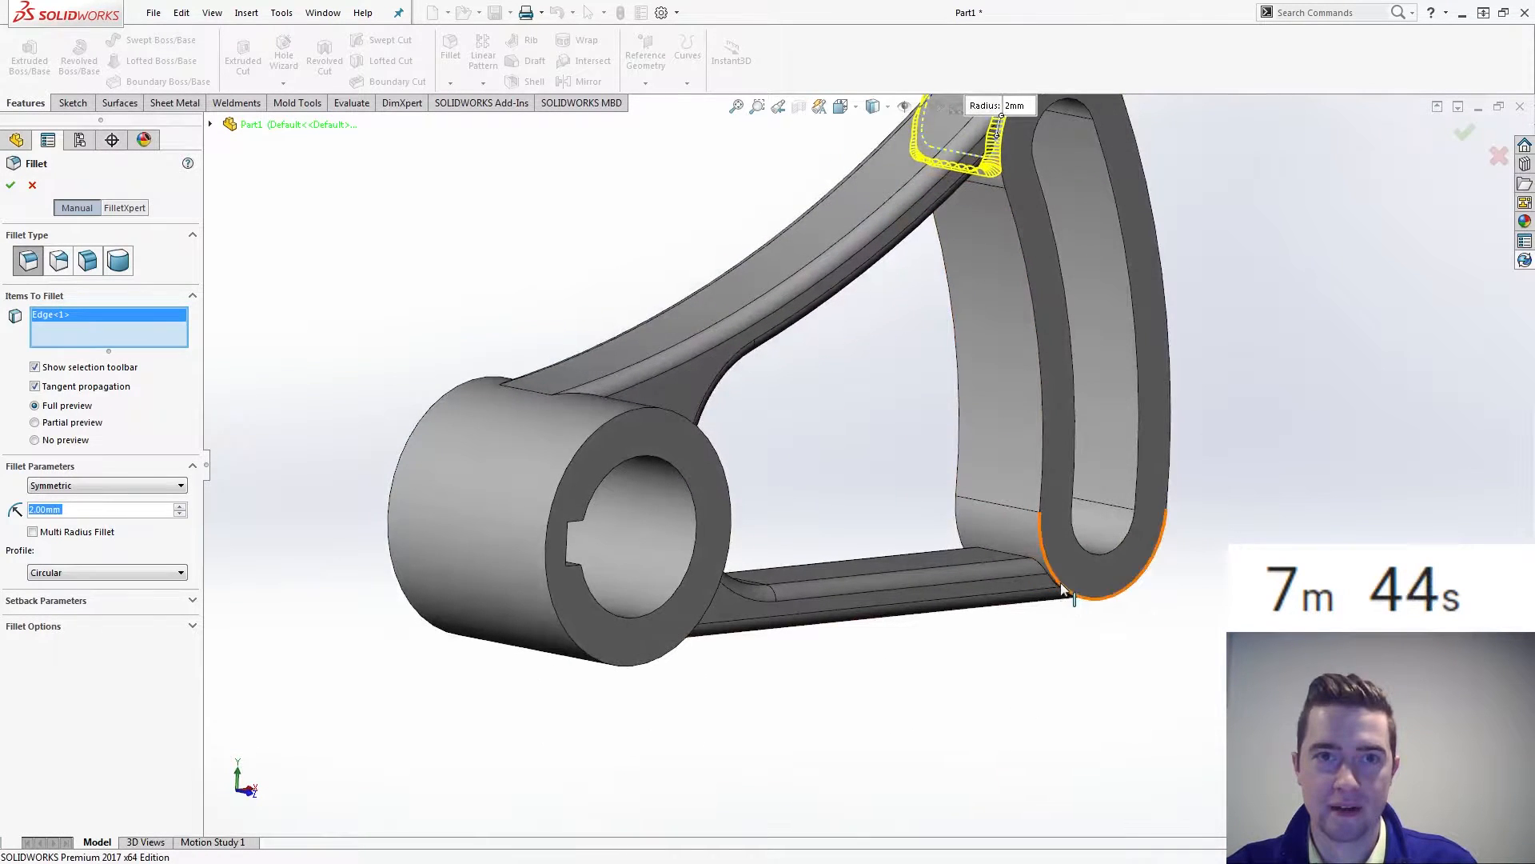
pyautogui.click(1055, 592)
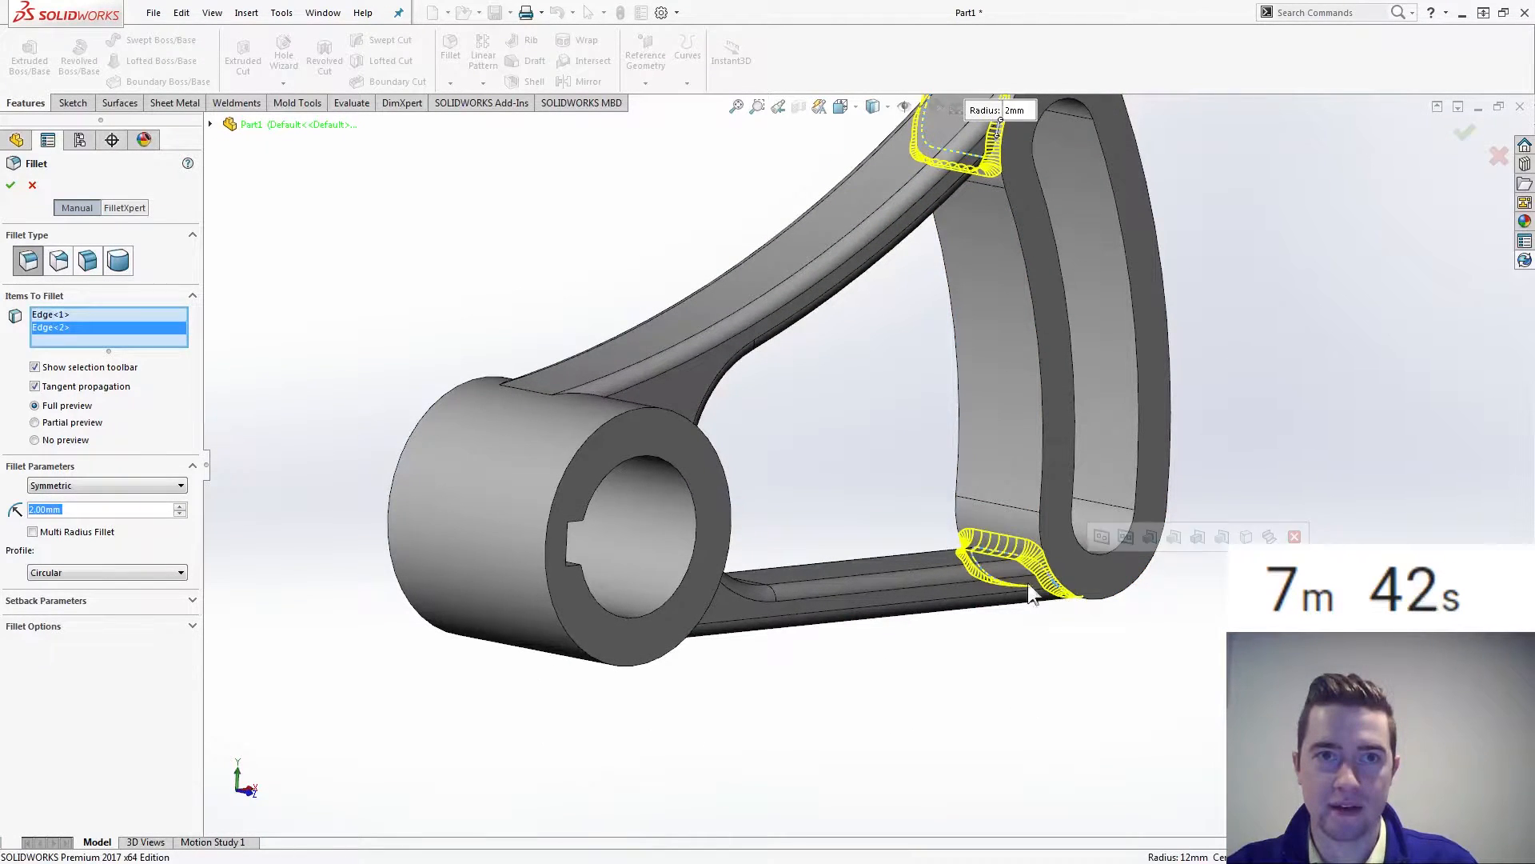
pyautogui.scroll(-3, 838, 509)
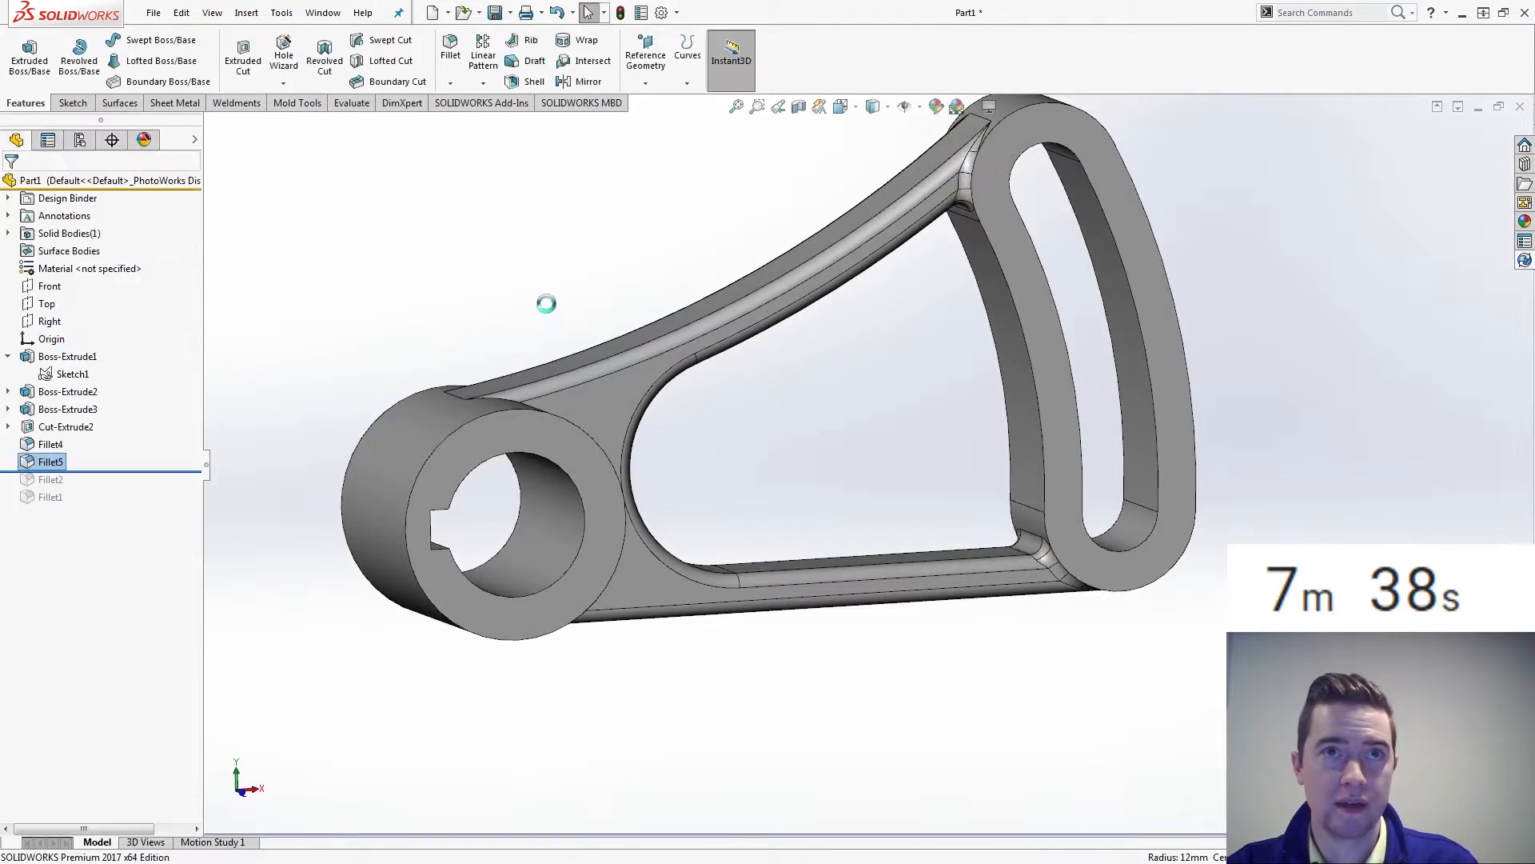
# - Fillet the edges where the web meets the round hub on both faces with a 4 mm radius
pyautogui.keyDown('ctrl'); pyautogui.moveTo(545, 303); pyautogui.dragTo(564, 314, button='middle'); pyautogui.keyUp('ctrl')
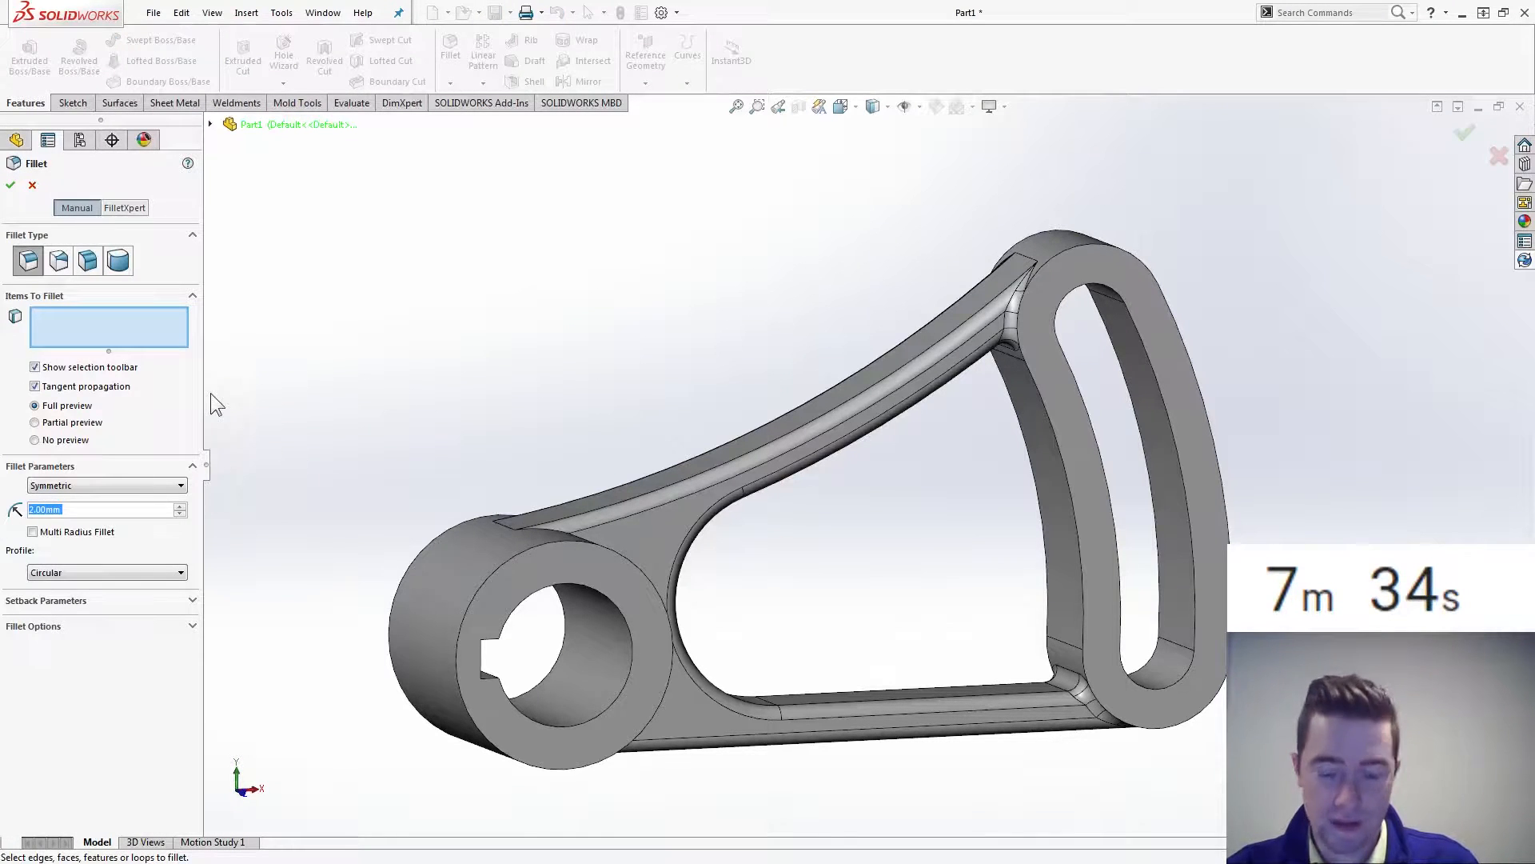
pyautogui.write('4')
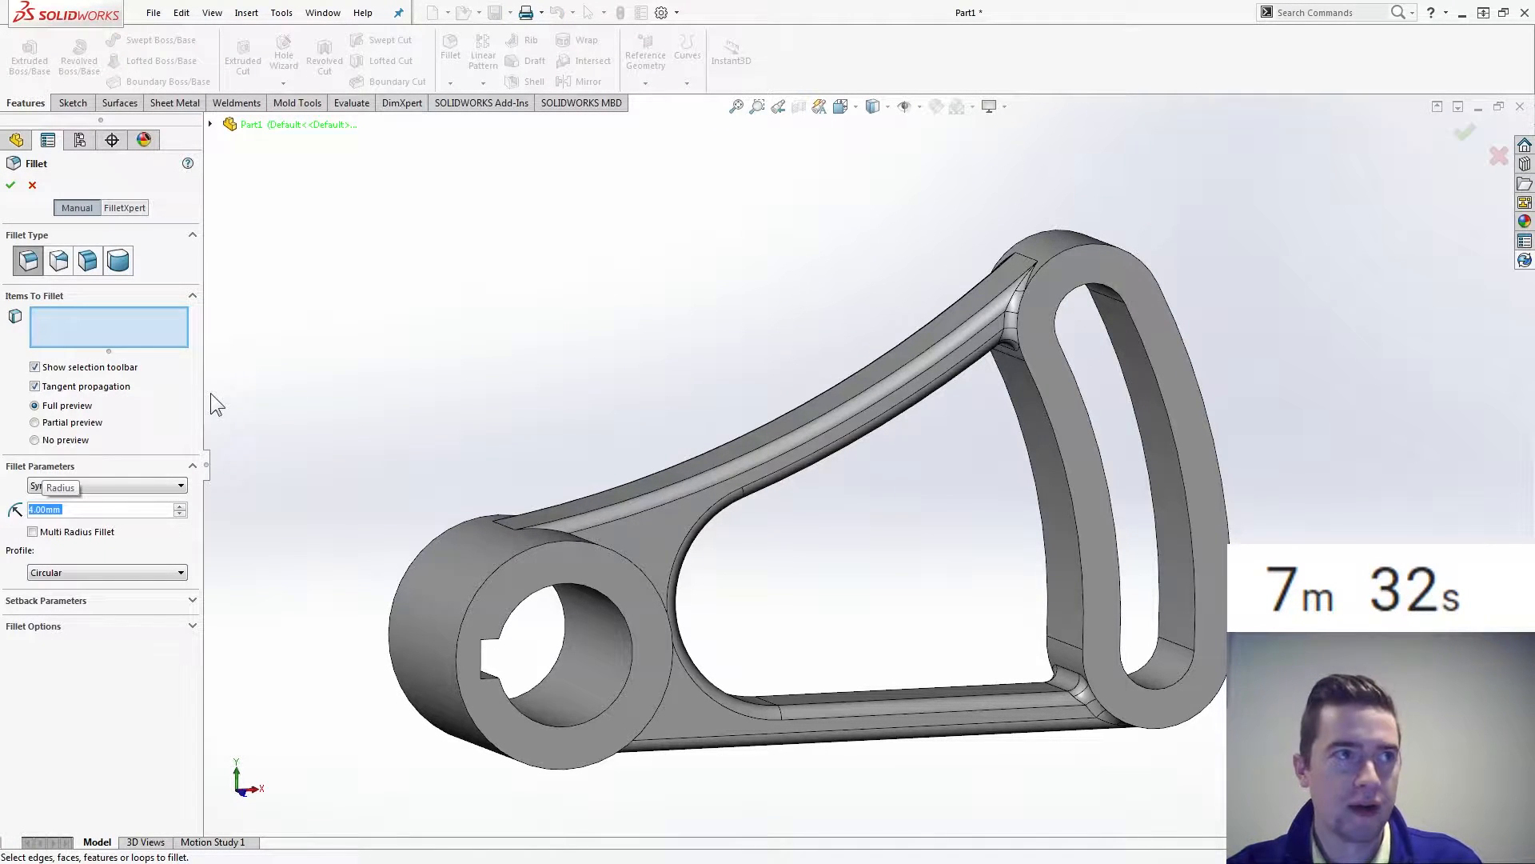
pyautogui.moveTo(373, 415); pyautogui.dragTo(819, 679, button='middle')
pyautogui.click(654, 584)
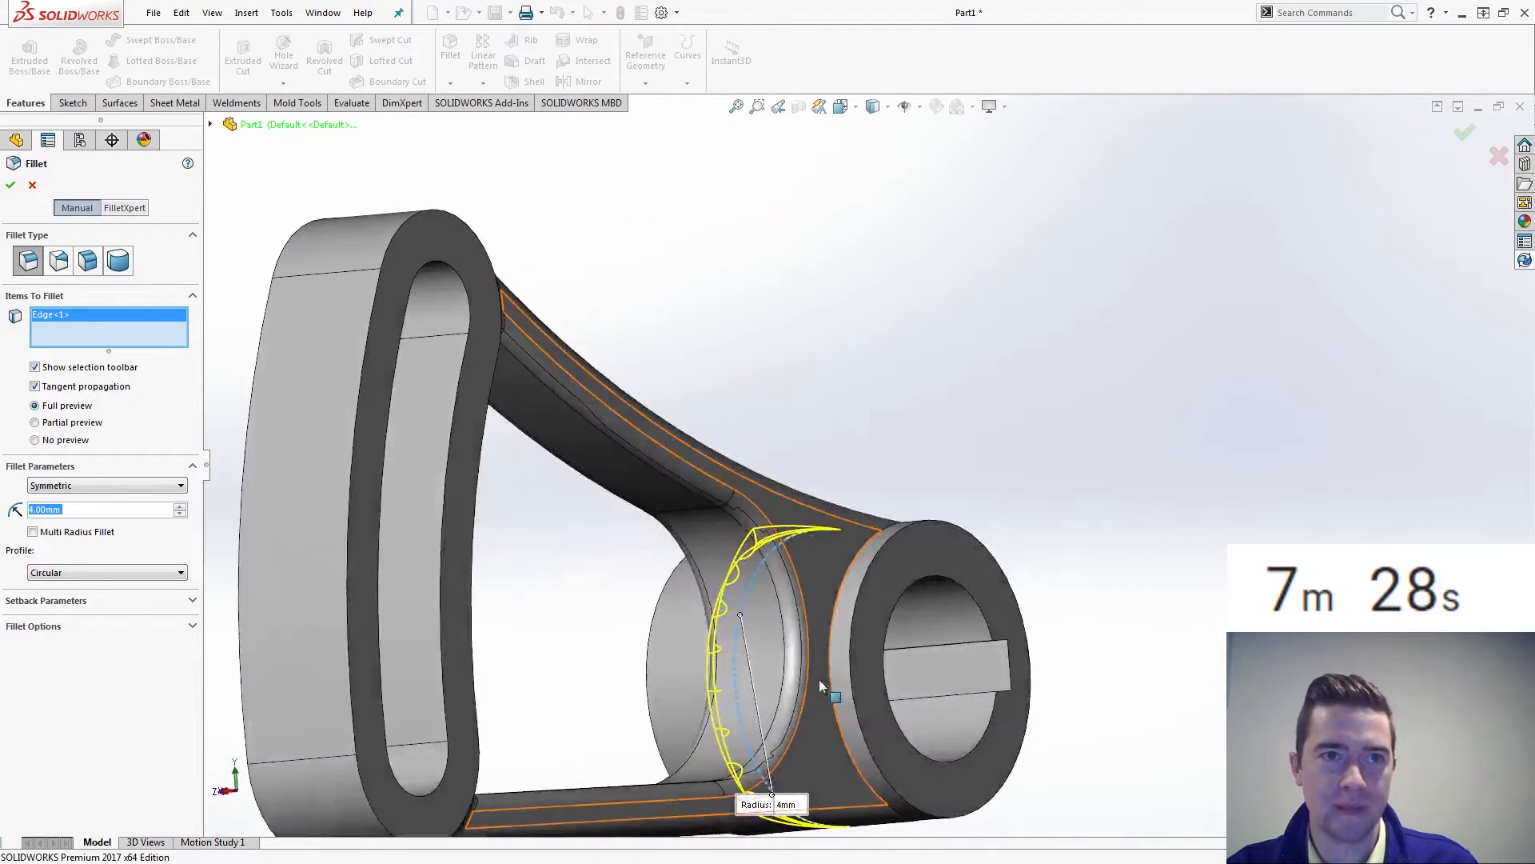
pyautogui.click(827, 666)
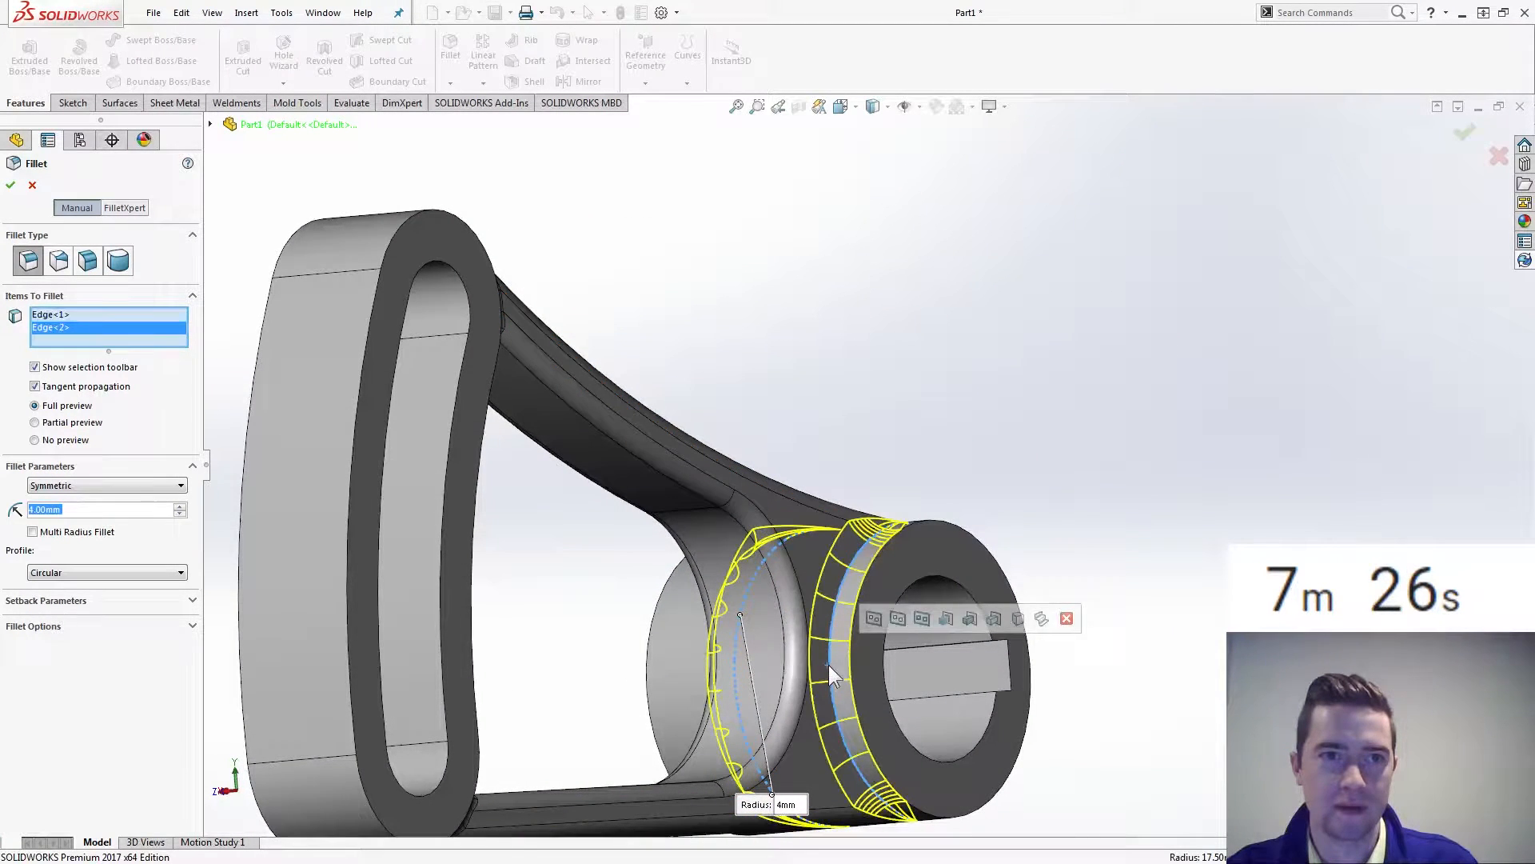
pyautogui.click(13, 190)
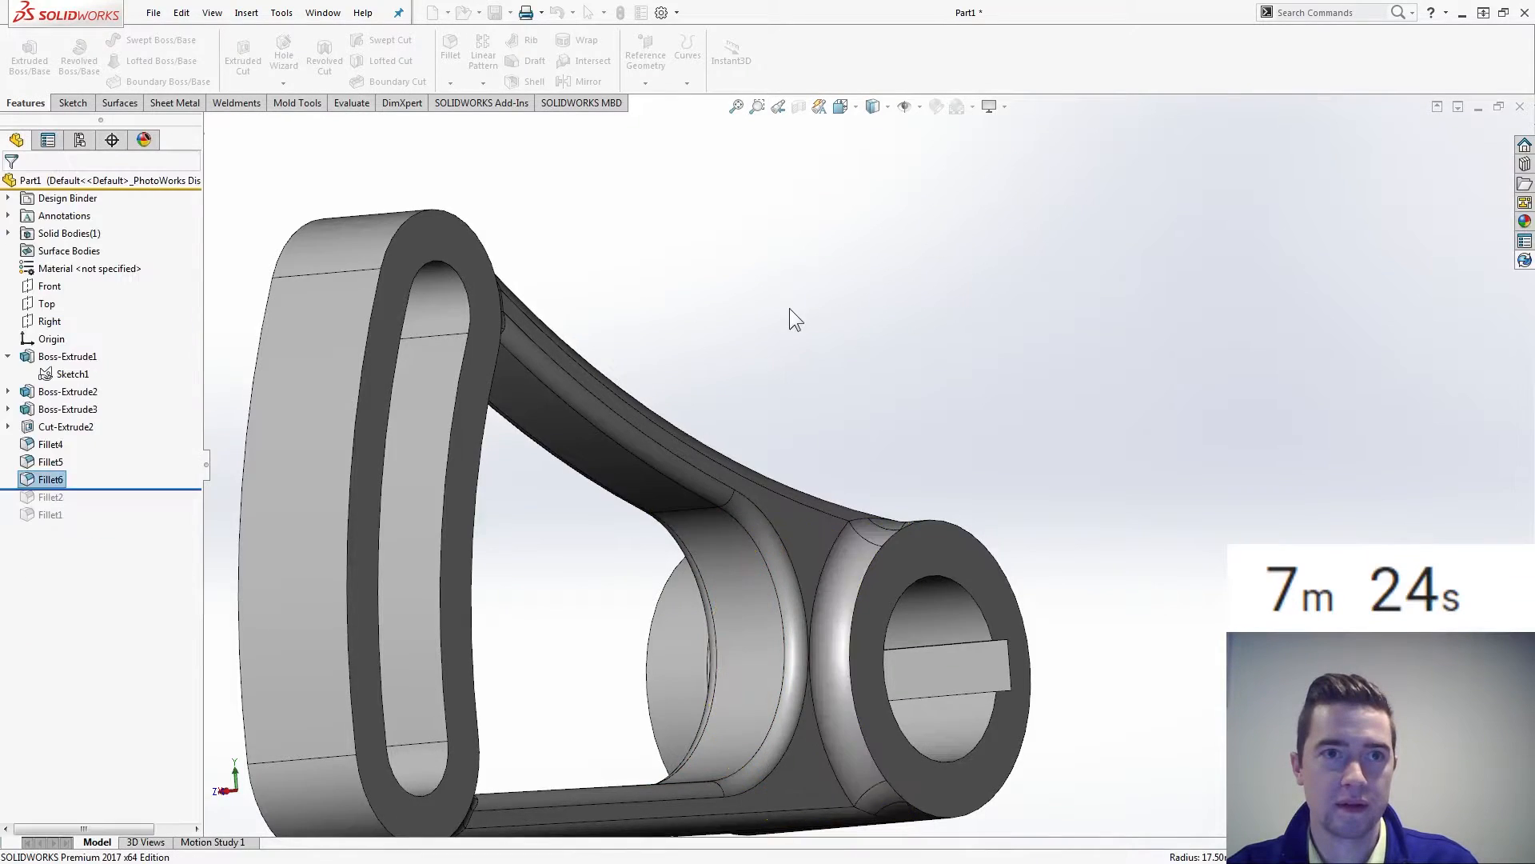
# - Switch to Adobe Acrobat Reader and examine the Model Mania 2008 Phase 2 drawing for the requested changes and the material
pyautogui.moveTo(766, 307); pyautogui.dragTo(769, 350, button='middle')
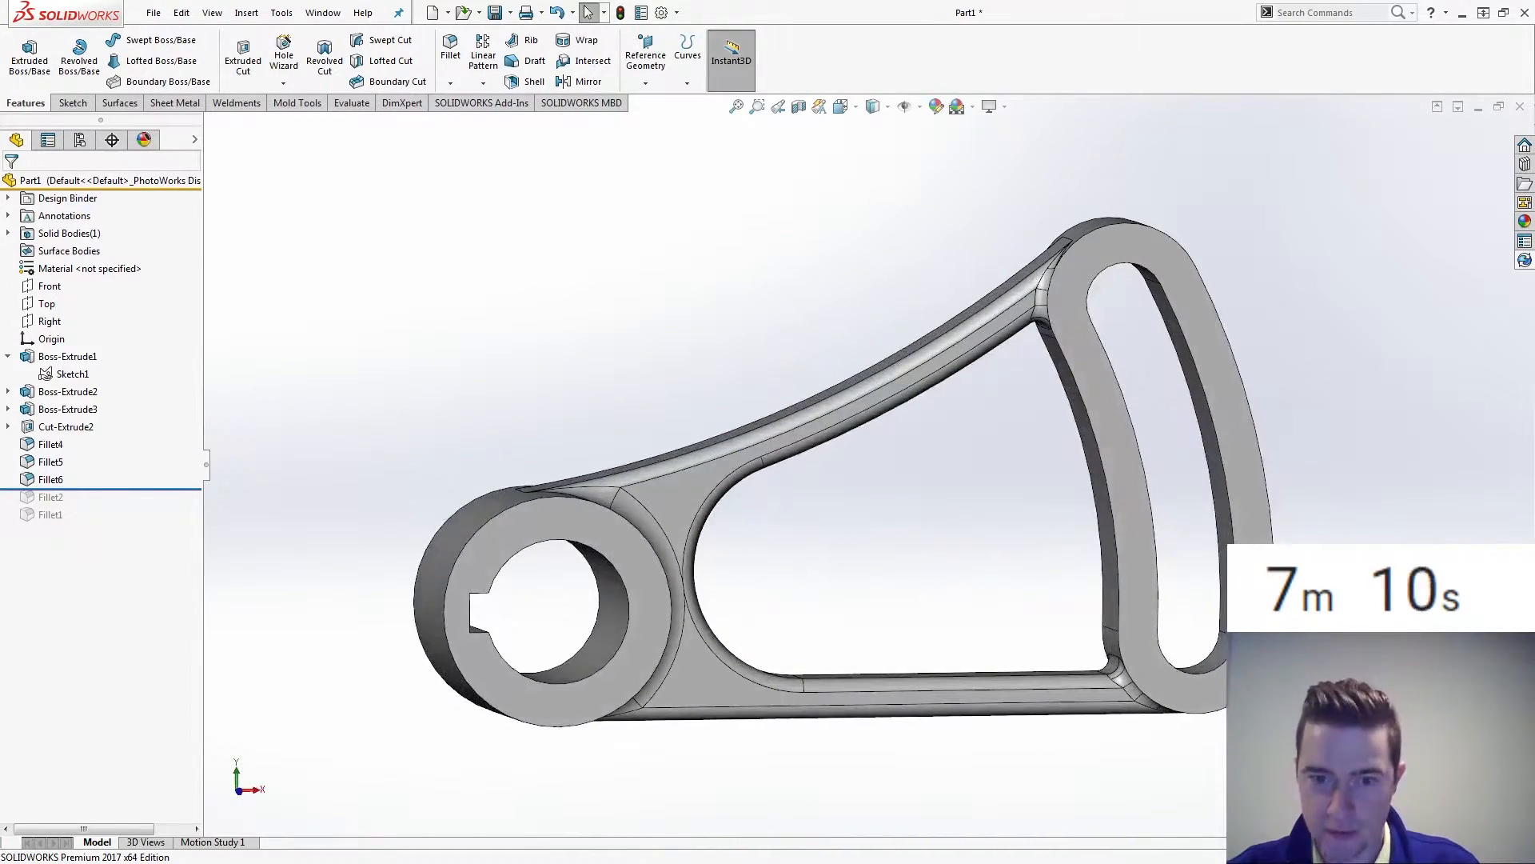
pyautogui.hotkey('alt', 'Tab')
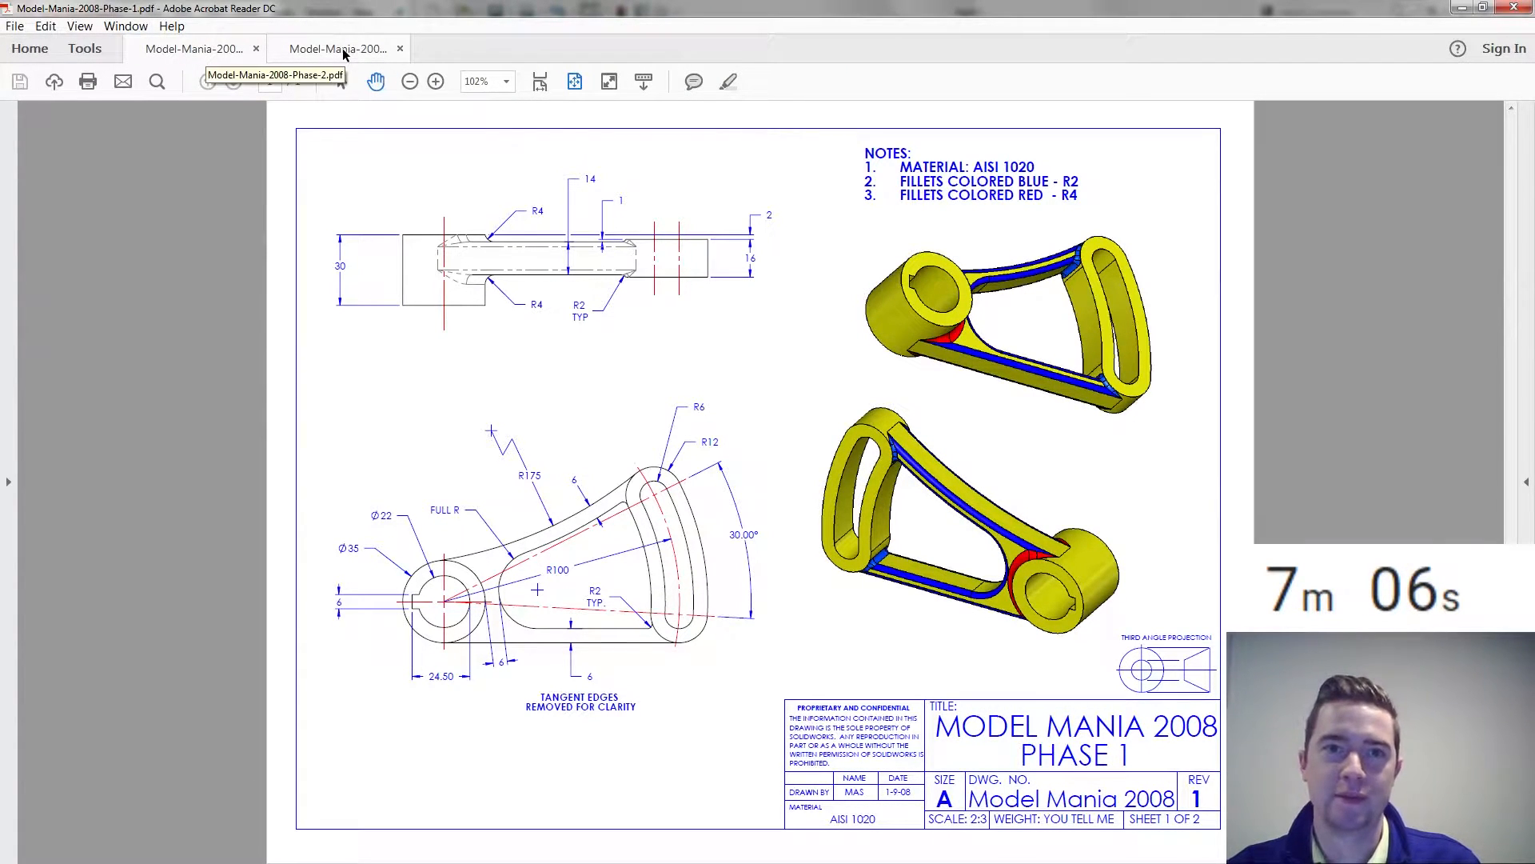
pyautogui.click(344, 54)
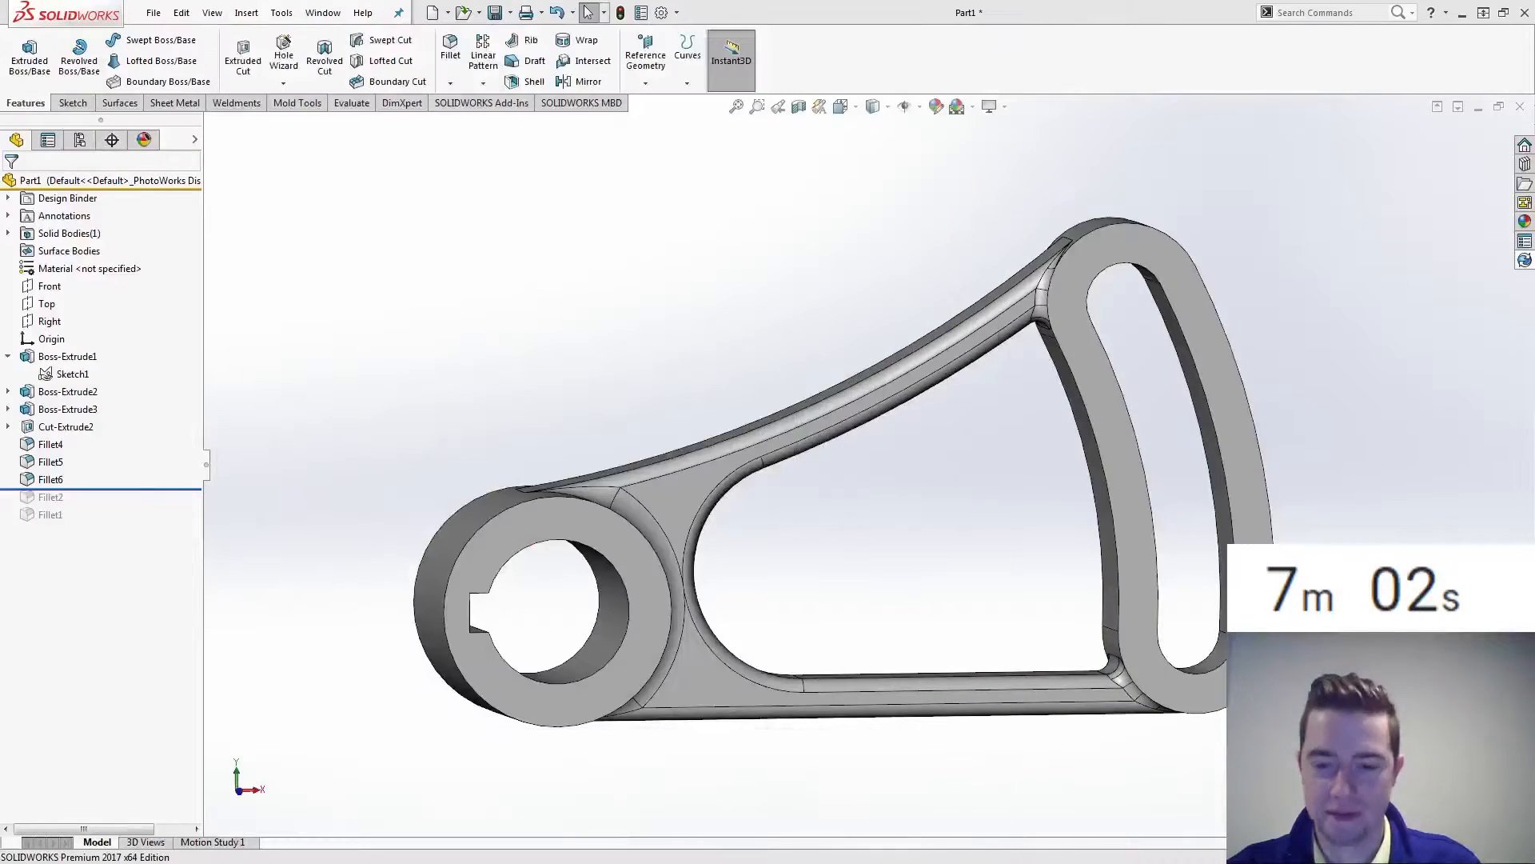
pyautogui.hotkey('alt', 'Tab')
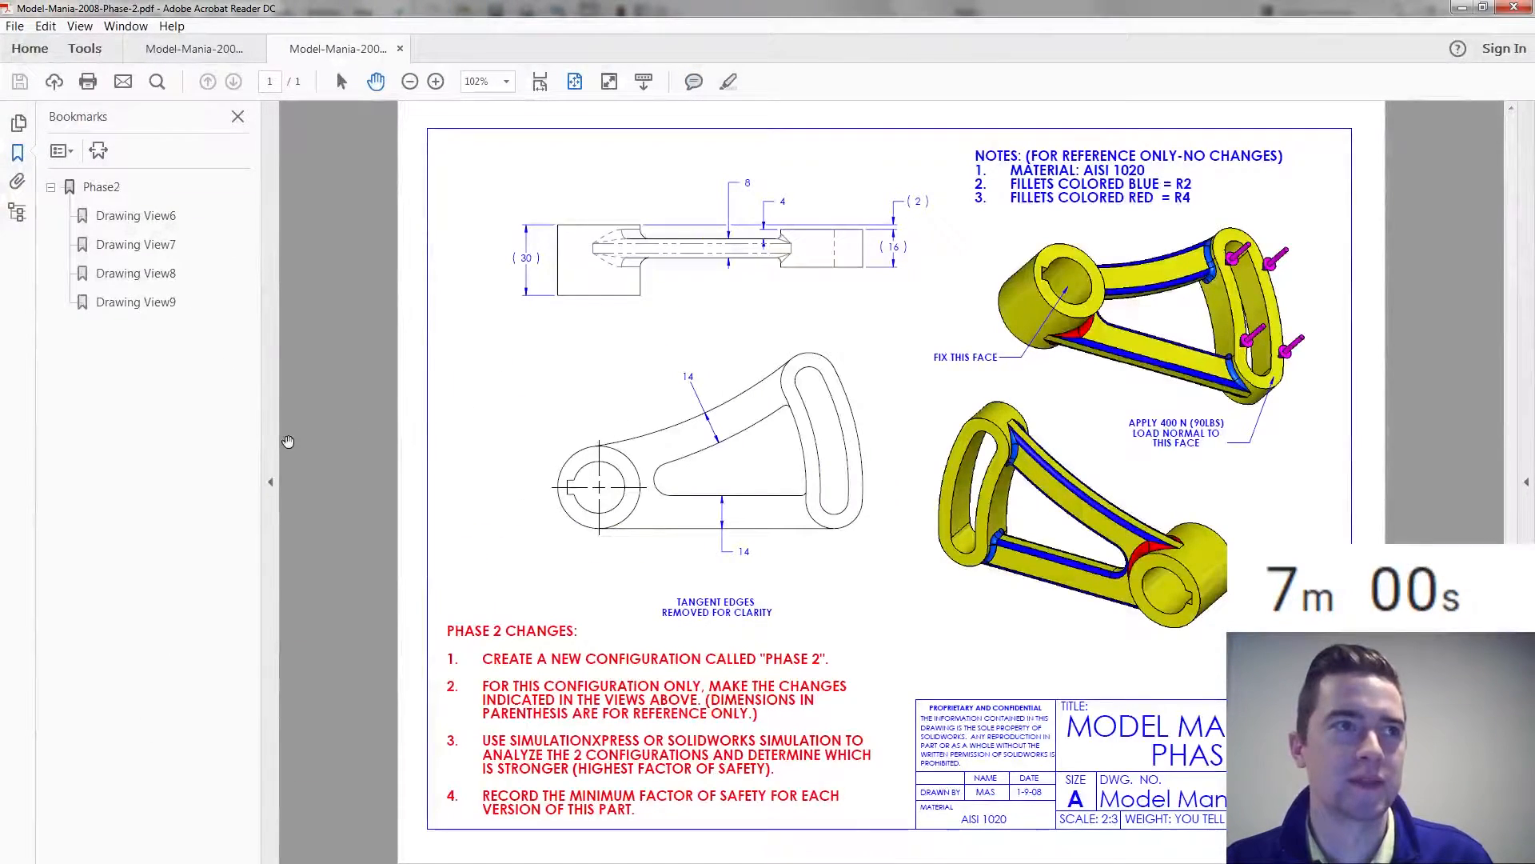
pyautogui.click(272, 448)
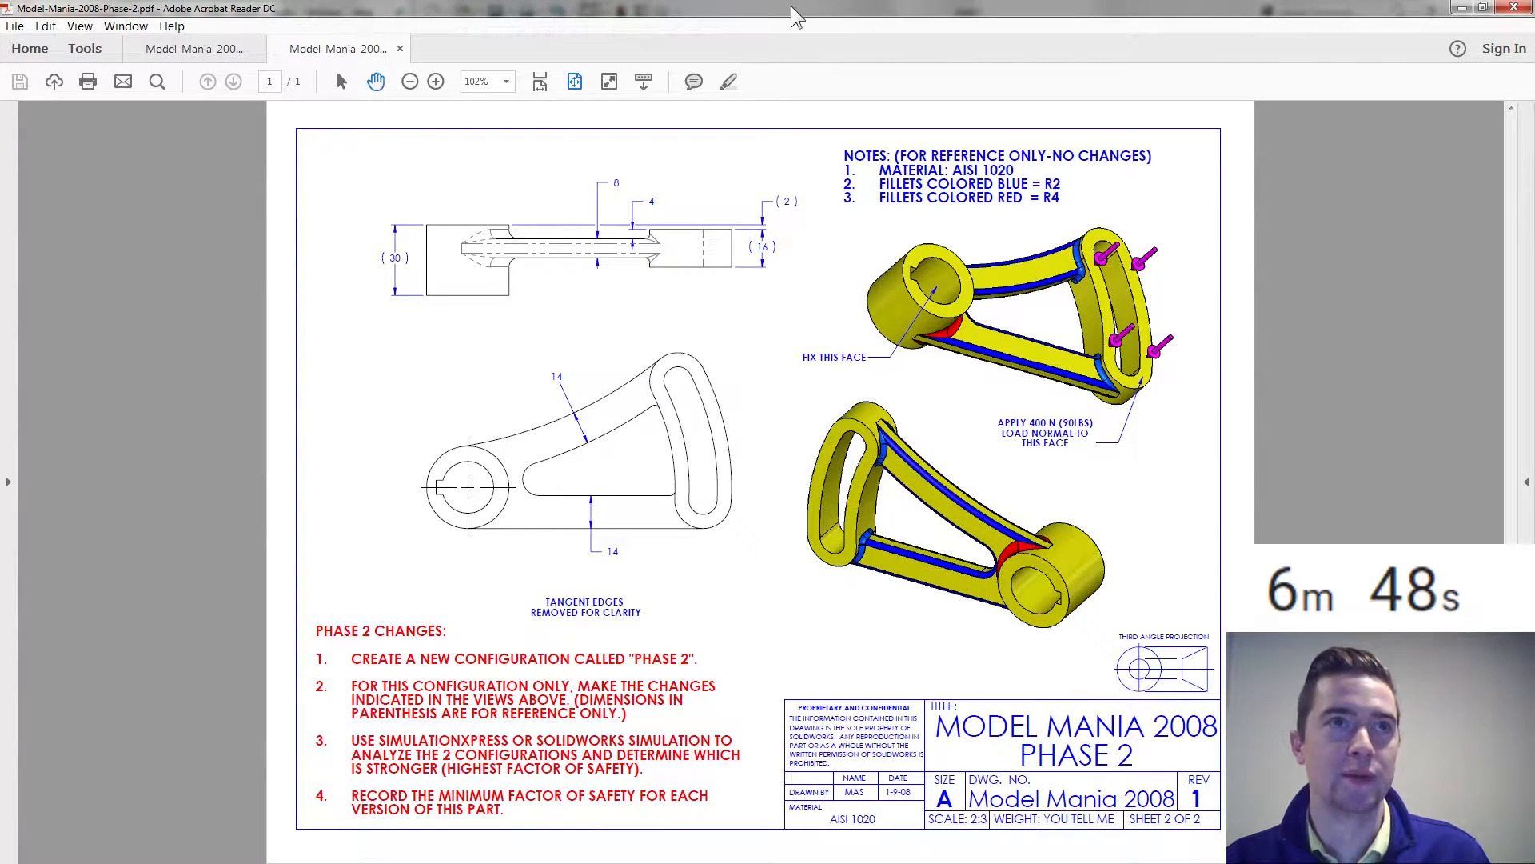
pyautogui.click(200, 48)
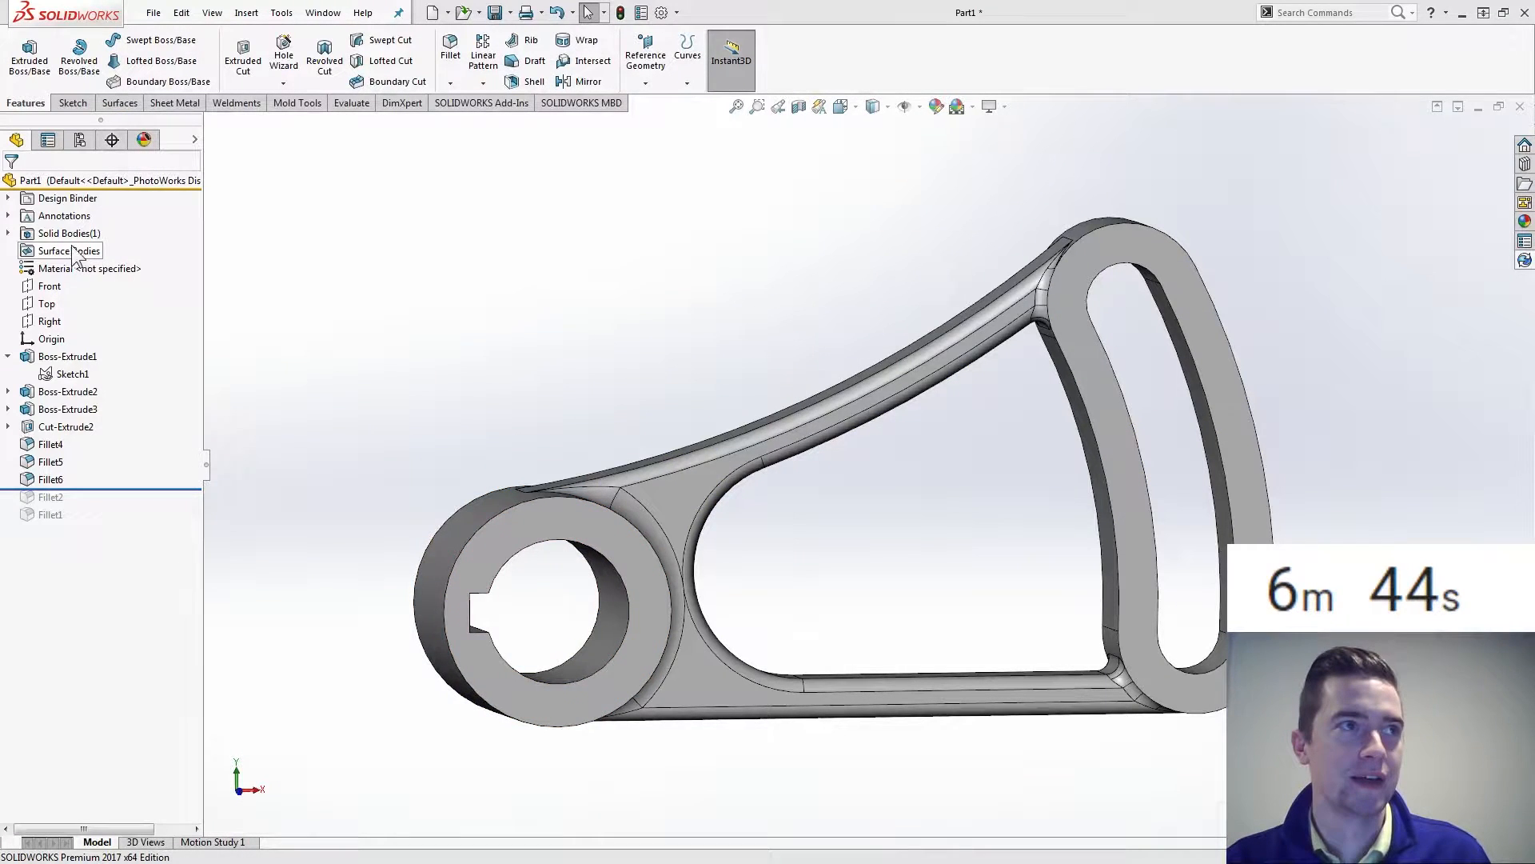
# - Assign AISI 1020 steel from the SOLIDWORKS materials library to the part
pyautogui.rightClick(62, 269)
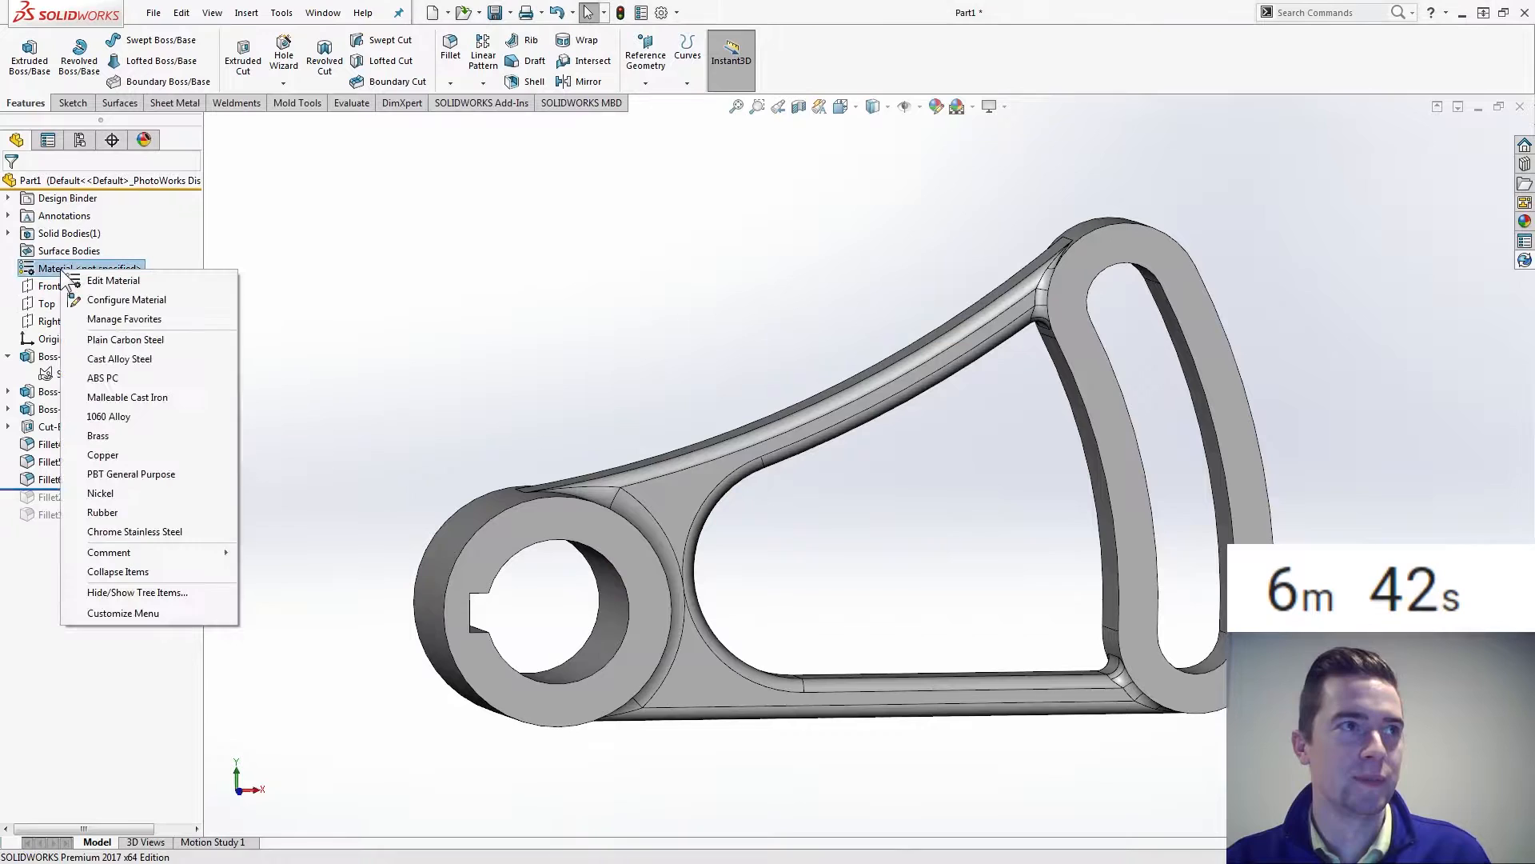
pyautogui.click(140, 281)
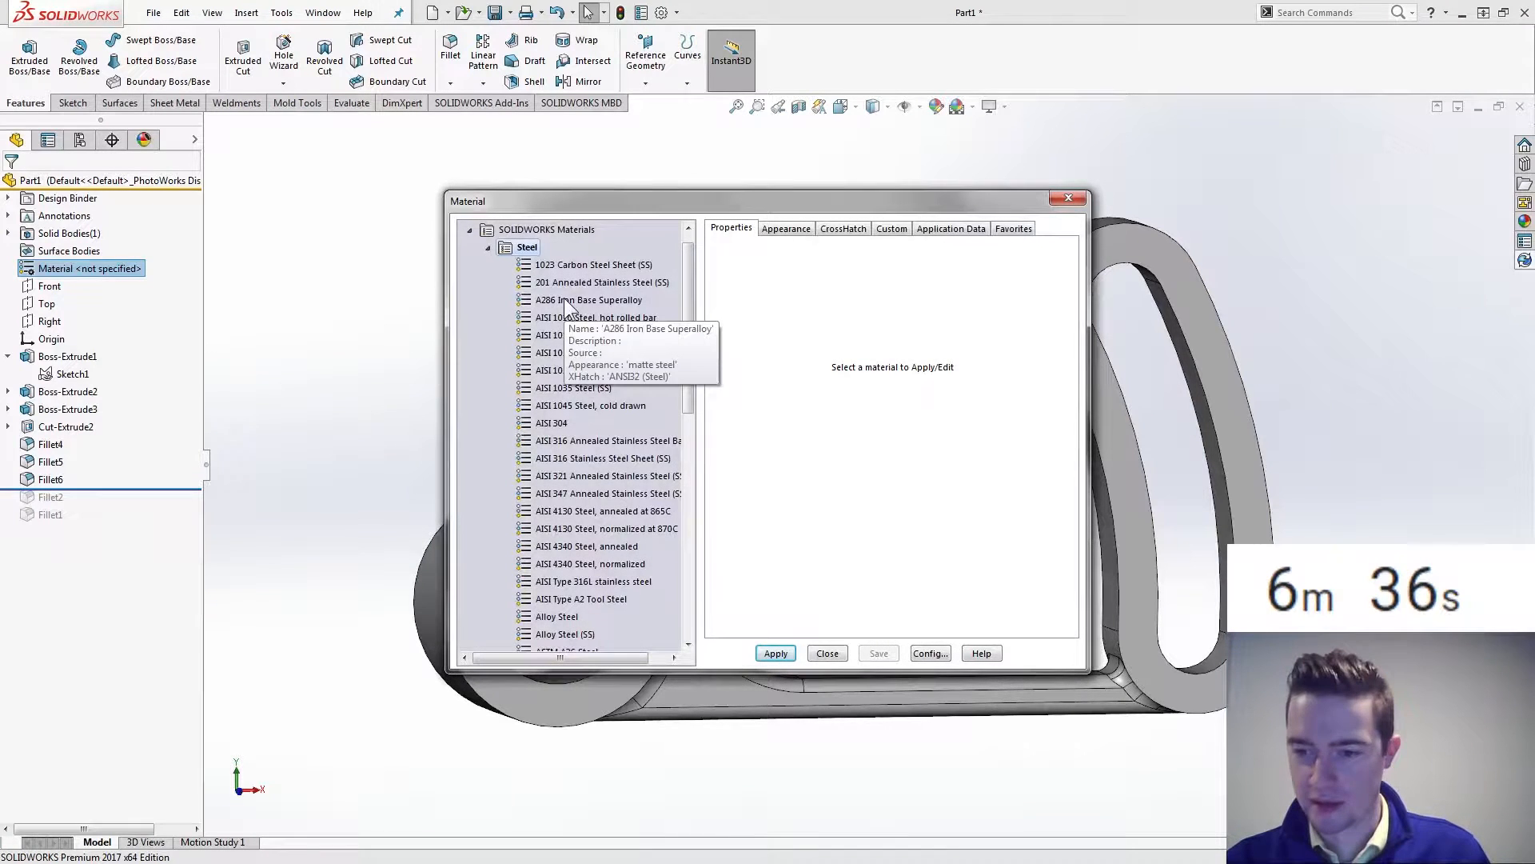
pyautogui.click(560, 353)
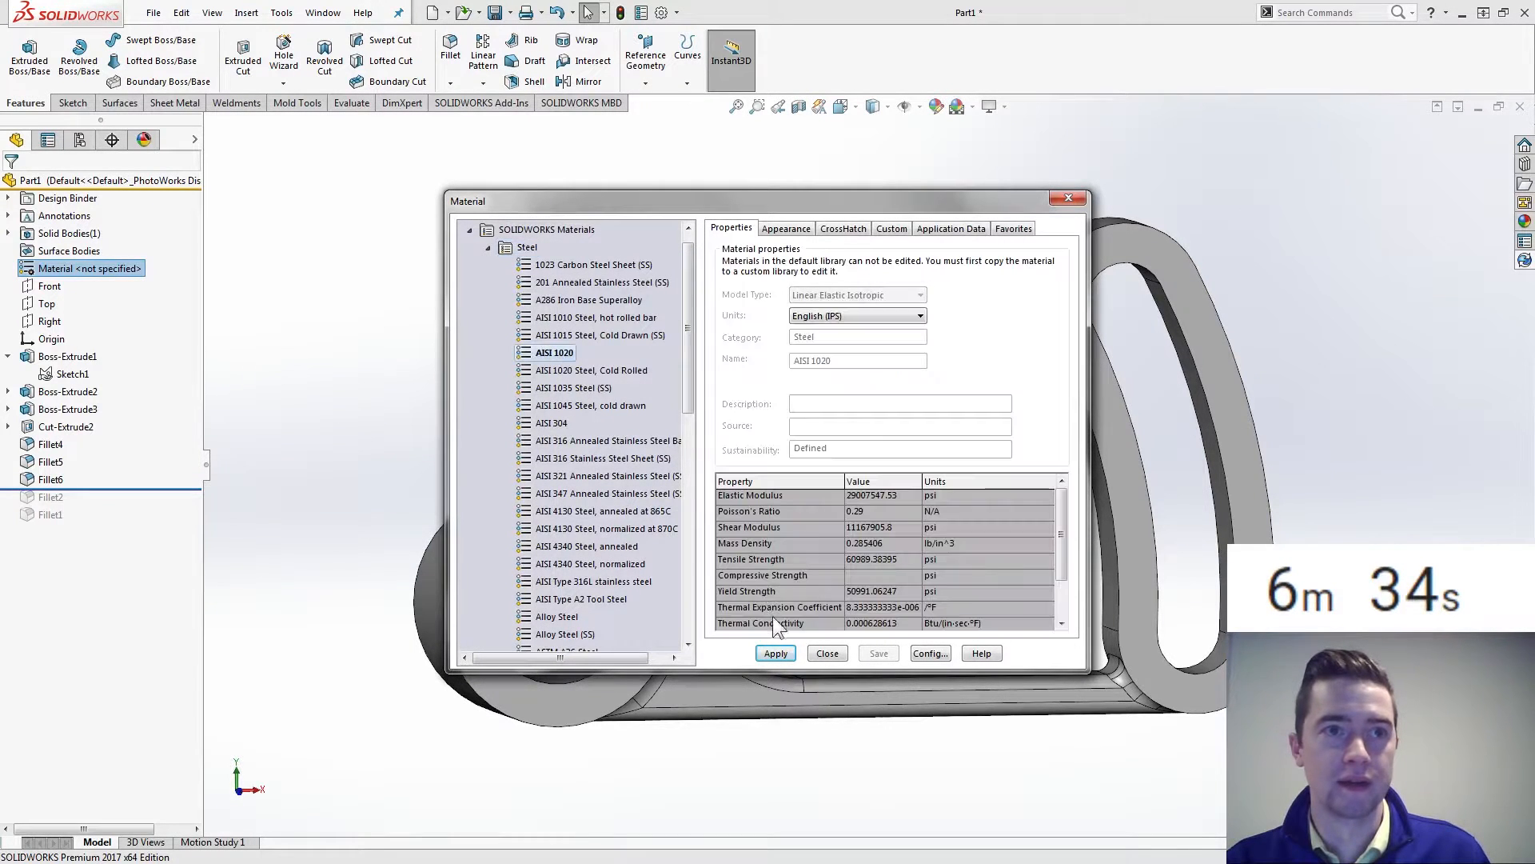
pyautogui.click(827, 653)
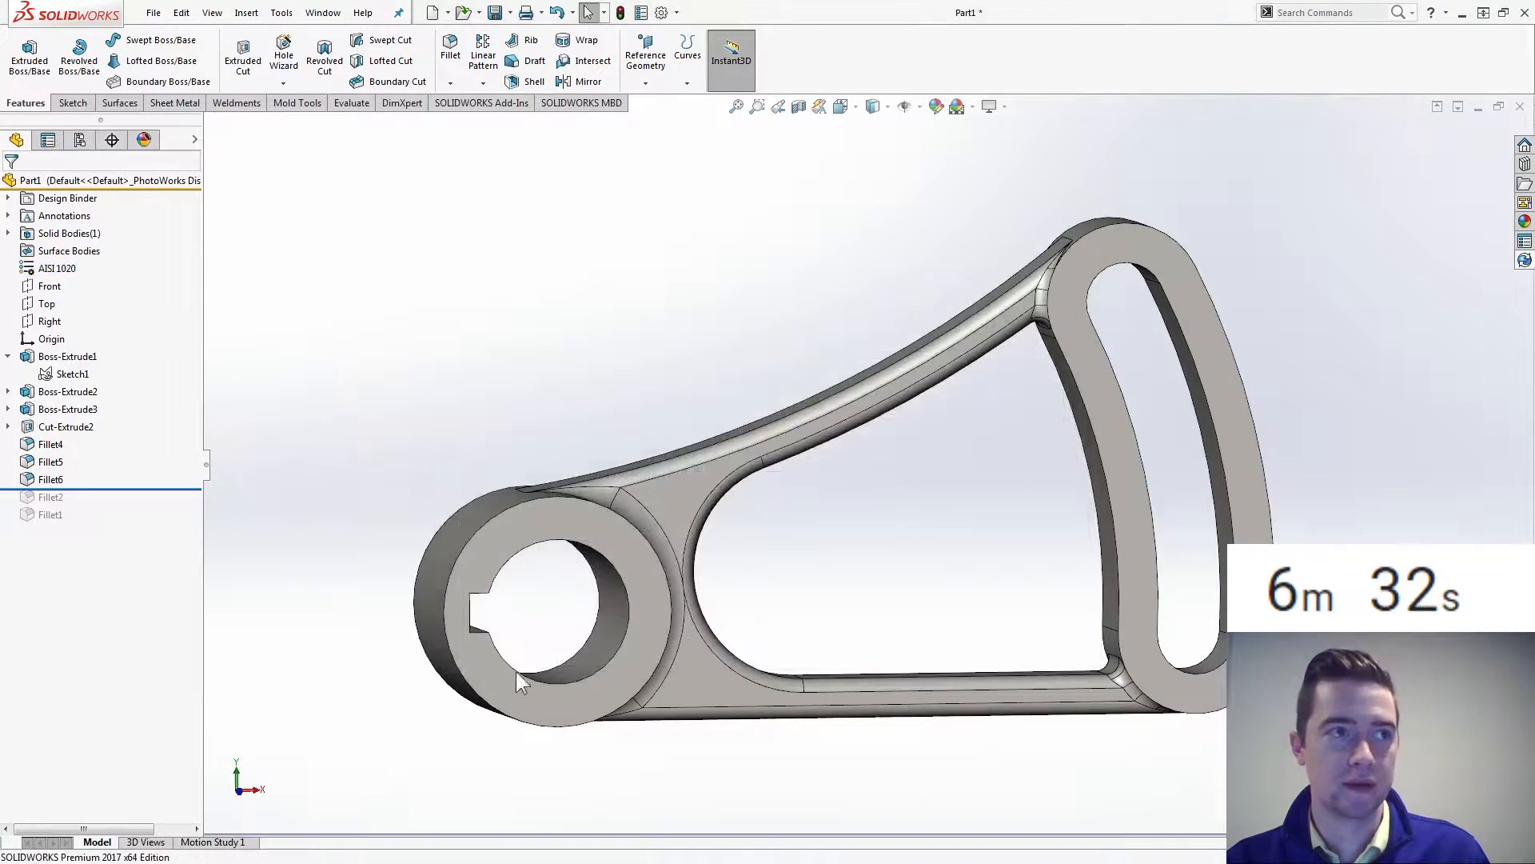
# - Roll the feature history forward to the end and delete the two old fillets, Fillet2 and Fillet1
pyautogui.moveTo(181, 489); pyautogui.dragTo(134, 533)
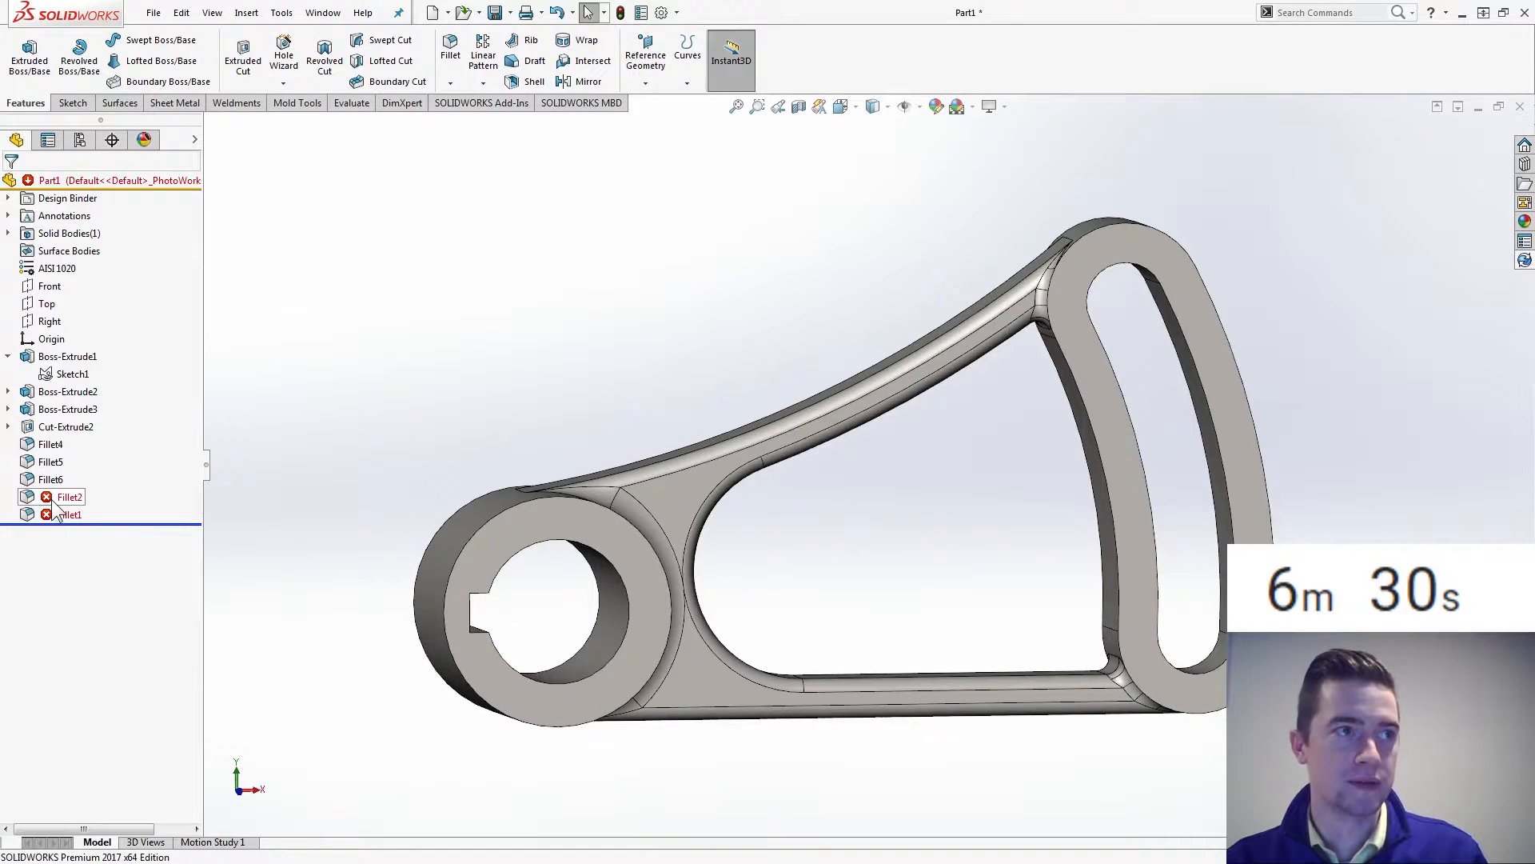
pyautogui.click(56, 499)
pyautogui.keyDown('ctrl'); pyautogui.click(60, 514); pyautogui.keyUp('ctrl')
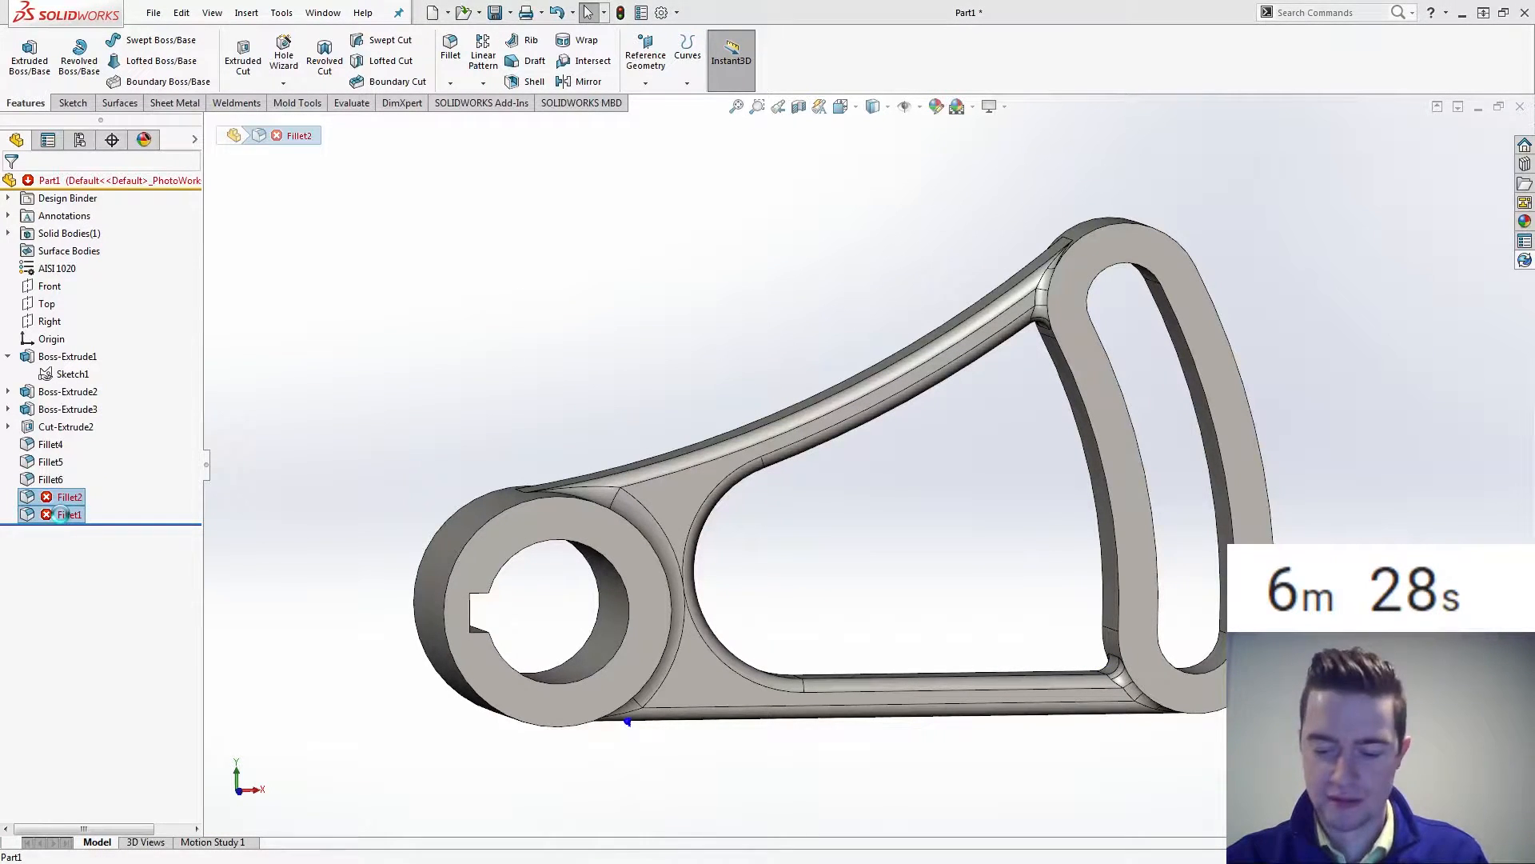
pyautogui.press('Delete')
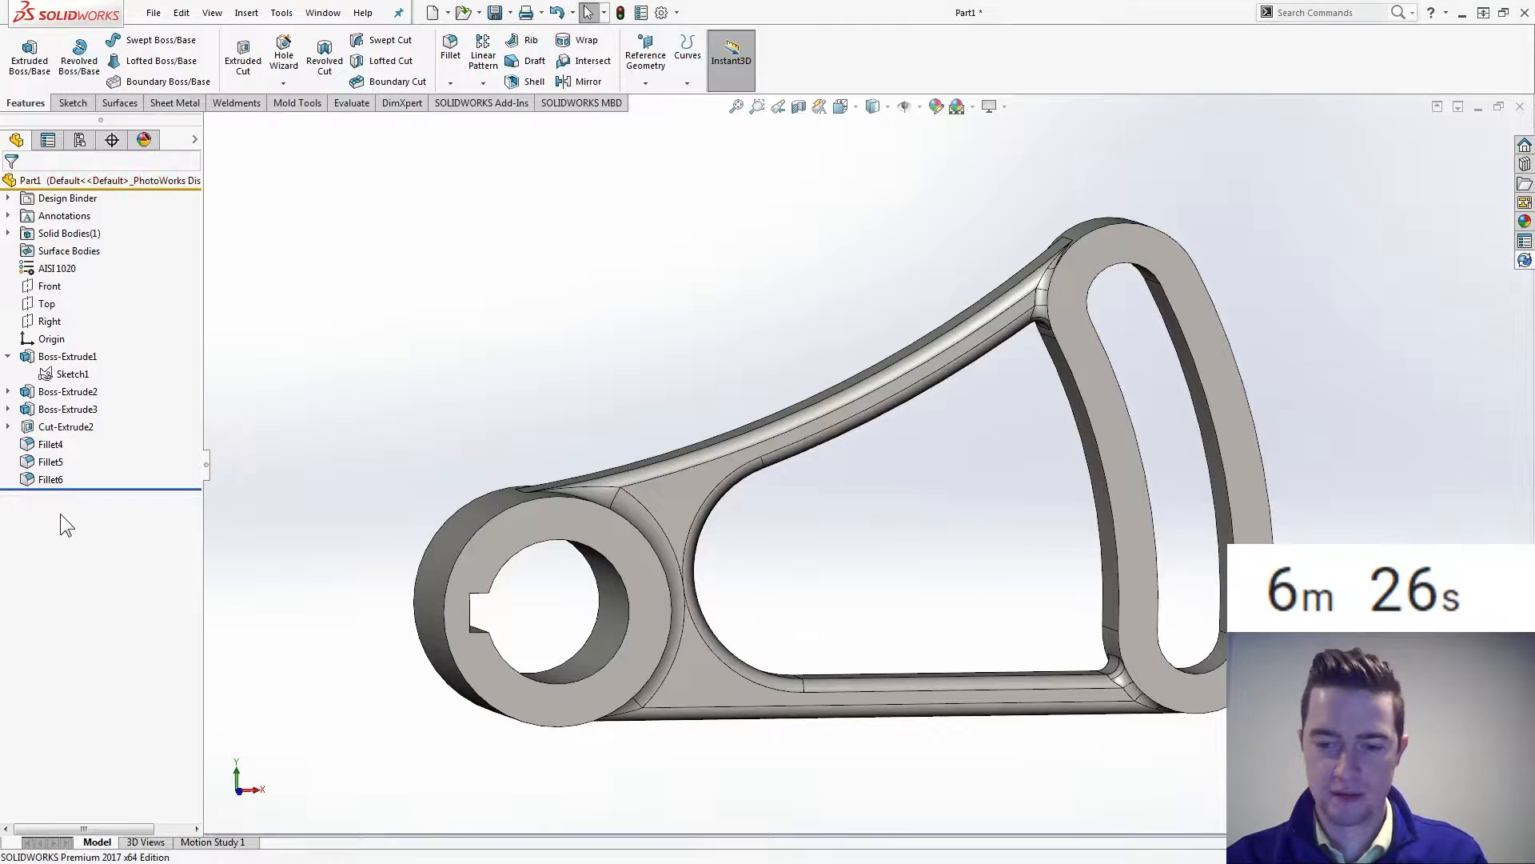
# - Add a new configuration named "Phase 2" to the part
pyautogui.click(78, 140)
pyautogui.rightClick(84, 194)
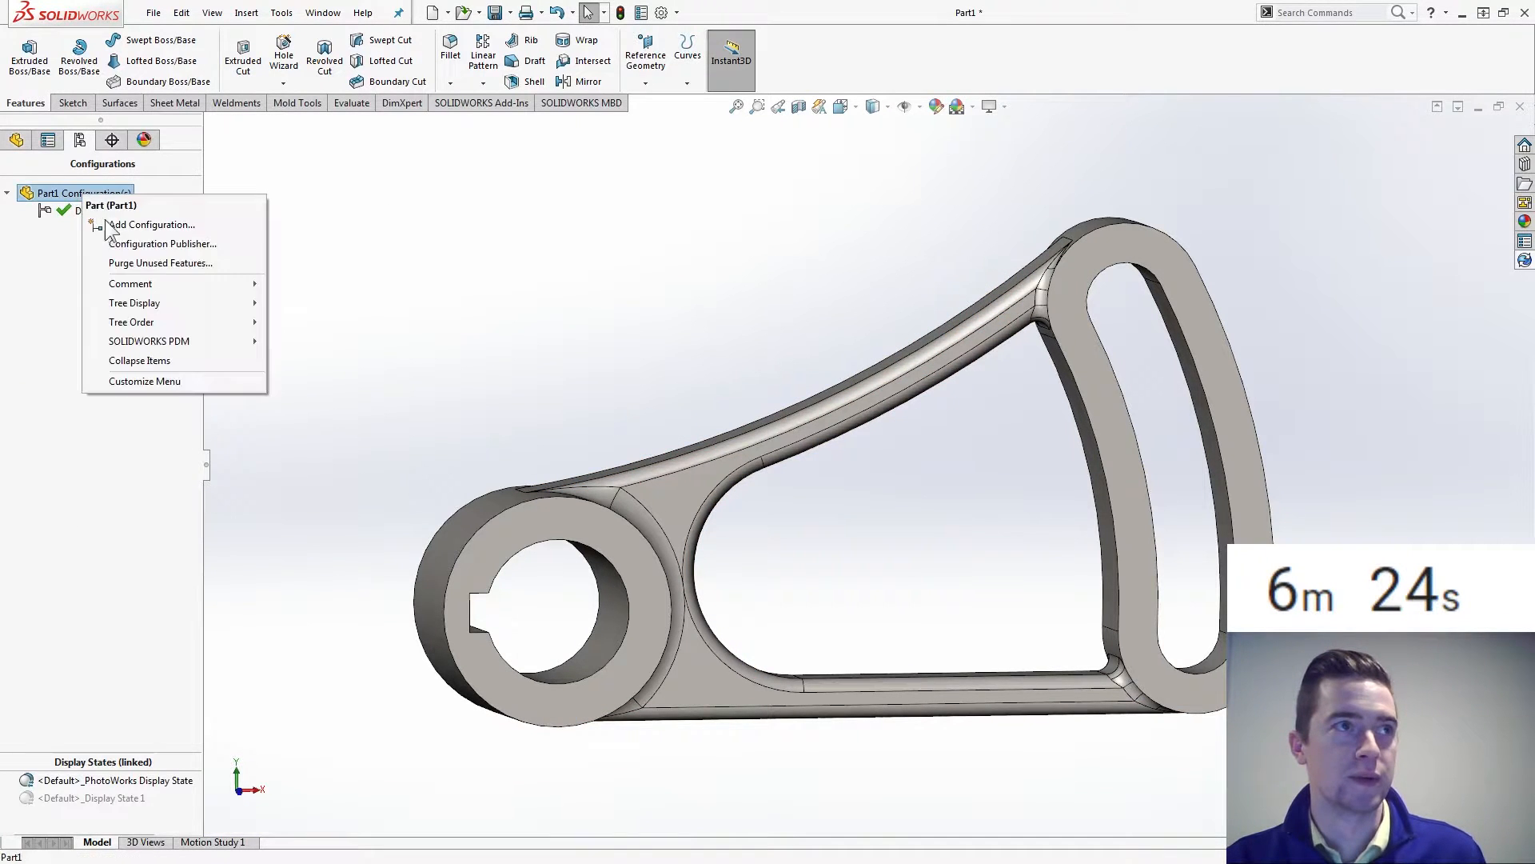
pyautogui.click(124, 225)
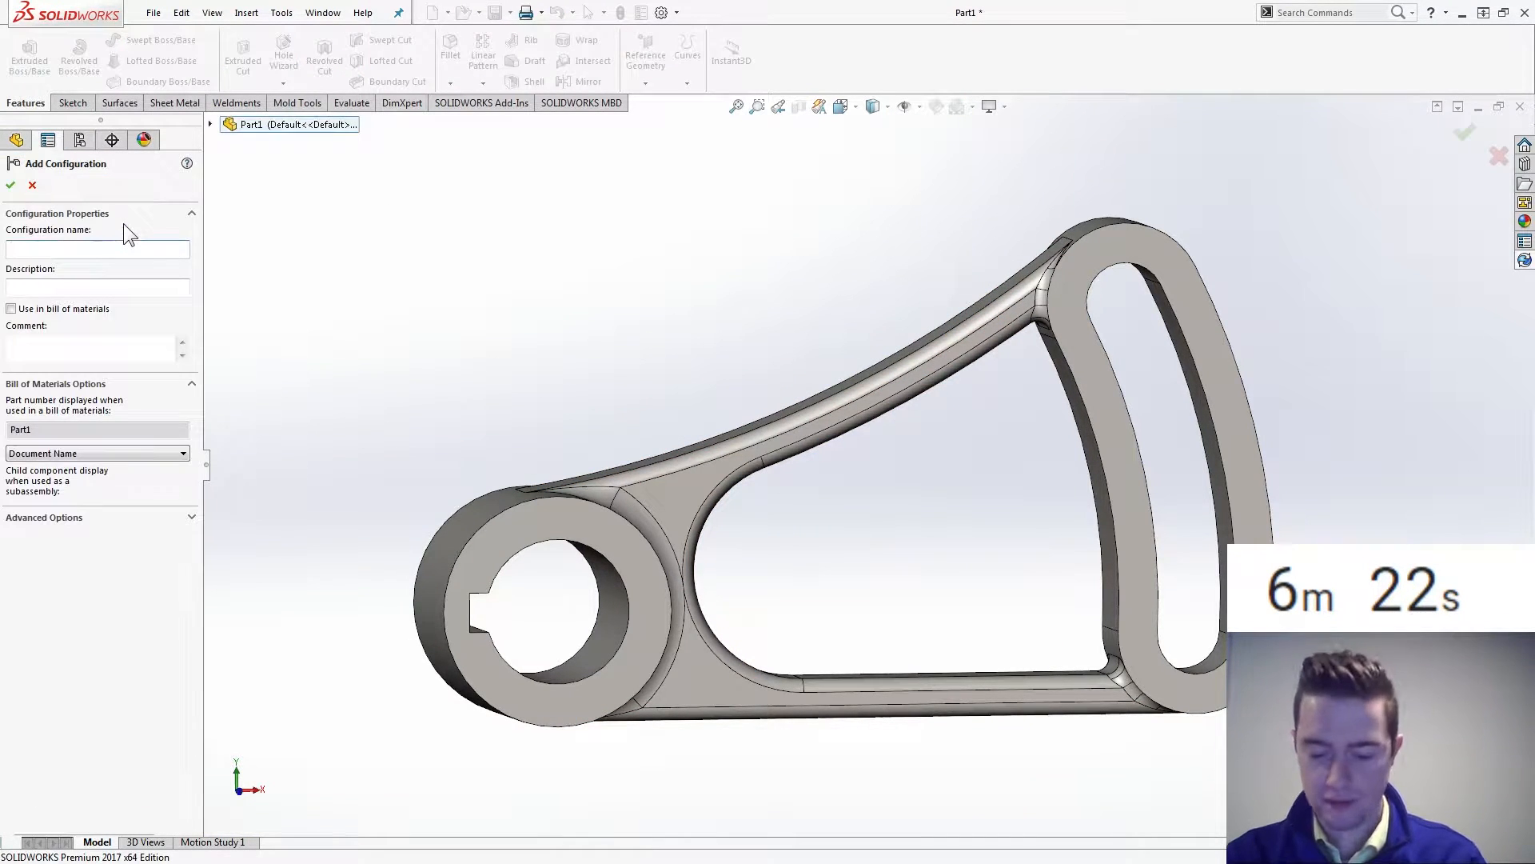
pyautogui.write('Phase 2')
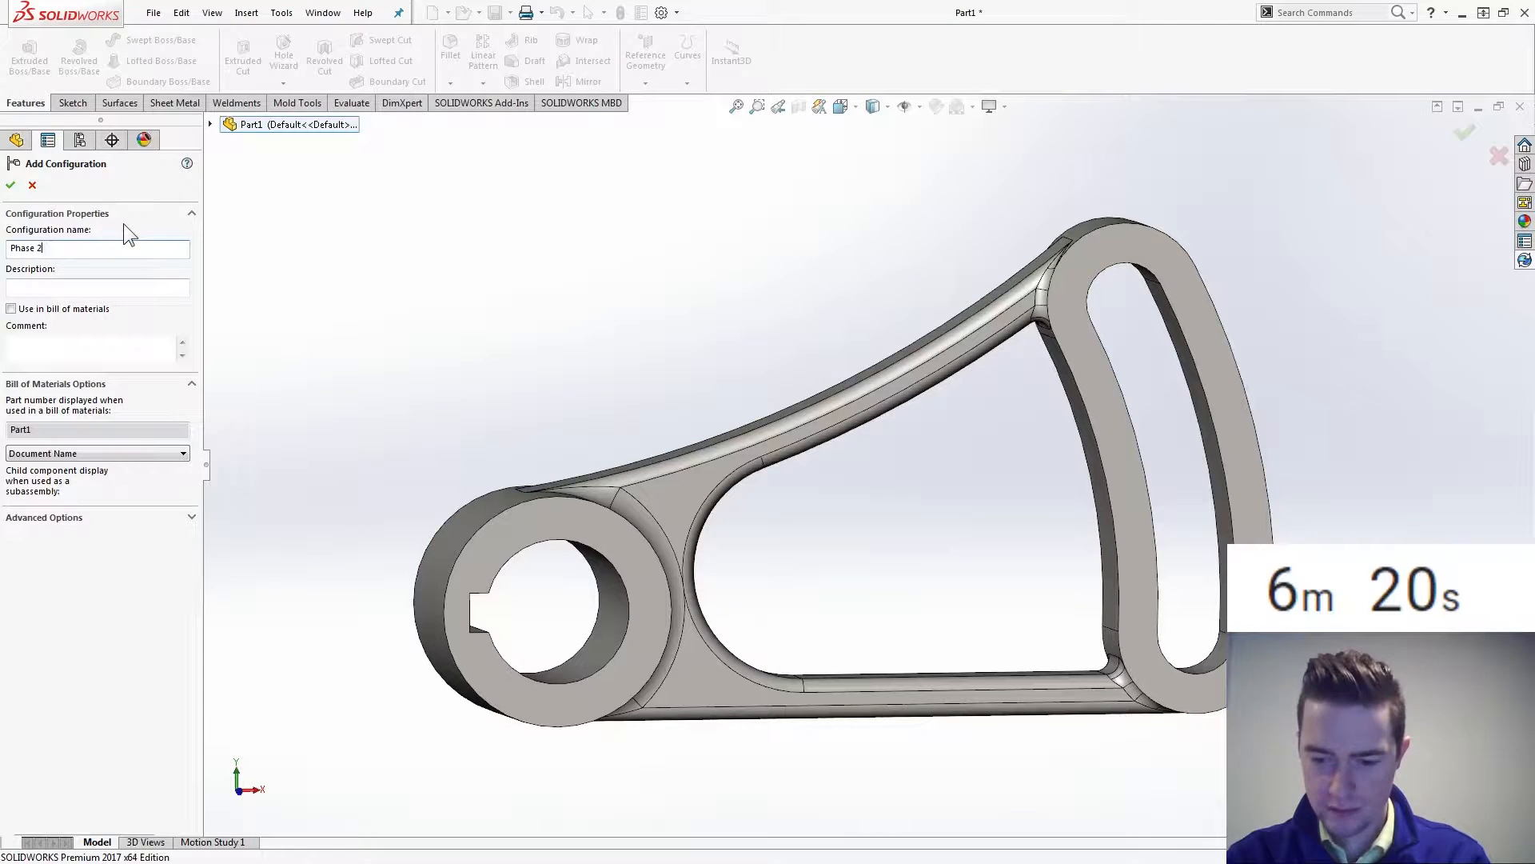
pyautogui.press('Return')
# - Check the modified dimensions on the Phase 2 drawing and display the dimensions of the first boss extrusion's sketch in the model
pyautogui.hotkey('alt', 'Tab')
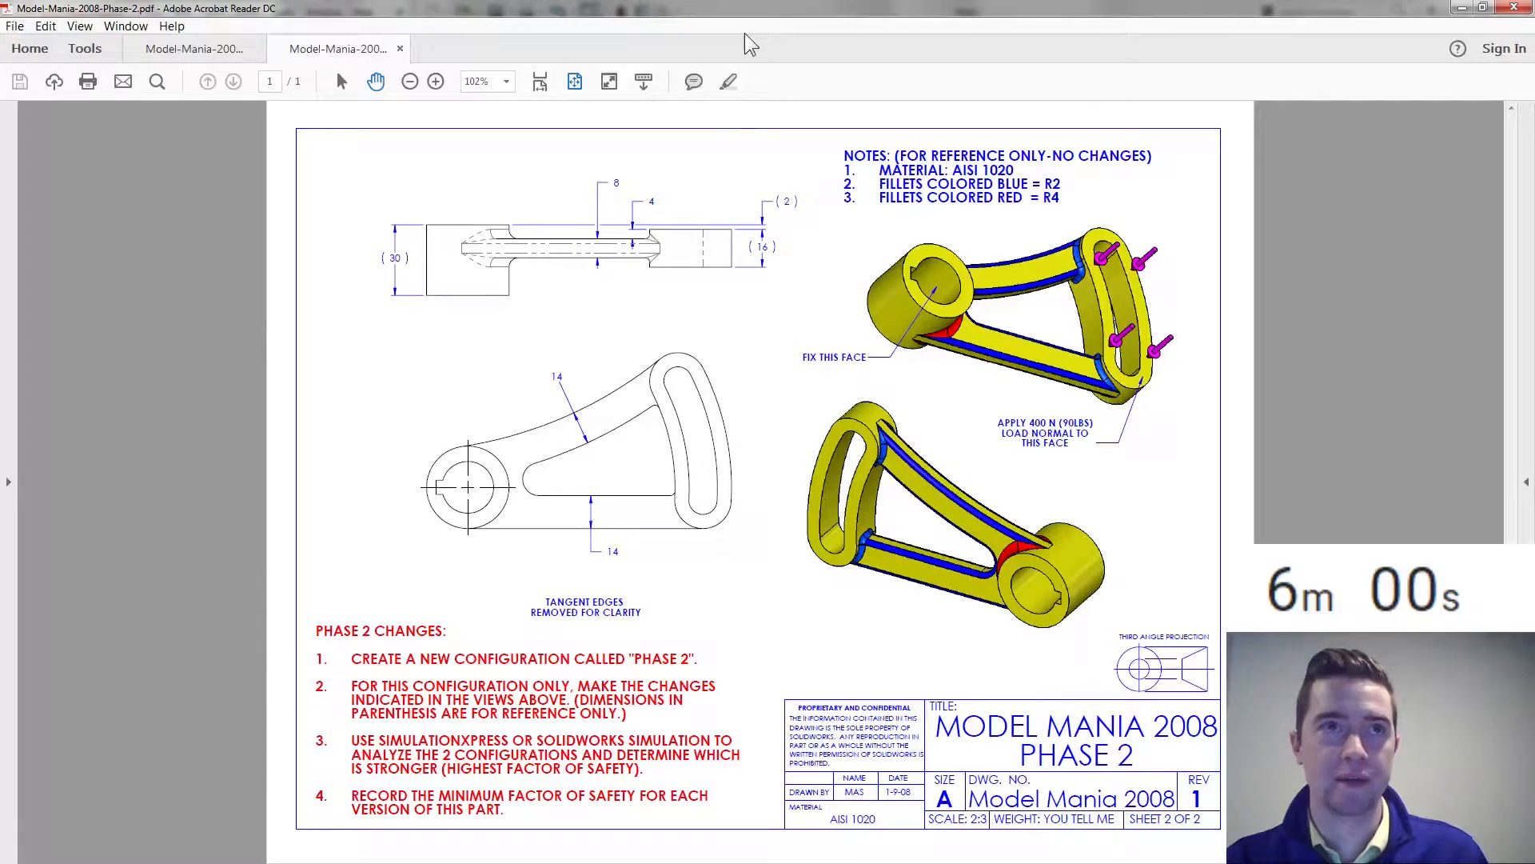
pyautogui.hotkey('alt', 'Tab')
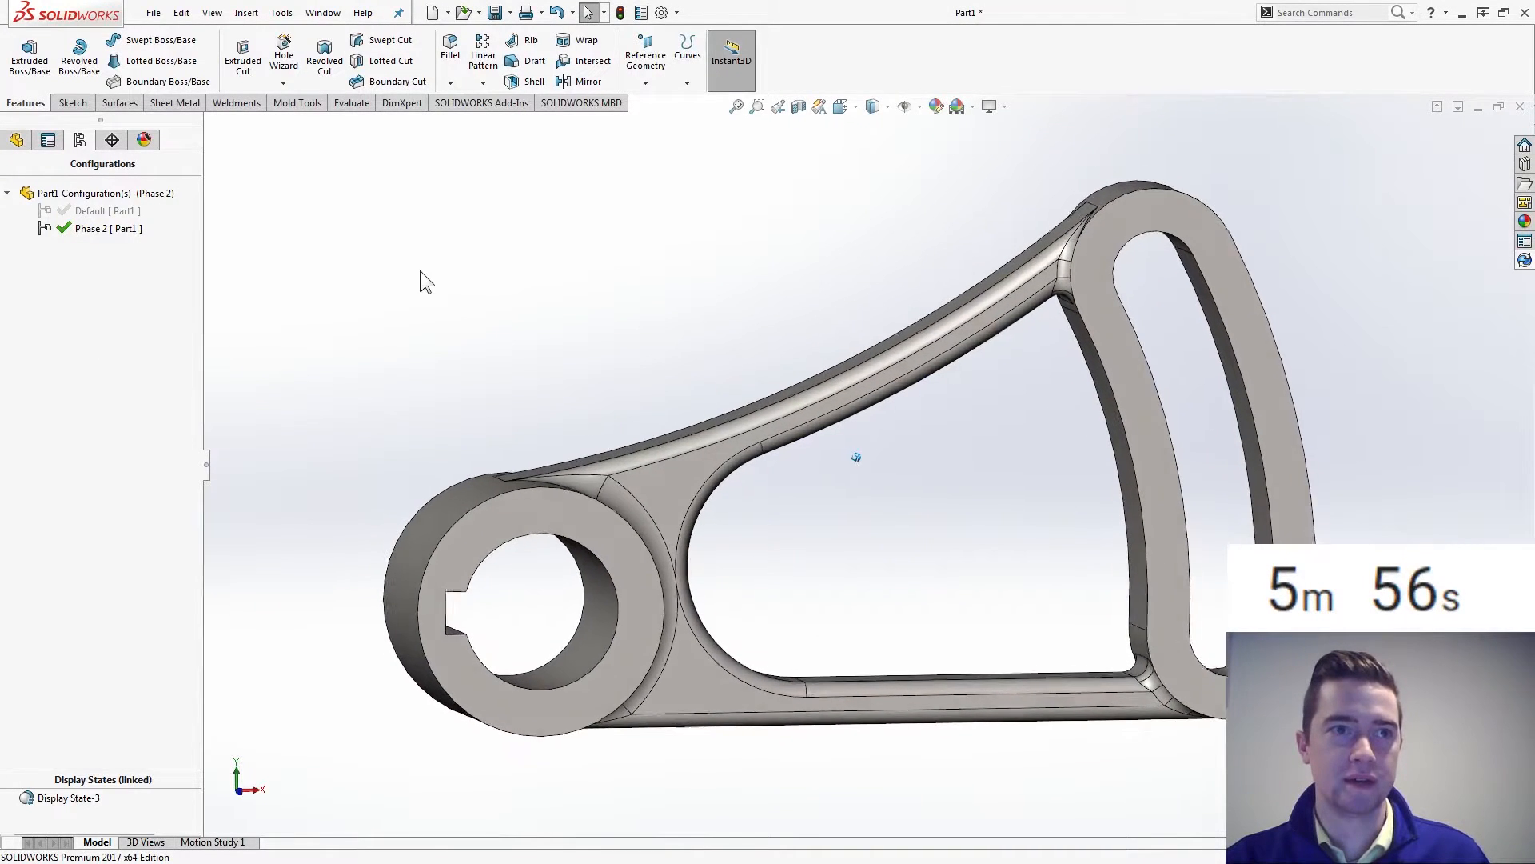
pyautogui.click(16, 140)
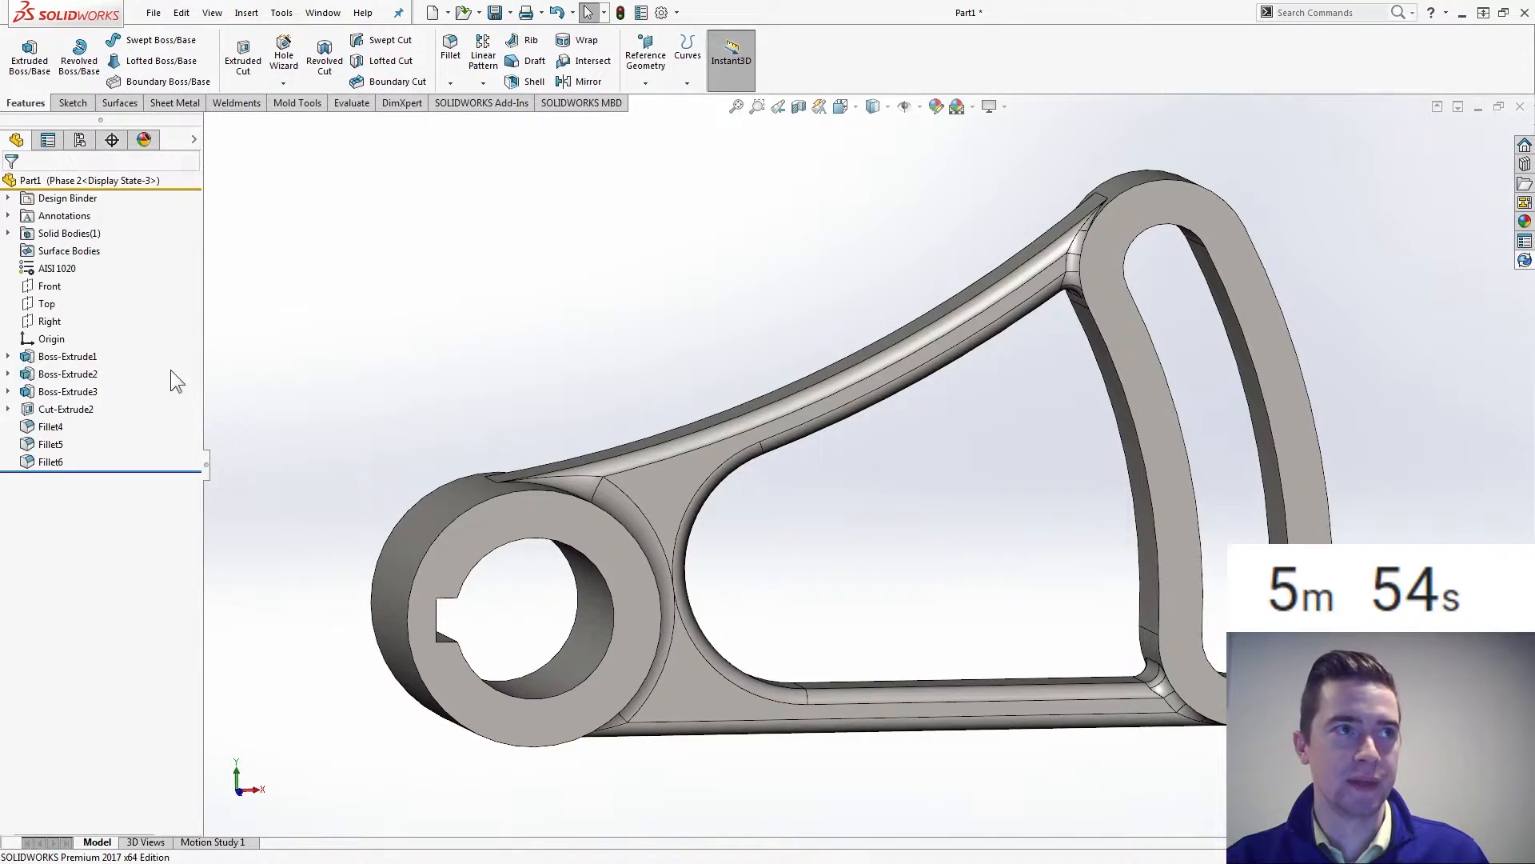
pyautogui.click(68, 355)
pyautogui.click(406, 317)
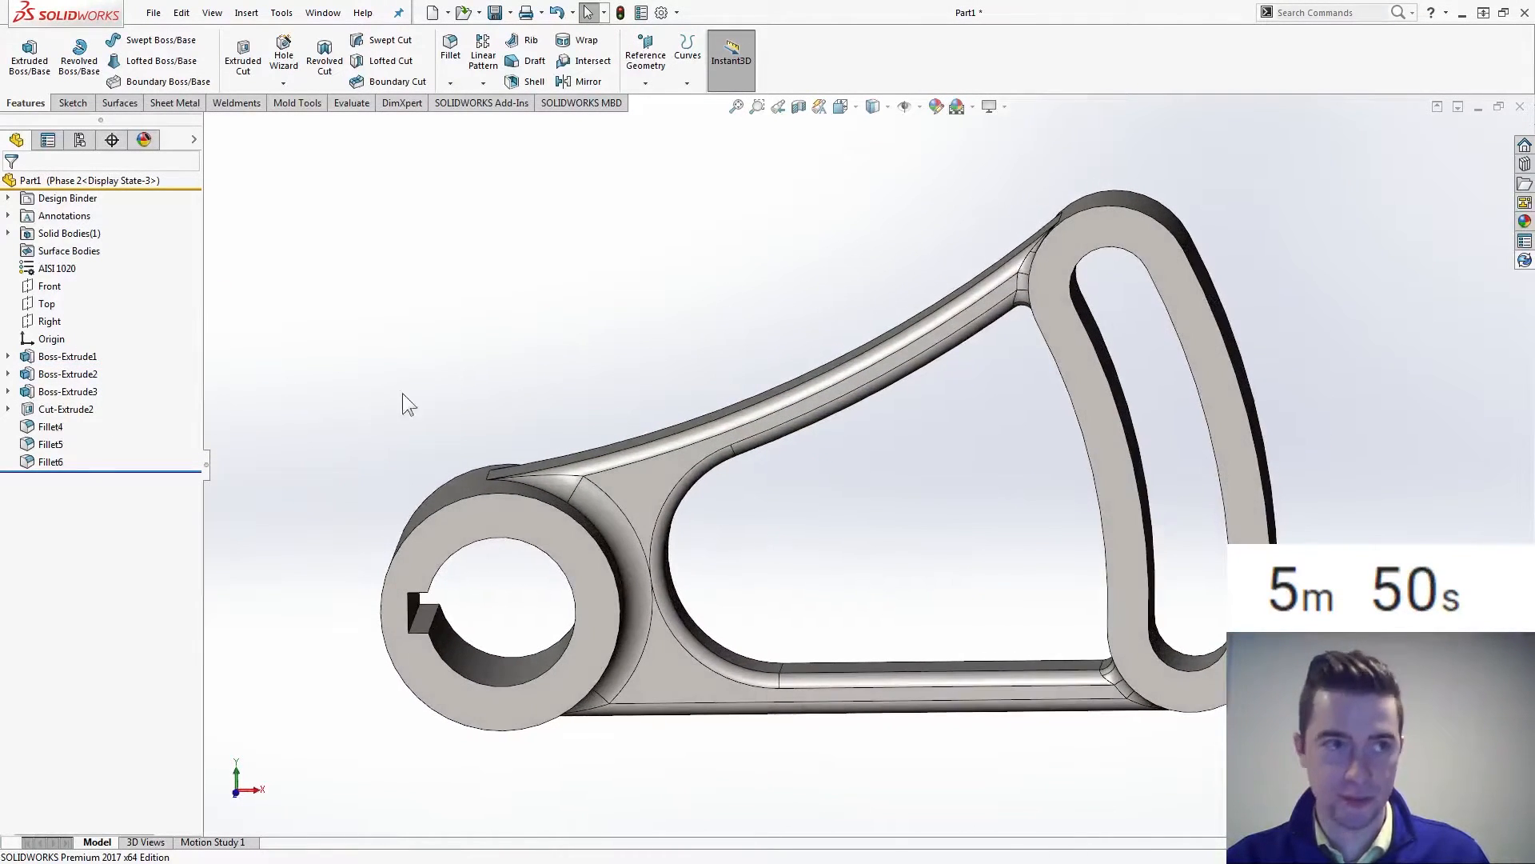
pyautogui.click(50, 408)
pyautogui.doubleClick(55, 357)
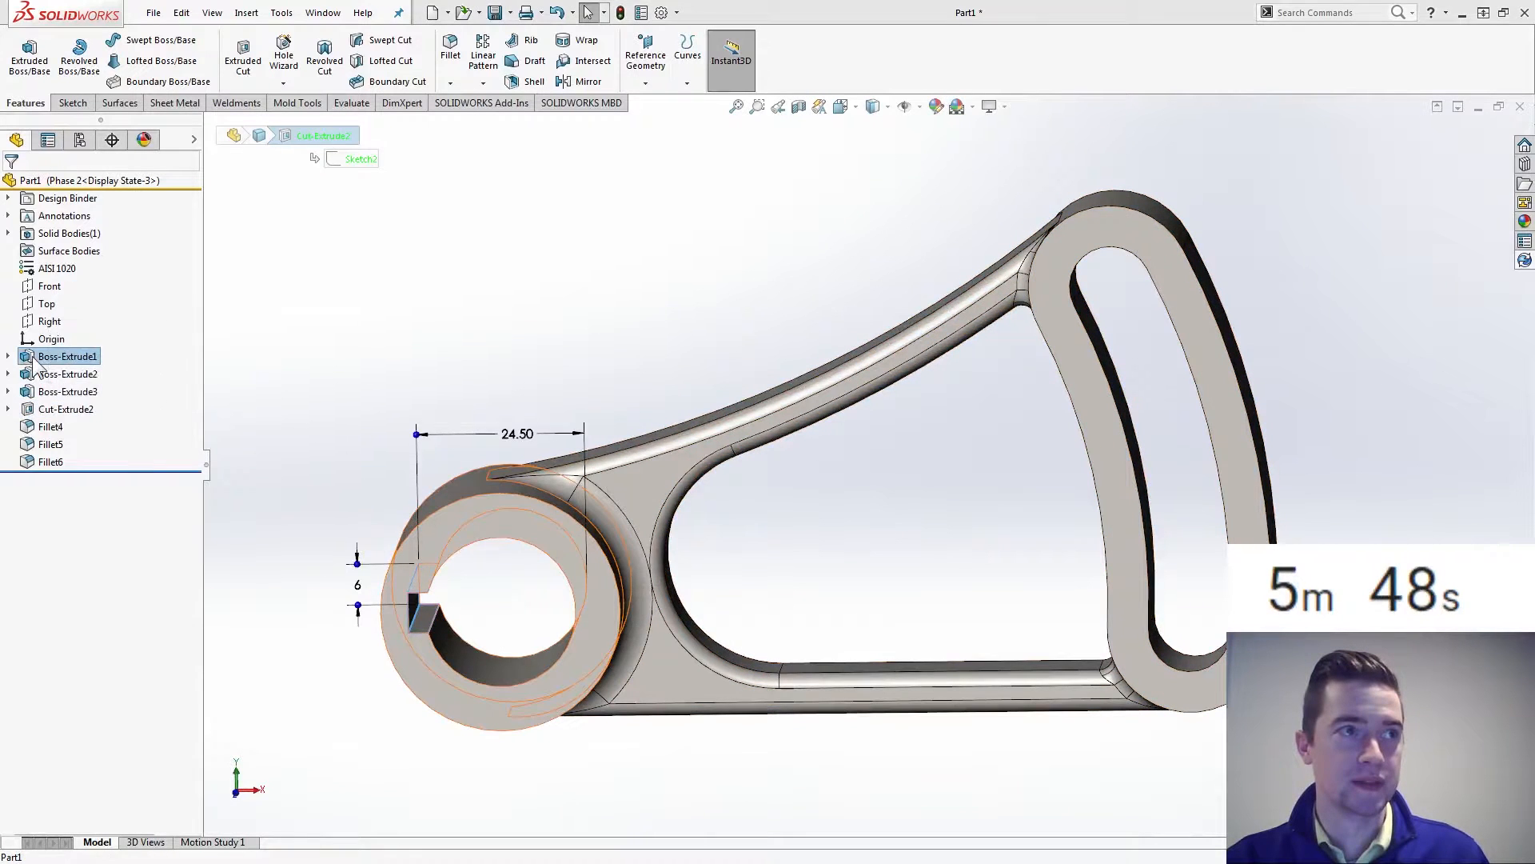
pyautogui.click(52, 375)
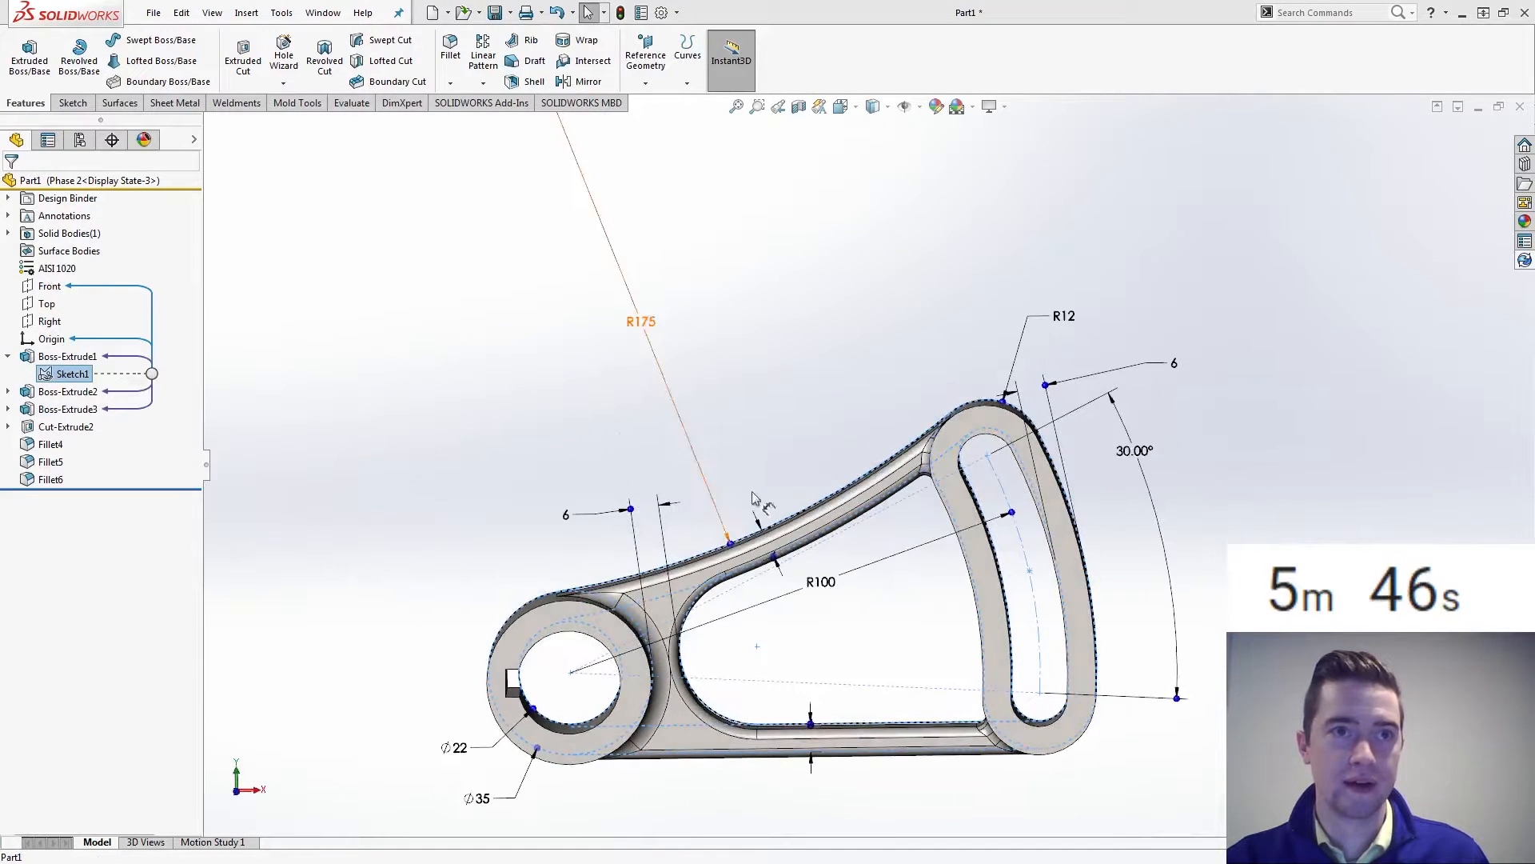
# - Undo the accidental change to the web's upper arm thickness and turn off Instant3D
pyautogui.moveTo(770, 554); pyautogui.dragTo(805, 616)
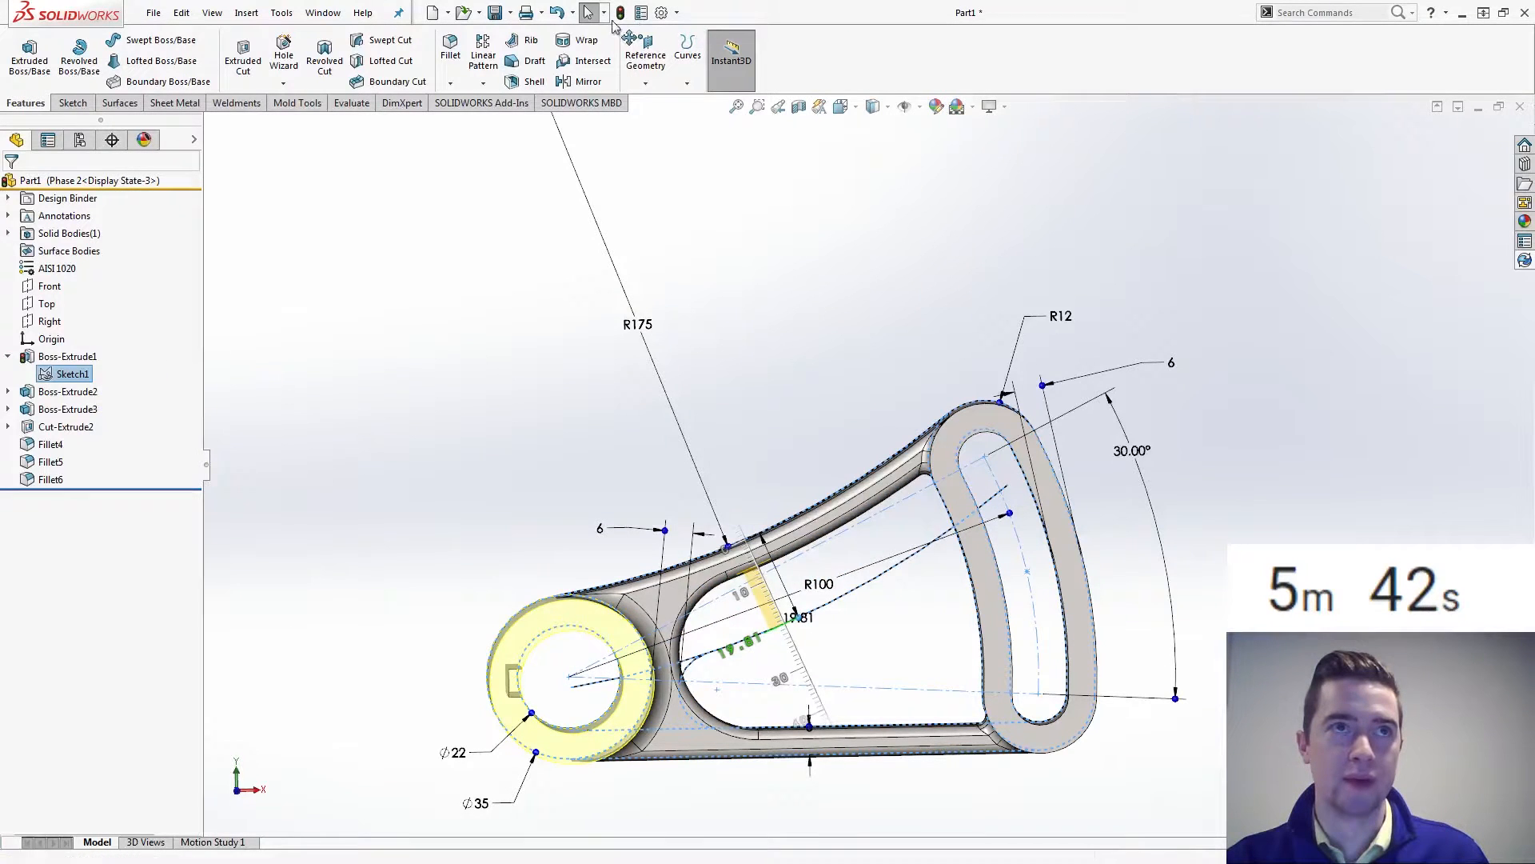
pyautogui.click(558, 13)
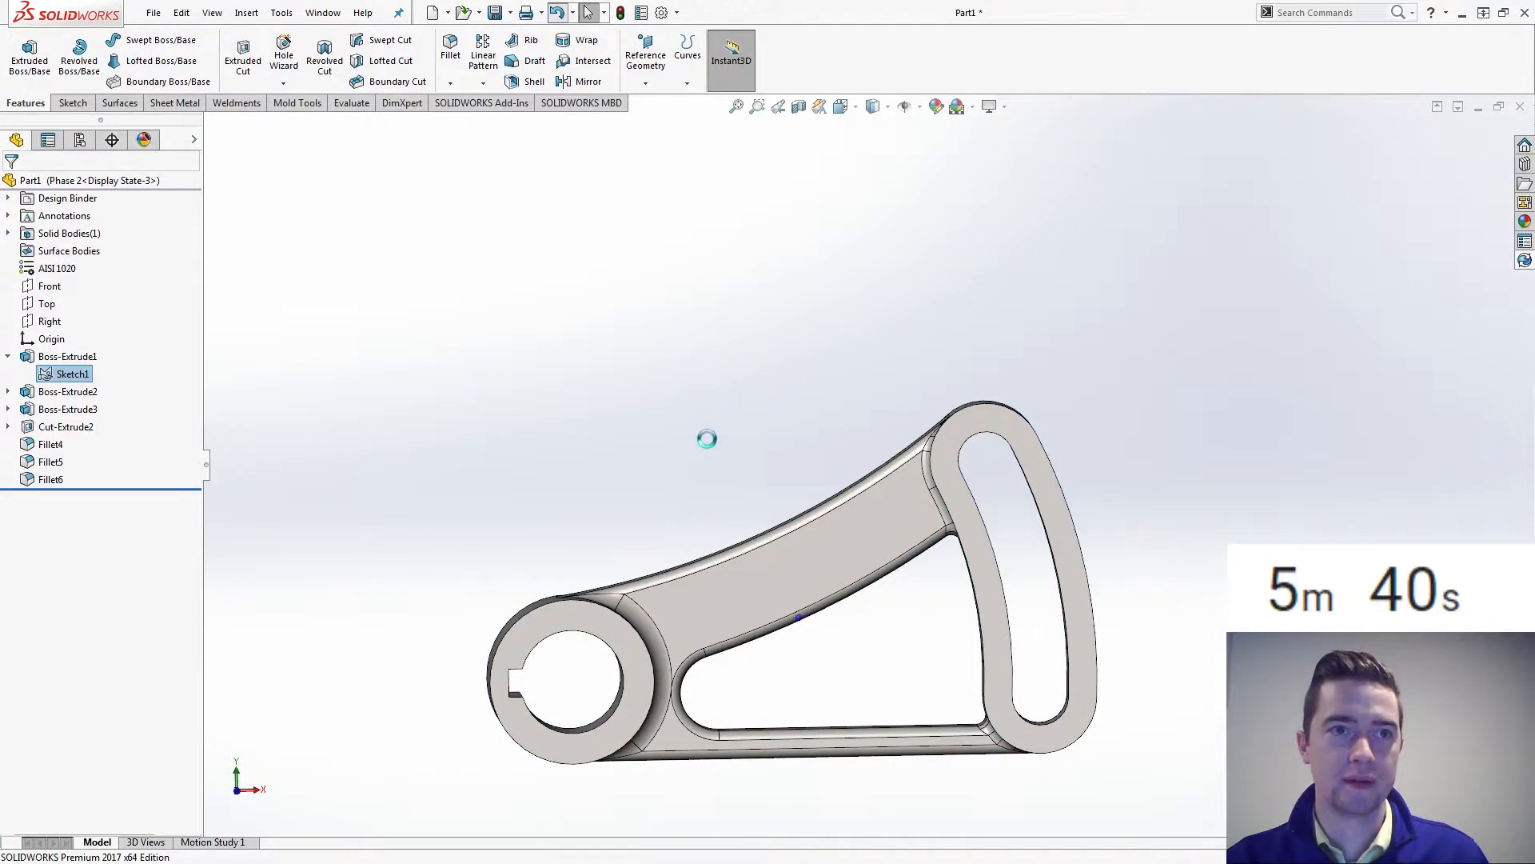
pyautogui.click(734, 74)
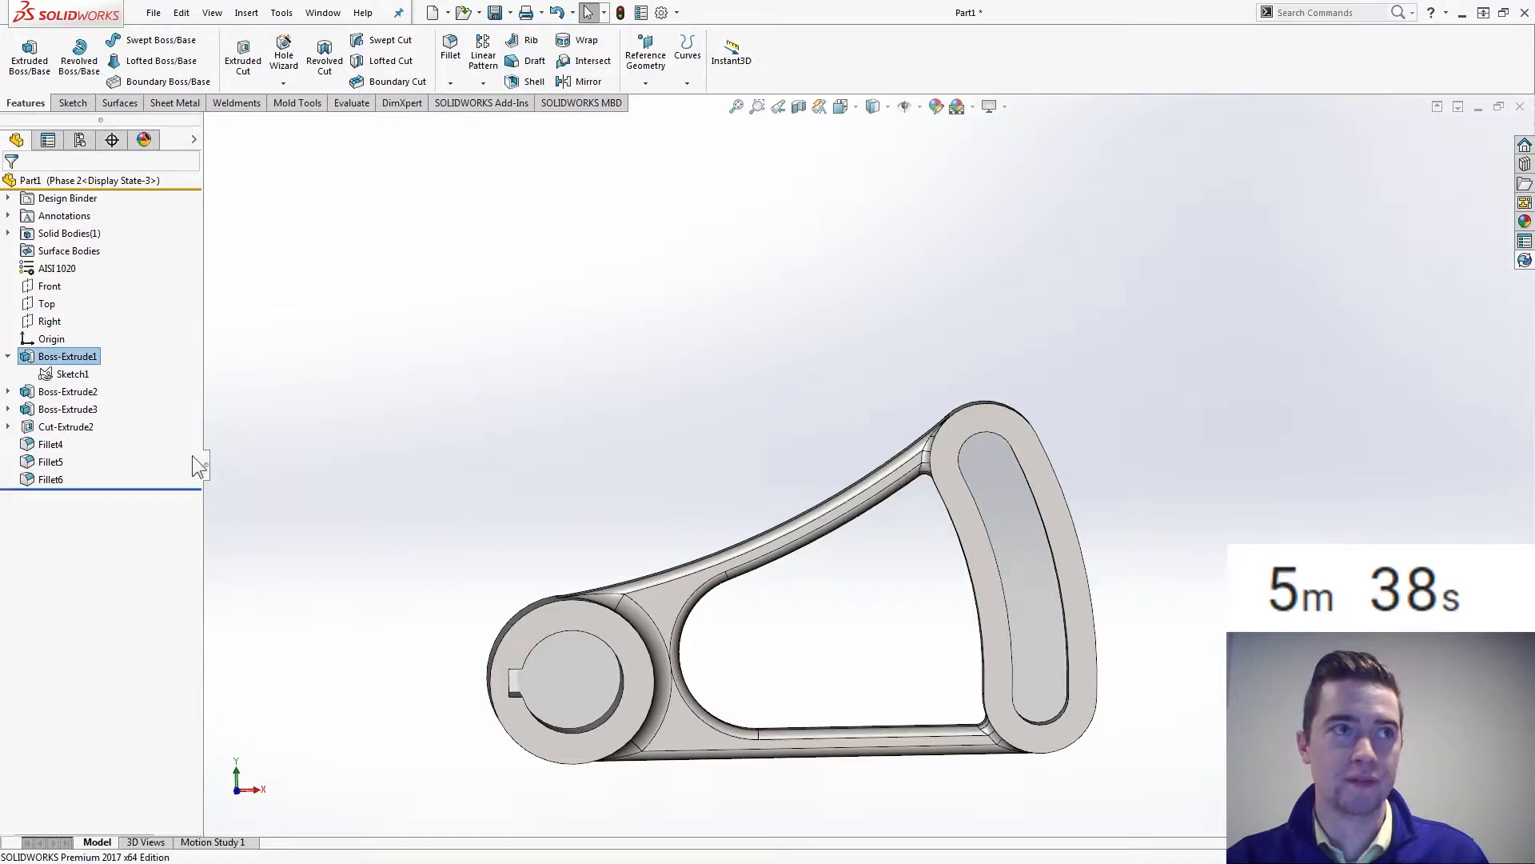
# - Configure the web's upper arm thickness in Sketch1 as 14 mm for the Phase 2 configuration only
pyautogui.click(60, 376)
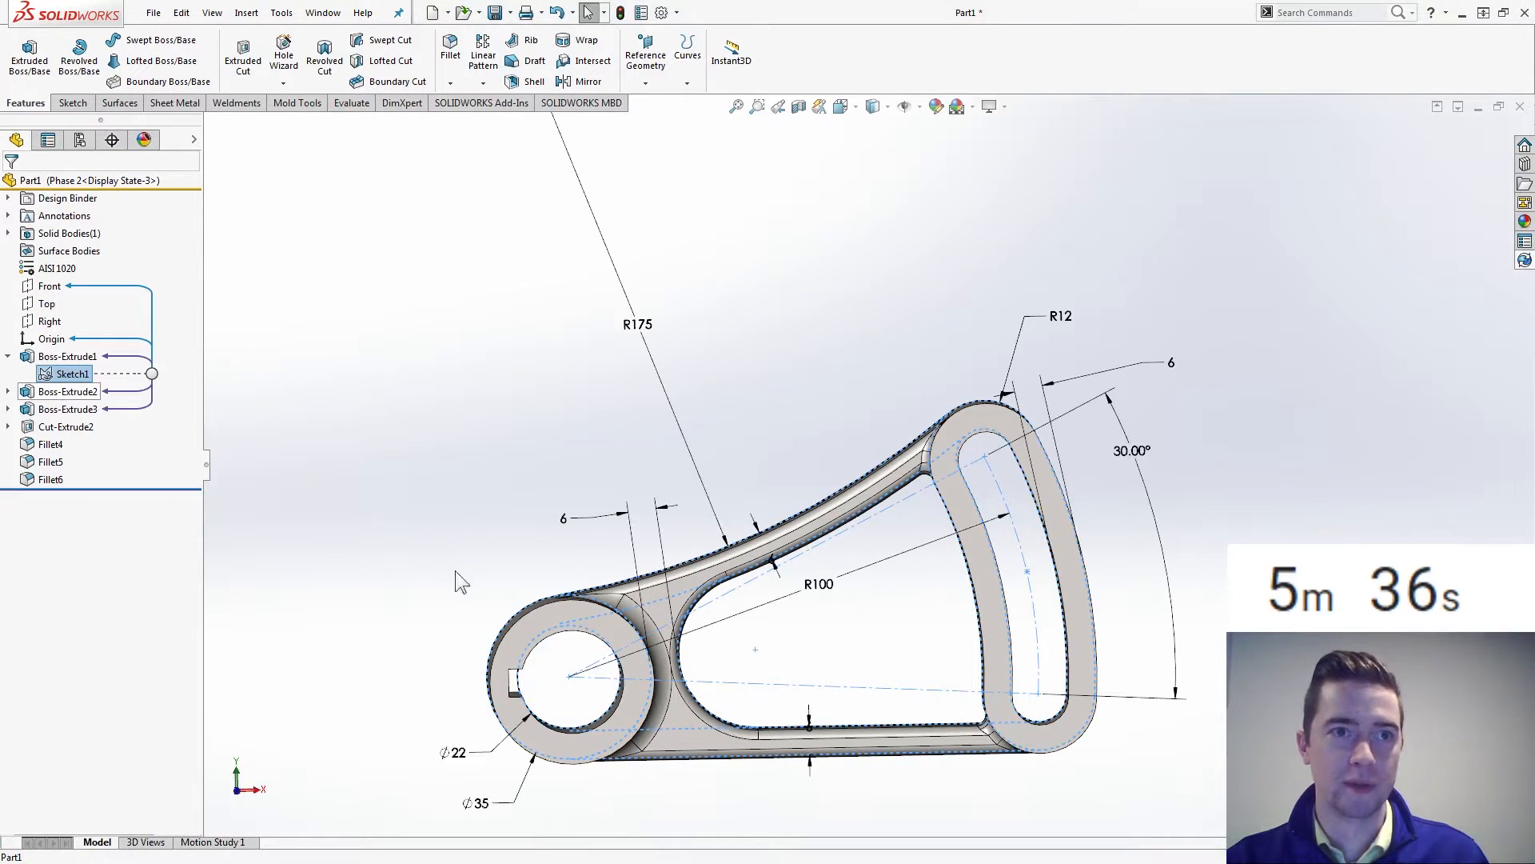
pyautogui.moveTo(772, 558); pyautogui.dragTo(747, 449)
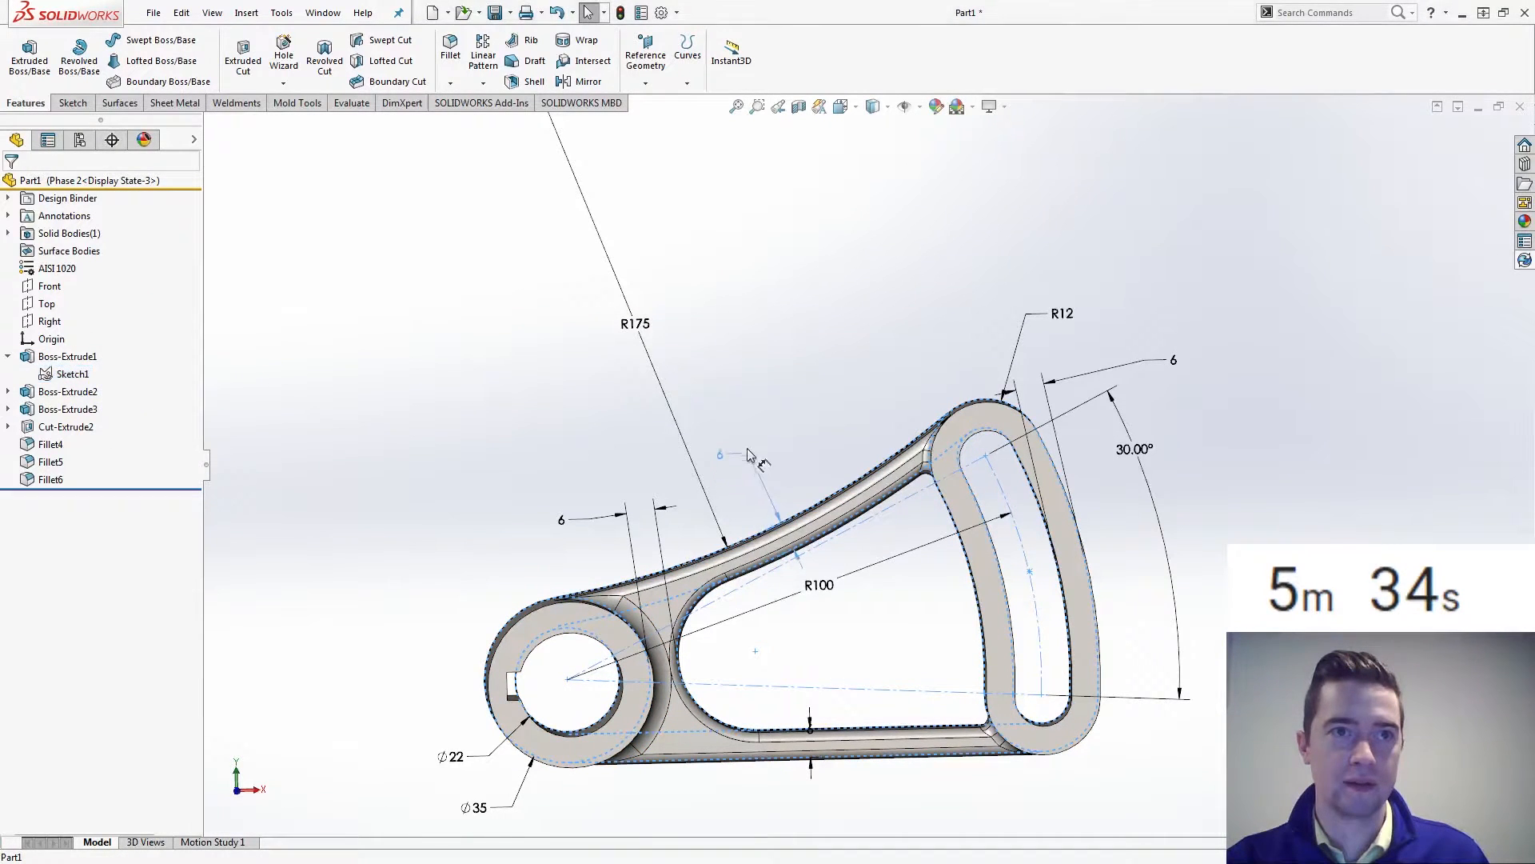
pyautogui.click(720, 454)
pyautogui.rightClick(719, 456)
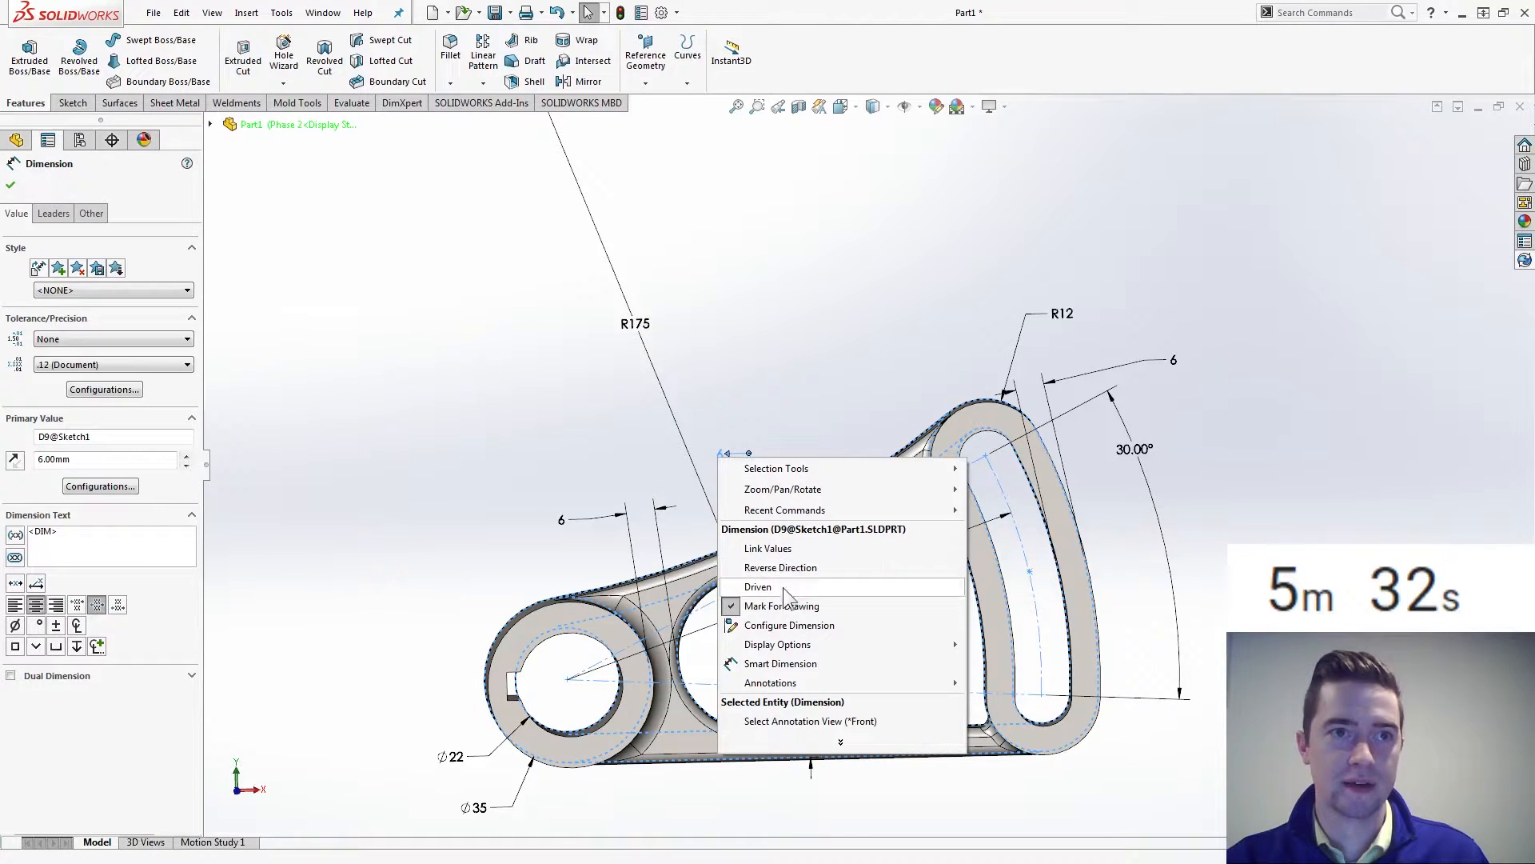
pyautogui.click(791, 625)
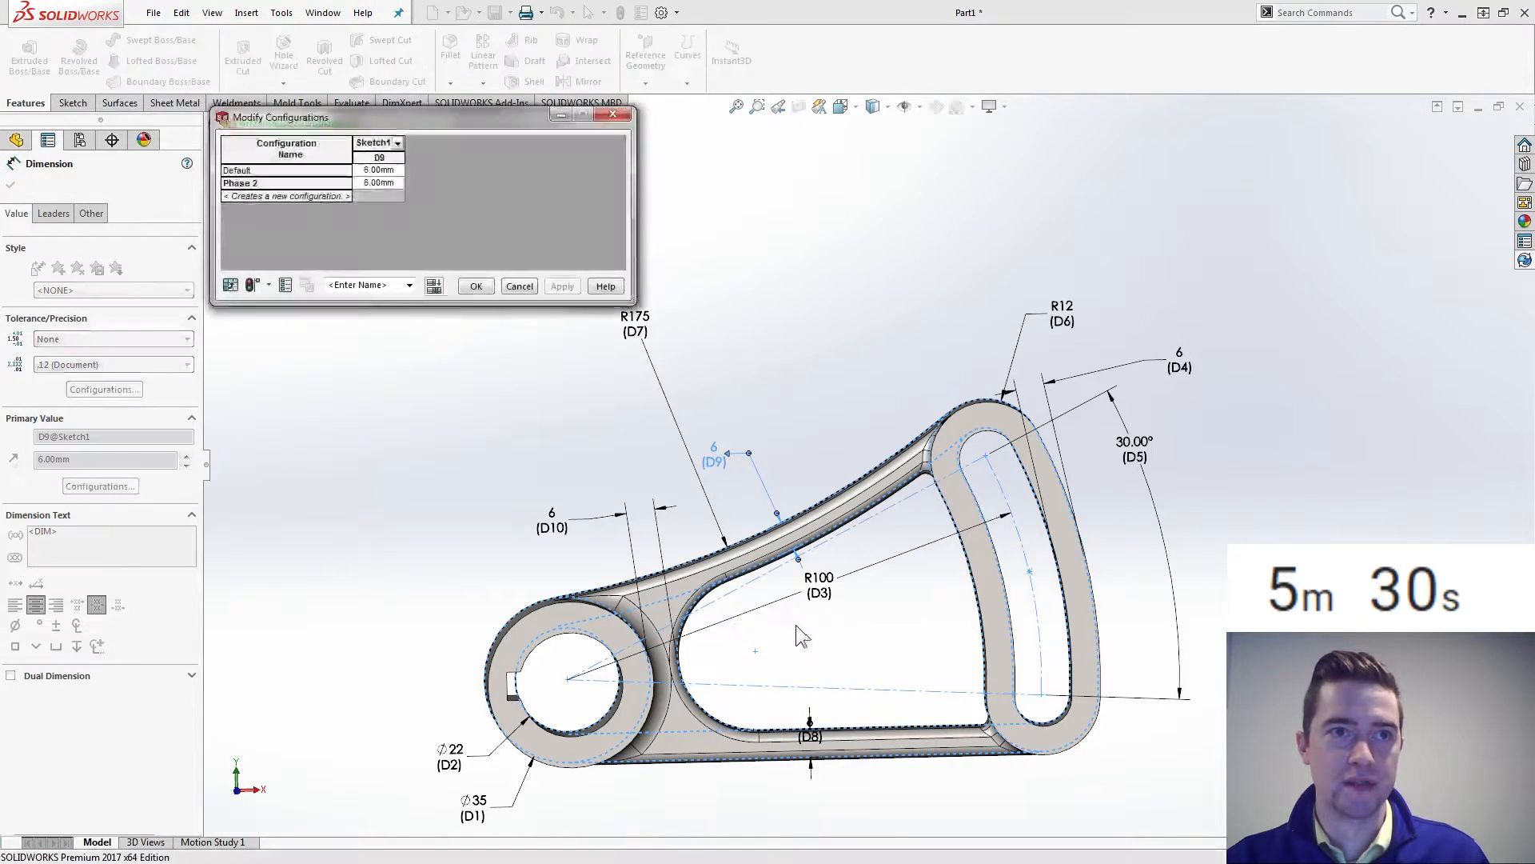
pyautogui.click(386, 183)
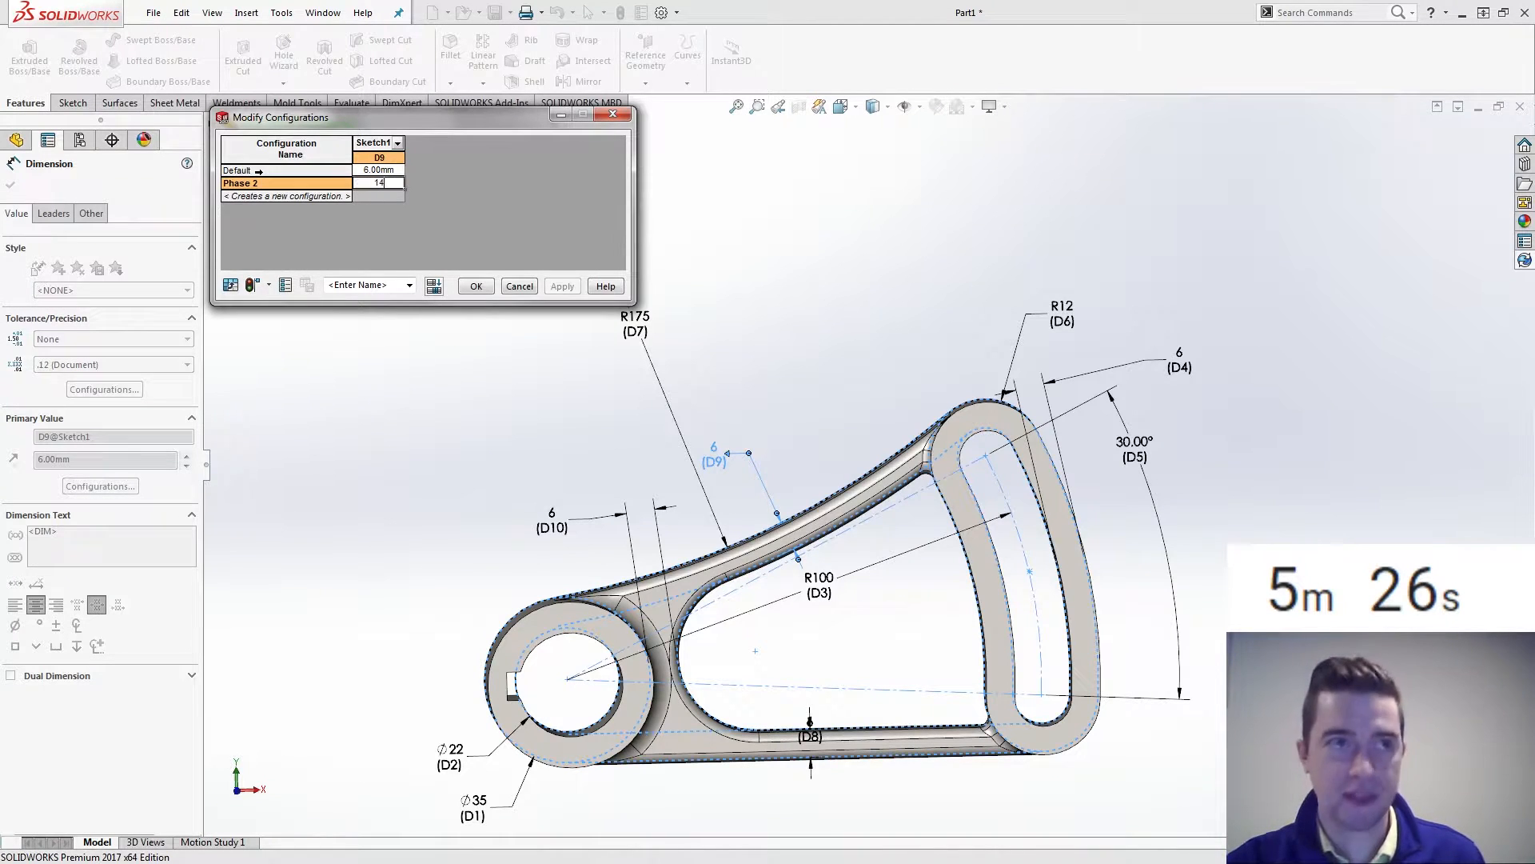
pyautogui.click(475, 286)
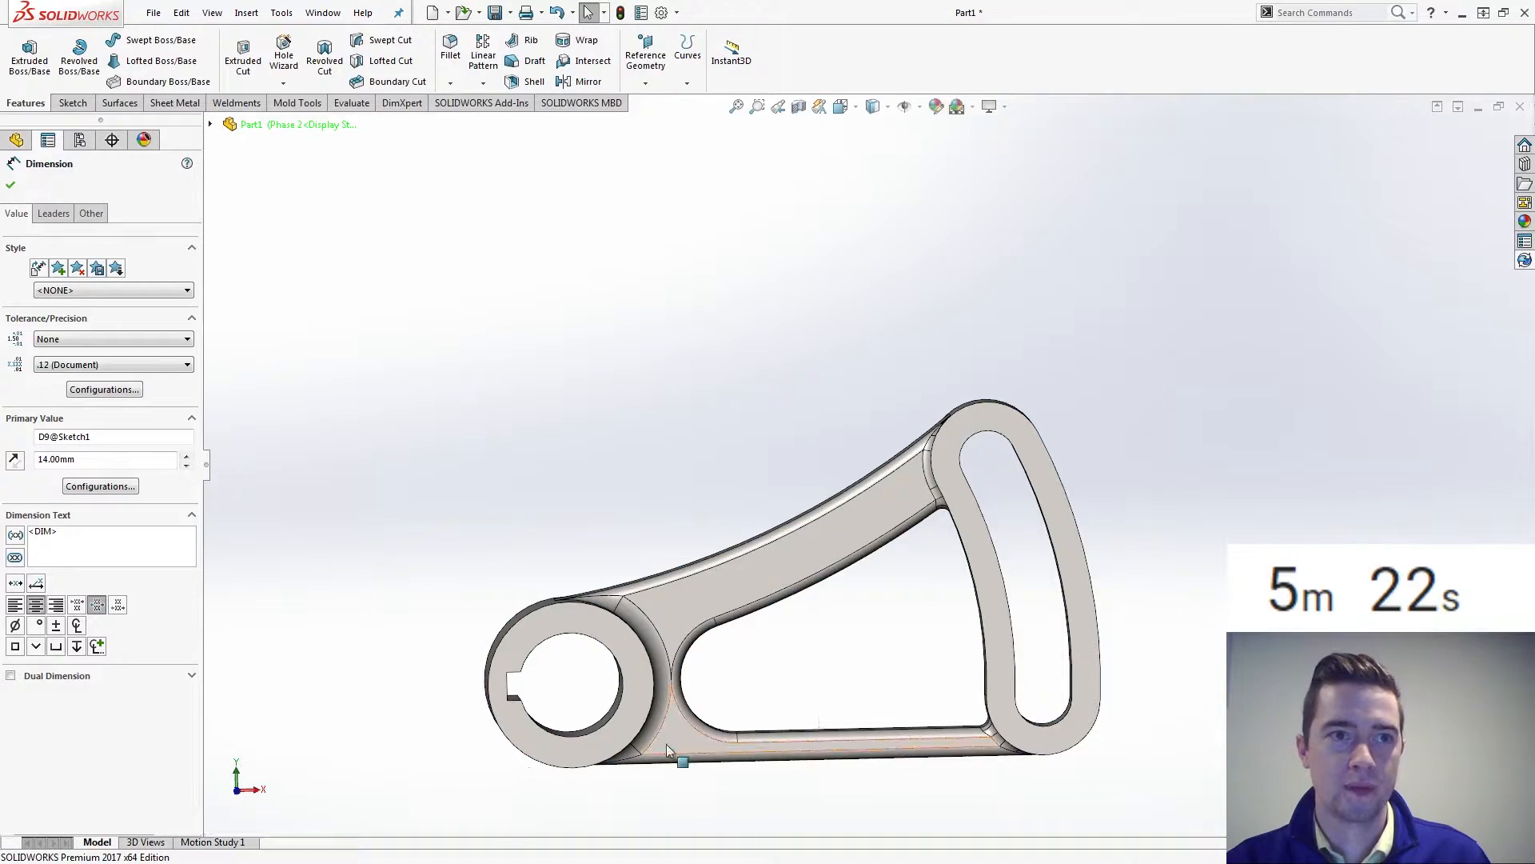
# - Configure the web's lower arm thickness in Sketch1 as 14 mm for the Phase 2 configuration only
pyautogui.click(18, 141)
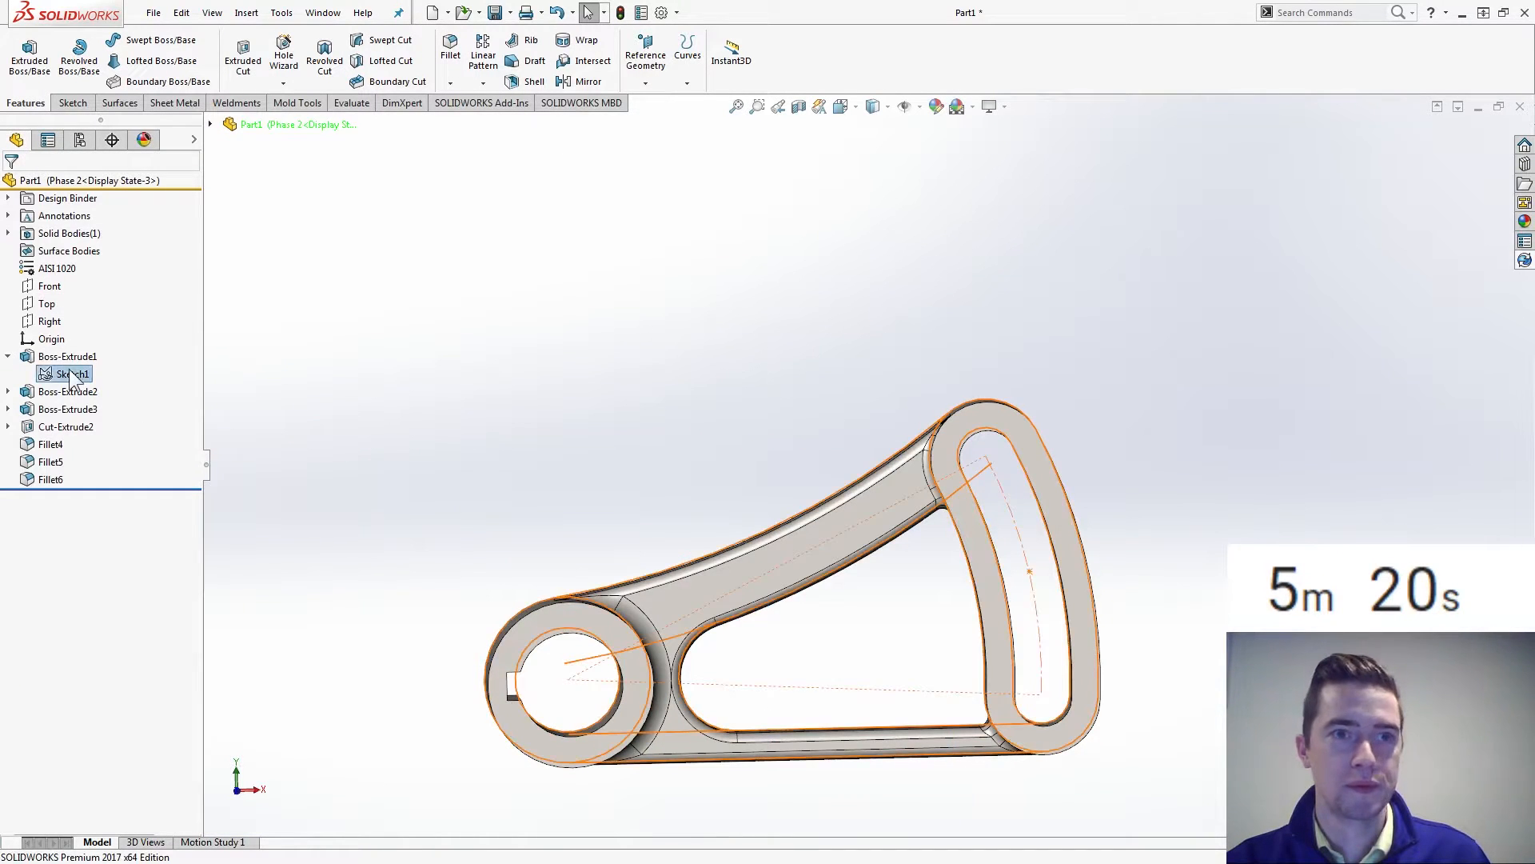
pyautogui.click(71, 373)
pyautogui.rightClick(812, 736)
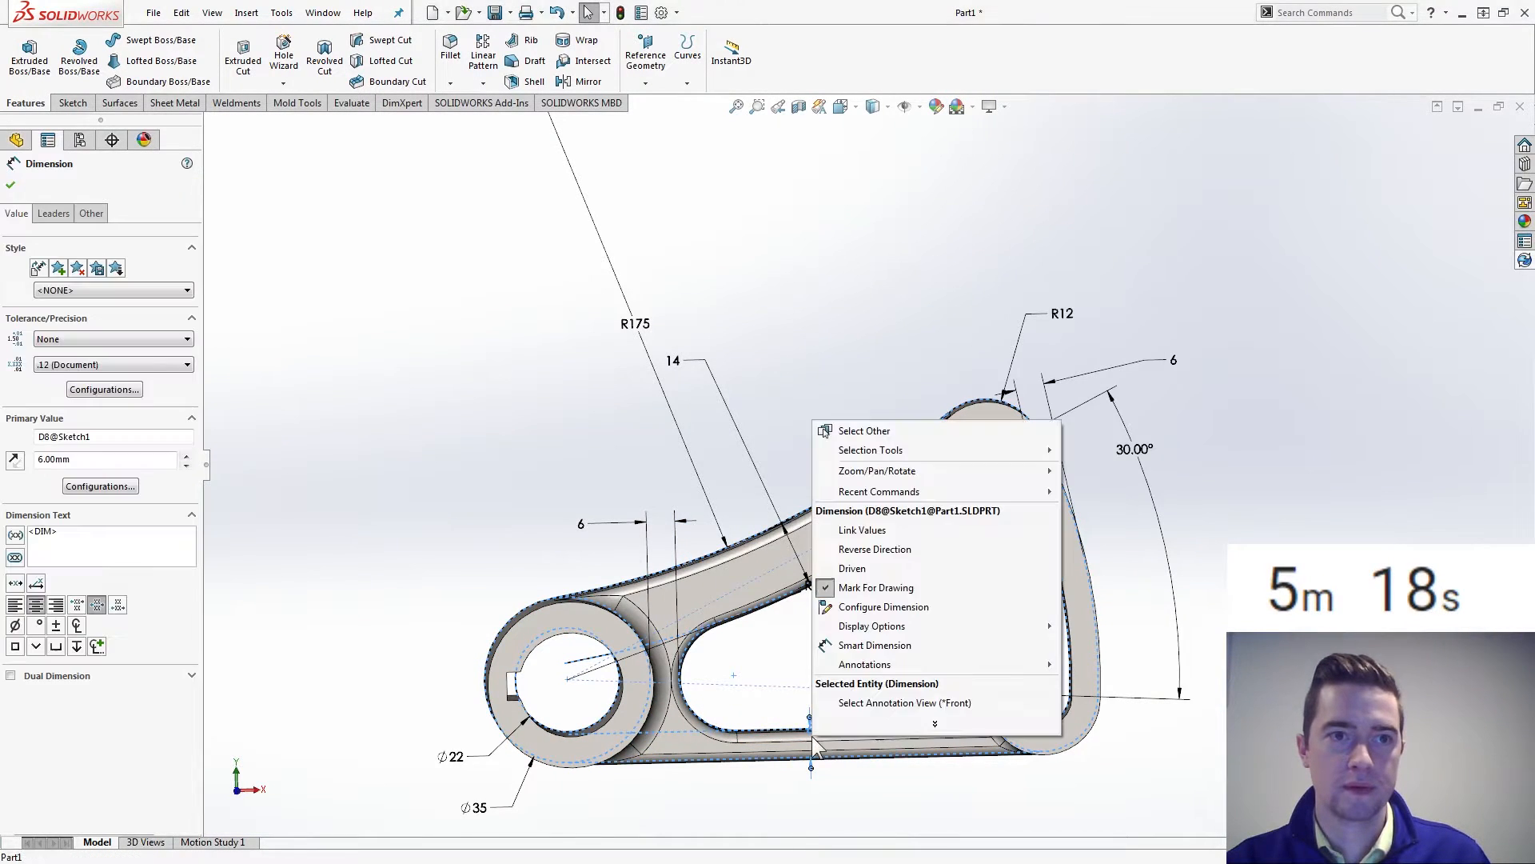
pyautogui.click(883, 606)
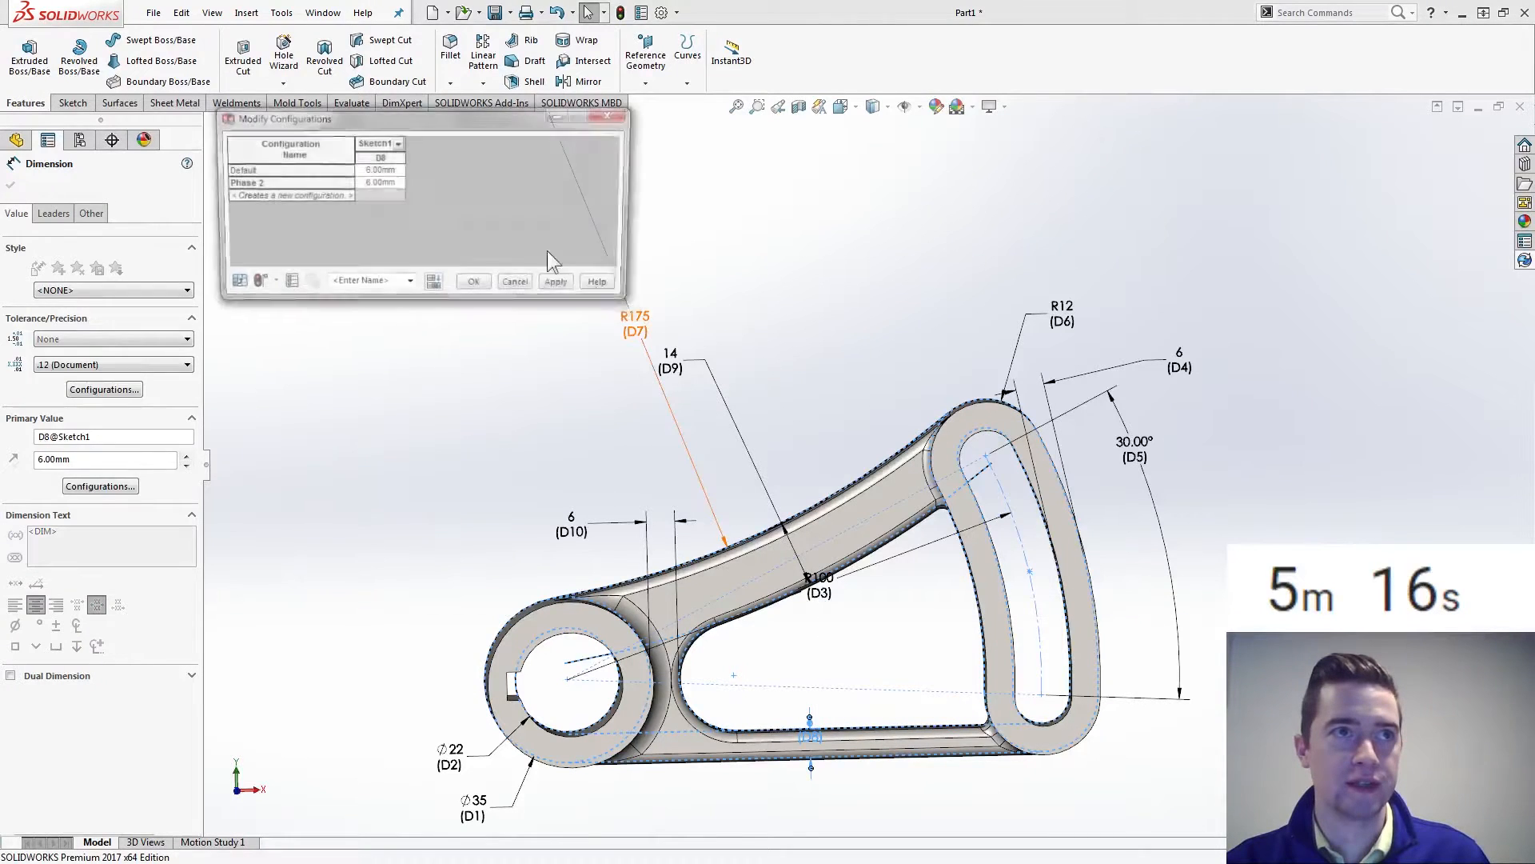
pyautogui.click(394, 183)
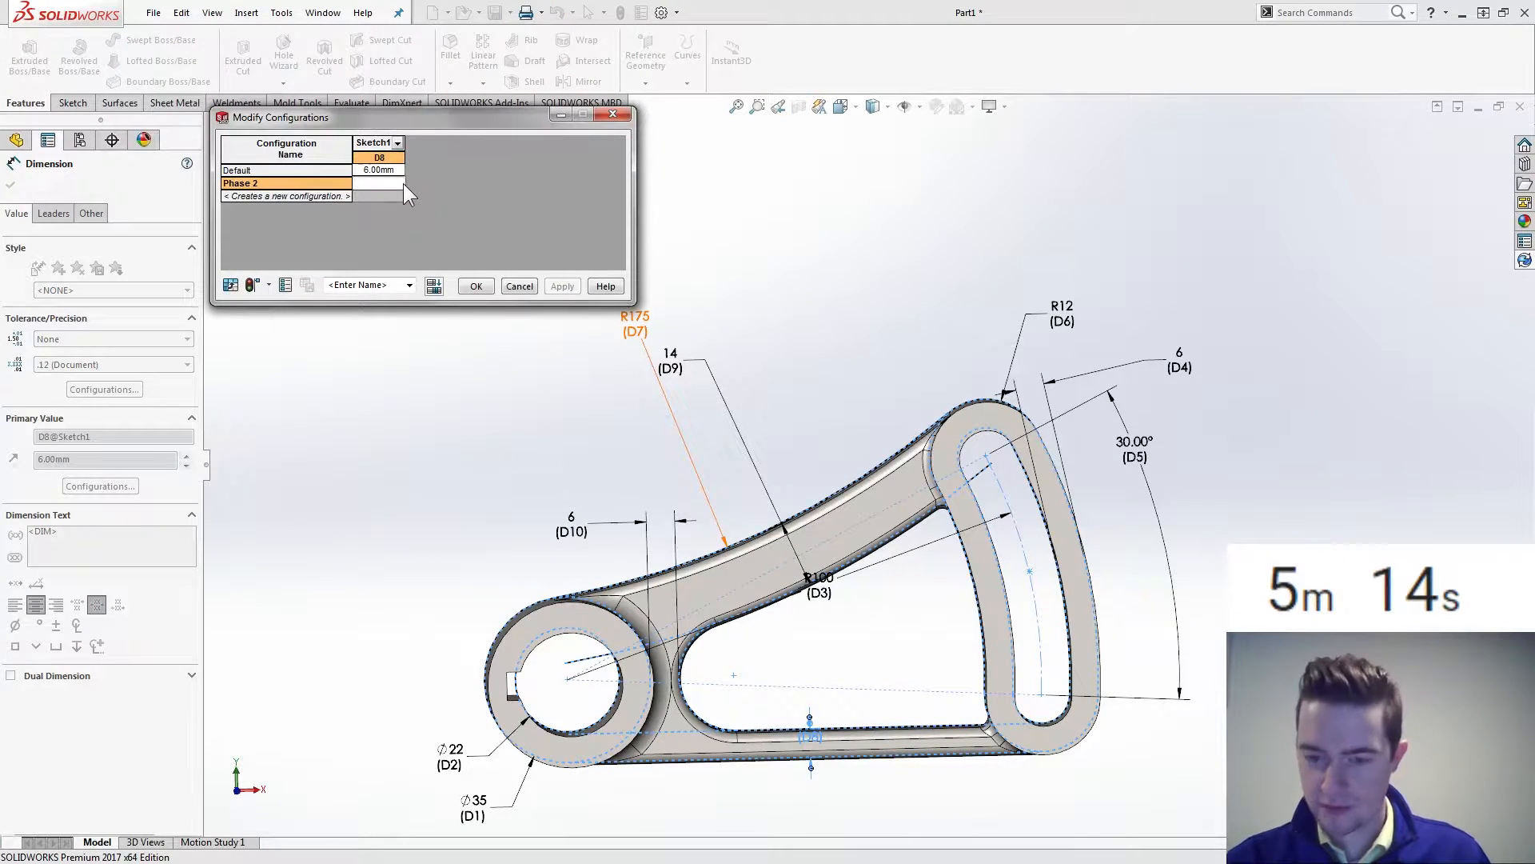
pyautogui.write('14')
pyautogui.click(477, 286)
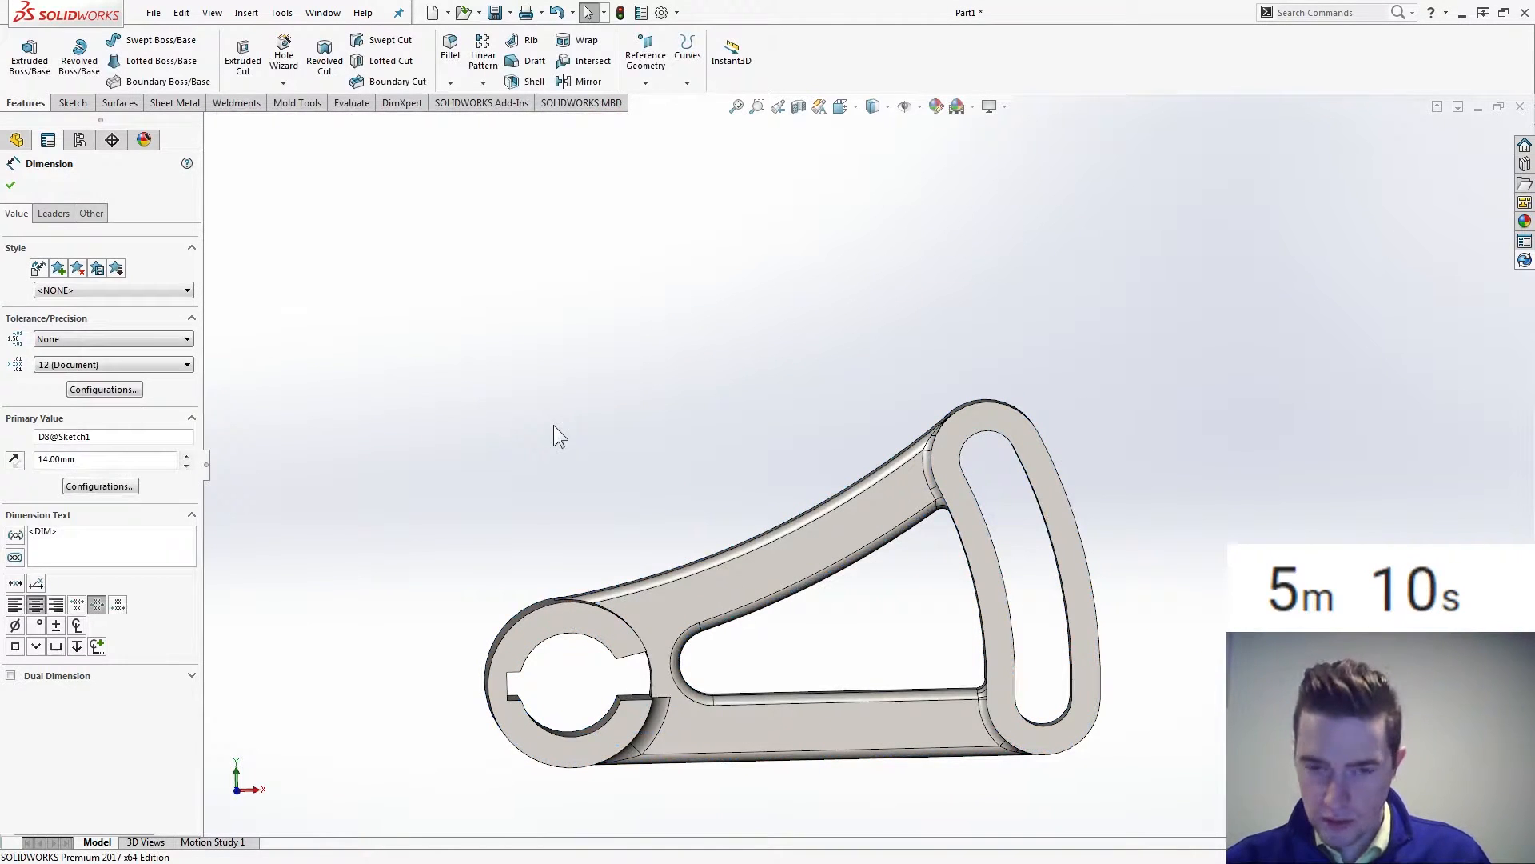
pyautogui.click(553, 425)
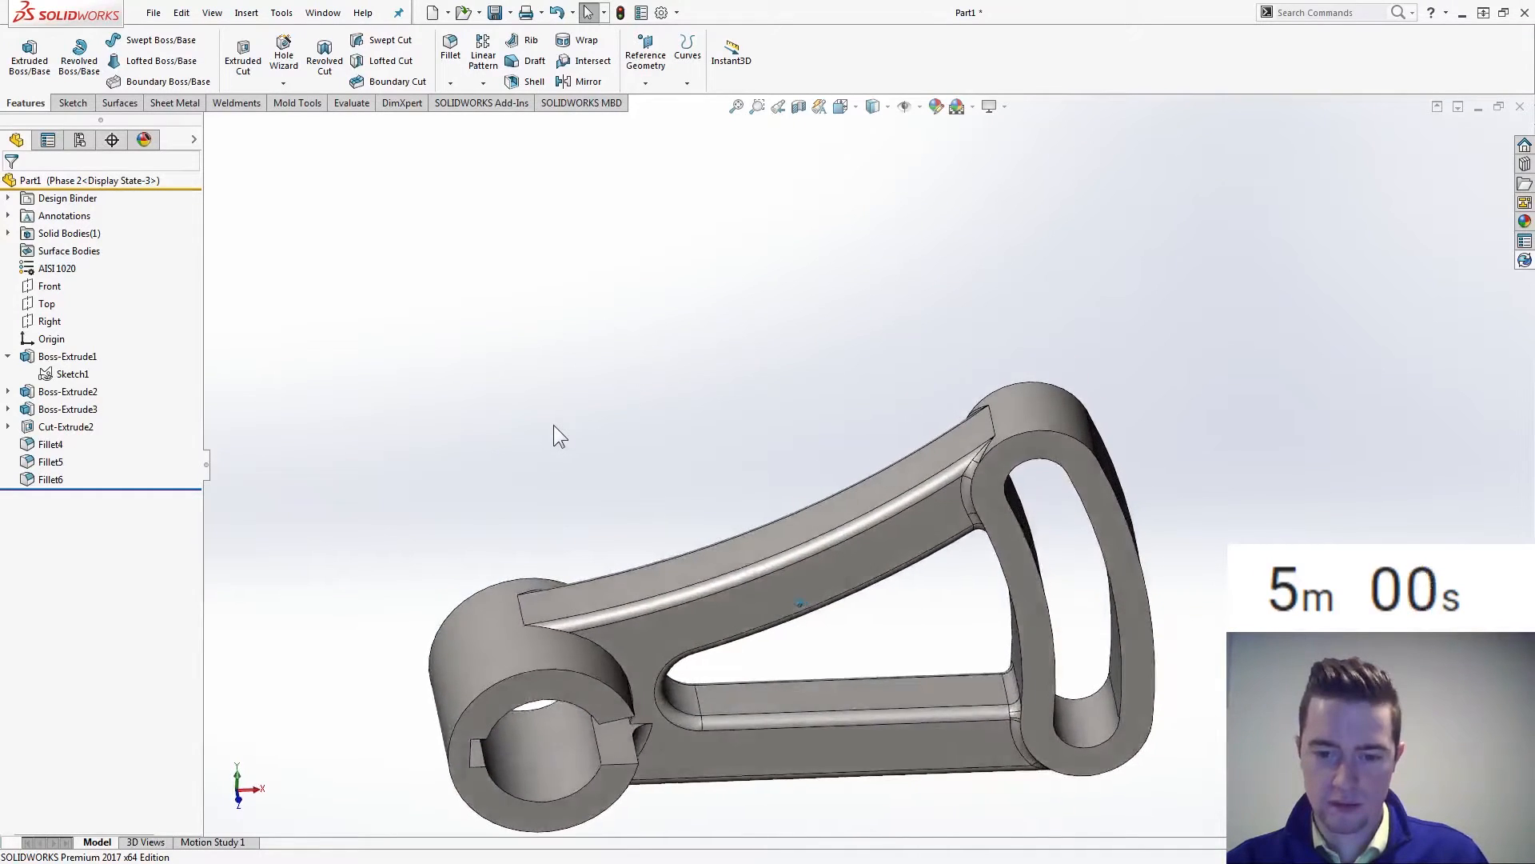
# - Configure the start offset of the slotted boss, Boss-Extrude2, as 4 mm for the Phase 2 configuration only
pyautogui.click(60, 392)
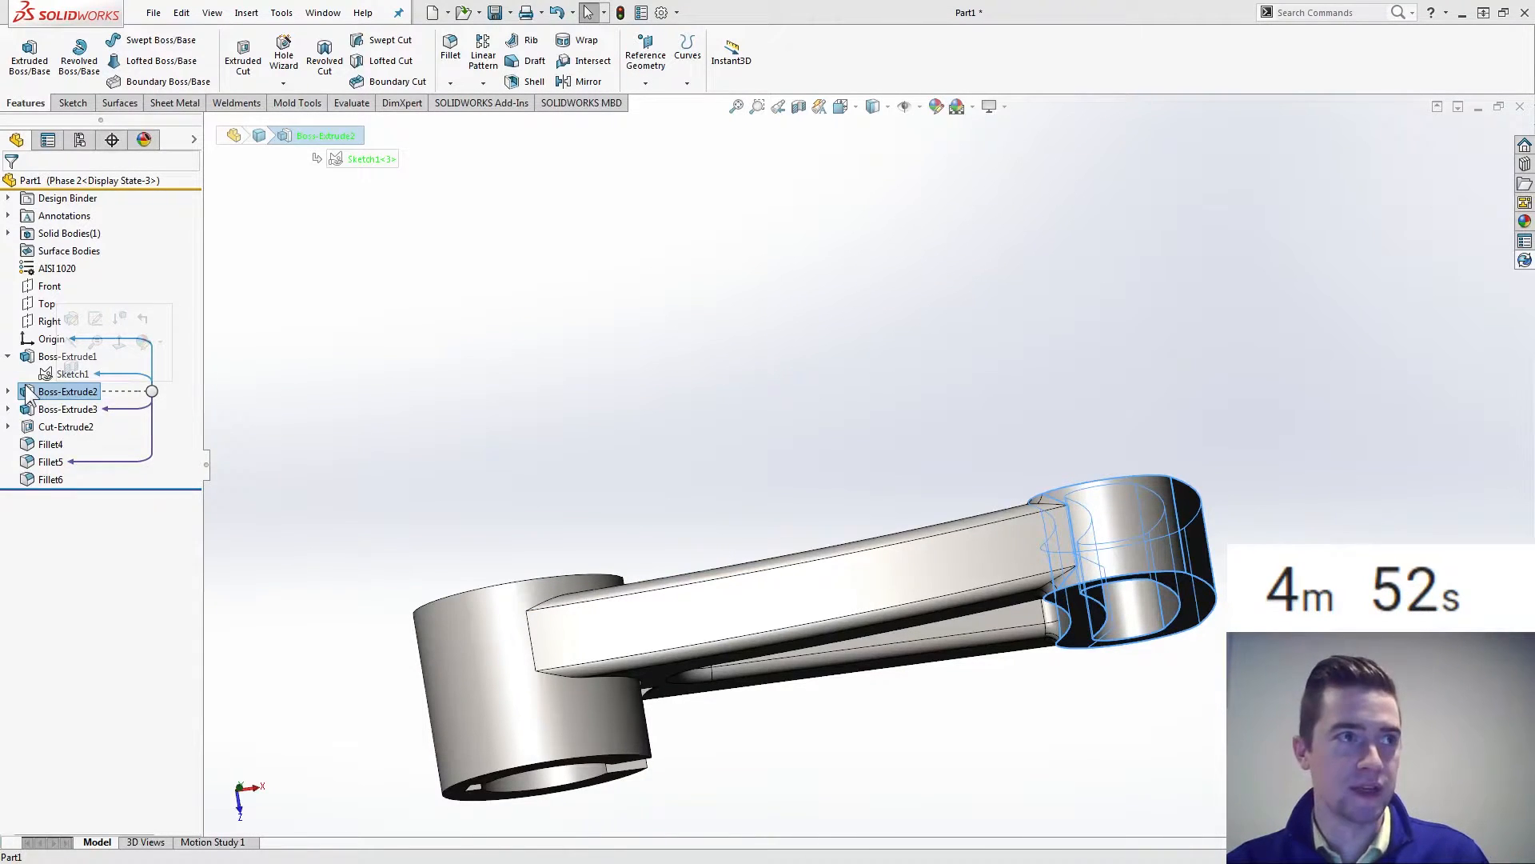
pyautogui.doubleClick(28, 392)
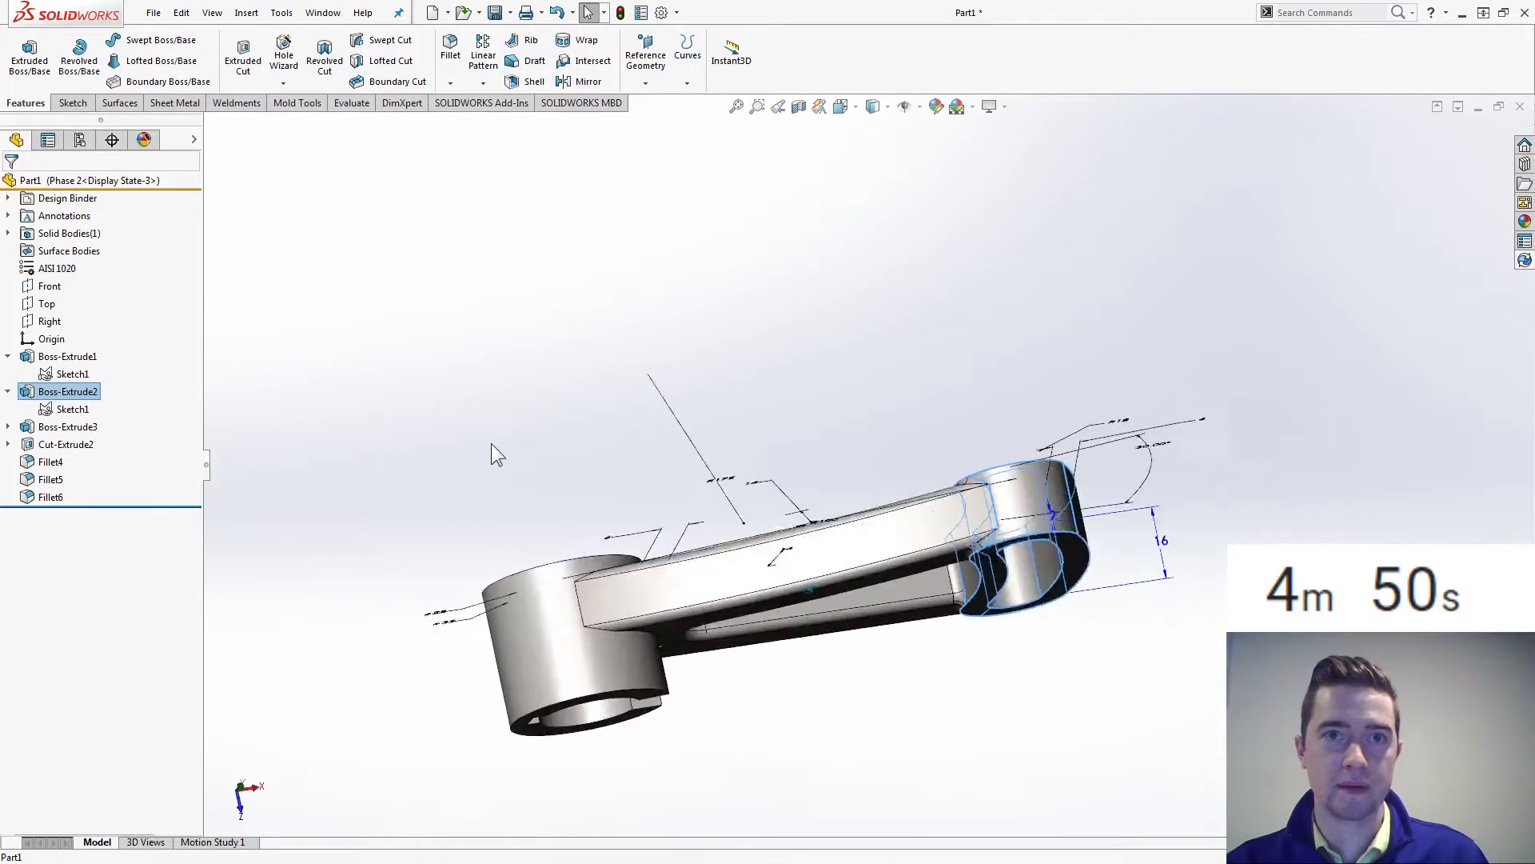
pyautogui.moveTo(491, 443); pyautogui.dragTo(1073, 463, button='middle')
pyautogui.rightClick(1049, 473)
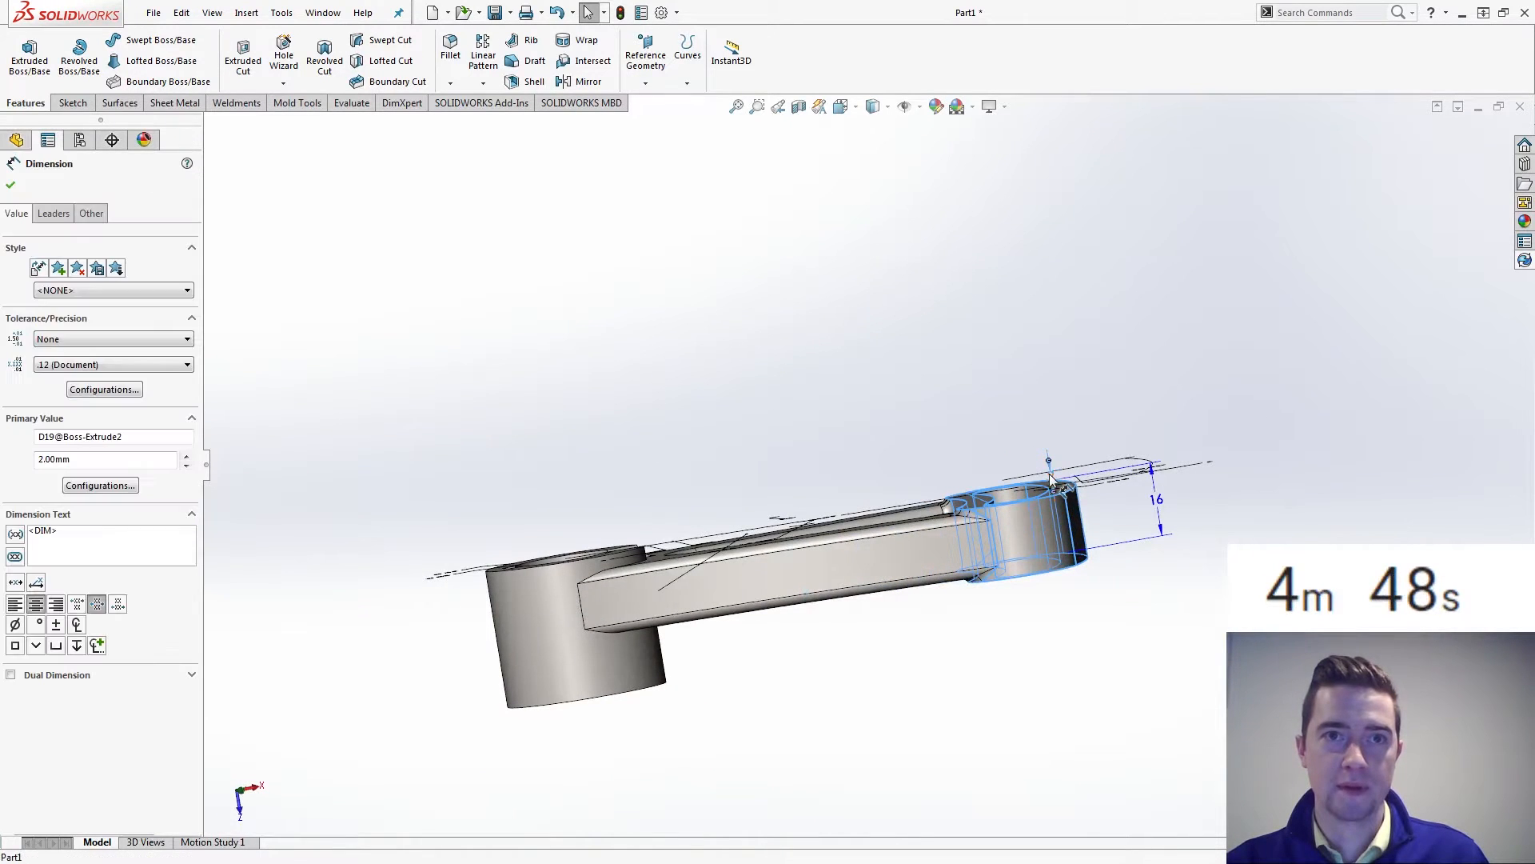
pyautogui.click(1117, 607)
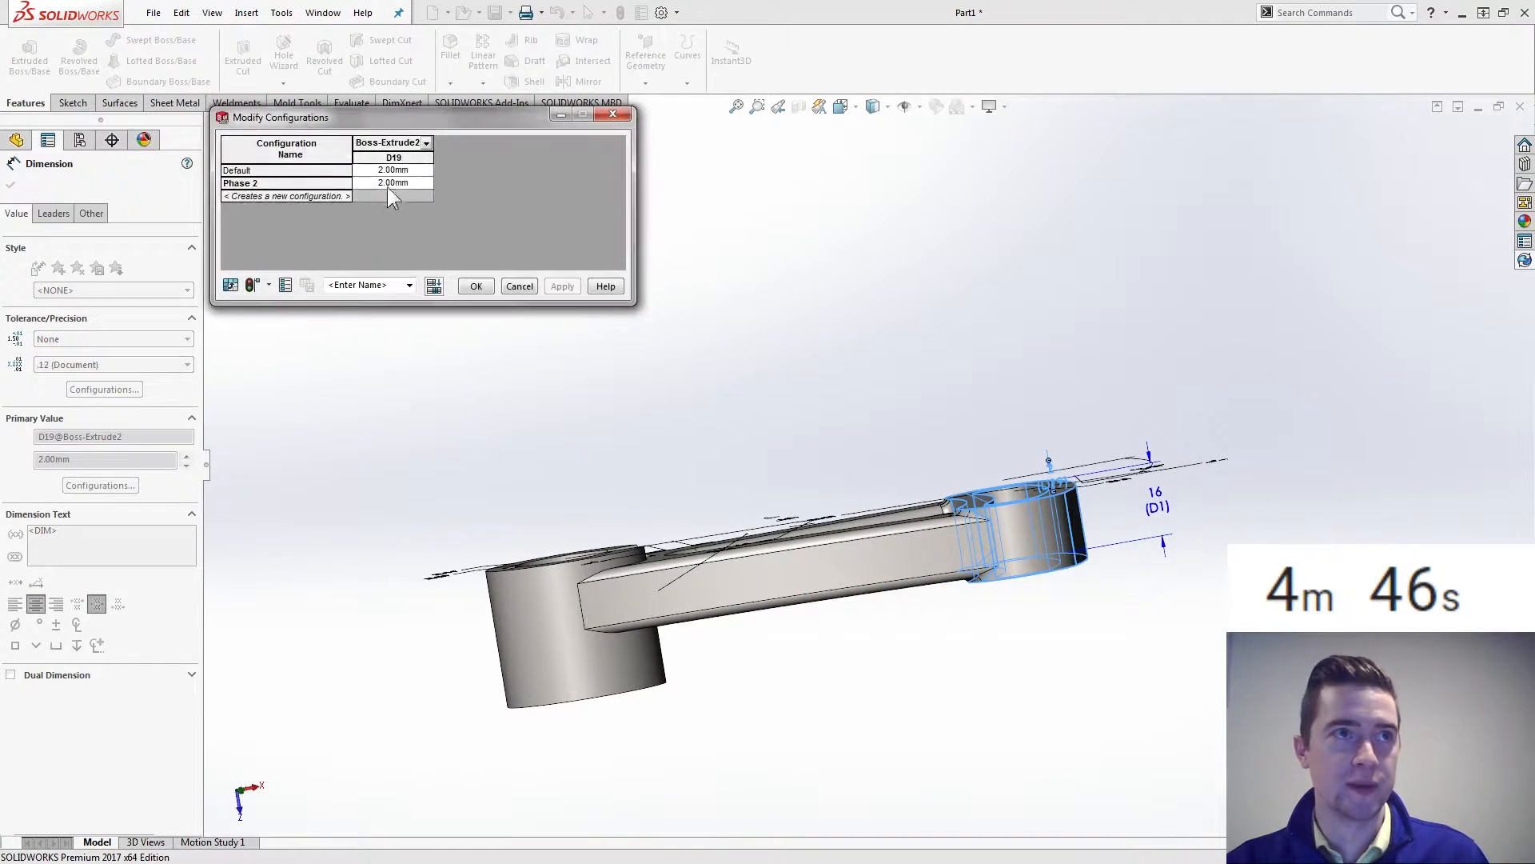
pyautogui.click(392, 182)
pyautogui.moveTo(421, 185); pyautogui.dragTo(187, 191)
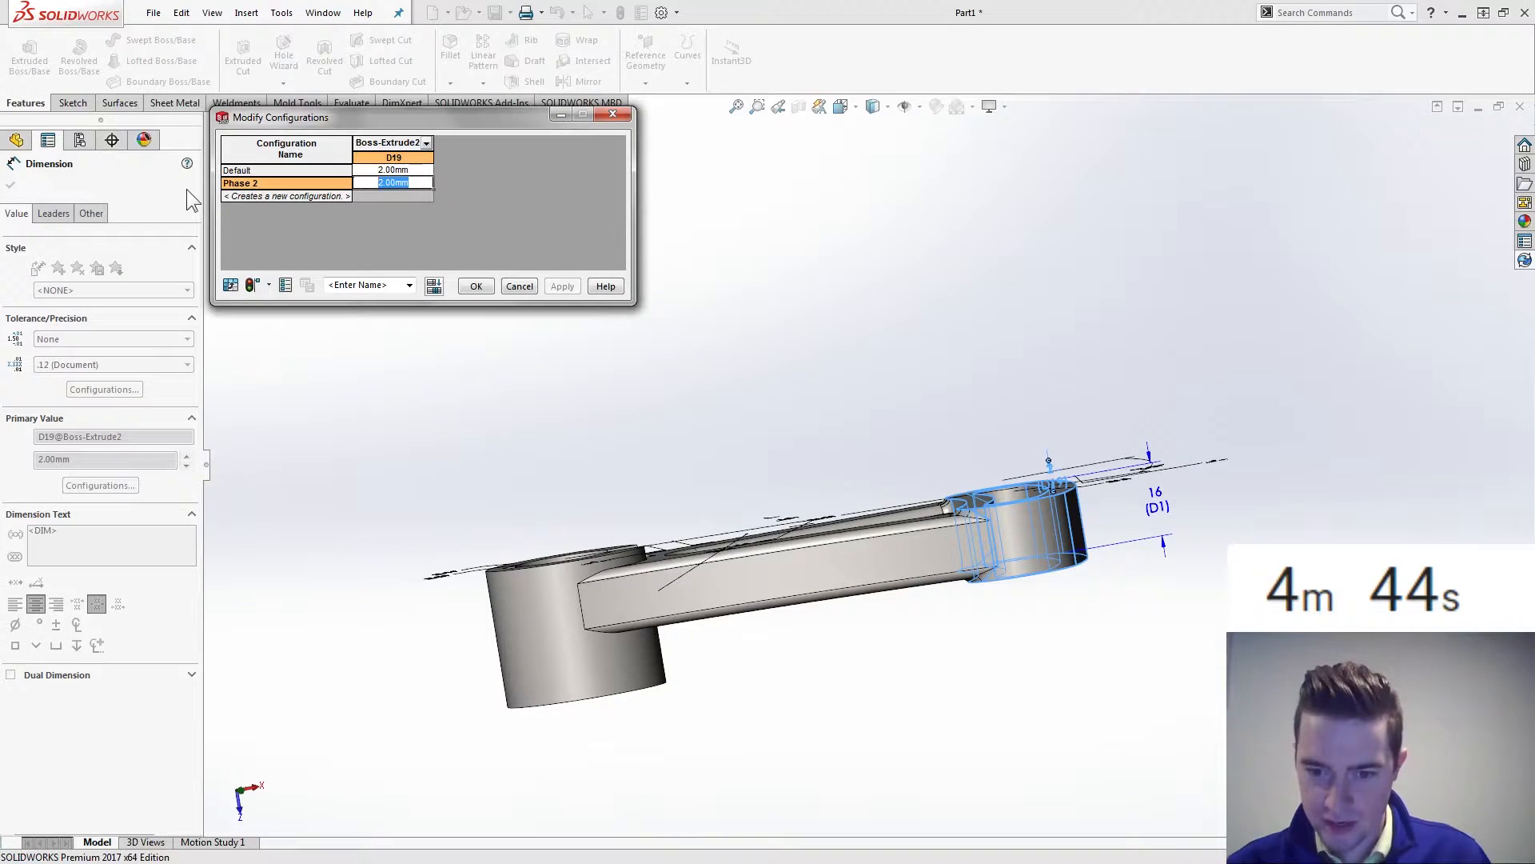
pyautogui.write('4')
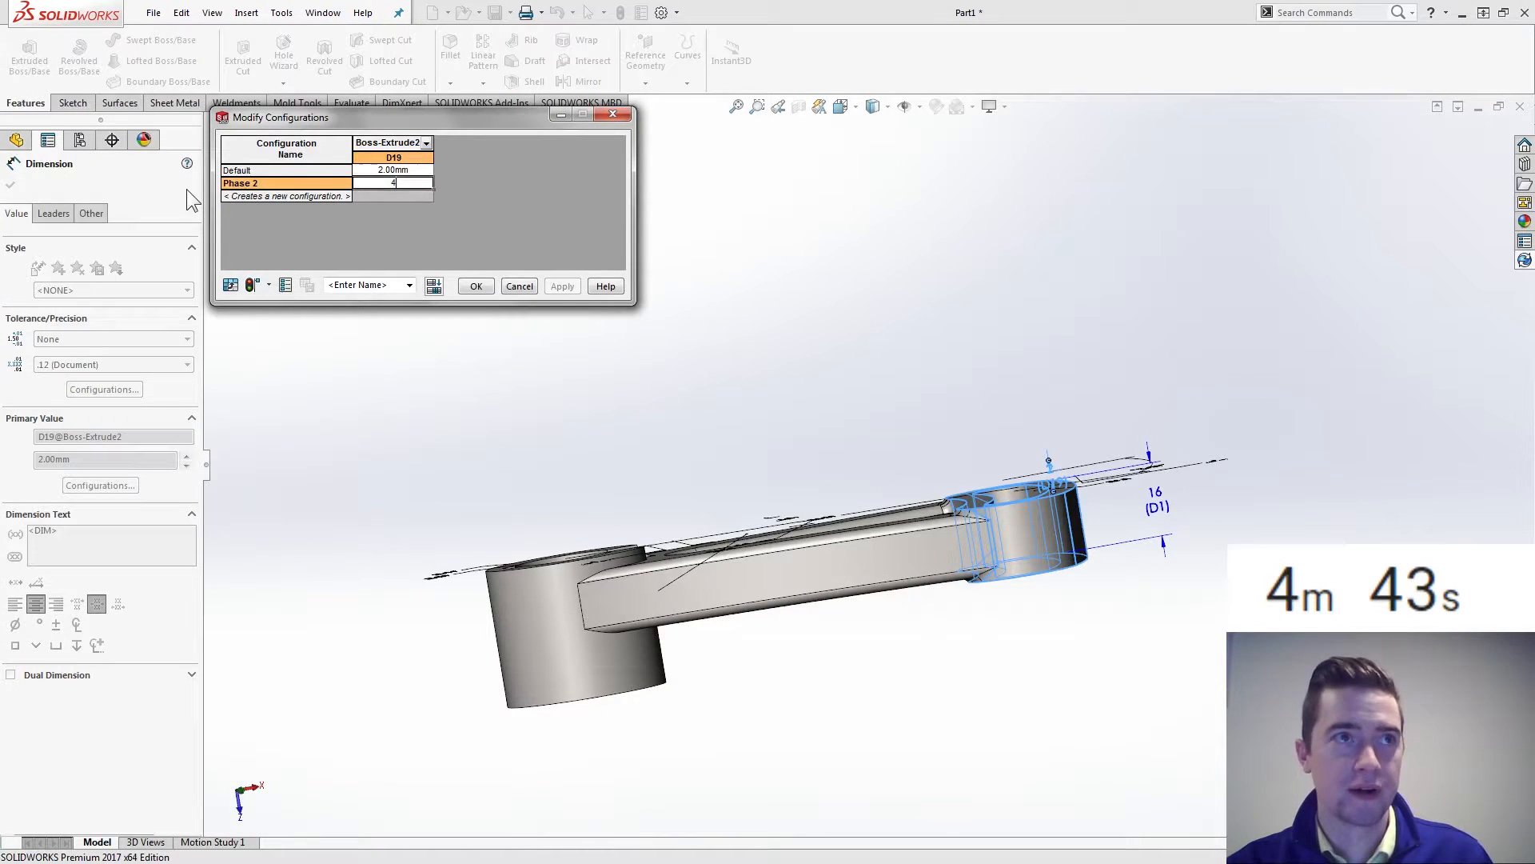
pyautogui.click(480, 286)
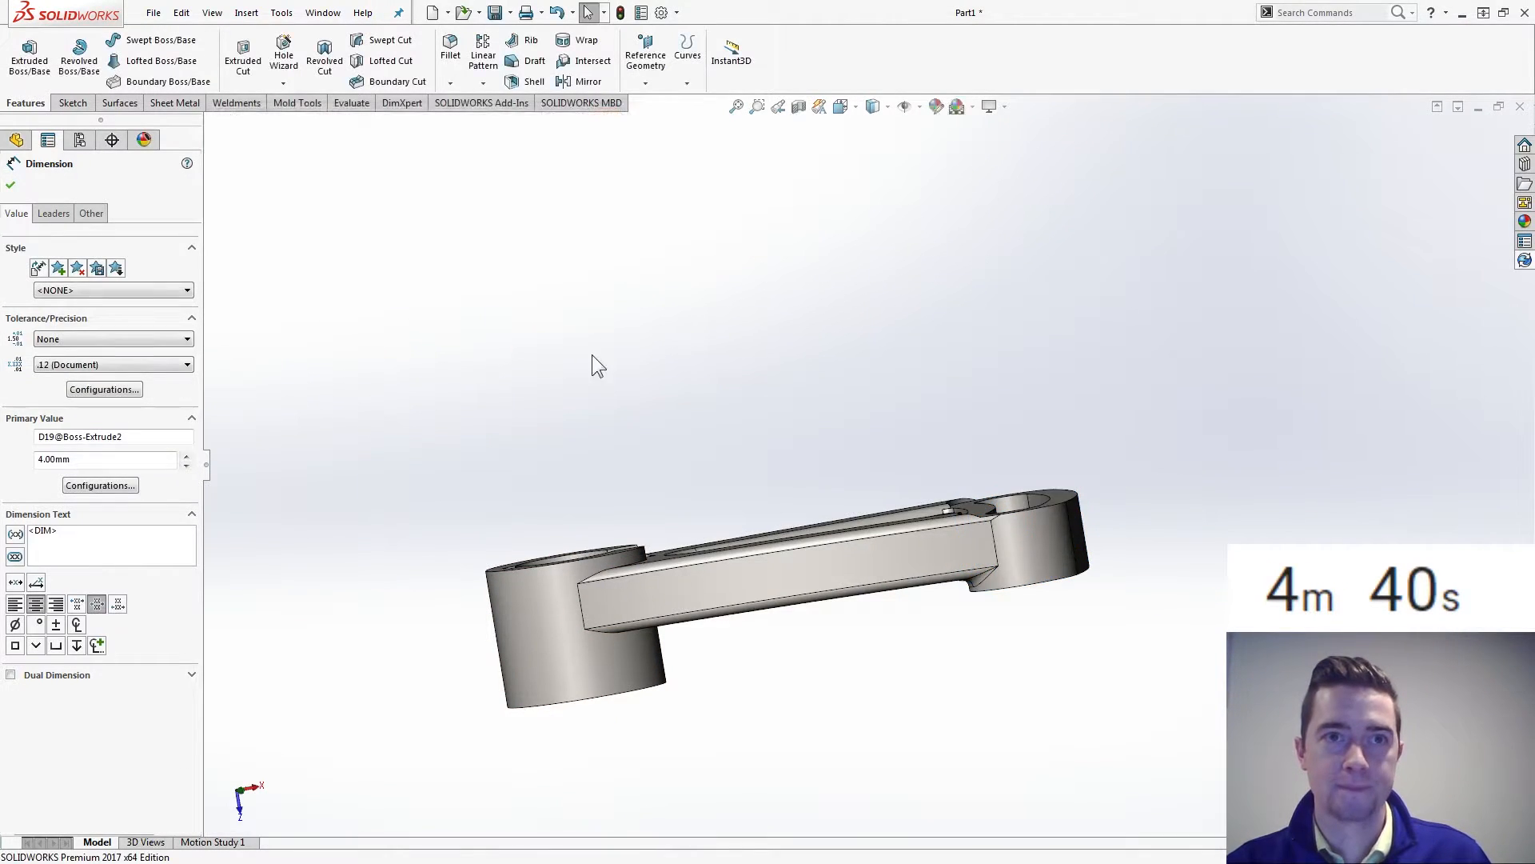
# - Configure the start offset of the web, Boss-Extrude3, as 6 mm for the Phase 2 configuration and let the rebuild continue despite errors
pyautogui.click(15, 140)
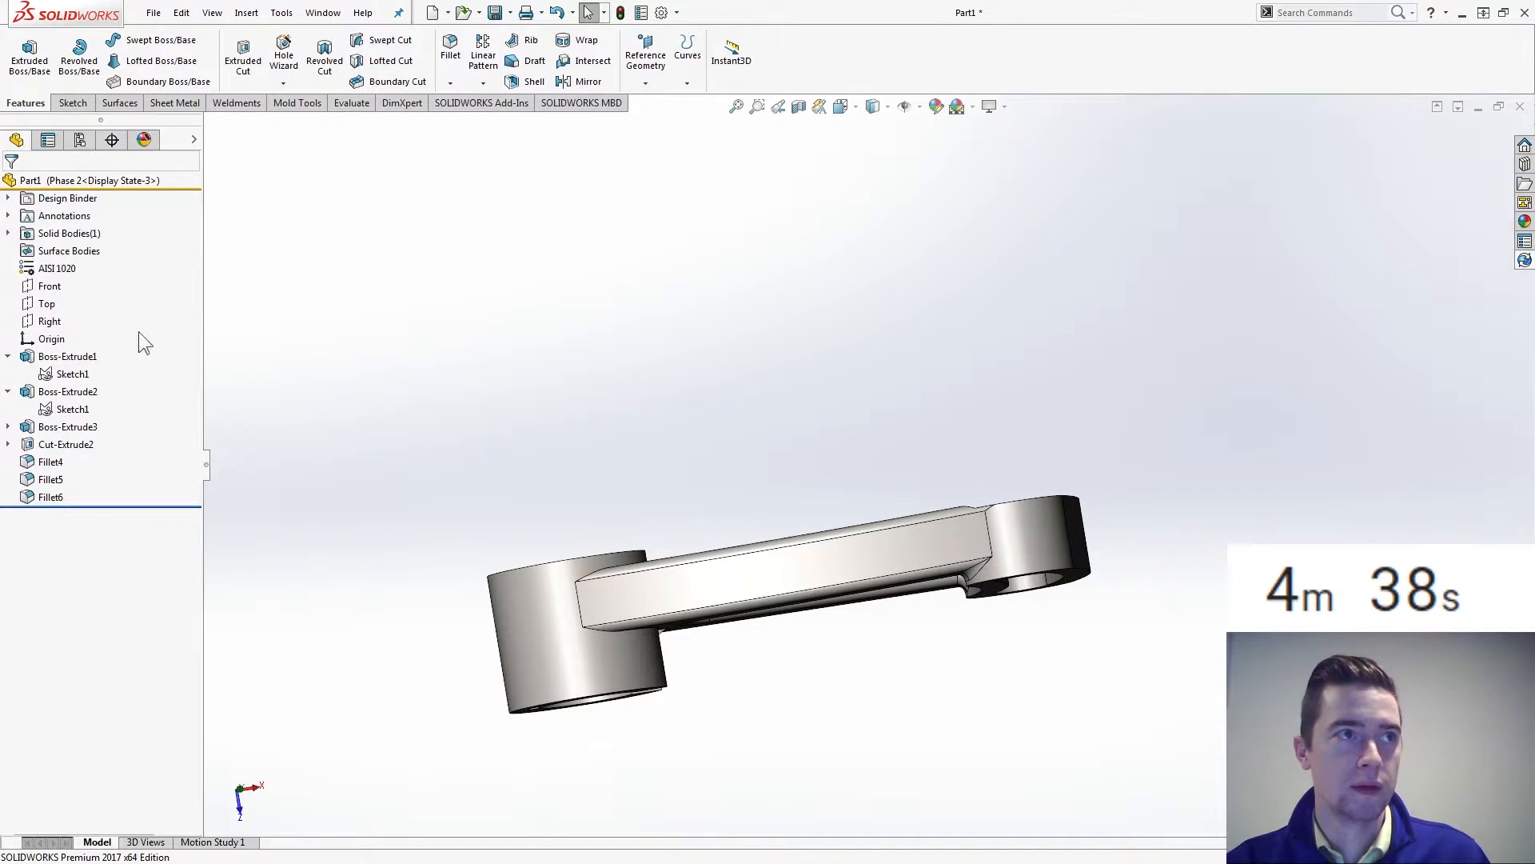
pyautogui.doubleClick(68, 427)
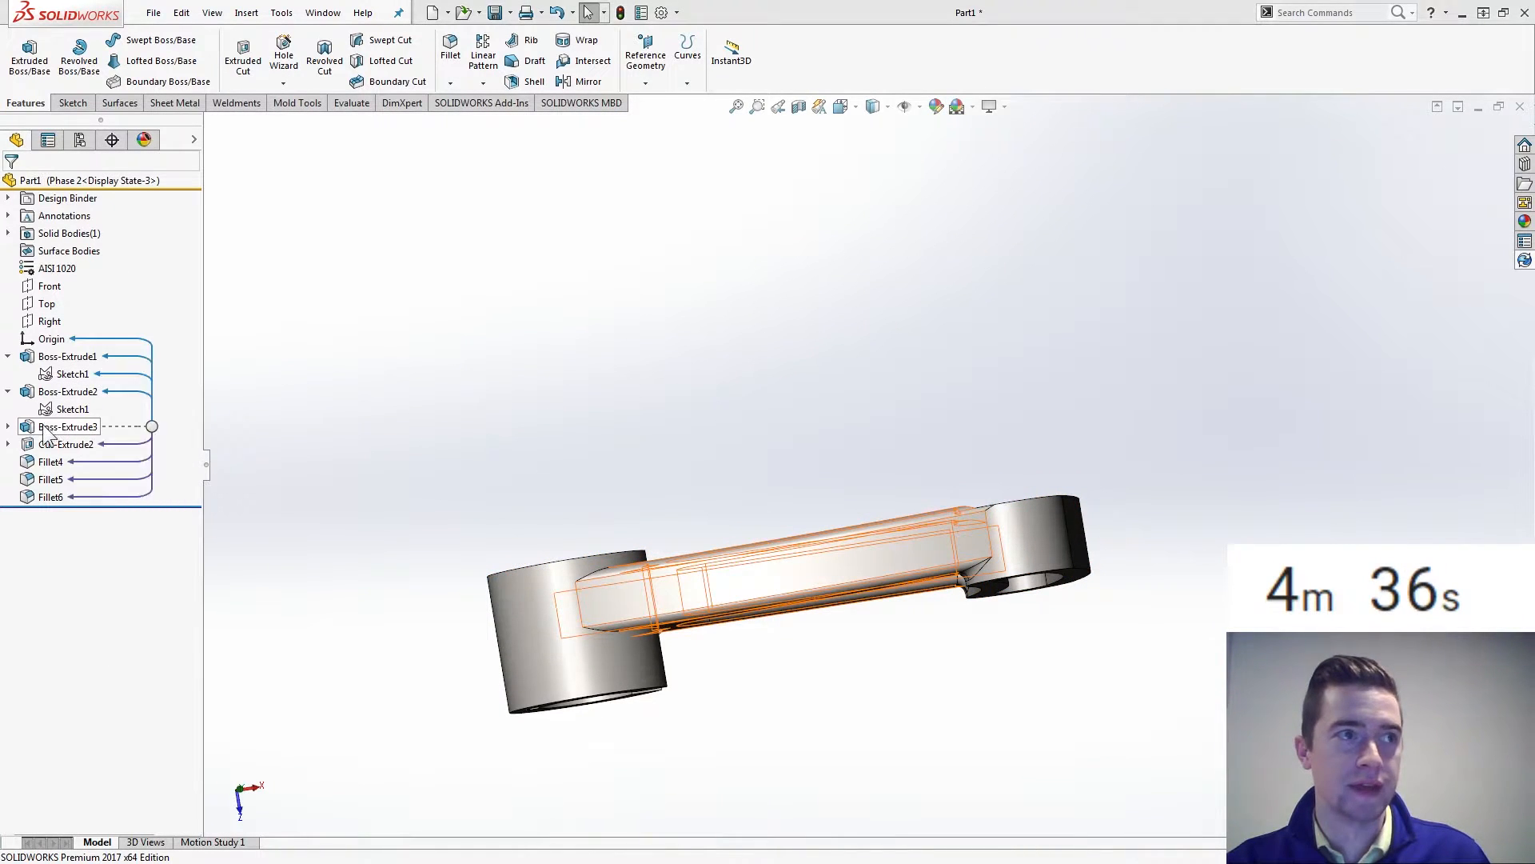
pyautogui.click(997, 506)
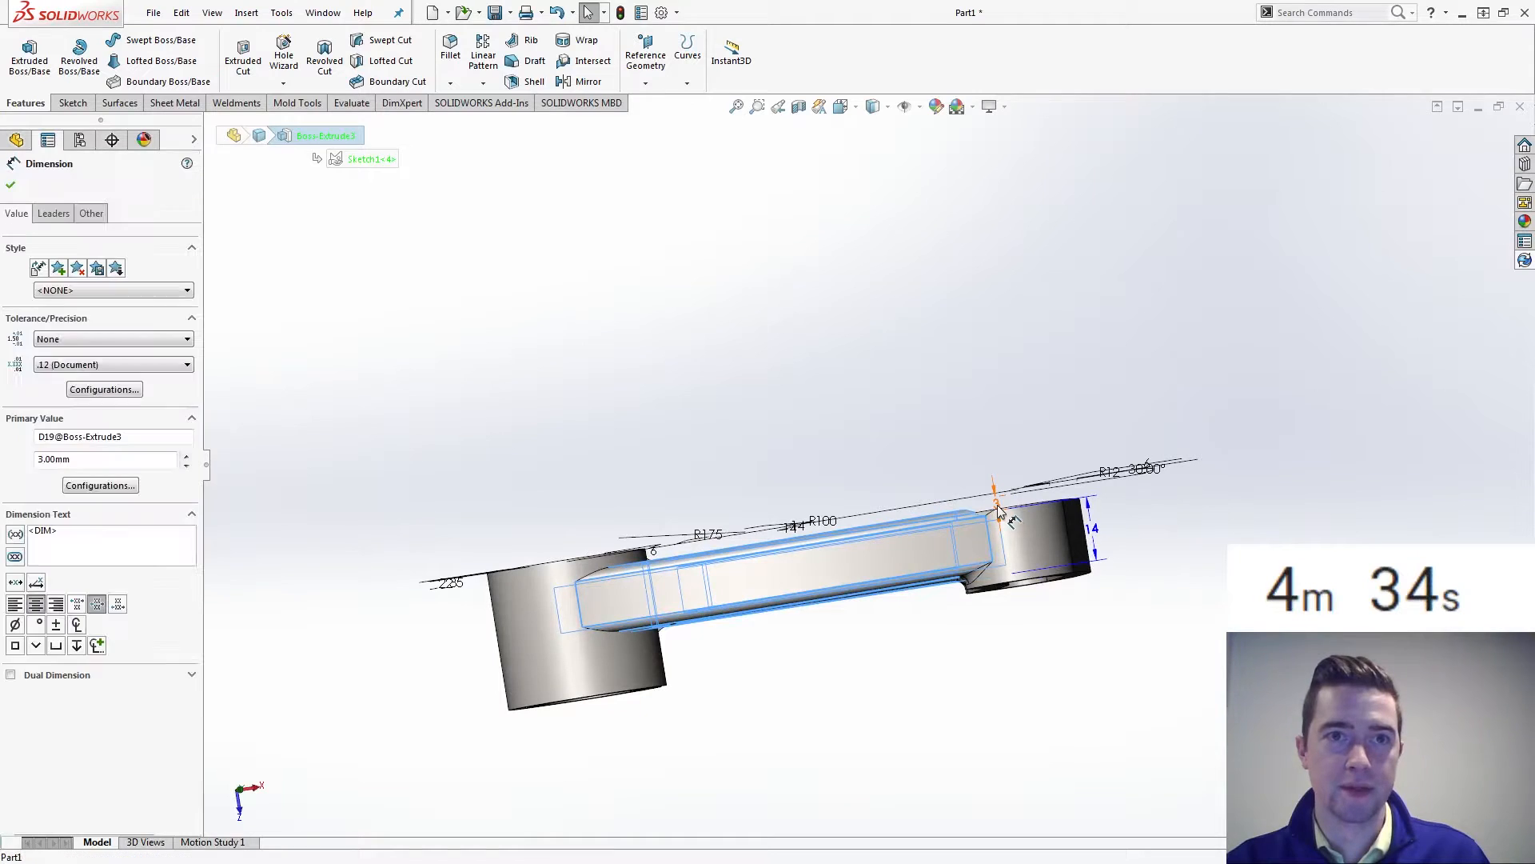
pyautogui.rightClick(999, 507)
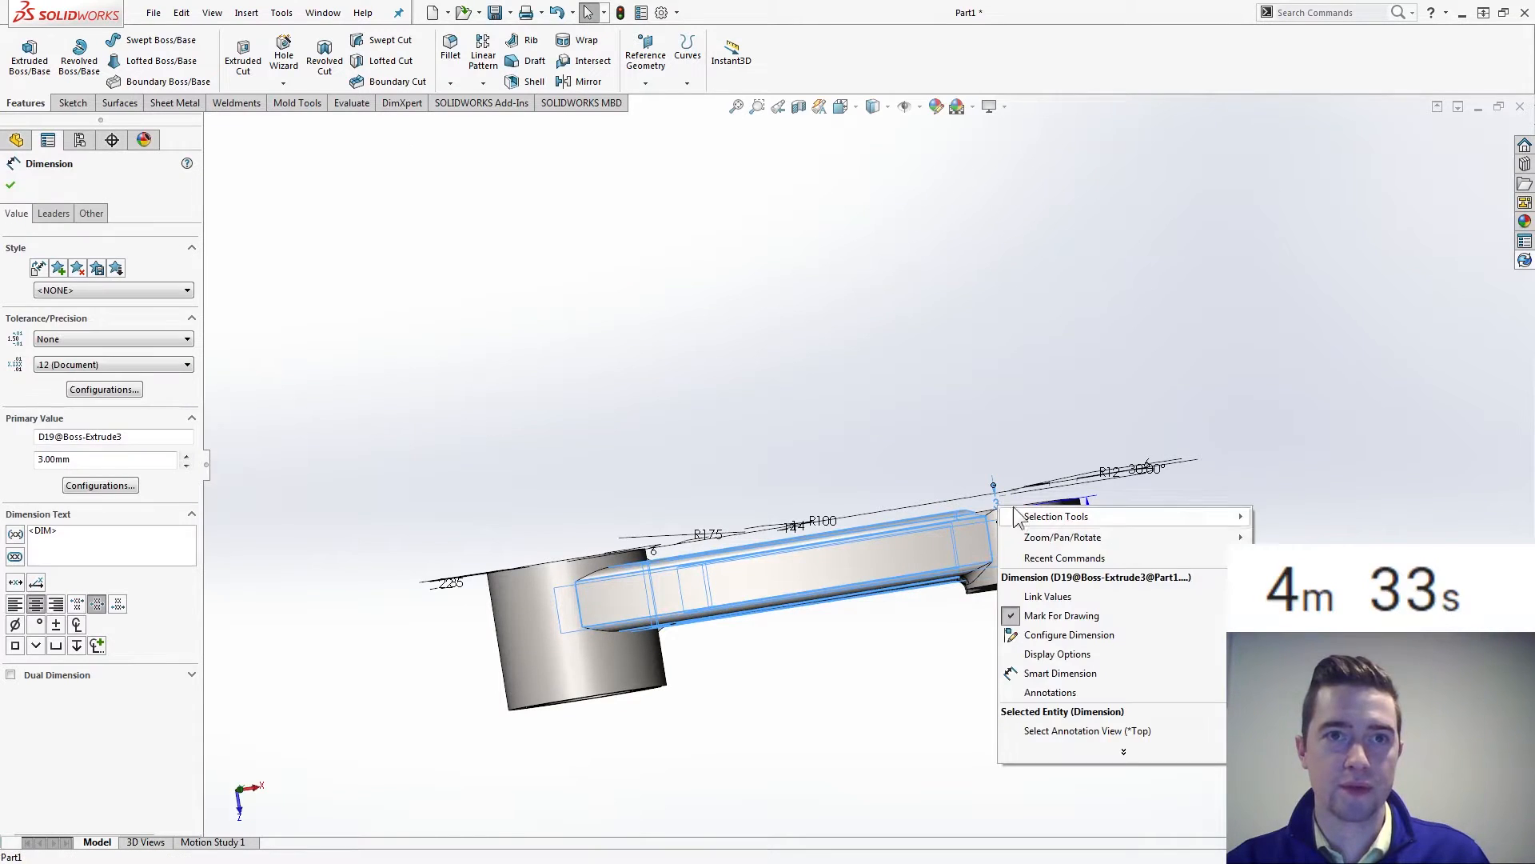
pyautogui.click(1080, 634)
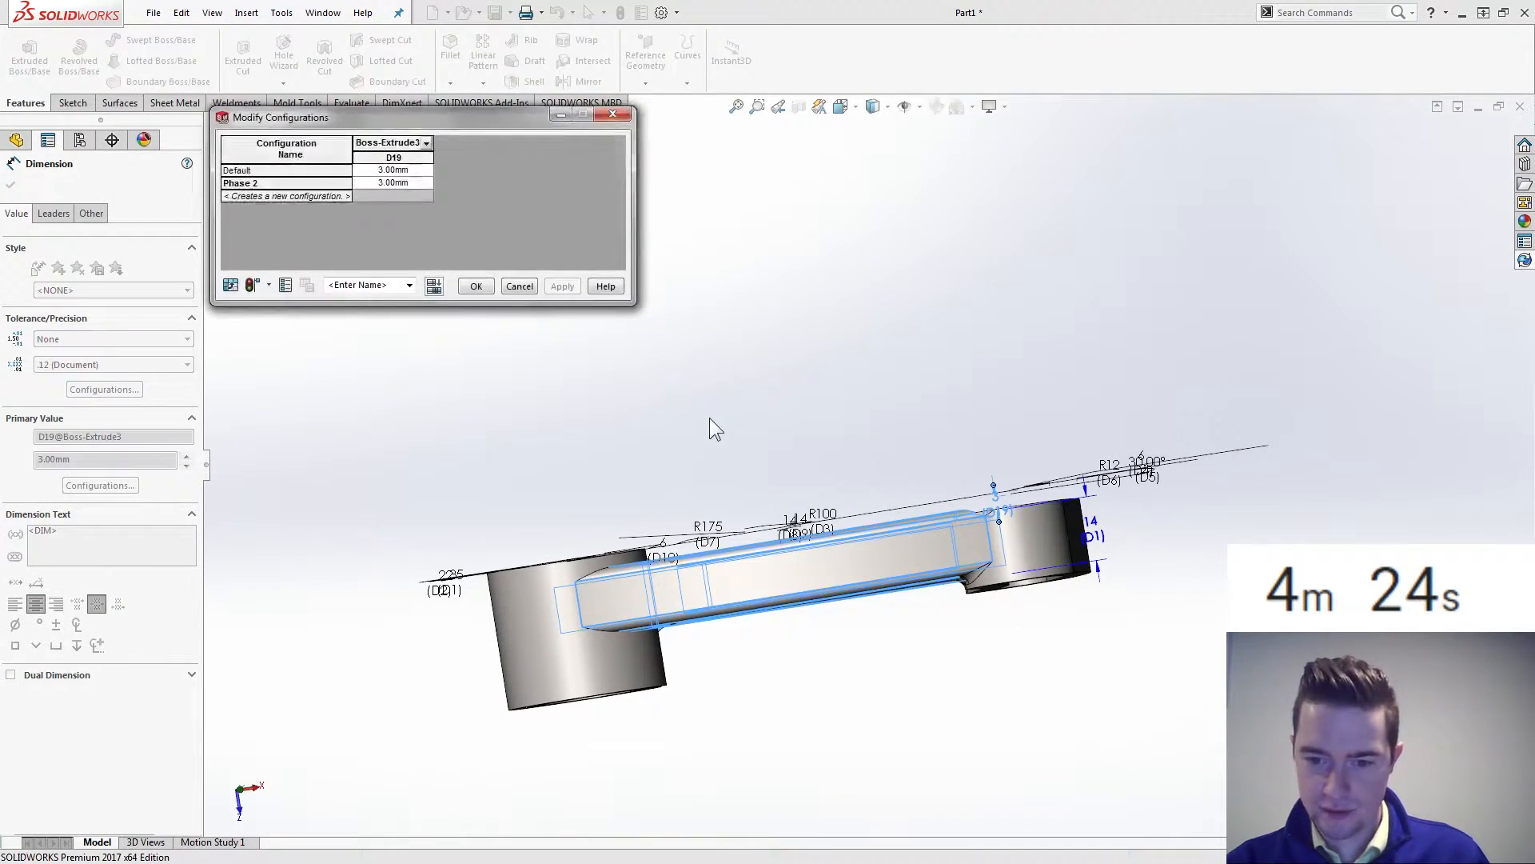
pyautogui.click(397, 182)
pyautogui.write('6')
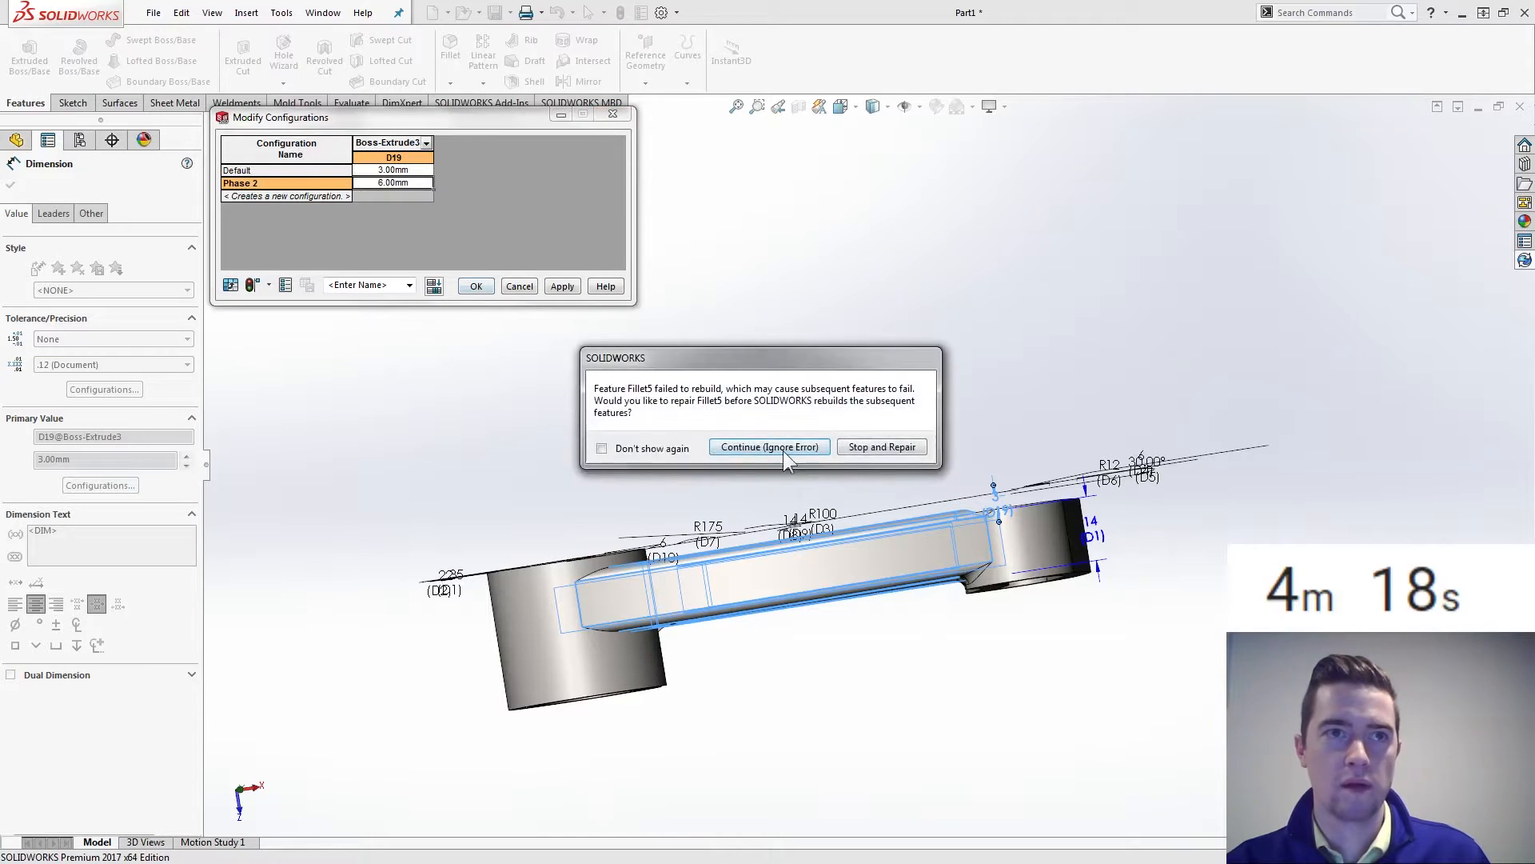
pyautogui.click(784, 446)
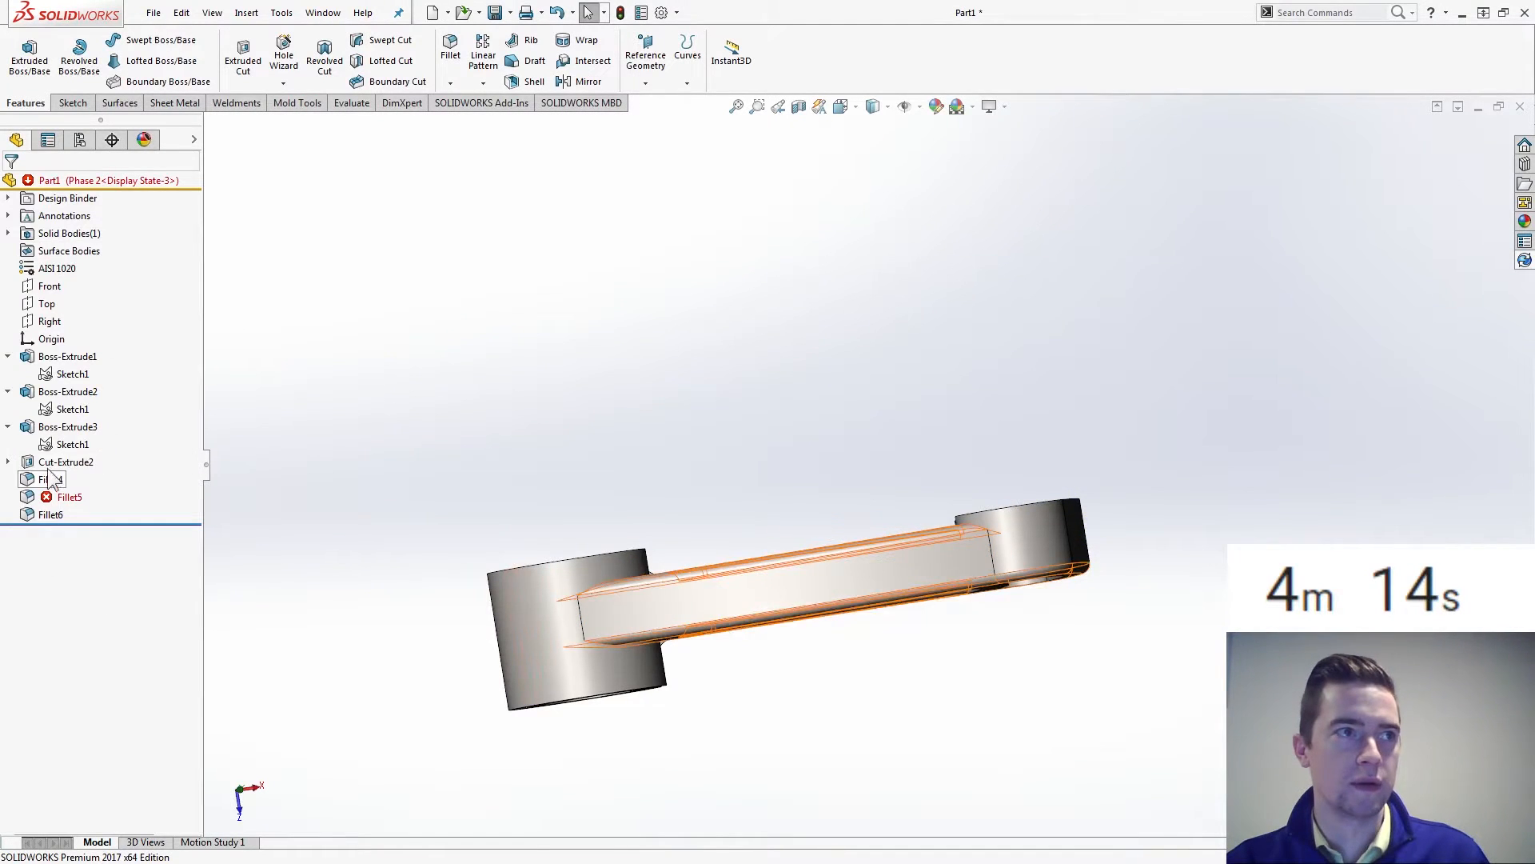
# - Set the slotted boss's start offset back to 2 mm in the Phase 2 configuration and let the rebuild continue despite errors
pyautogui.doubleClick(68, 392)
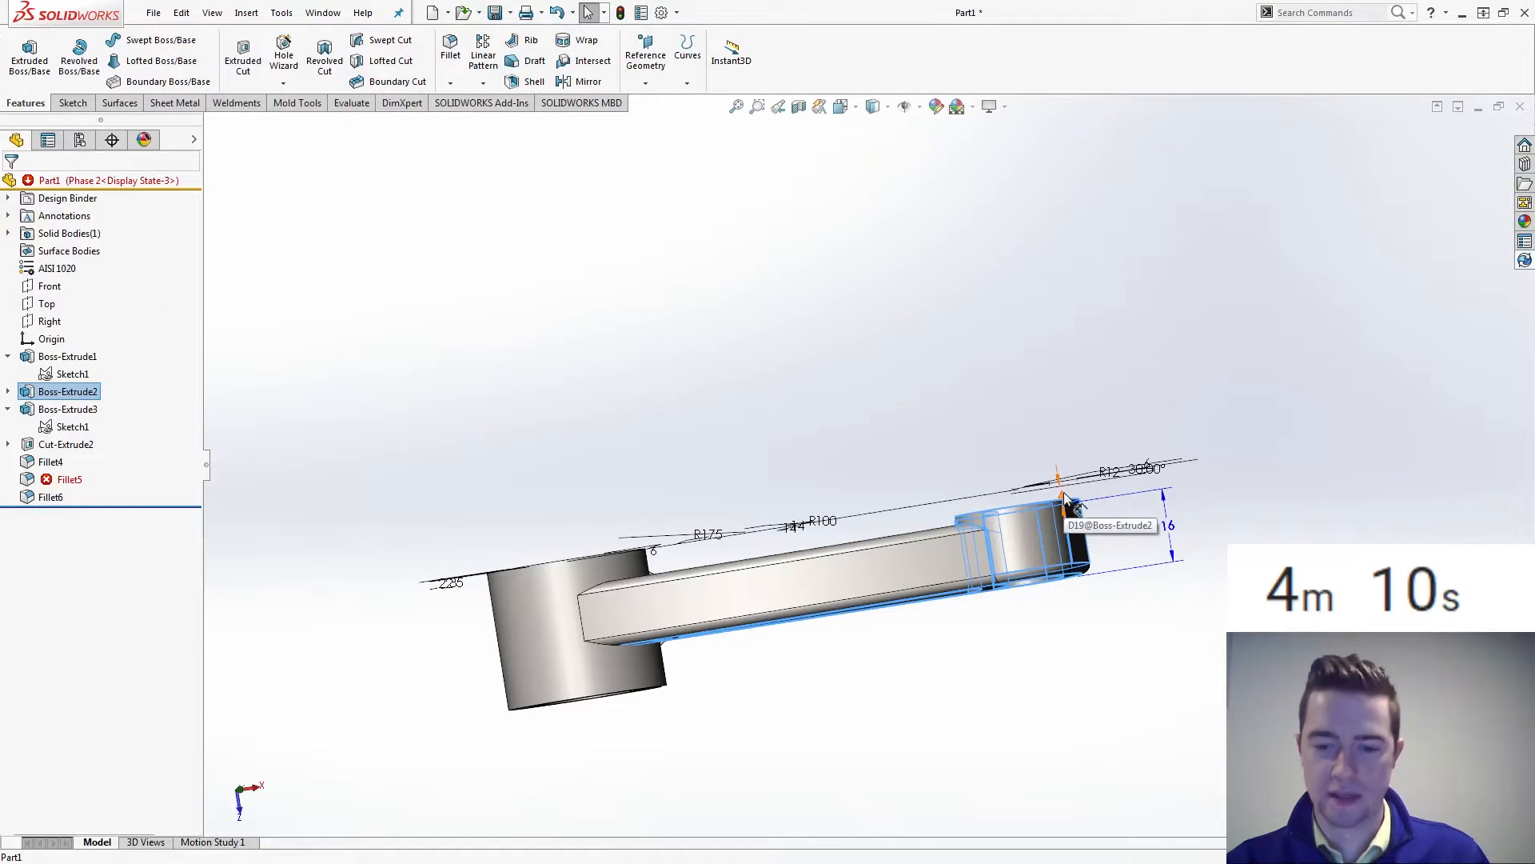
pyautogui.rightClick(1063, 492)
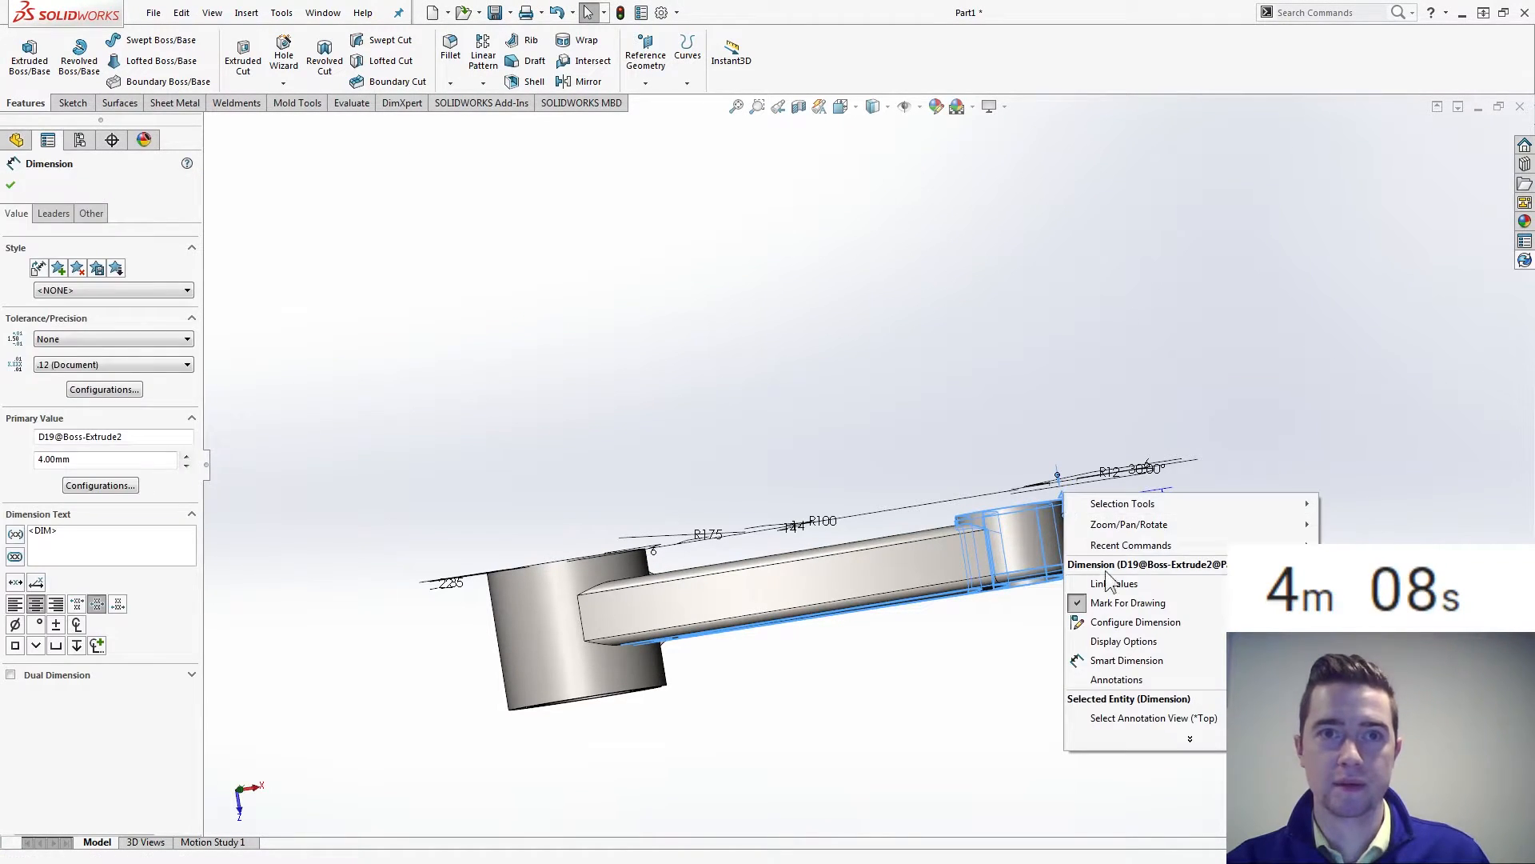
pyautogui.click(1135, 622)
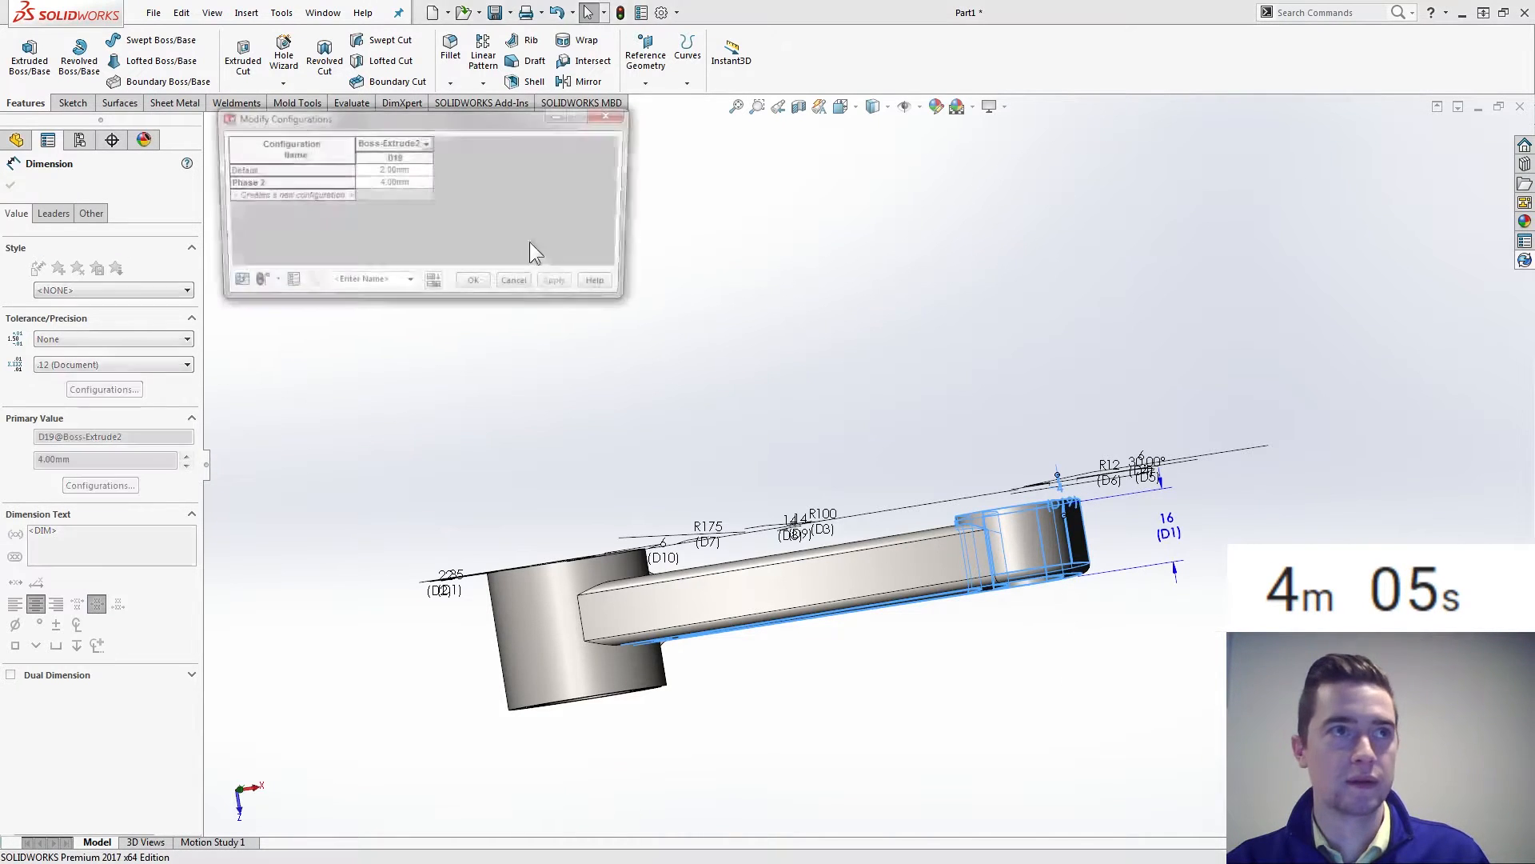
pyautogui.click(402, 184)
pyautogui.write('2')
pyautogui.click(474, 283)
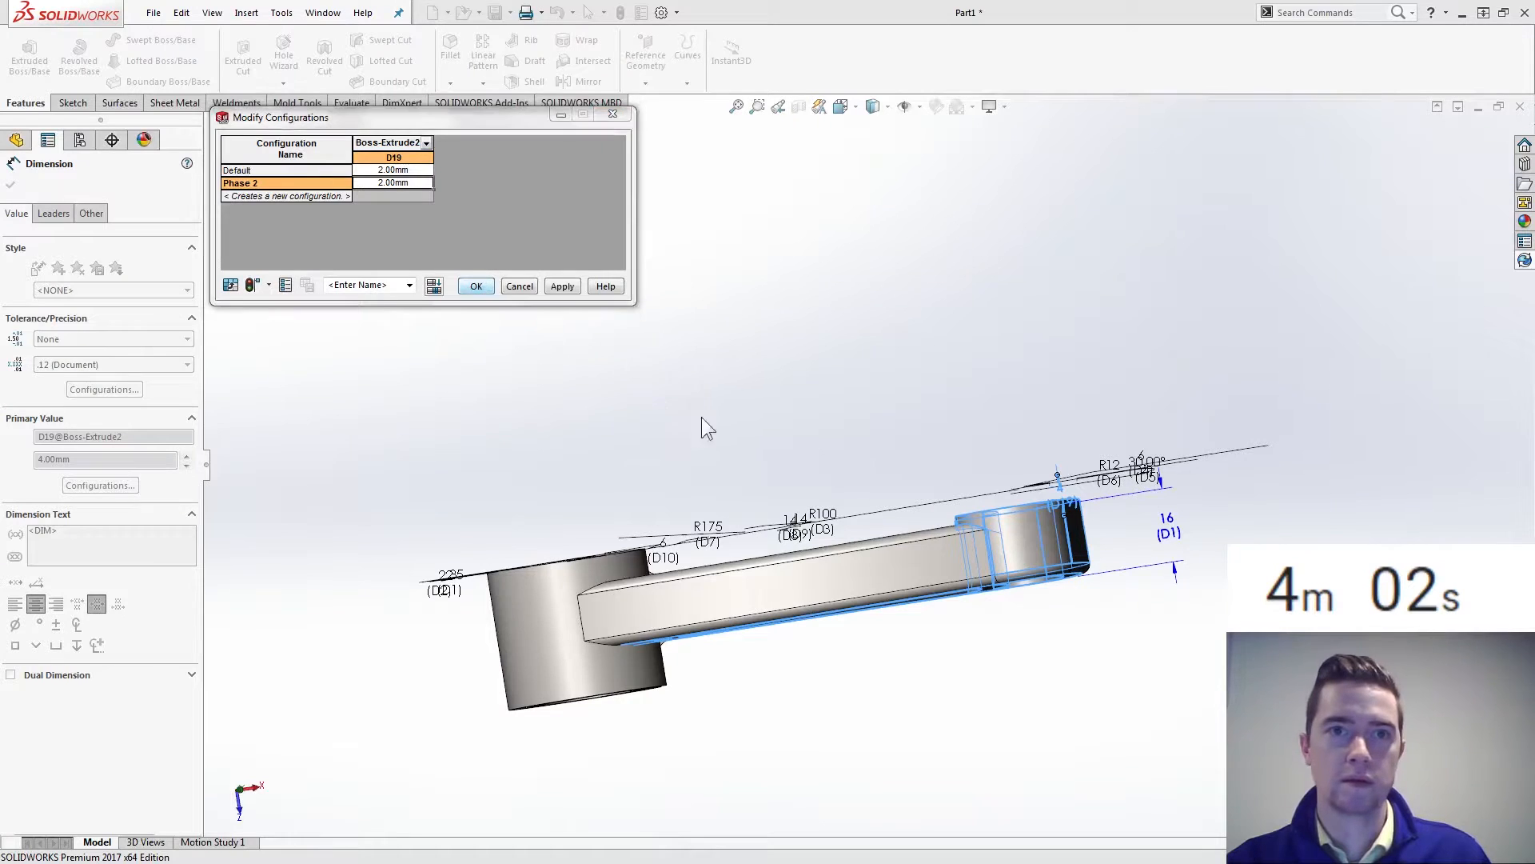
pyautogui.click(787, 445)
pyautogui.click(787, 444)
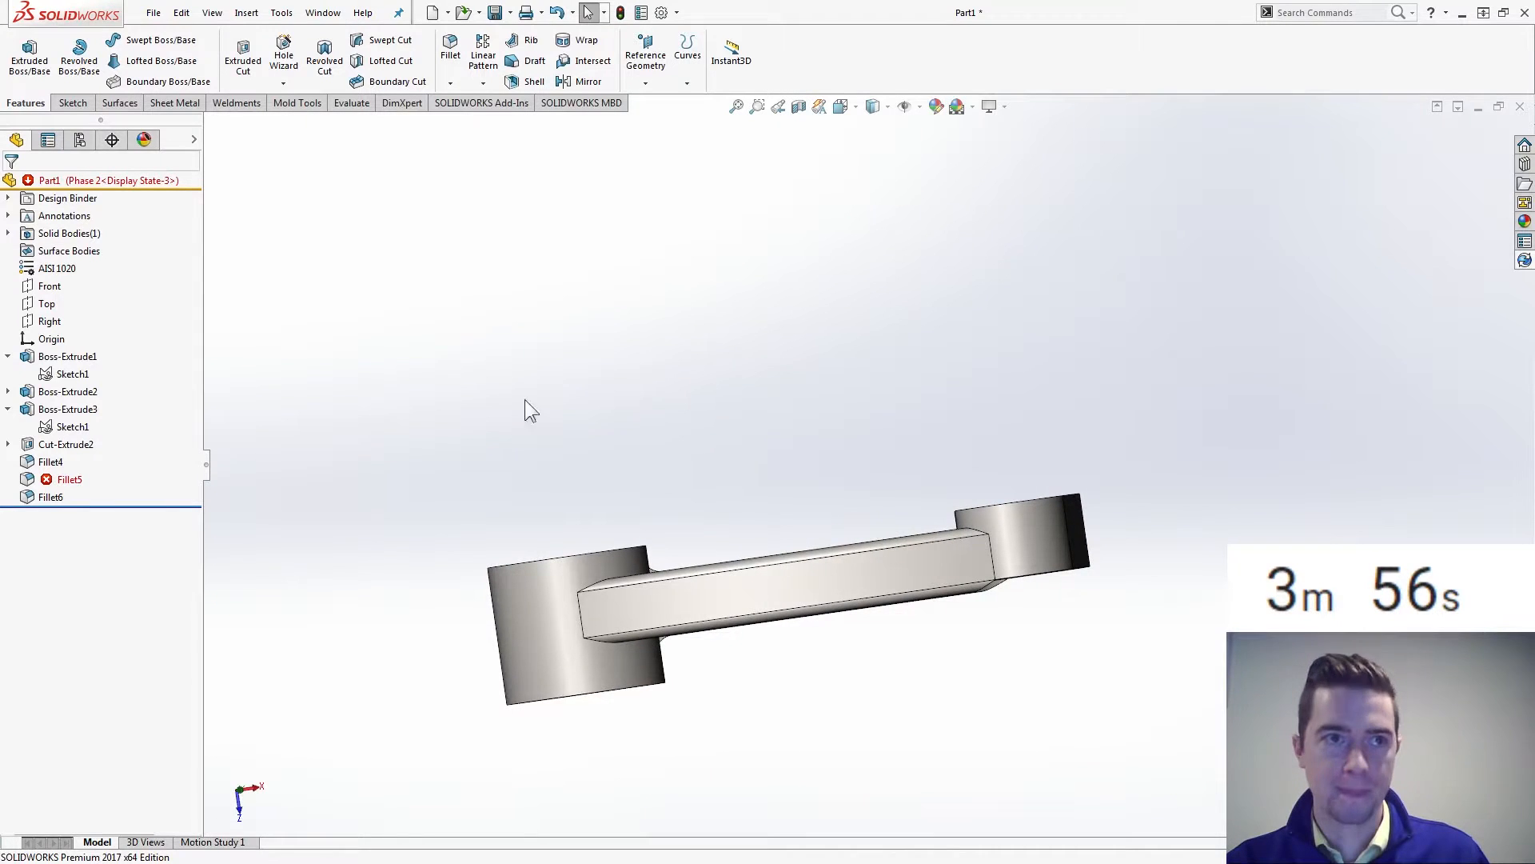
# - Configure the extrusion depth of the web, Boss-Extrude3, as 8 mm for the Phase 2 configuration only
pyautogui.click(64, 411)
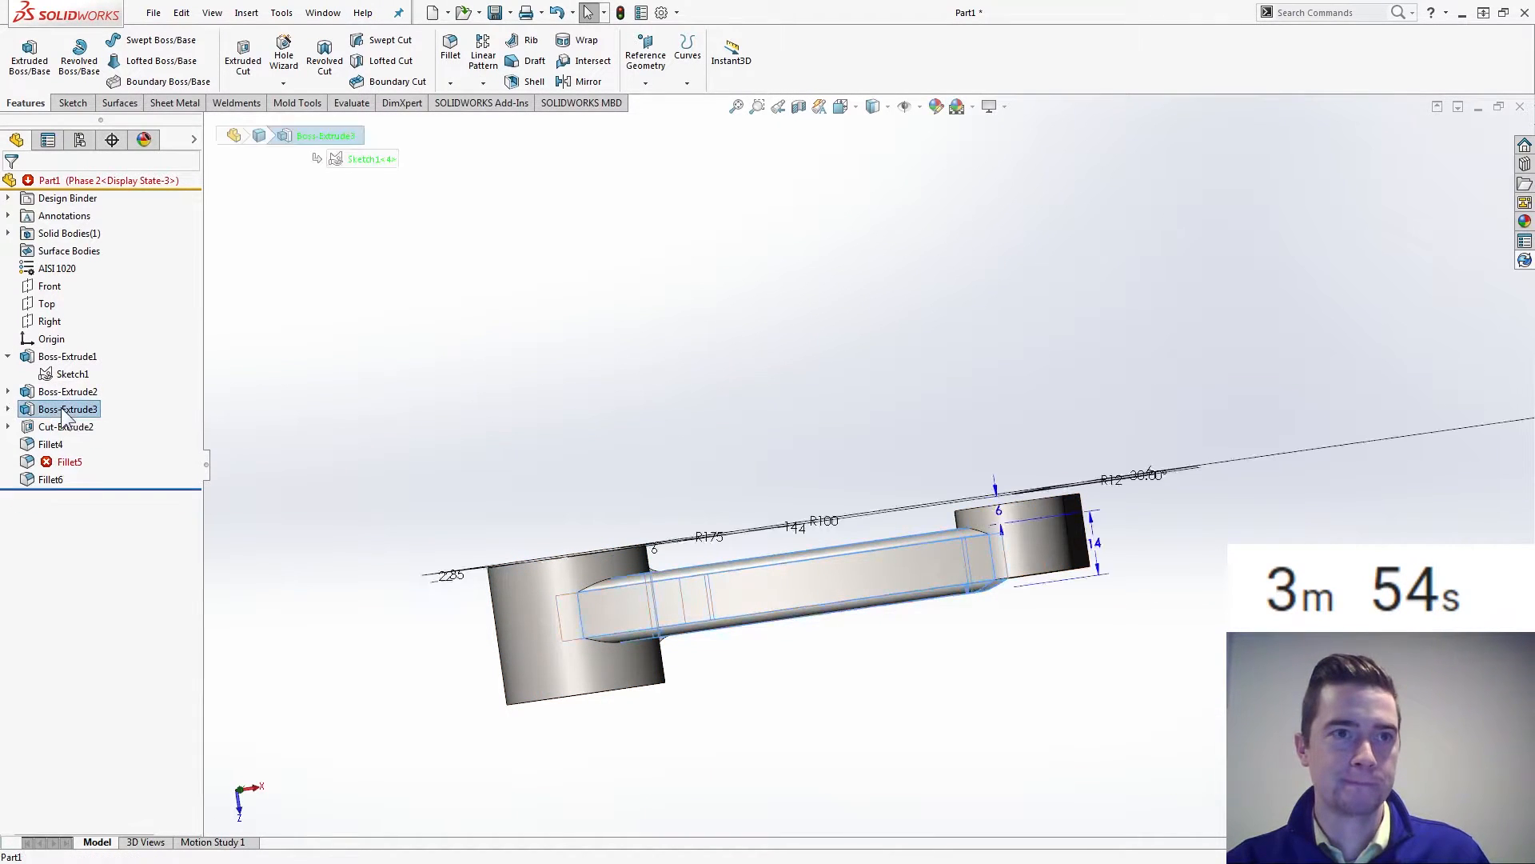
pyautogui.rightClick(1100, 547)
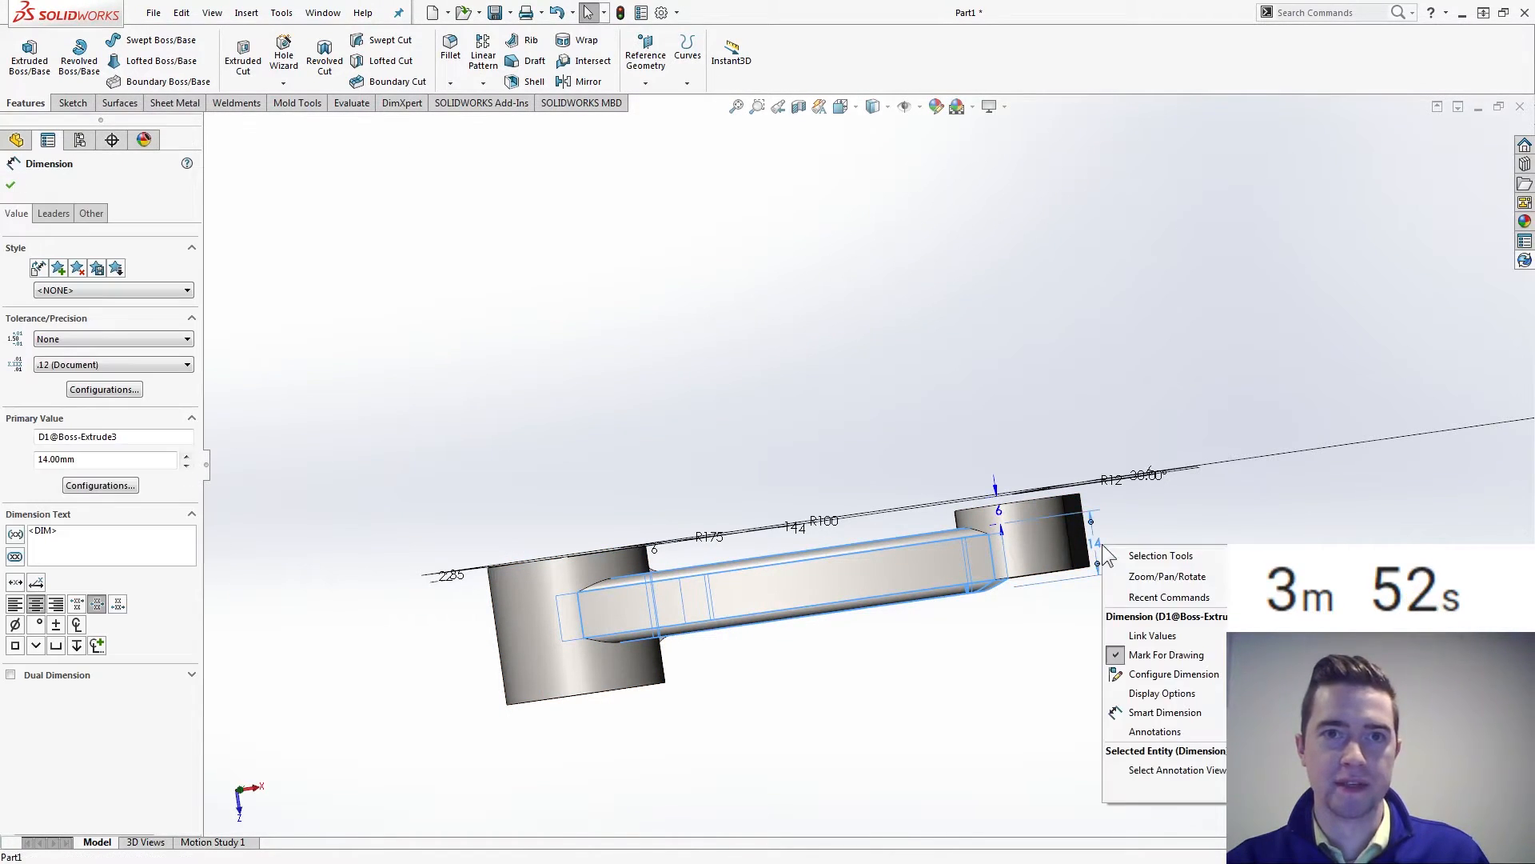
pyautogui.click(1168, 674)
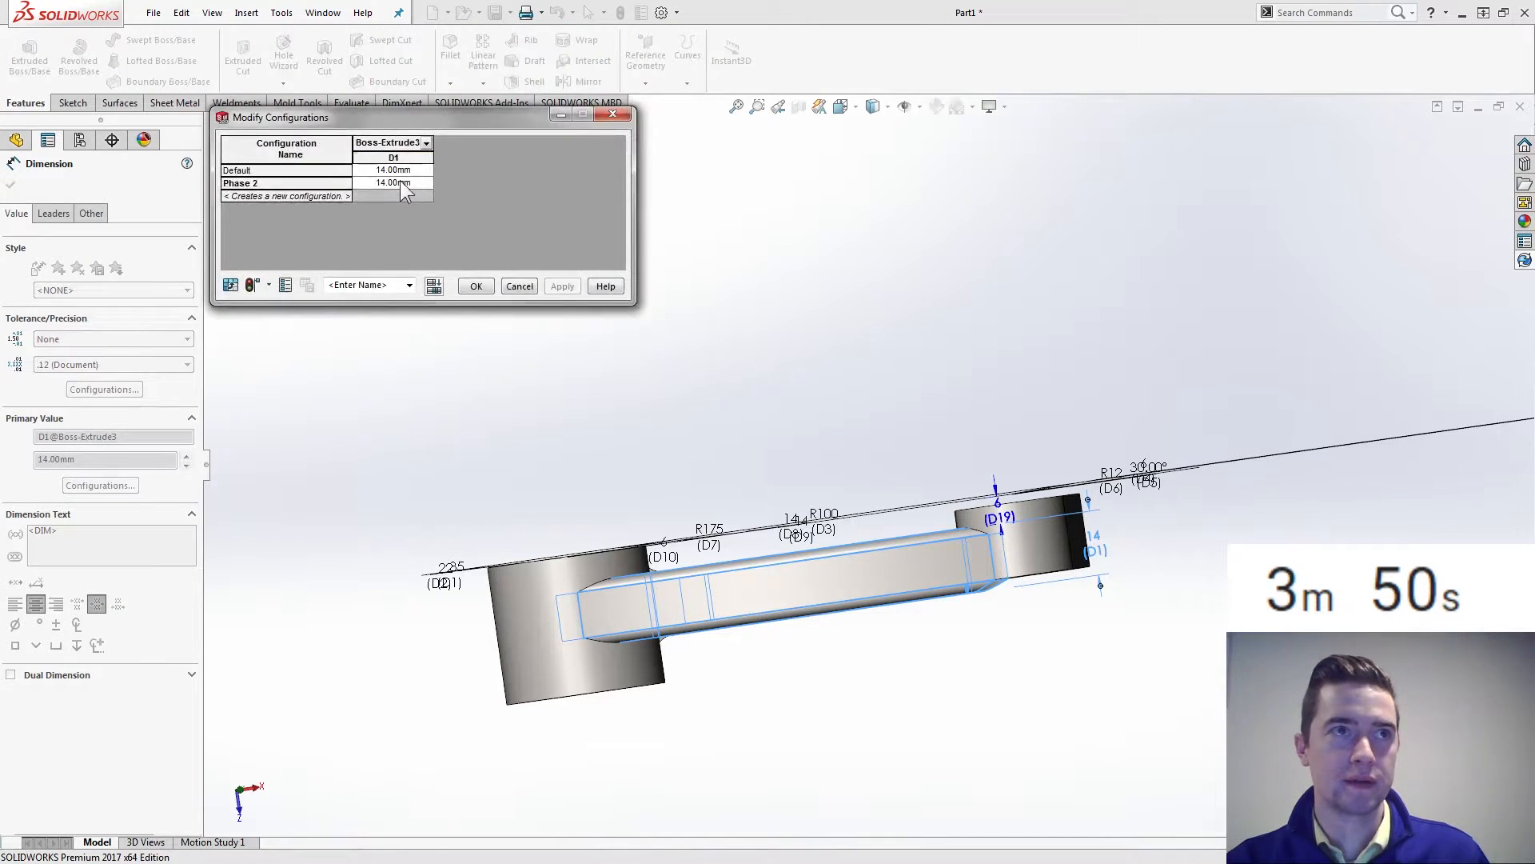
pyautogui.write('8')
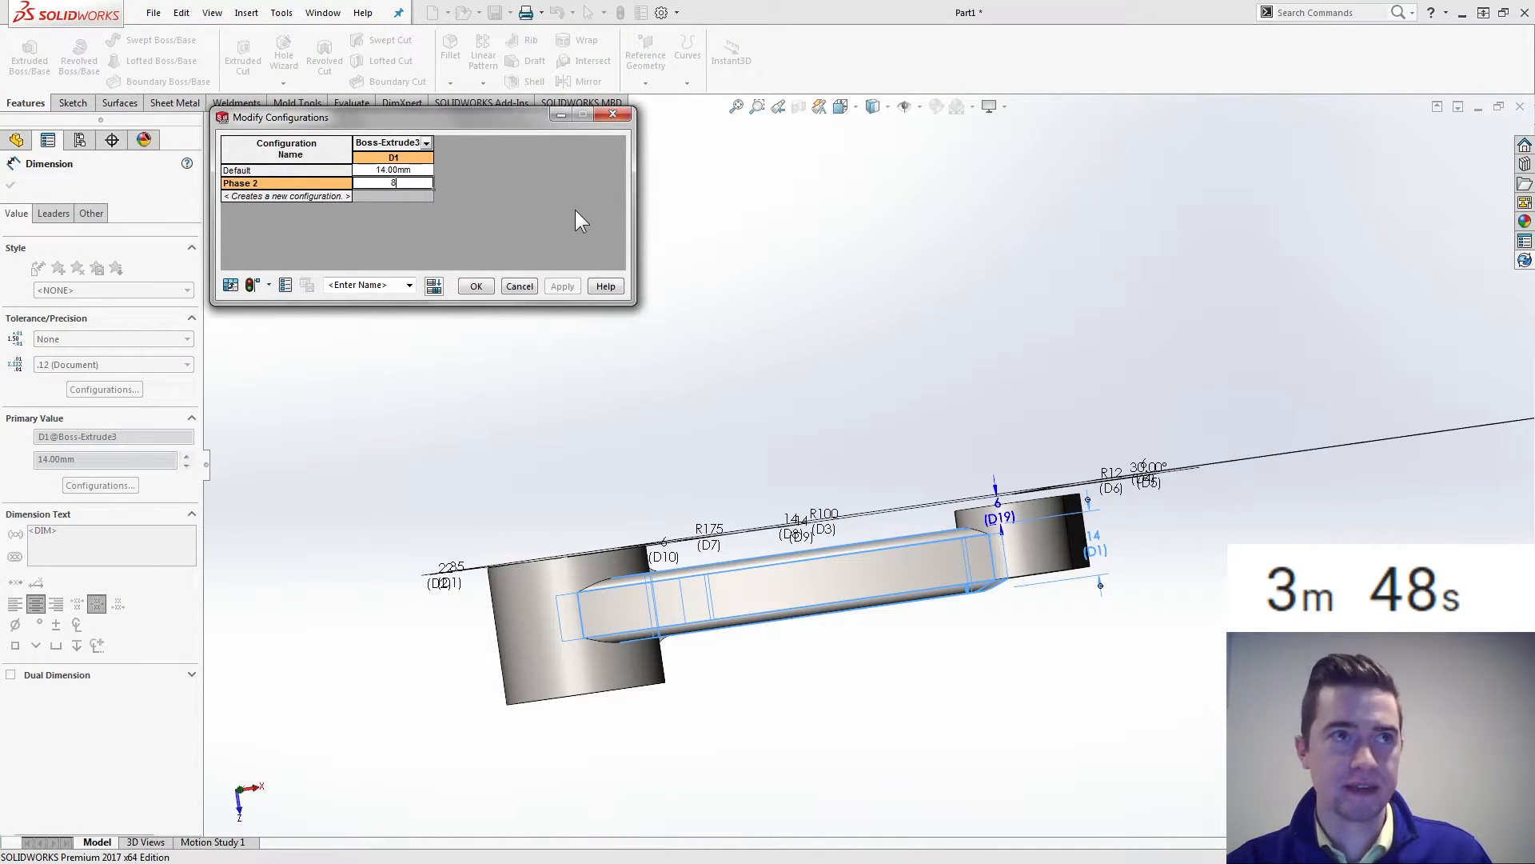
pyautogui.click(477, 286)
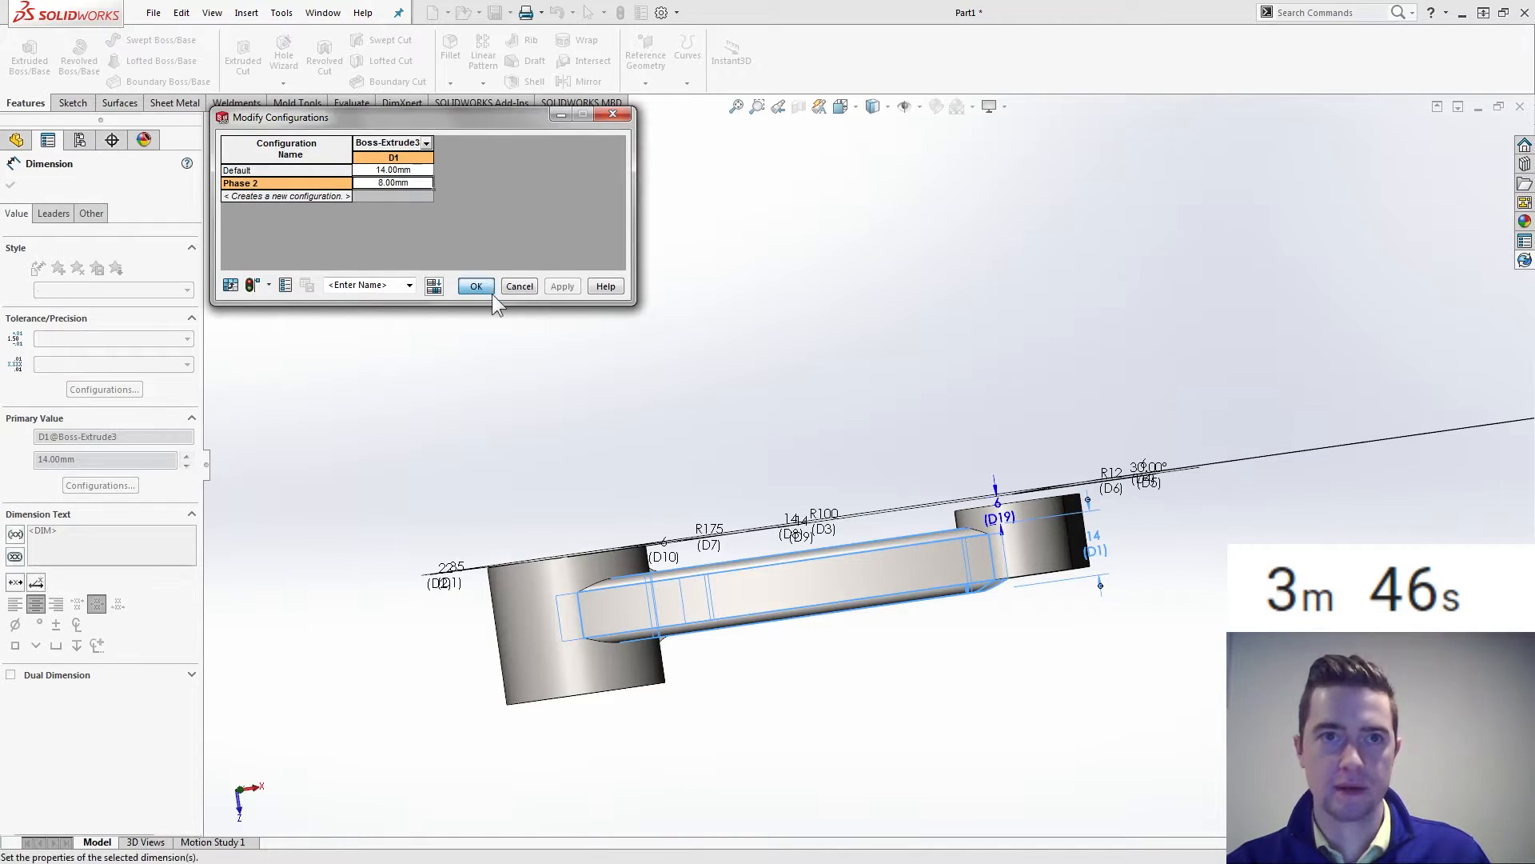
# - Roll back below Boss-Extrude2, add the missing ring region to Boss-Extrude1's selected contours to close the hub, and roll forward to the end
pyautogui.moveTo(650, 365); pyautogui.dragTo(534, 363, button='middle')
pyautogui.scroll(-2, 386, 578)
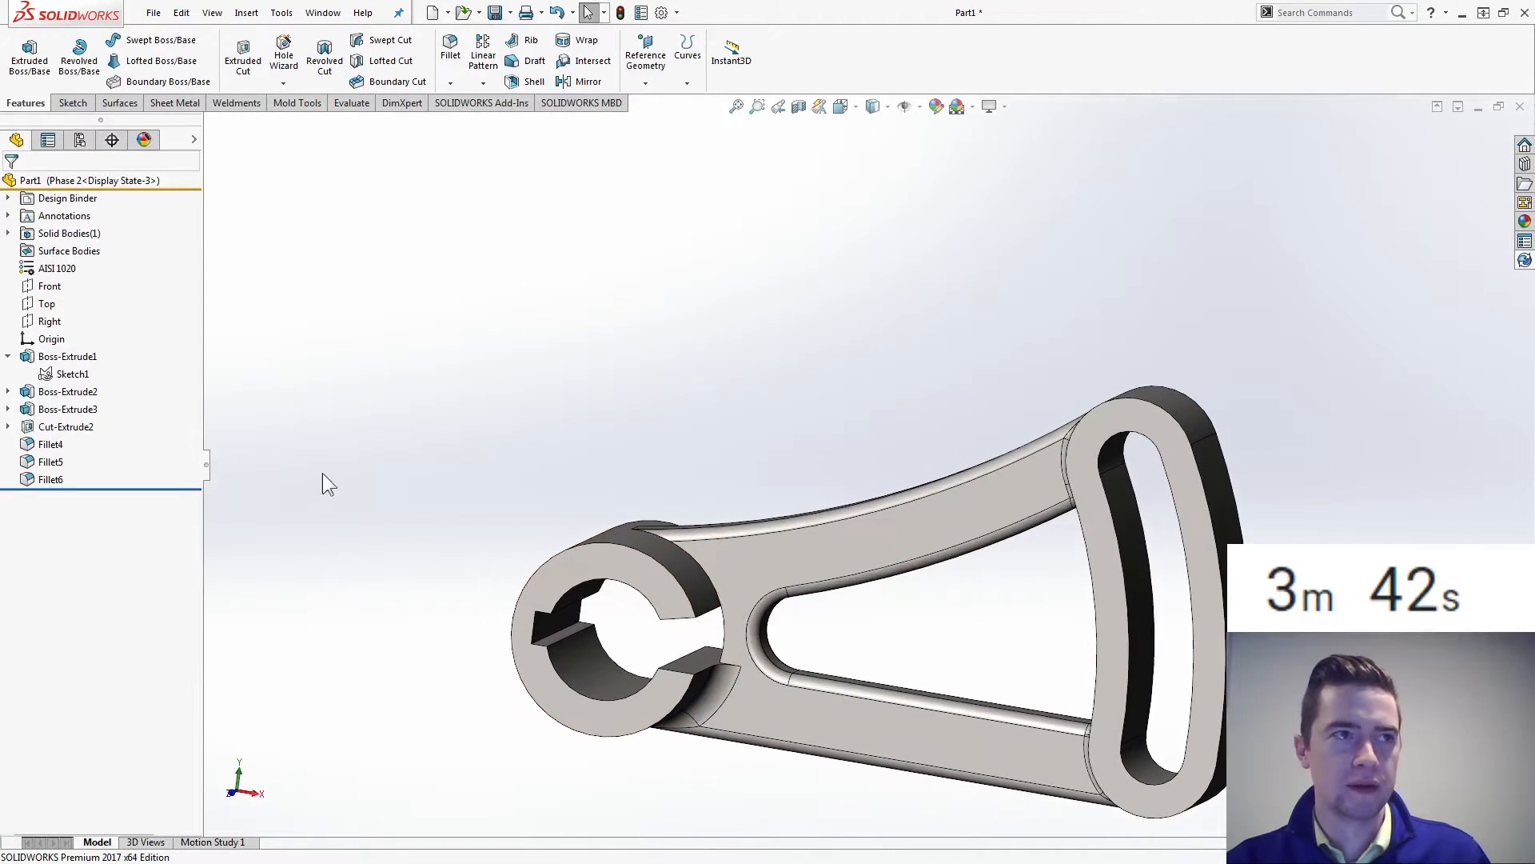
pyautogui.moveTo(130, 486); pyautogui.dragTo(108, 401)
pyautogui.click(67, 395)
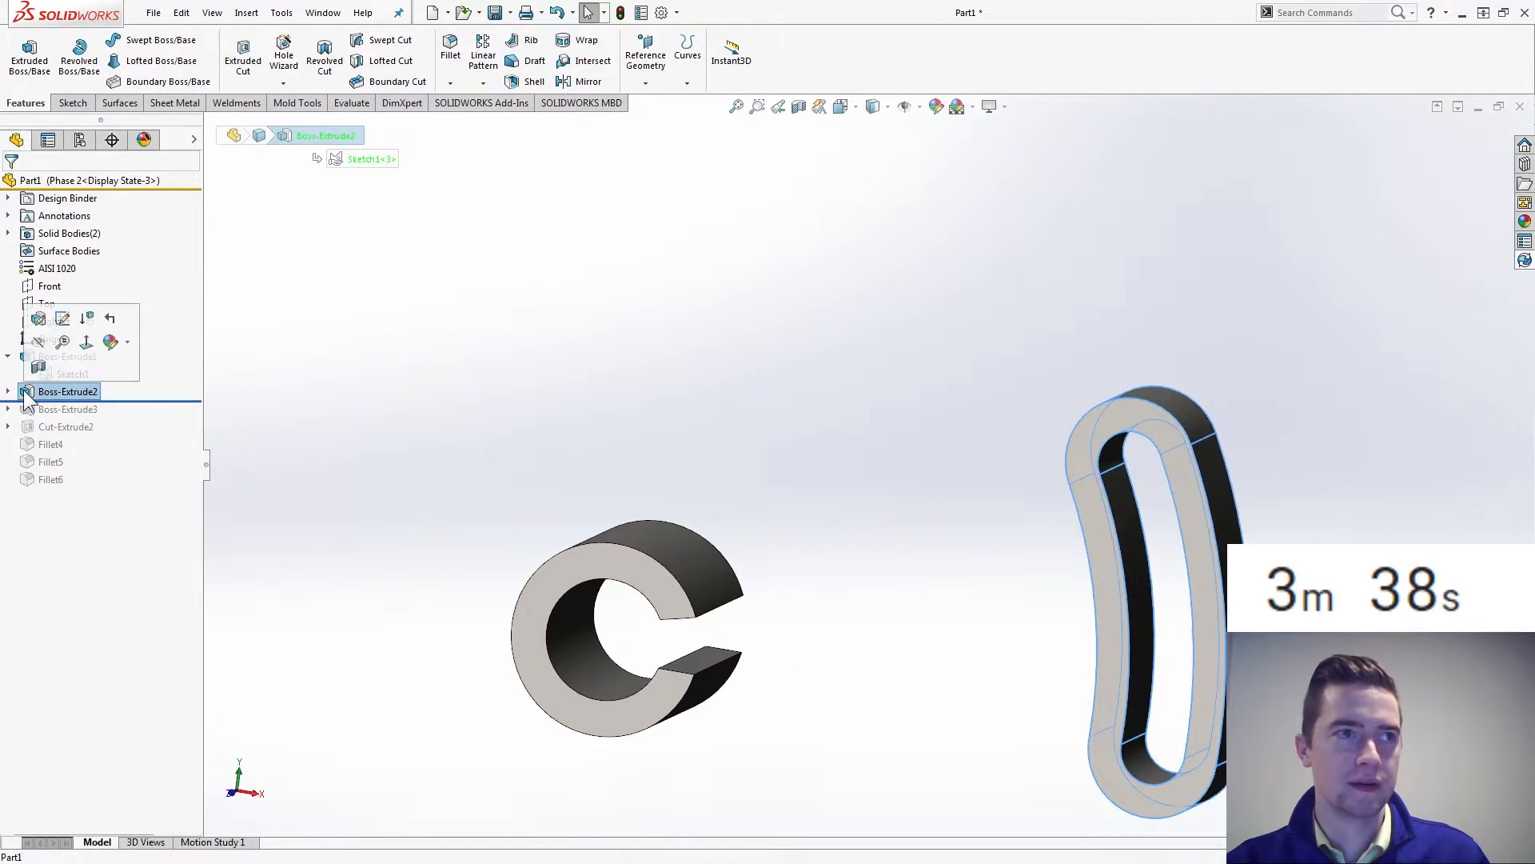
pyautogui.click(67, 356)
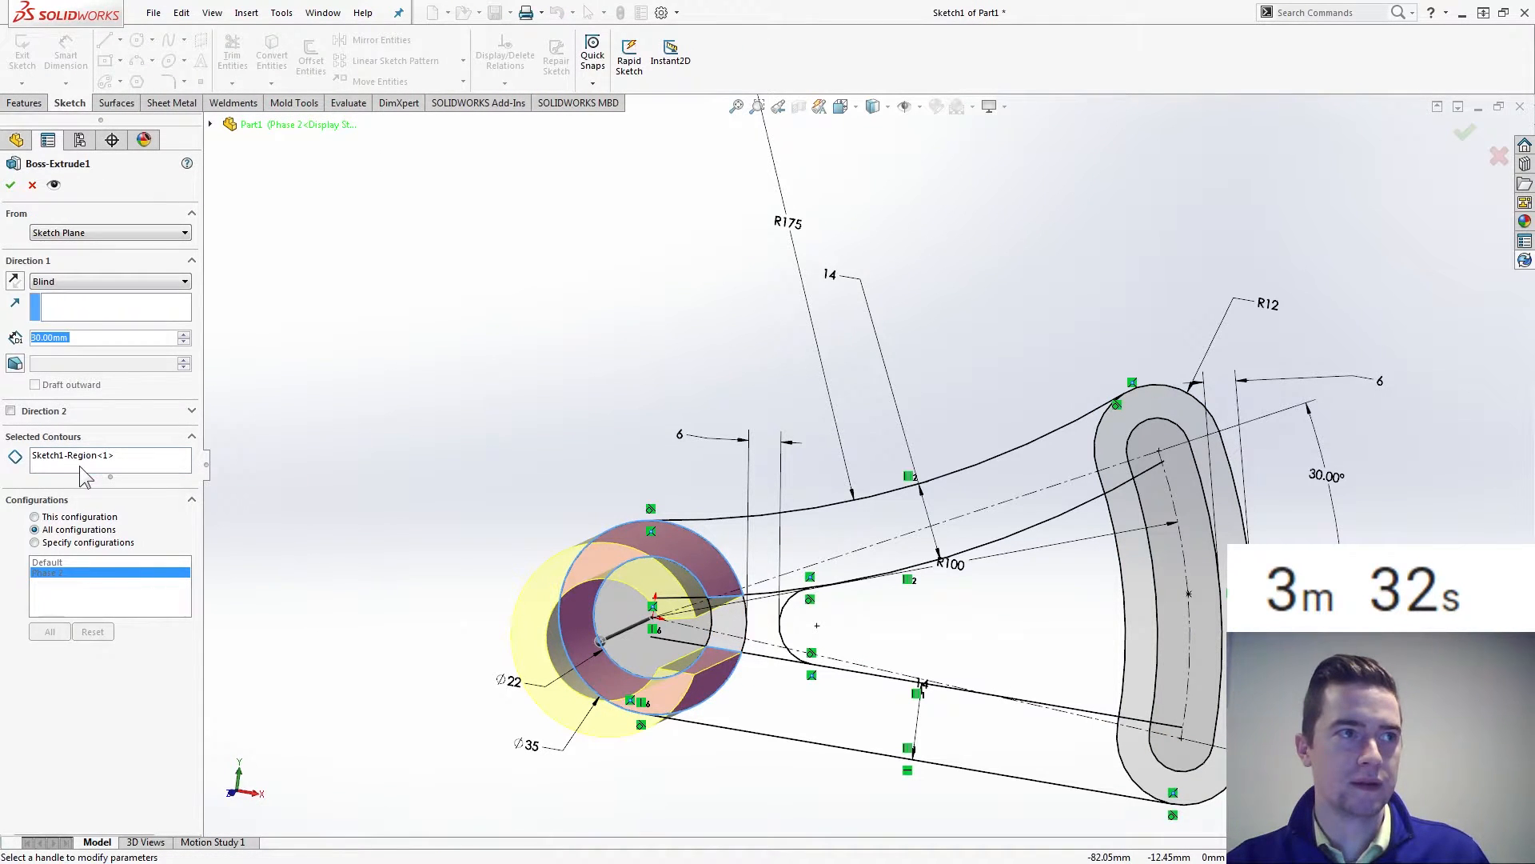
pyautogui.click(728, 627)
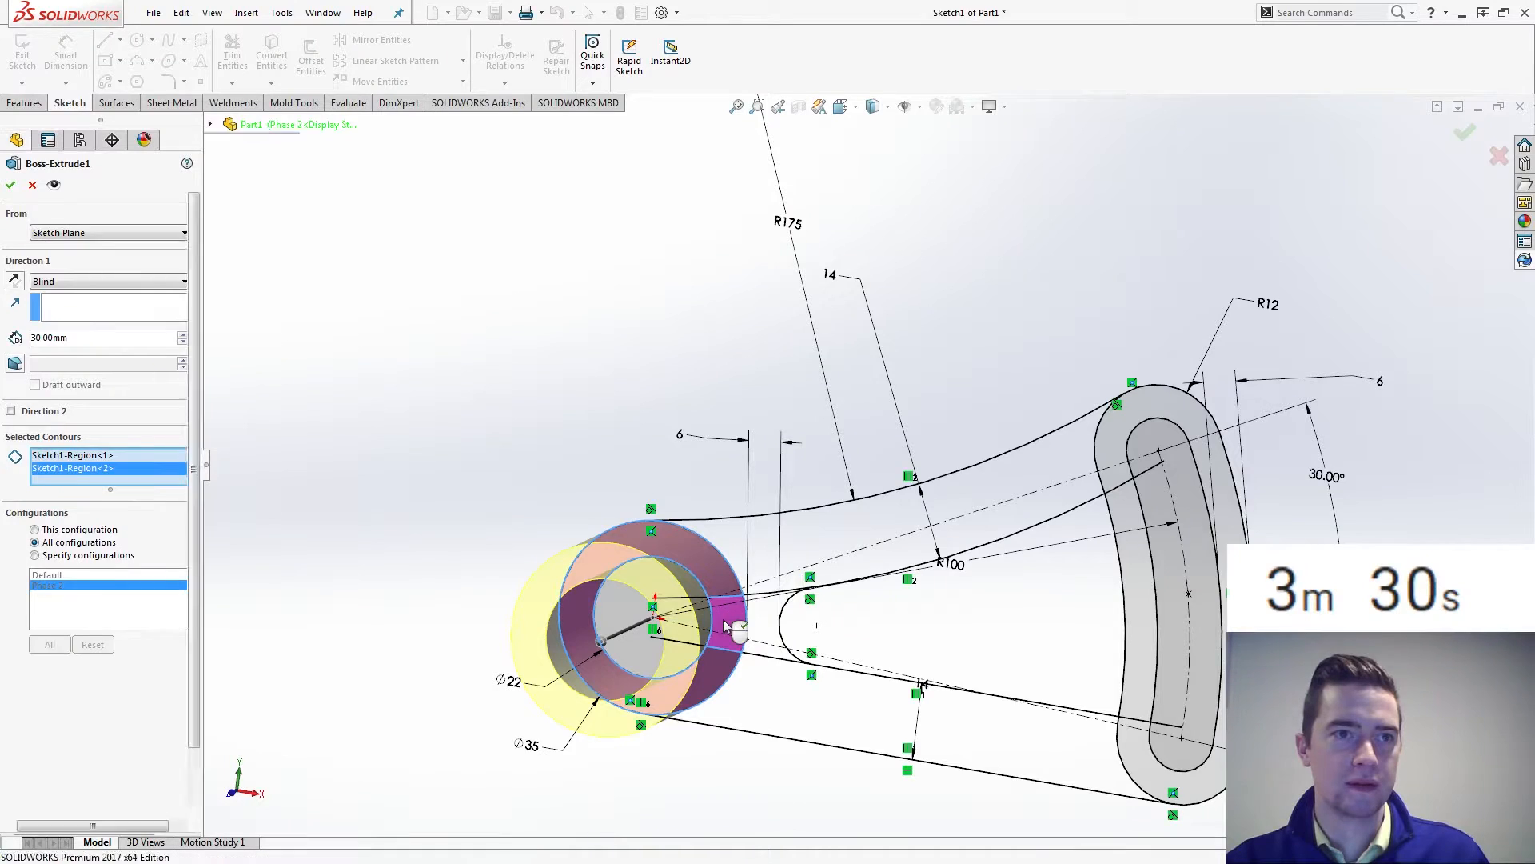
pyautogui.rightClick(726, 626)
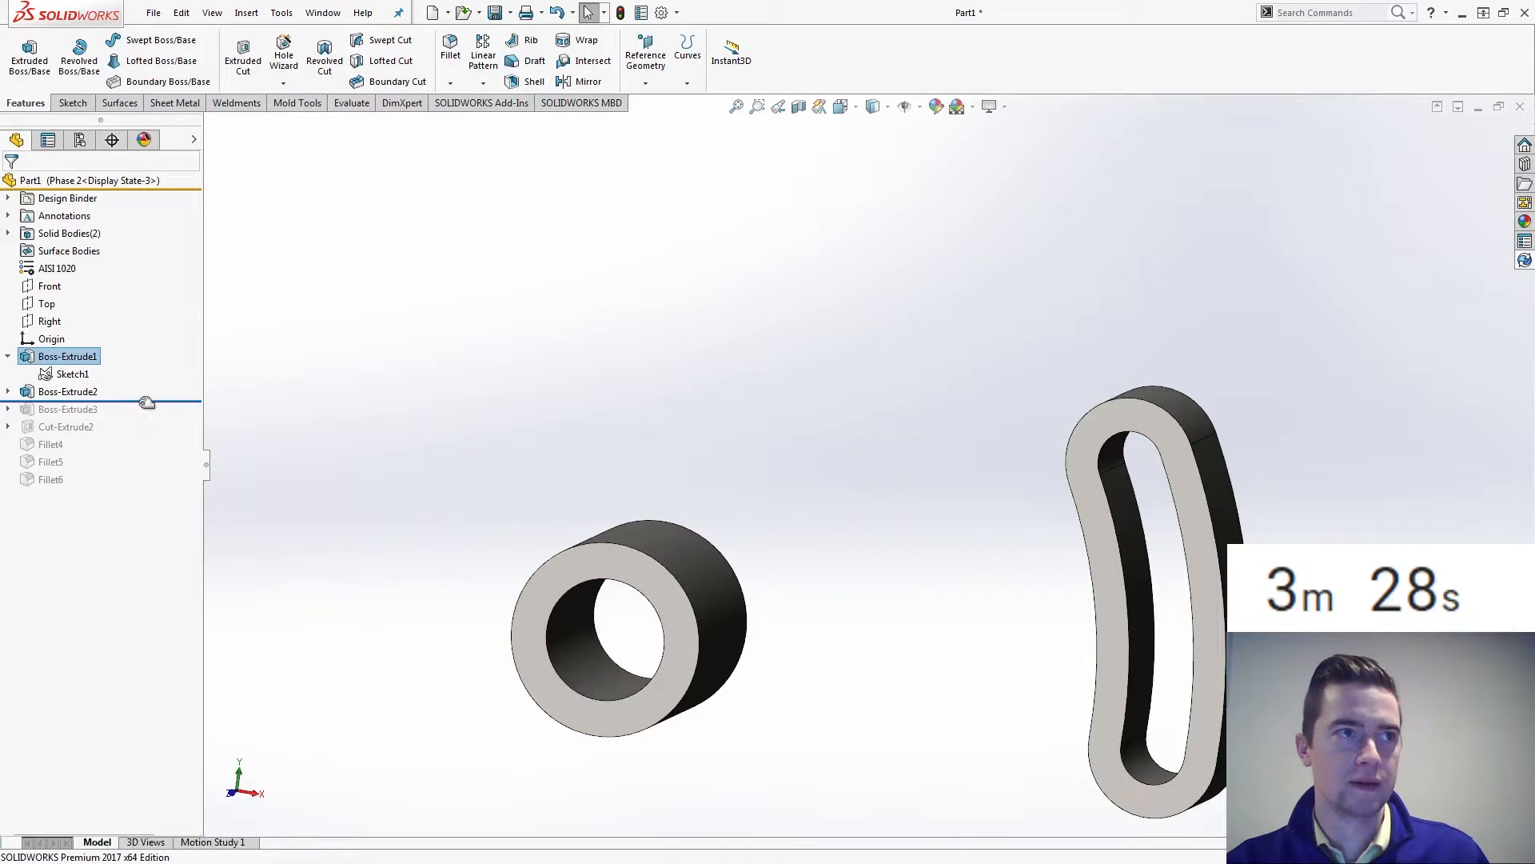
pyautogui.moveTo(147, 401); pyautogui.dragTo(389, 491)
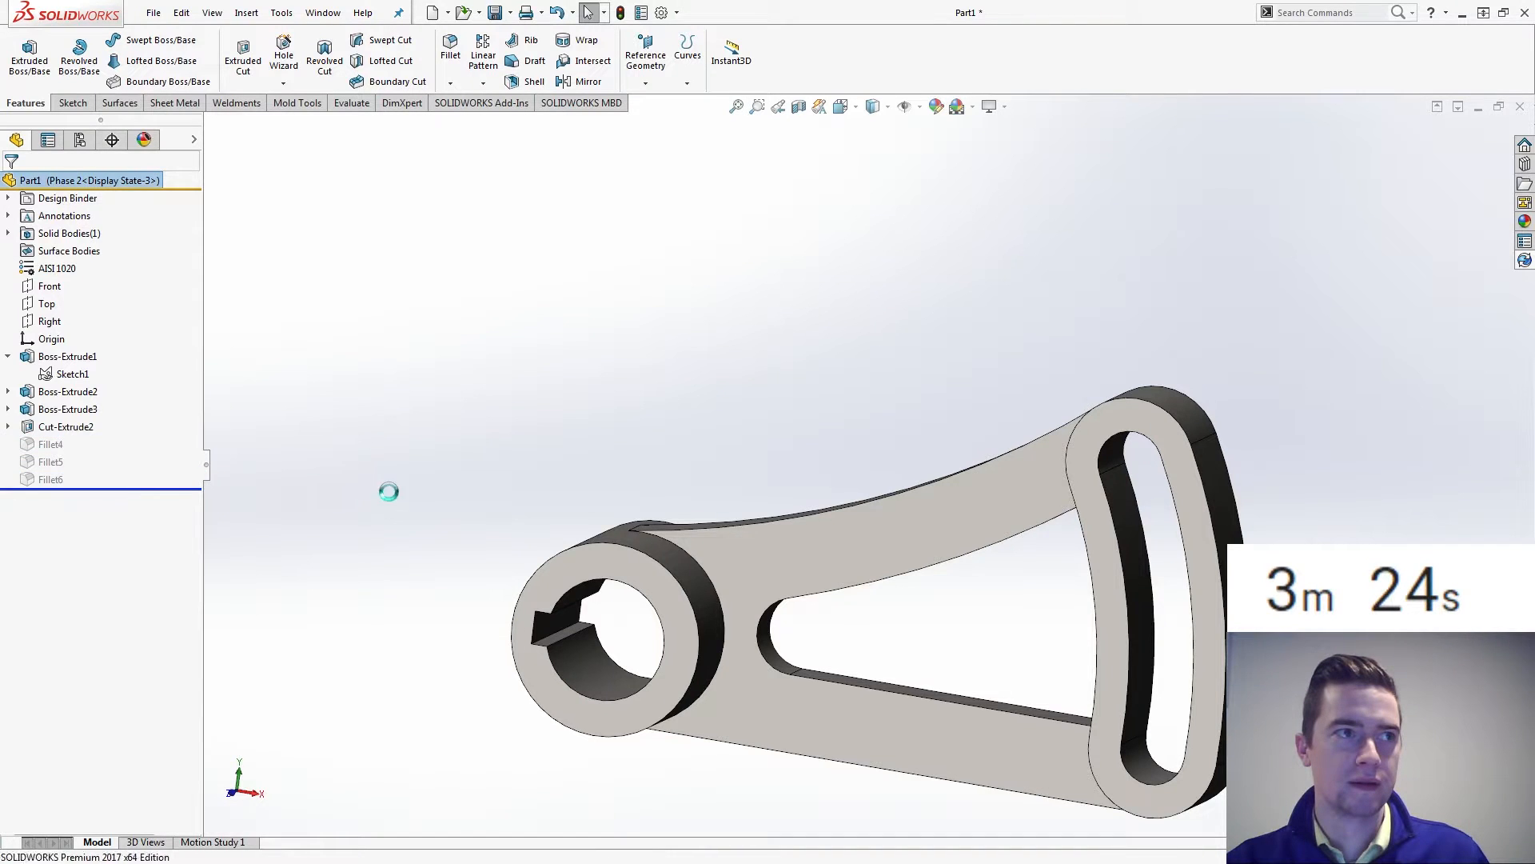
pyautogui.moveTo(487, 411); pyautogui.dragTo(543, 462, button='middle')
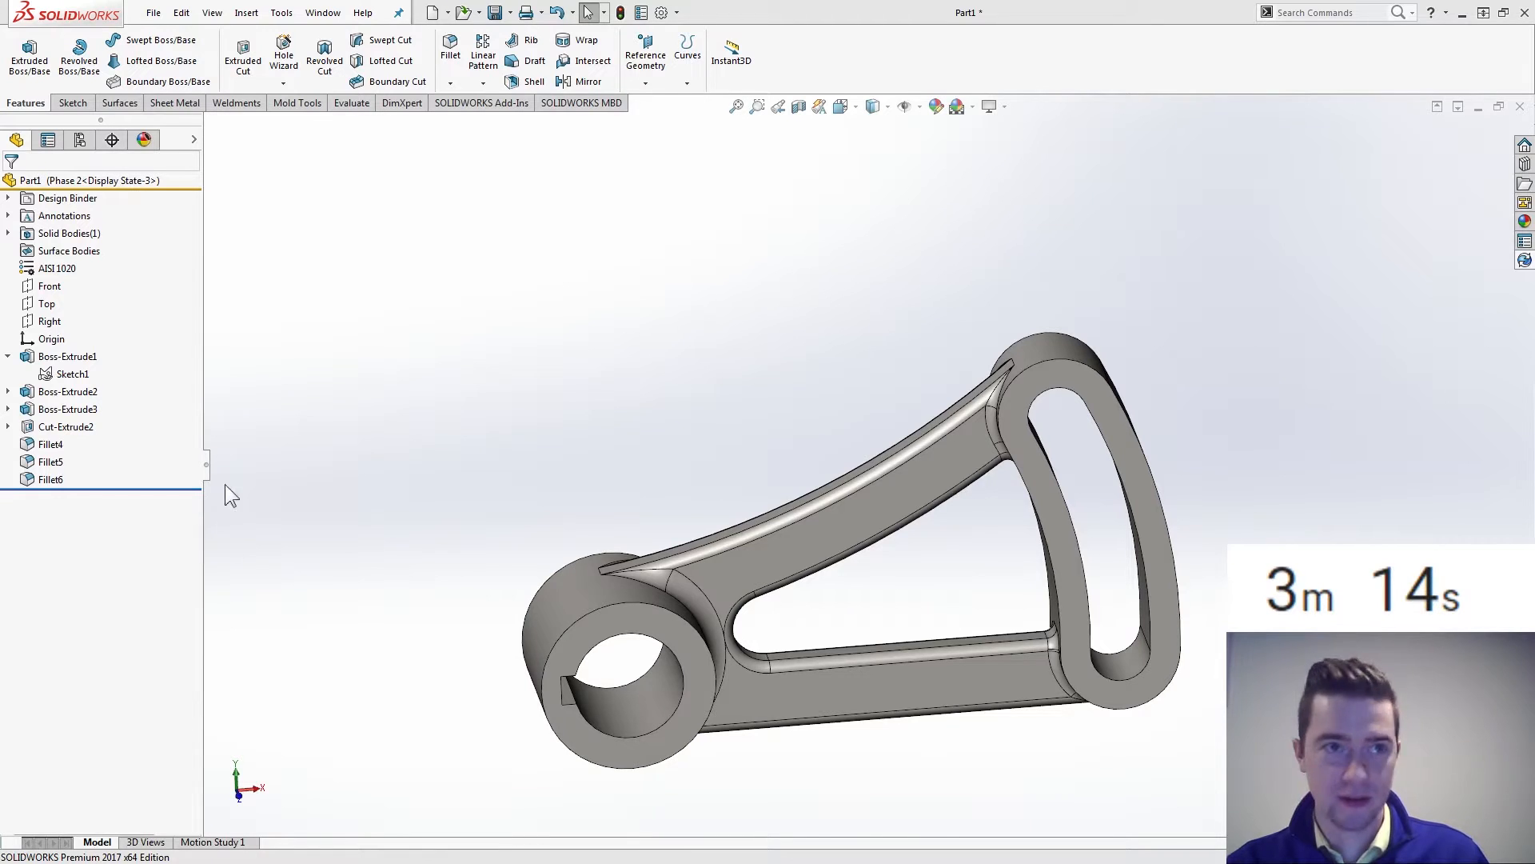
pyautogui.click(281, 13)
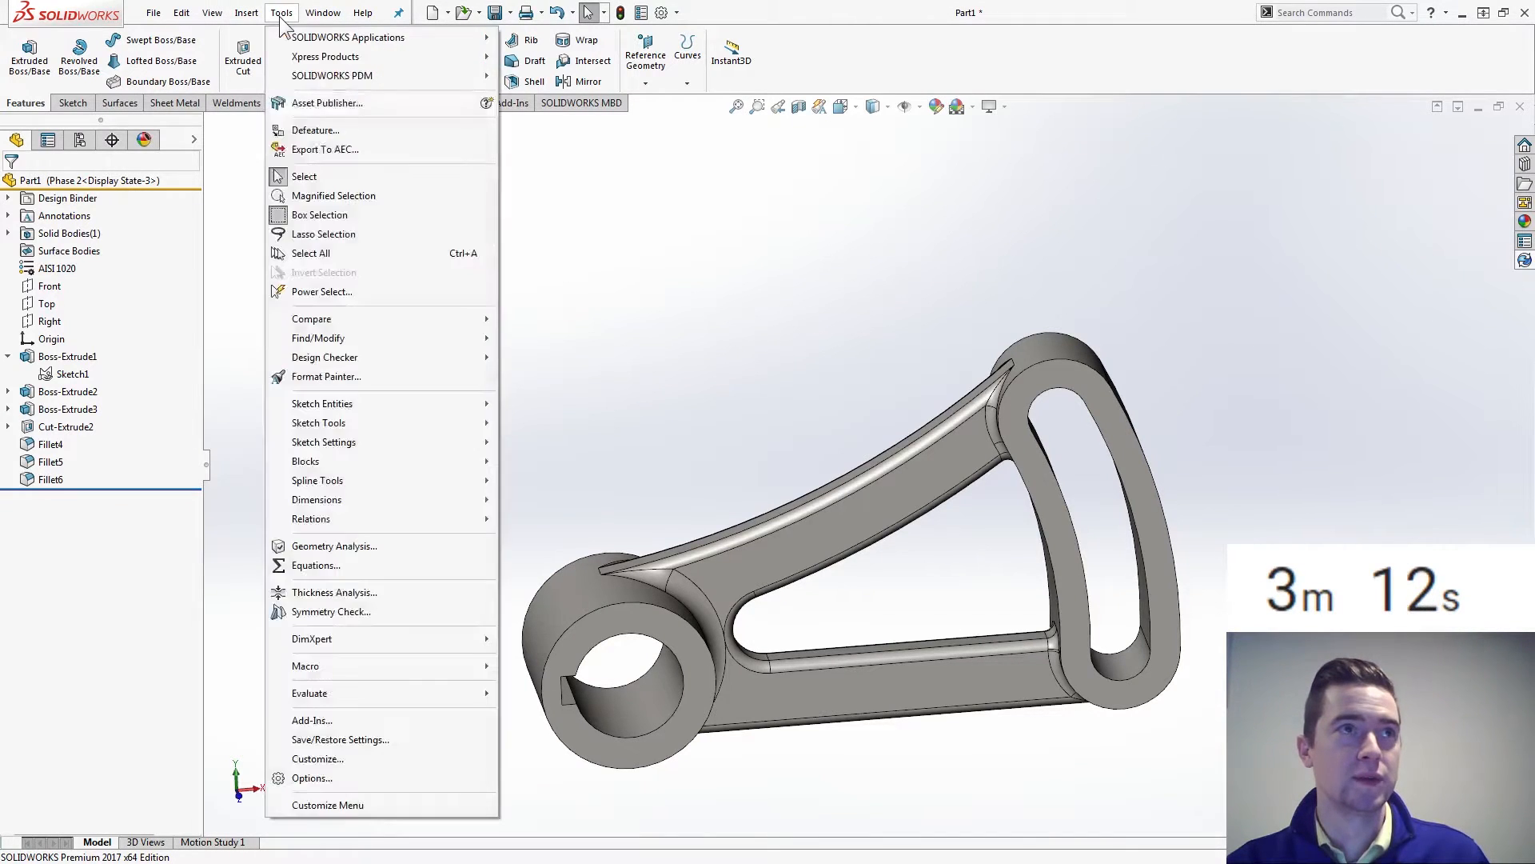
pyautogui.moveTo(304, 38)
pyautogui.click(219, 89)
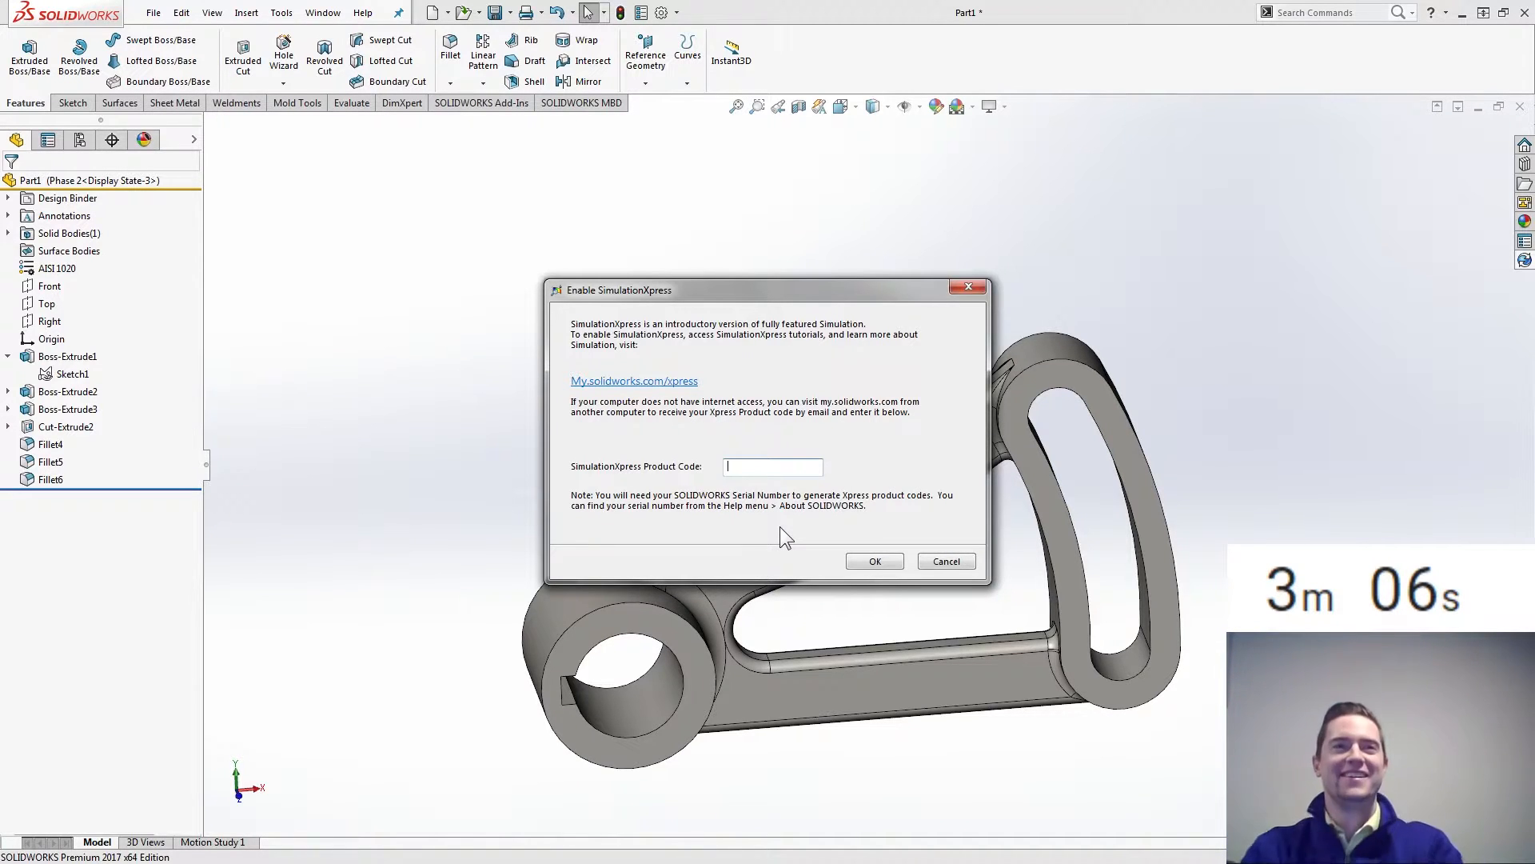
pyautogui.click(938, 562)
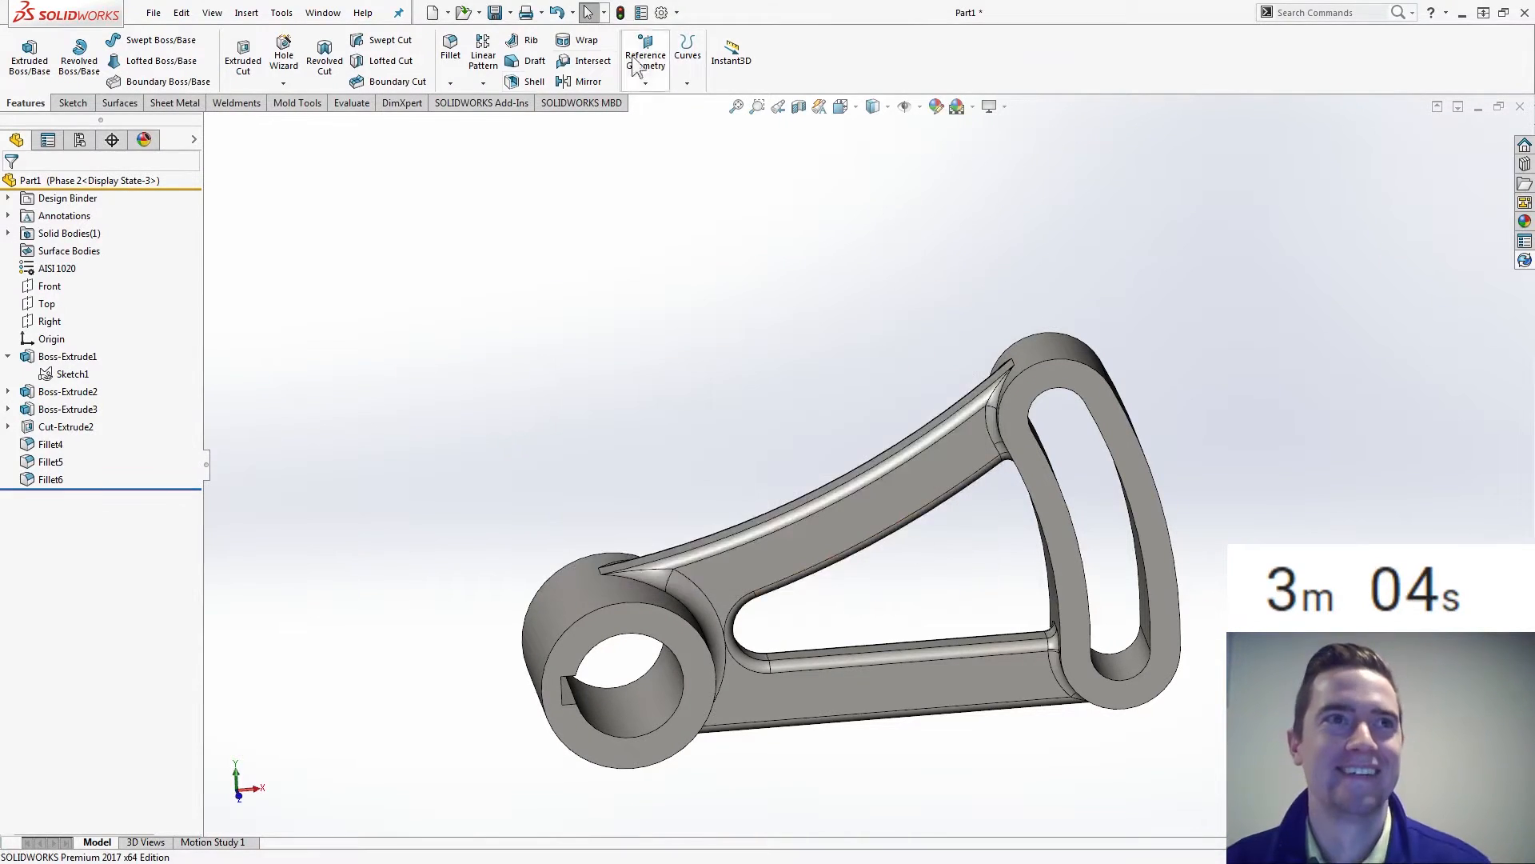
# - Load the SOLIDWORKS Simulation add-in and create a static study named Static 1
pyautogui.click(475, 101)
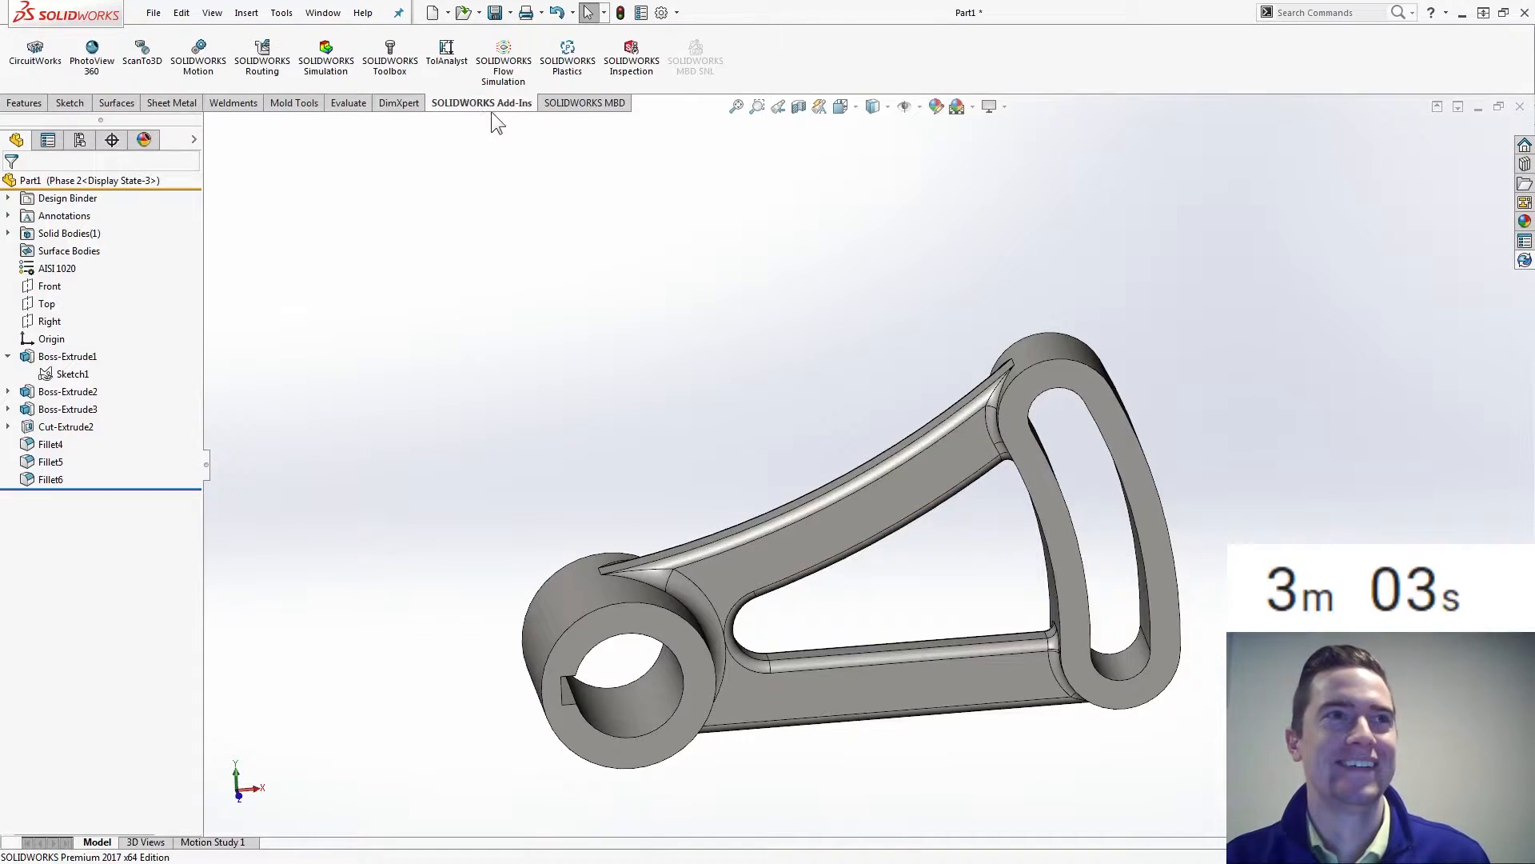
pyautogui.click(327, 60)
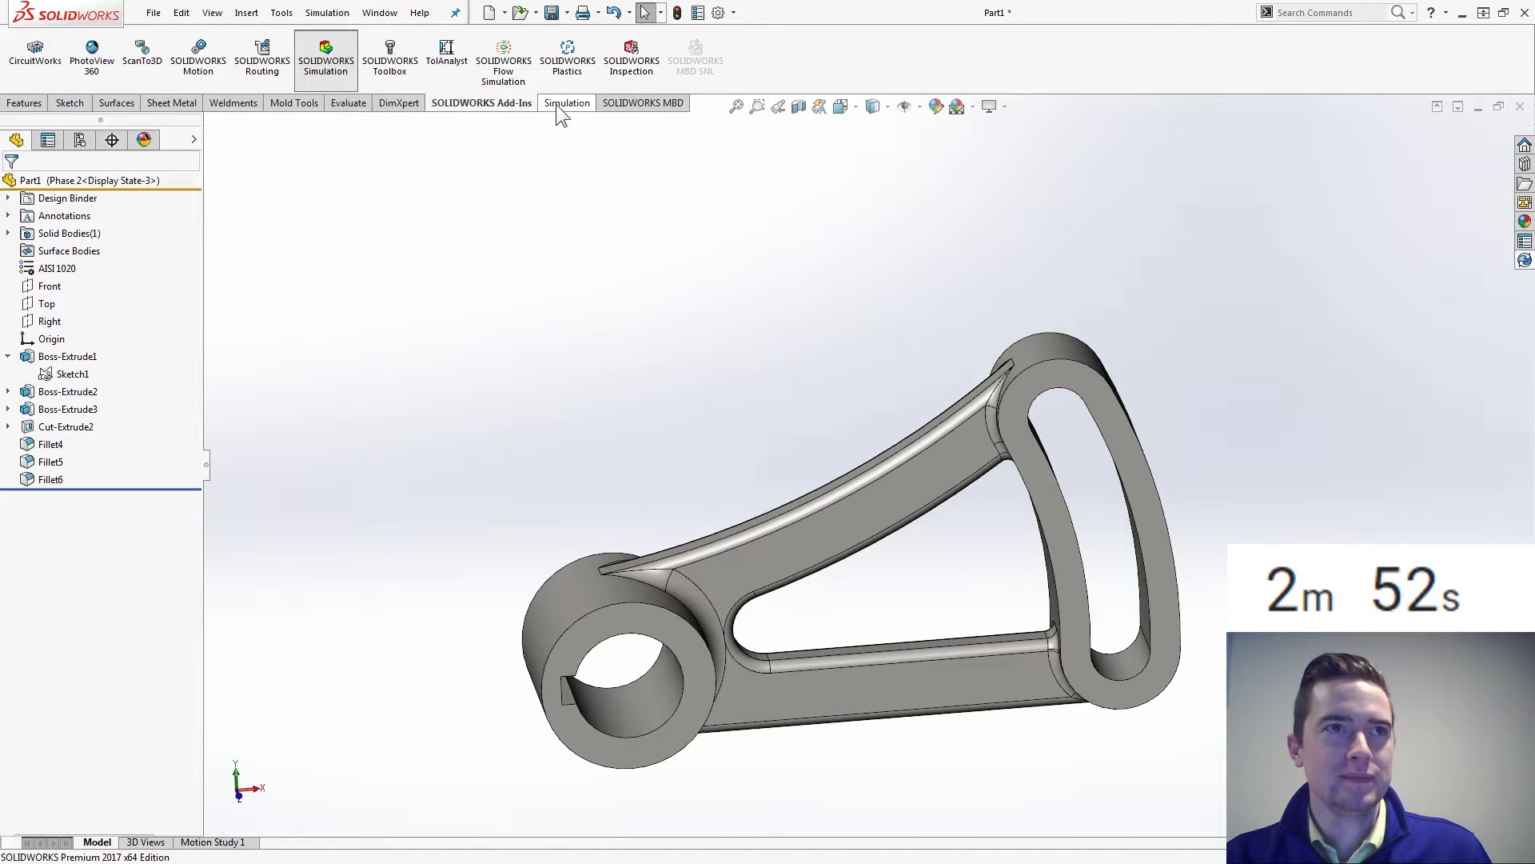
pyautogui.click(555, 104)
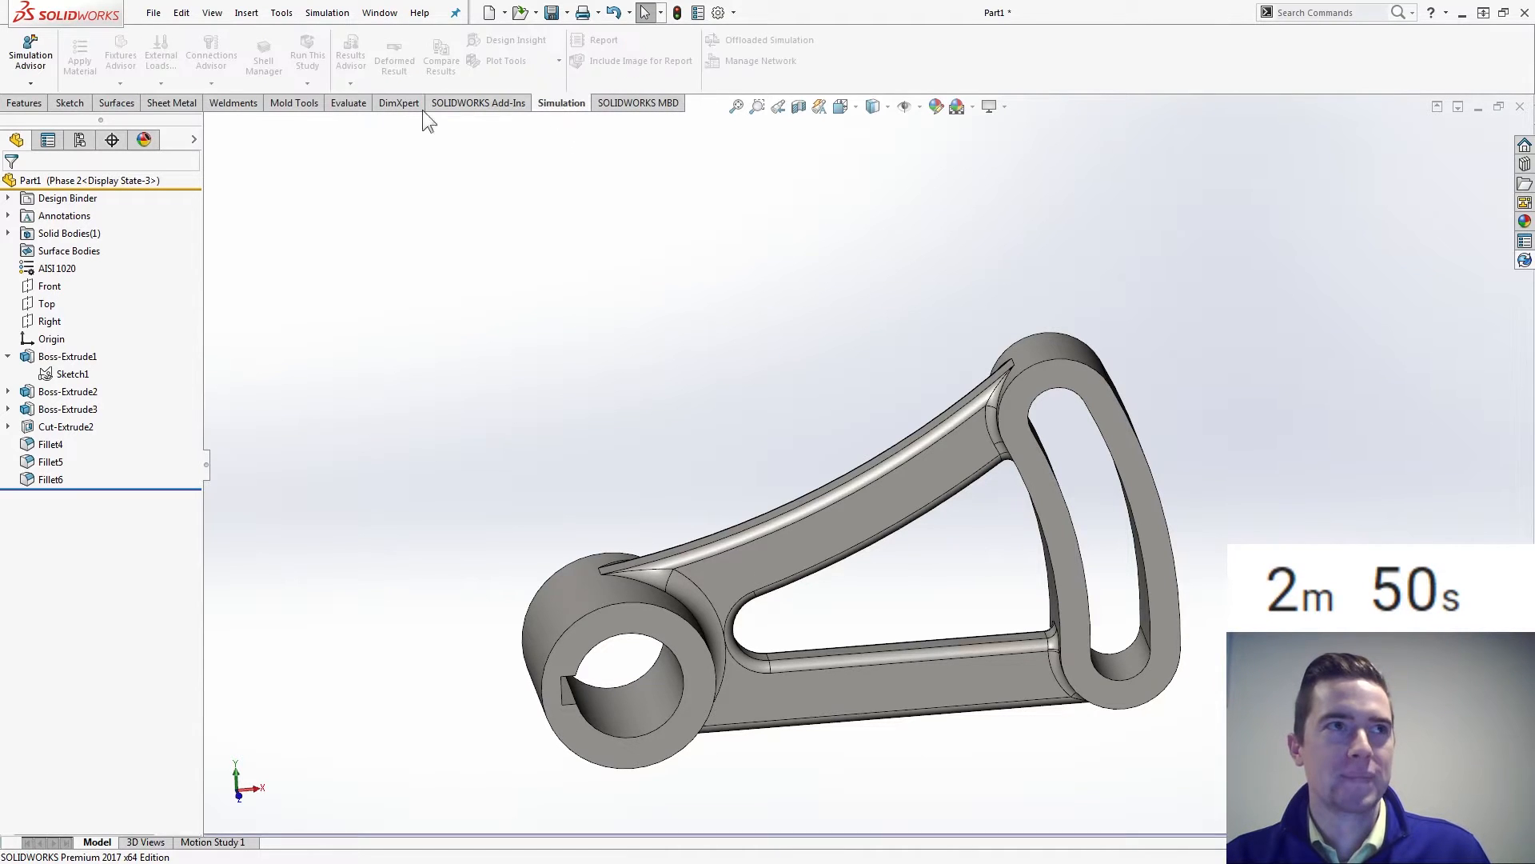
pyautogui.click(30, 84)
pyautogui.click(36, 131)
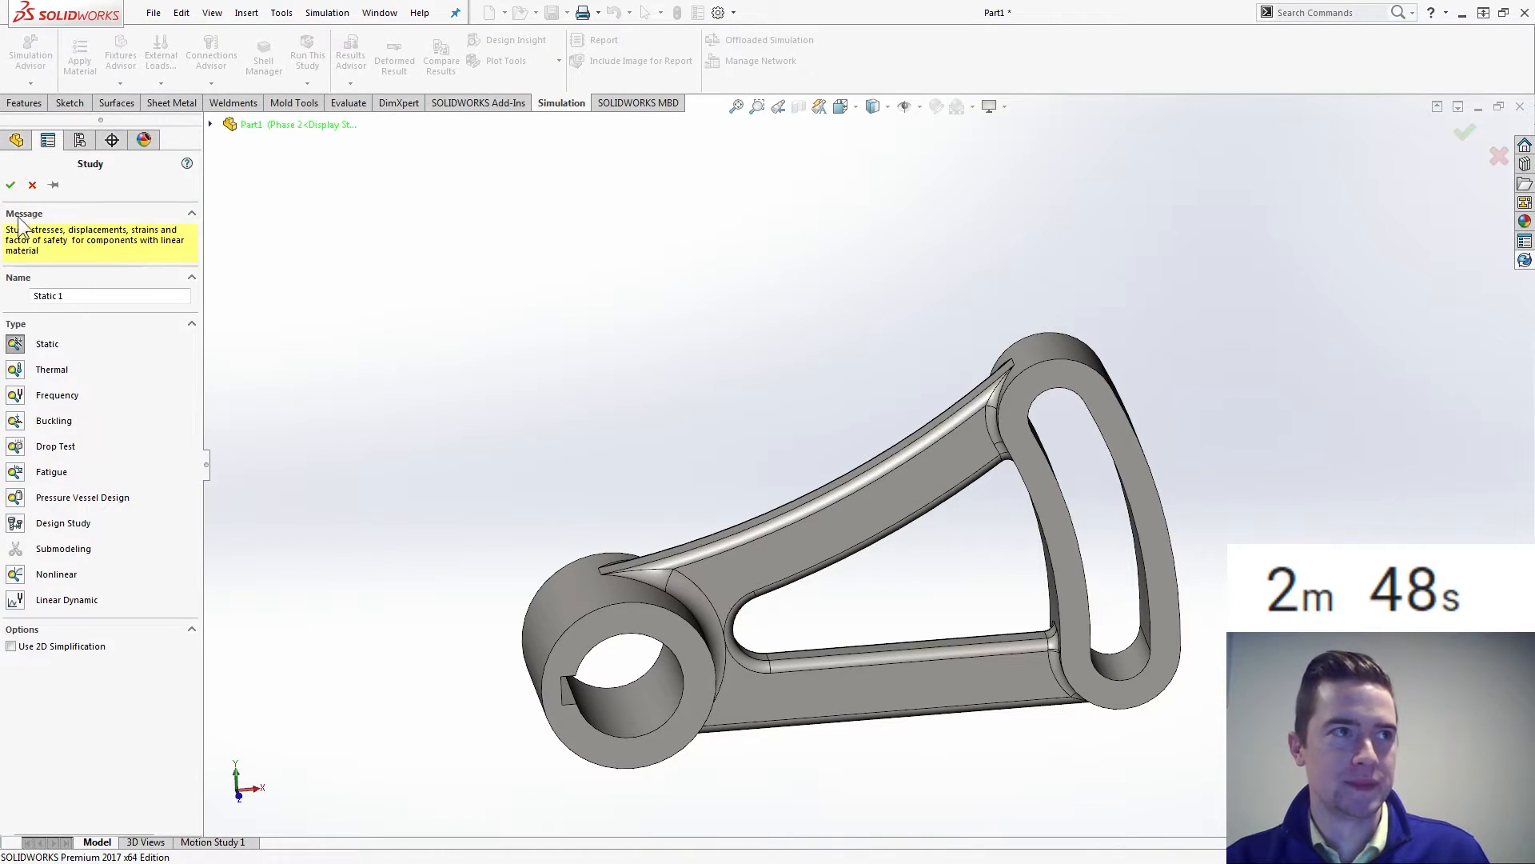
pyautogui.click(10, 185)
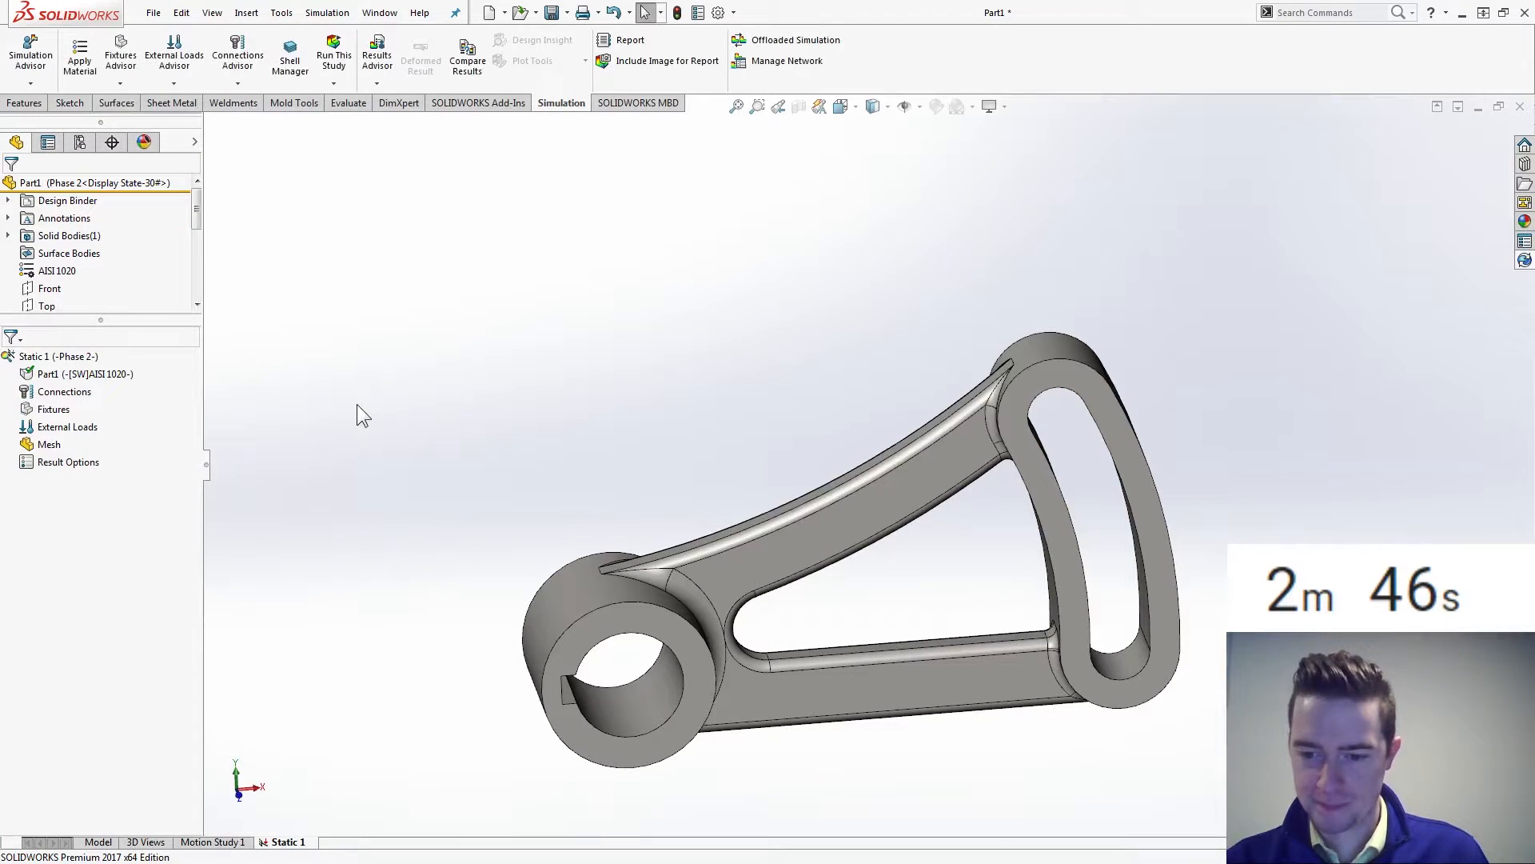
# - Apply a fixed geometry fixture to the cylindrical bore face of the hub
pyautogui.rightClick(61, 410)
pyautogui.click(120, 451)
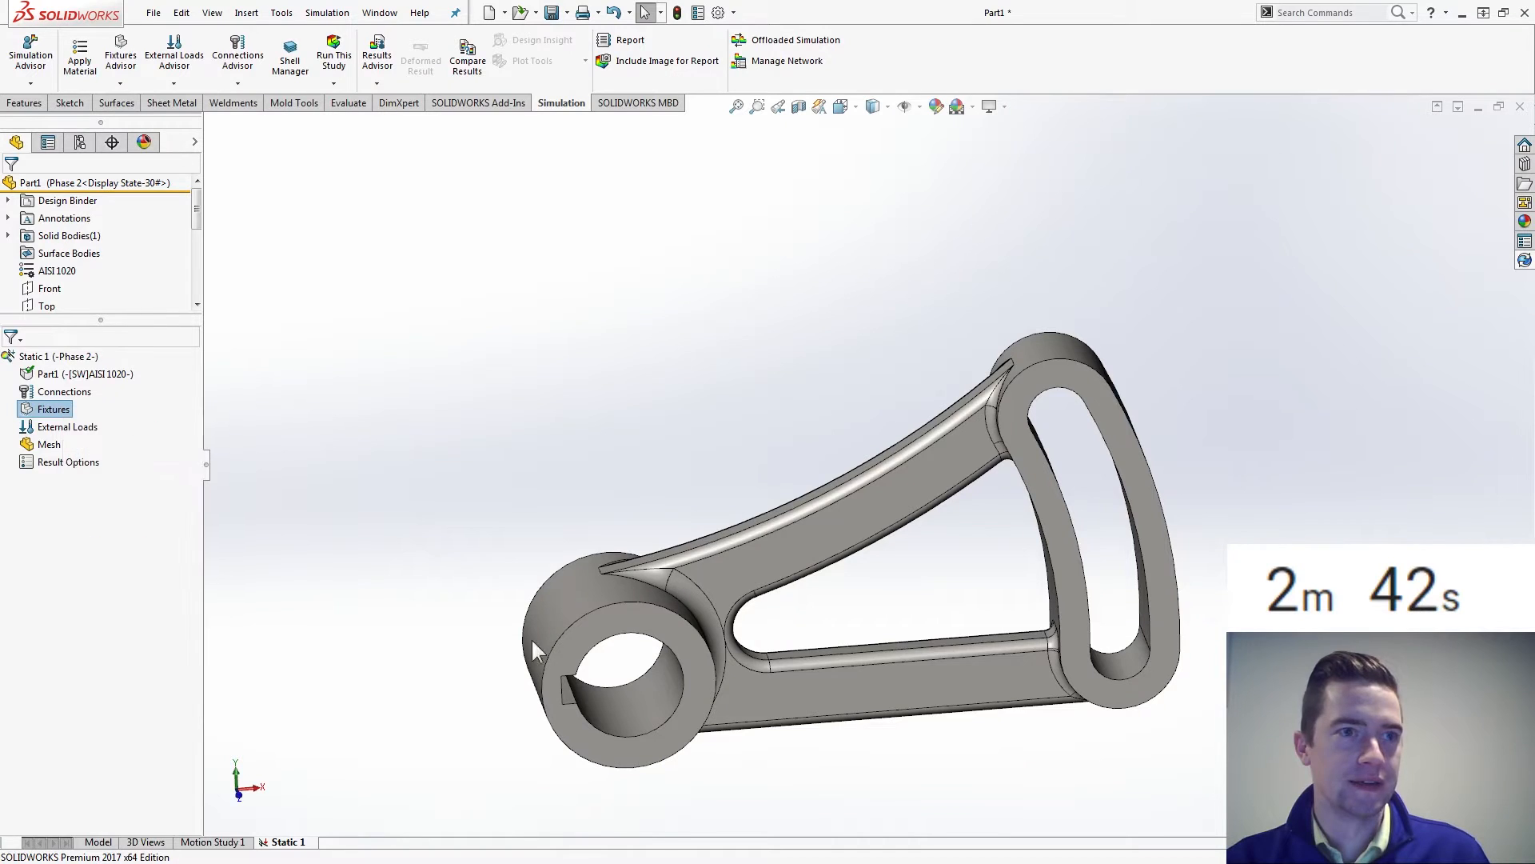
pyautogui.click(669, 690)
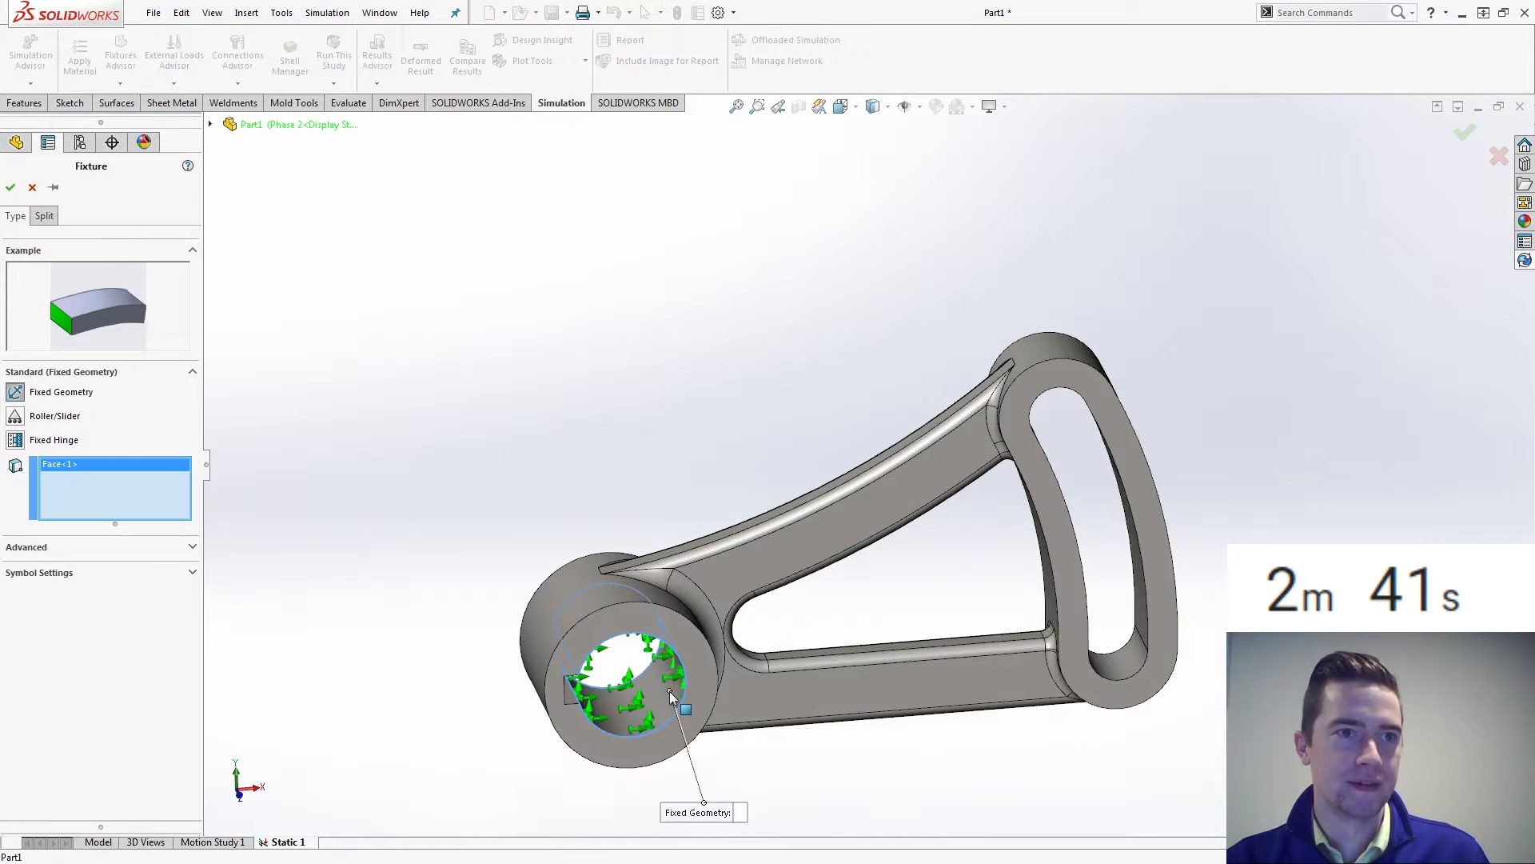
pyautogui.click(10, 187)
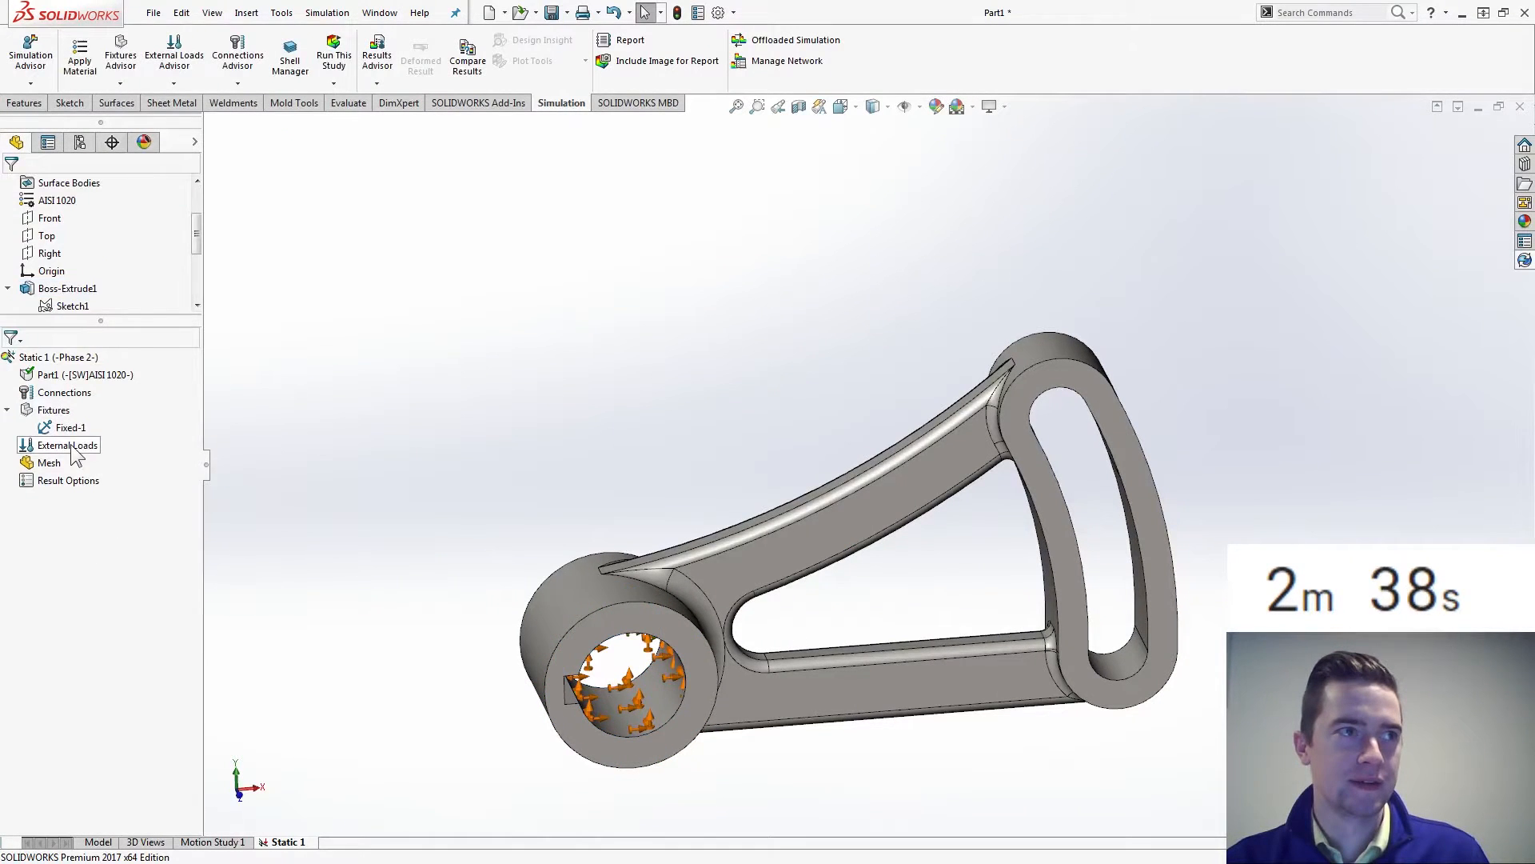
# - Apply a normal force of 400 N to the flat front face of the slotted boss
pyautogui.rightClick(67, 444)
pyautogui.click(128, 55)
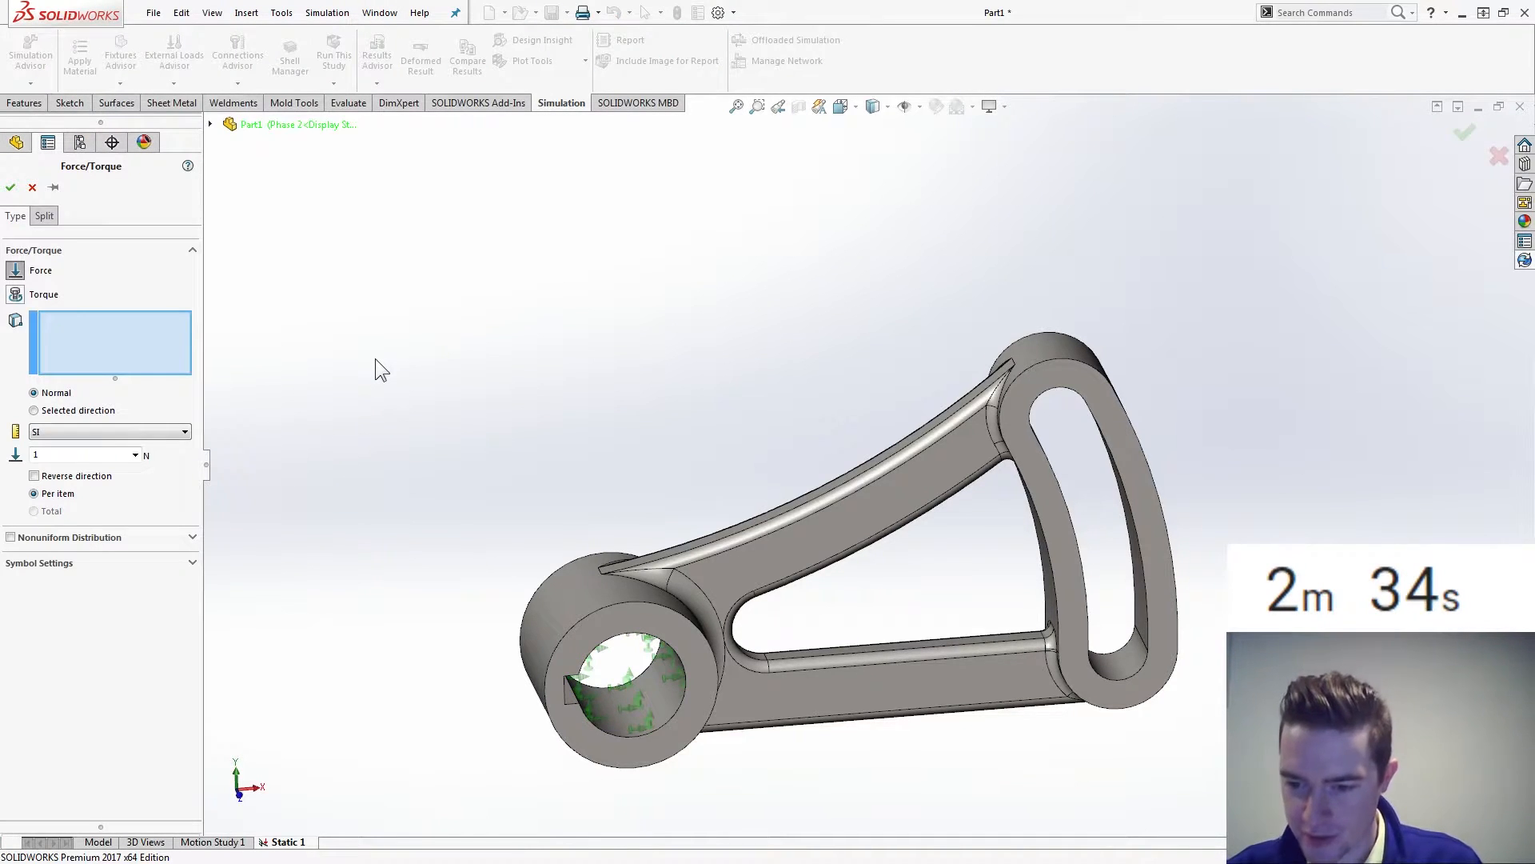
pyautogui.moveTo(376, 358); pyautogui.dragTo(395, 397, button='middle')
pyautogui.click(1029, 395)
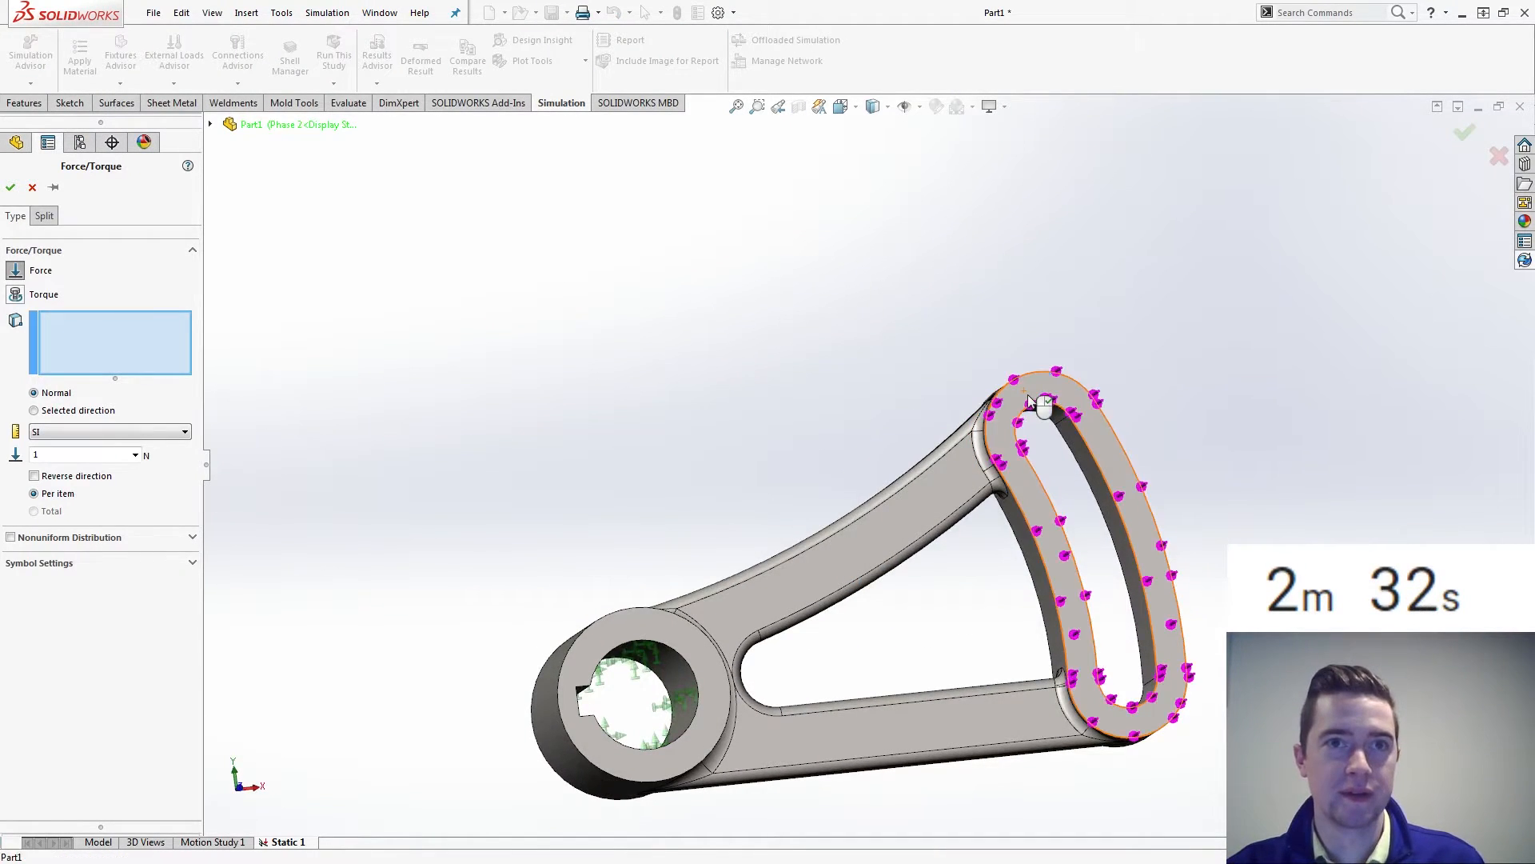
pyautogui.write('400')
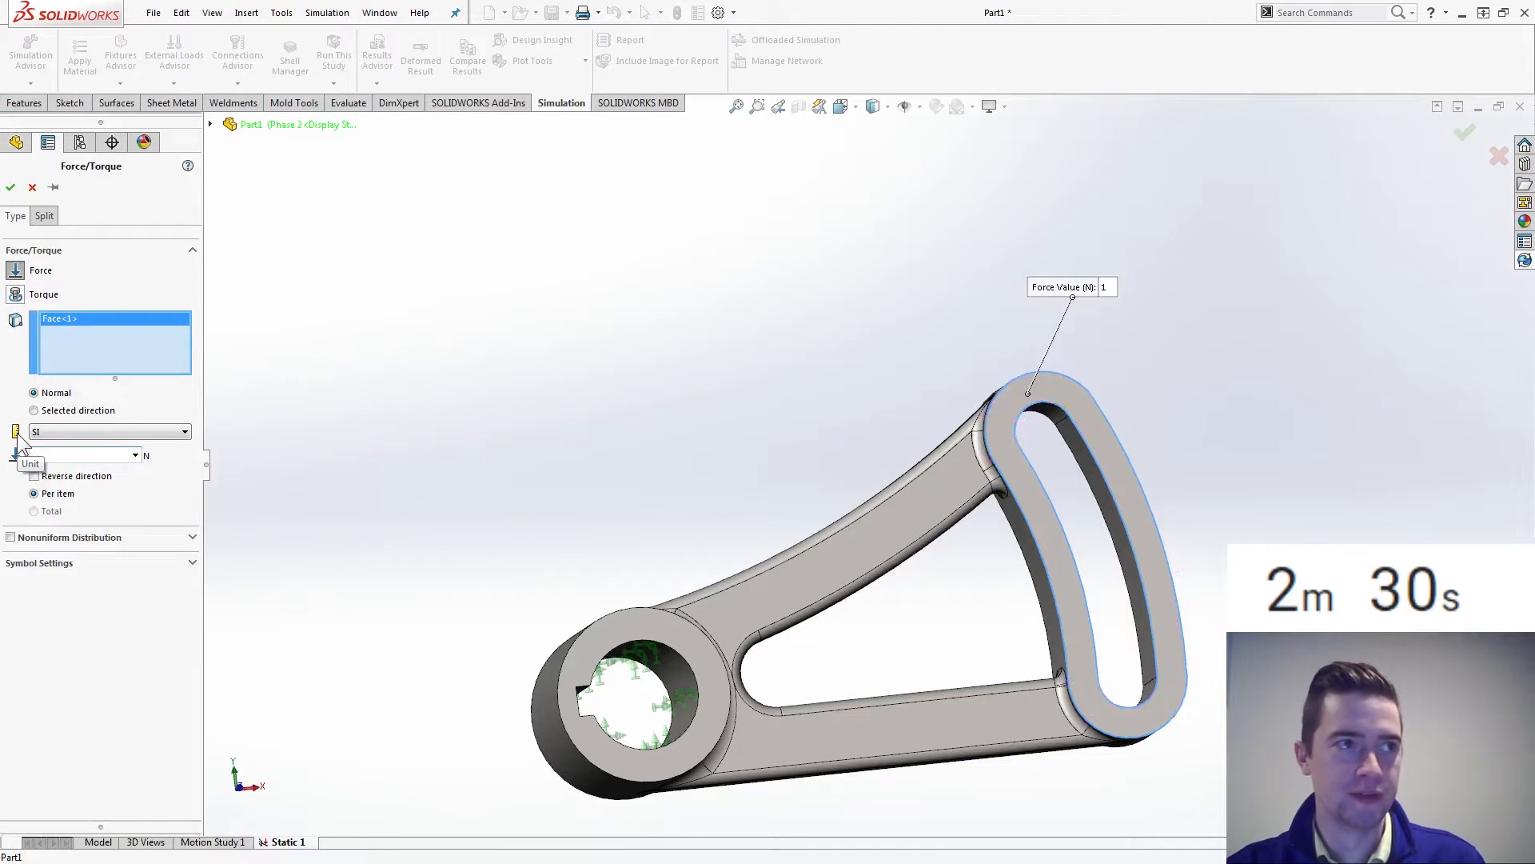
pyautogui.click(10, 186)
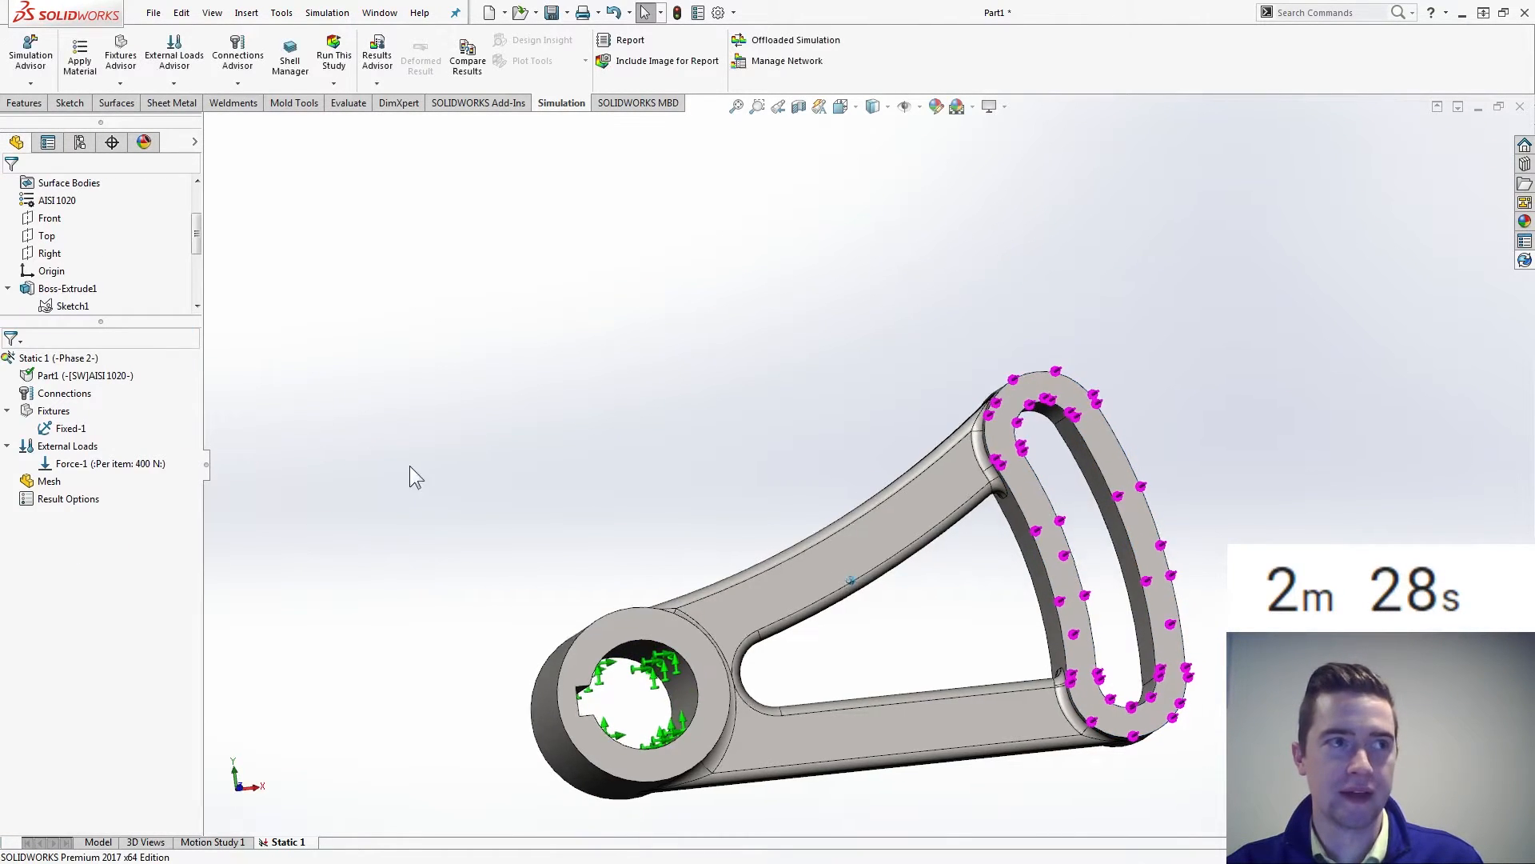
# - Run the static study and define a factor of safety distribution plot for all bodies with the Automatic criterion
pyautogui.moveTo(411, 473); pyautogui.dragTo(384, 356, button='middle')
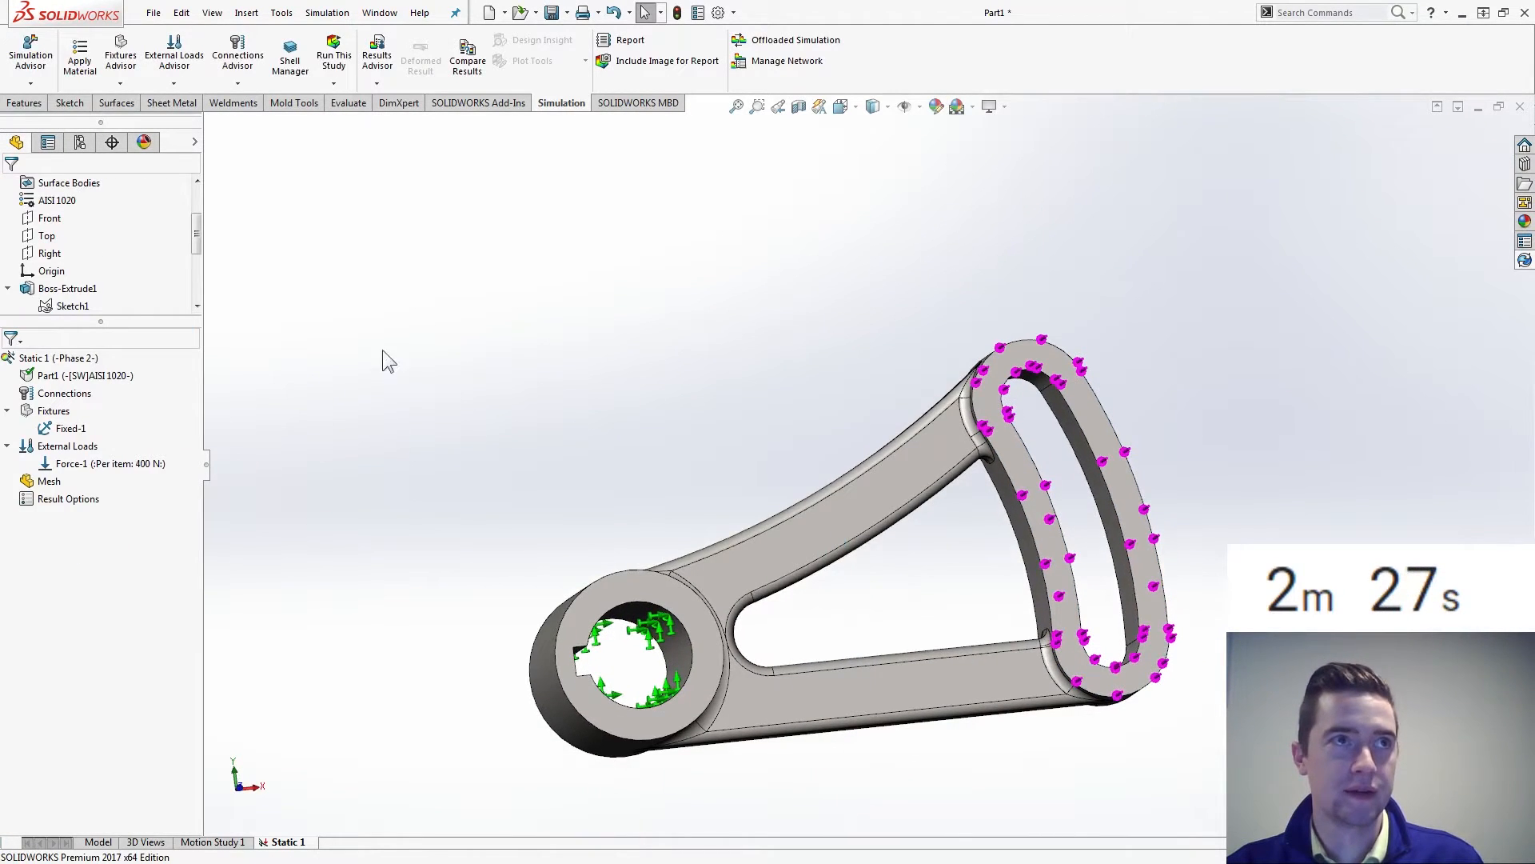
pyautogui.click(335, 63)
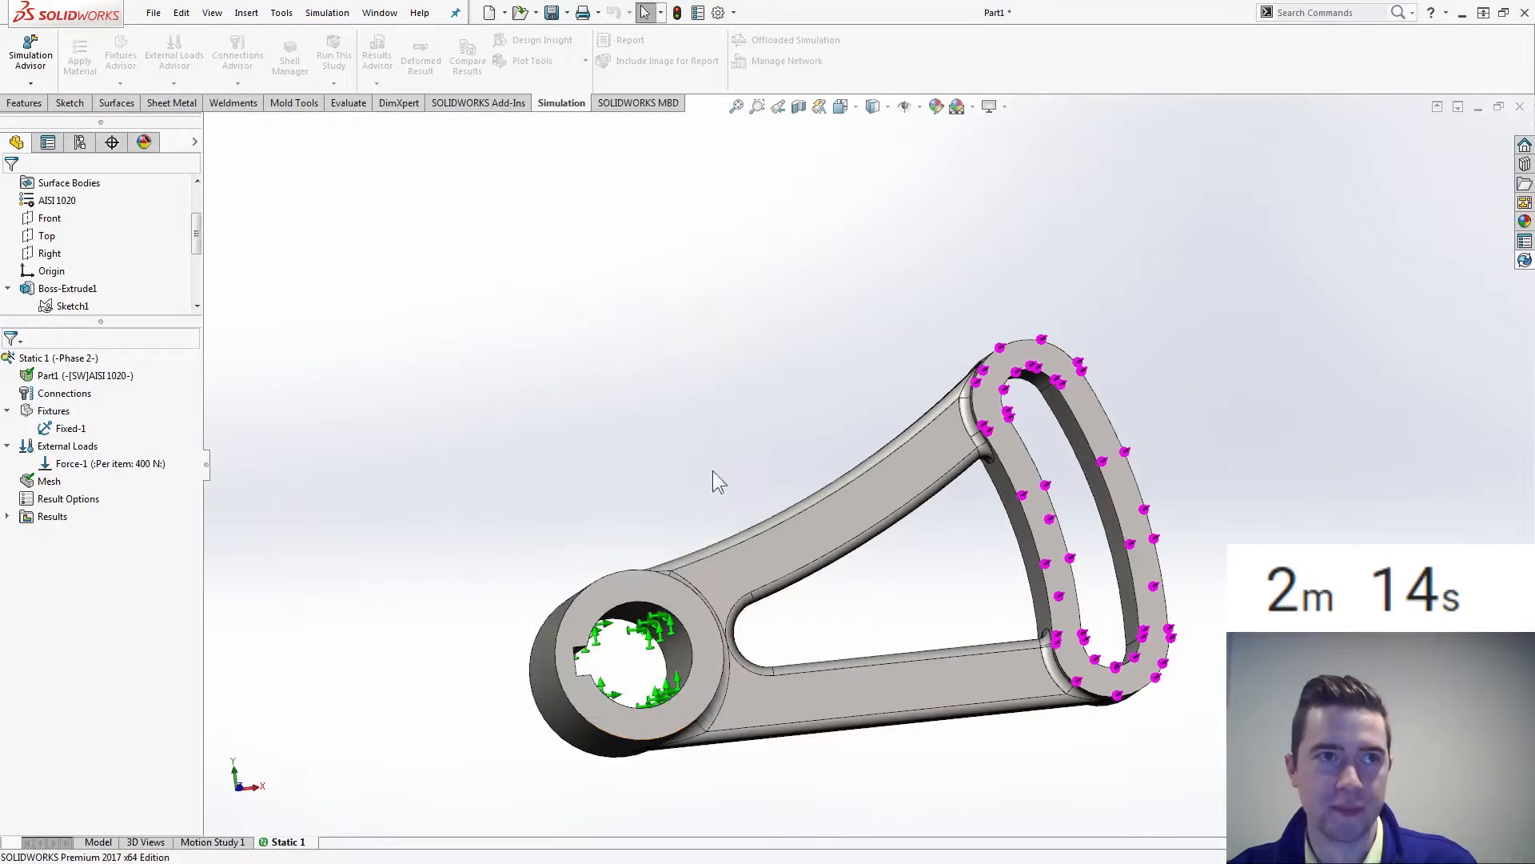
pyautogui.rightClick(60, 516)
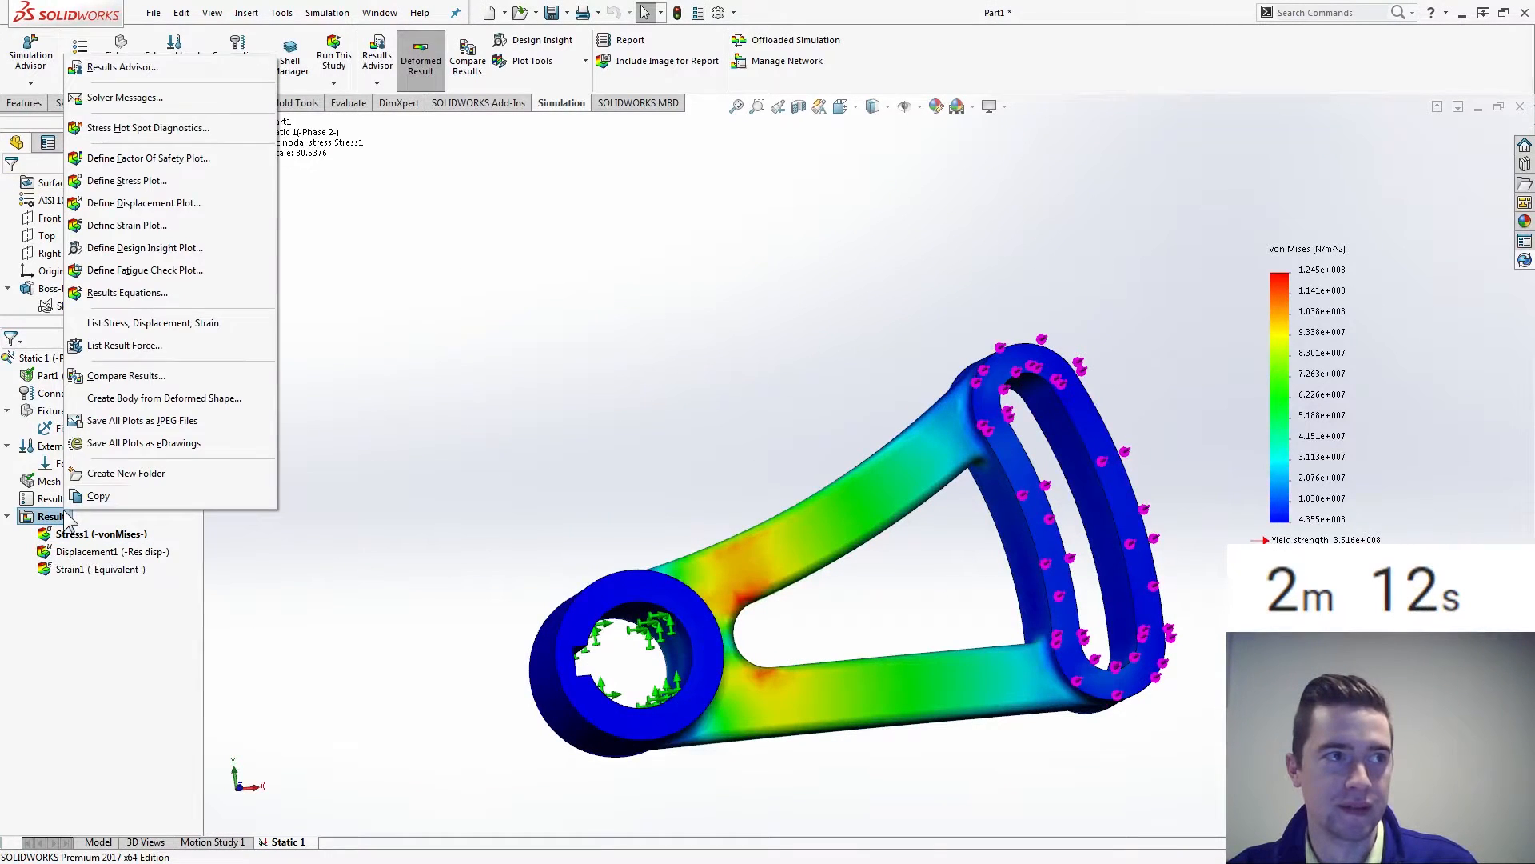
pyautogui.click(160, 158)
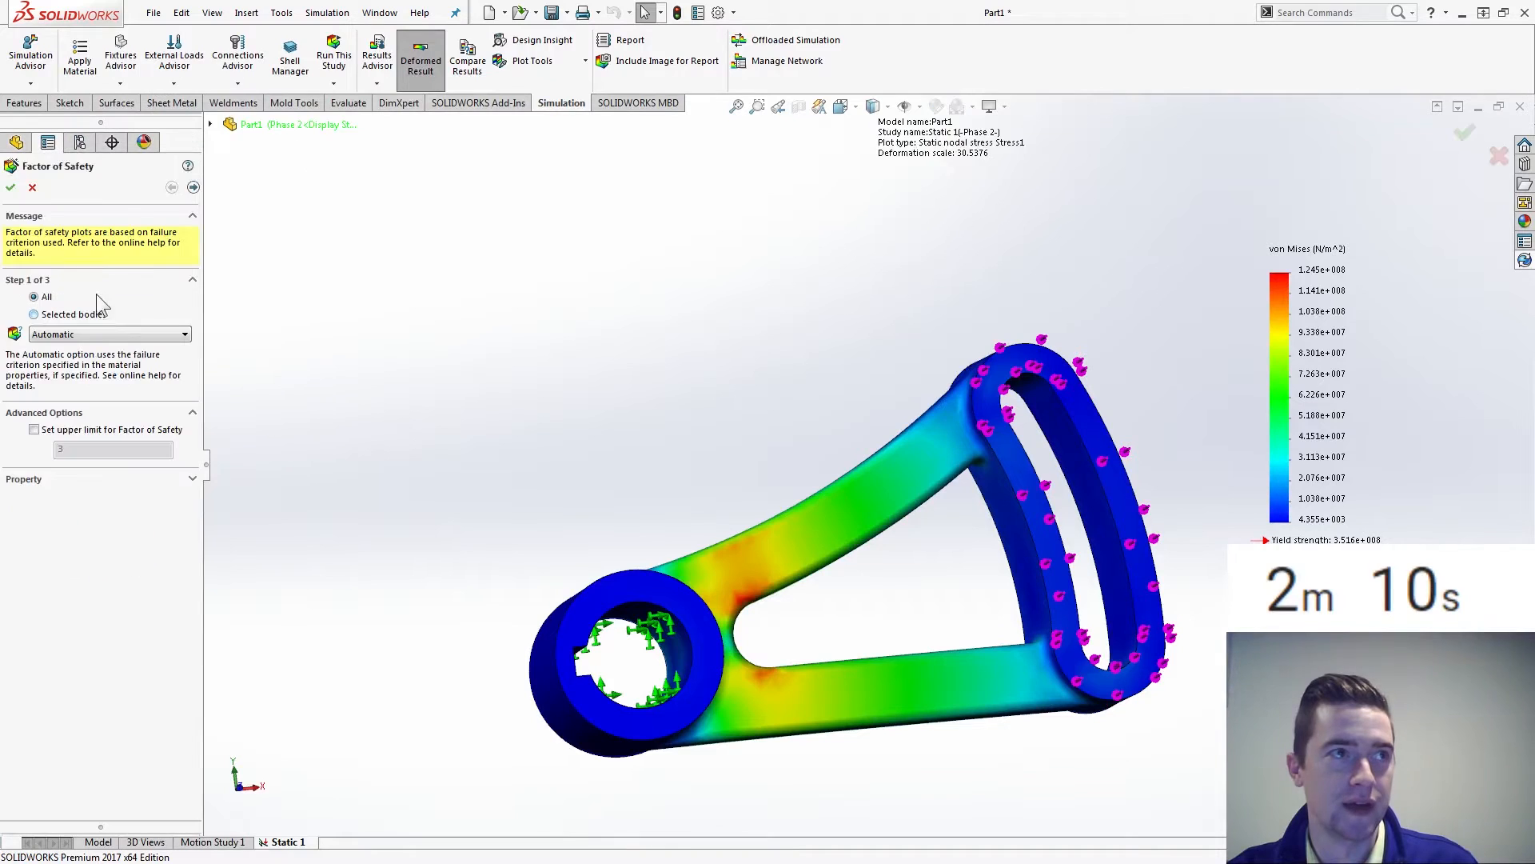
pyautogui.click(193, 187)
pyautogui.click(193, 187)
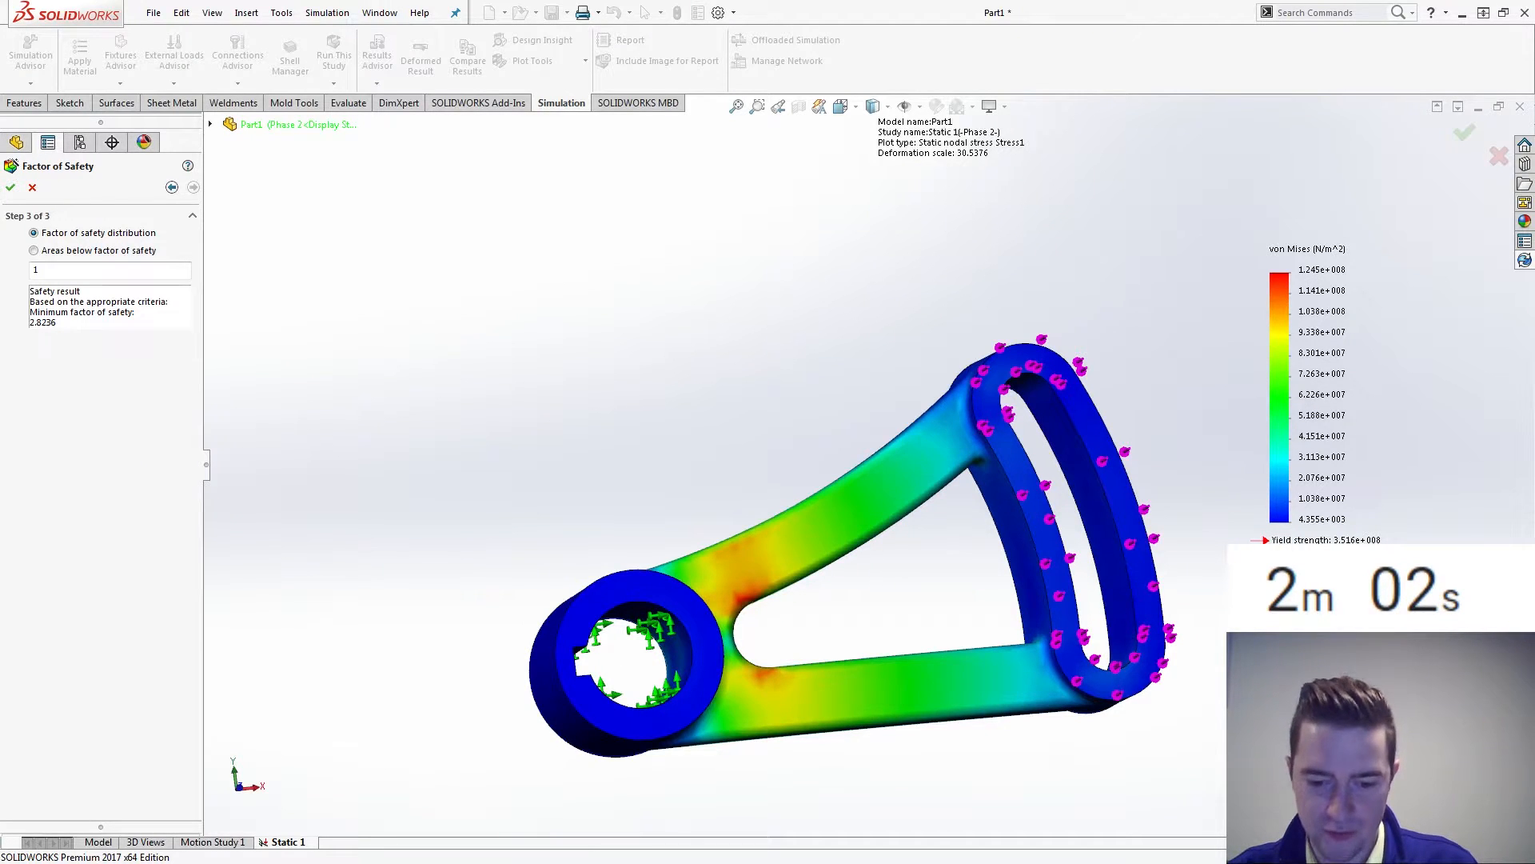
pyautogui.click(11, 187)
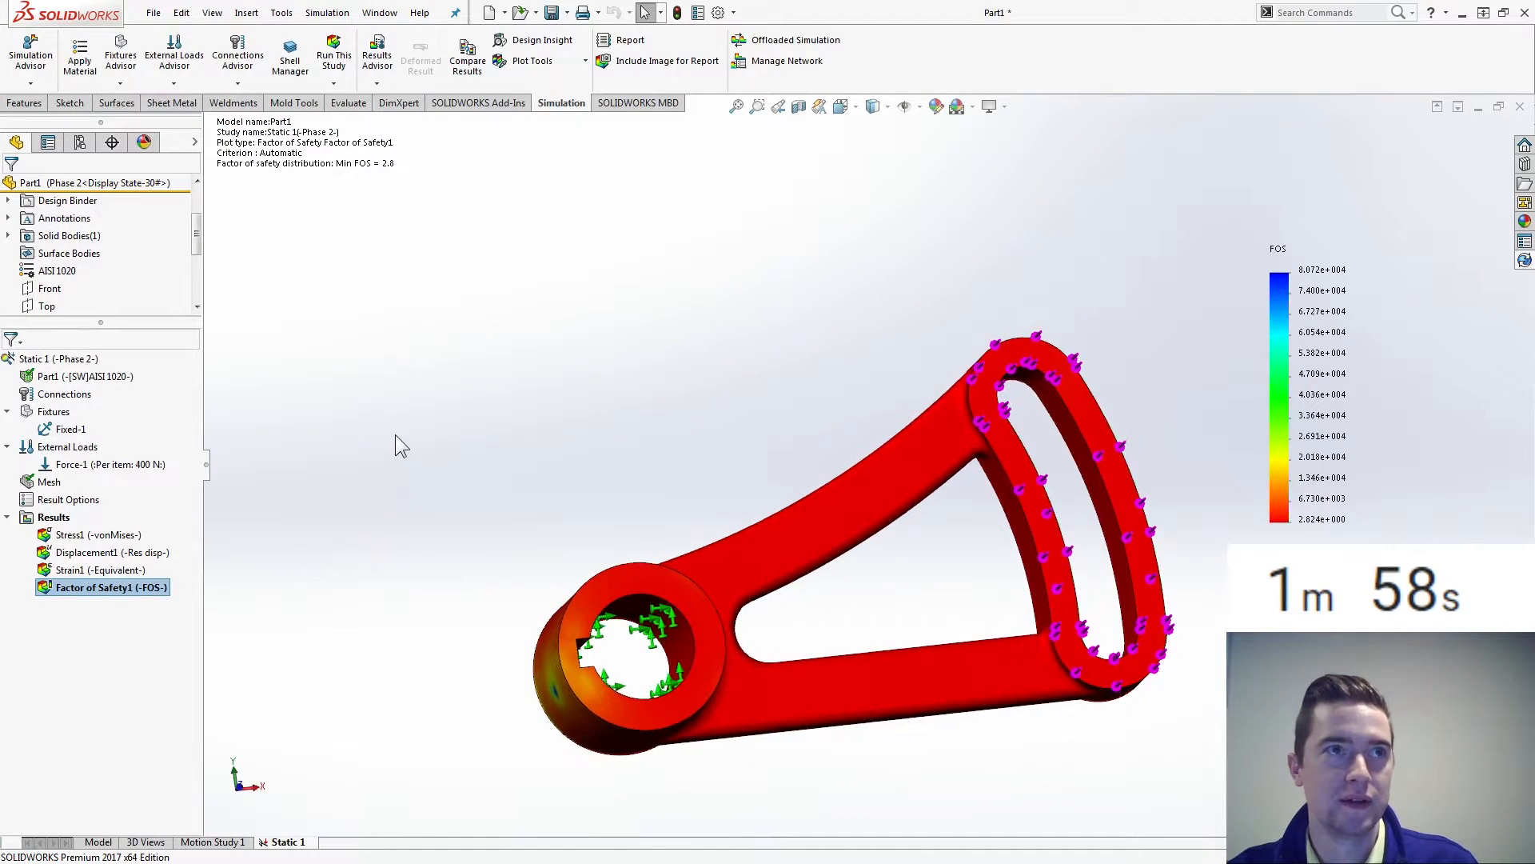
# - Copy the Static 1 study to a static study named Static 2 from [Static 1], using the Default configuration
pyautogui.rightClick(262, 844)
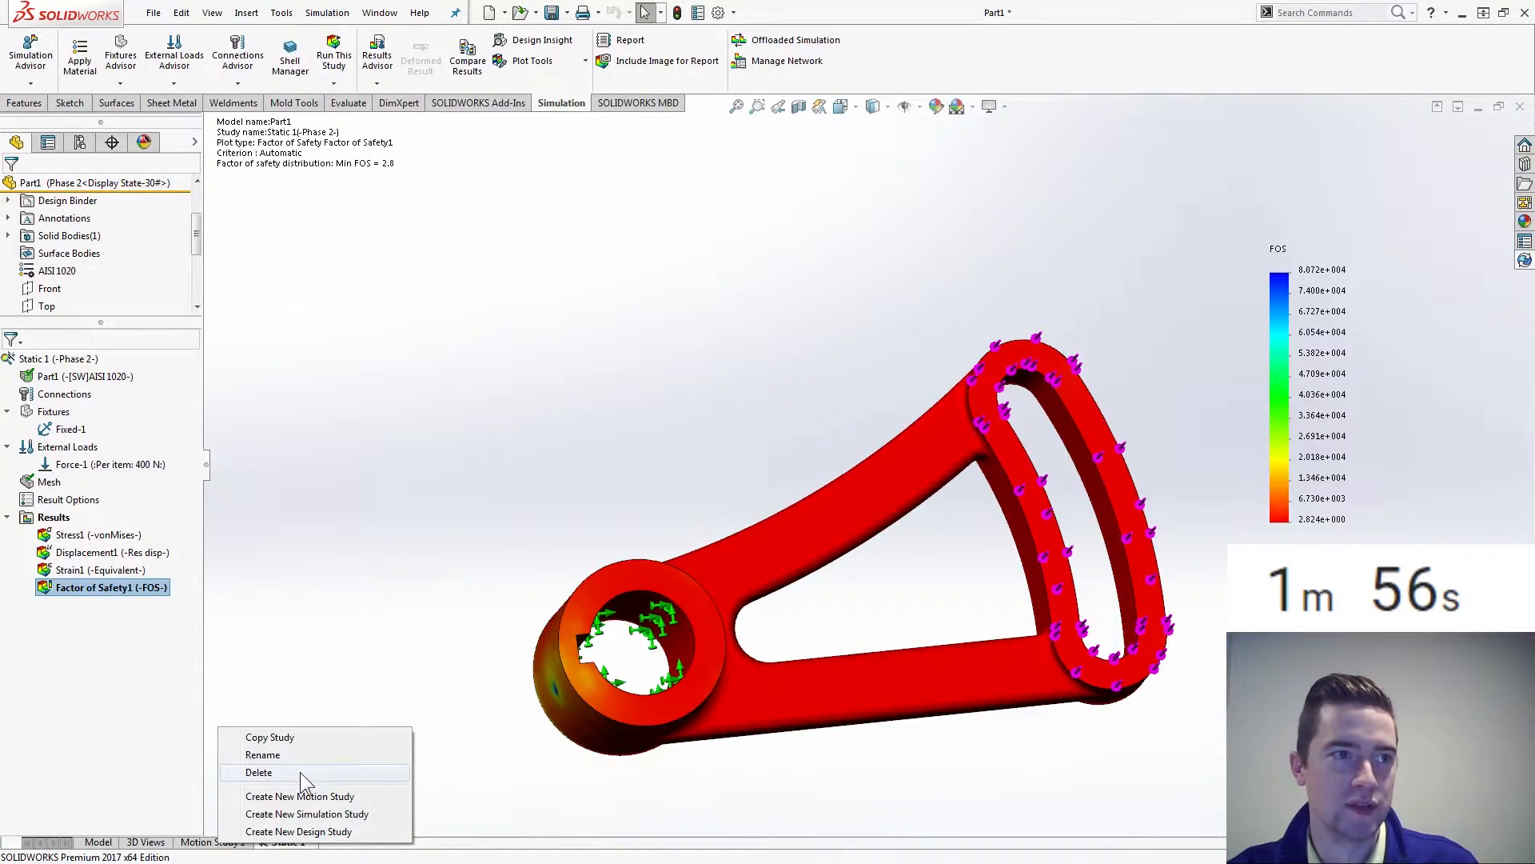
pyautogui.click(300, 737)
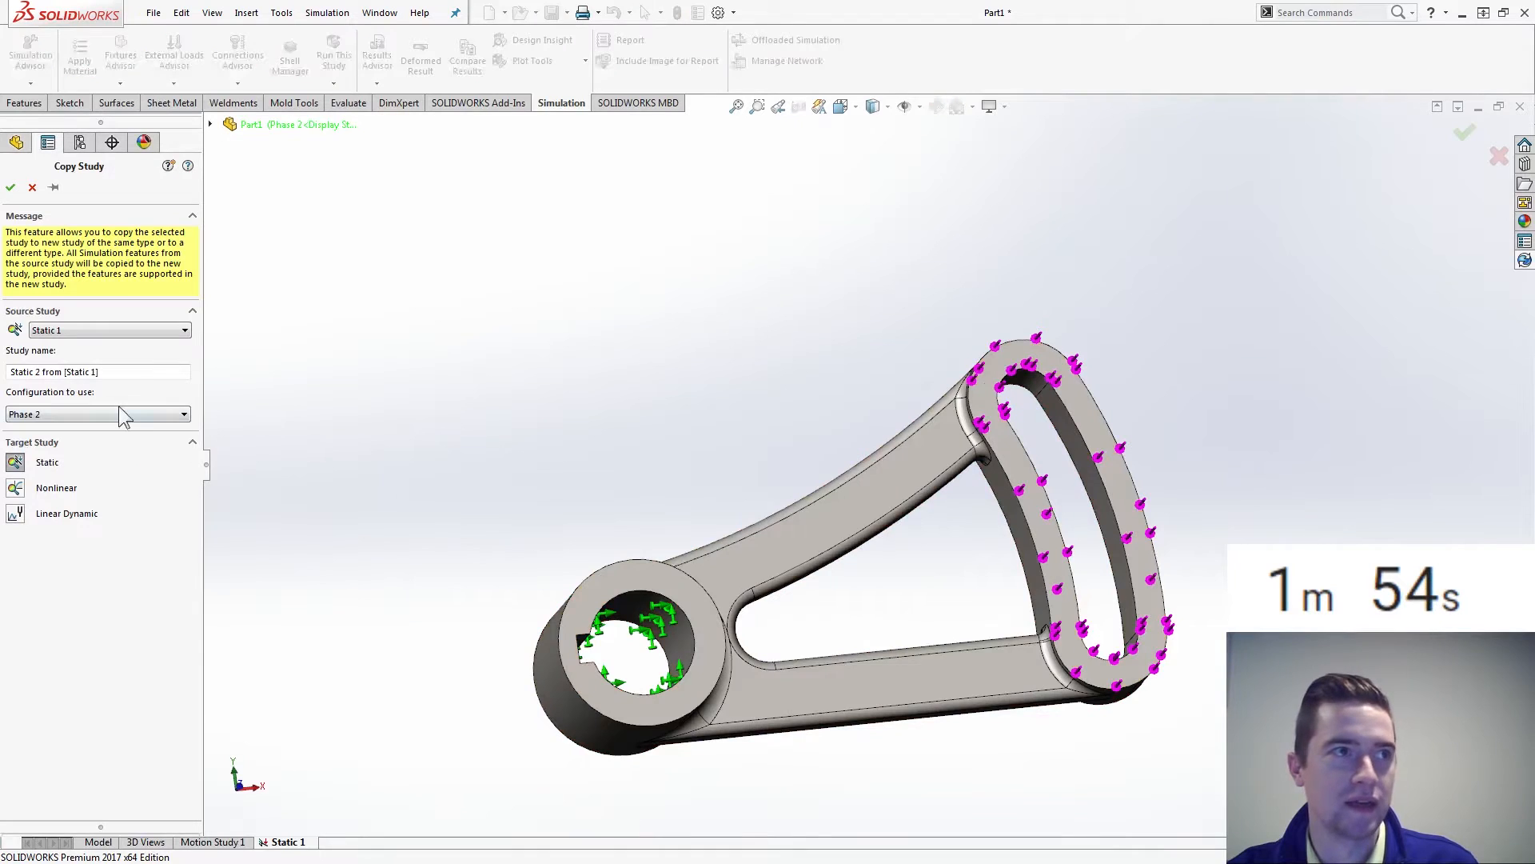
pyautogui.click(113, 413)
pyautogui.click(112, 428)
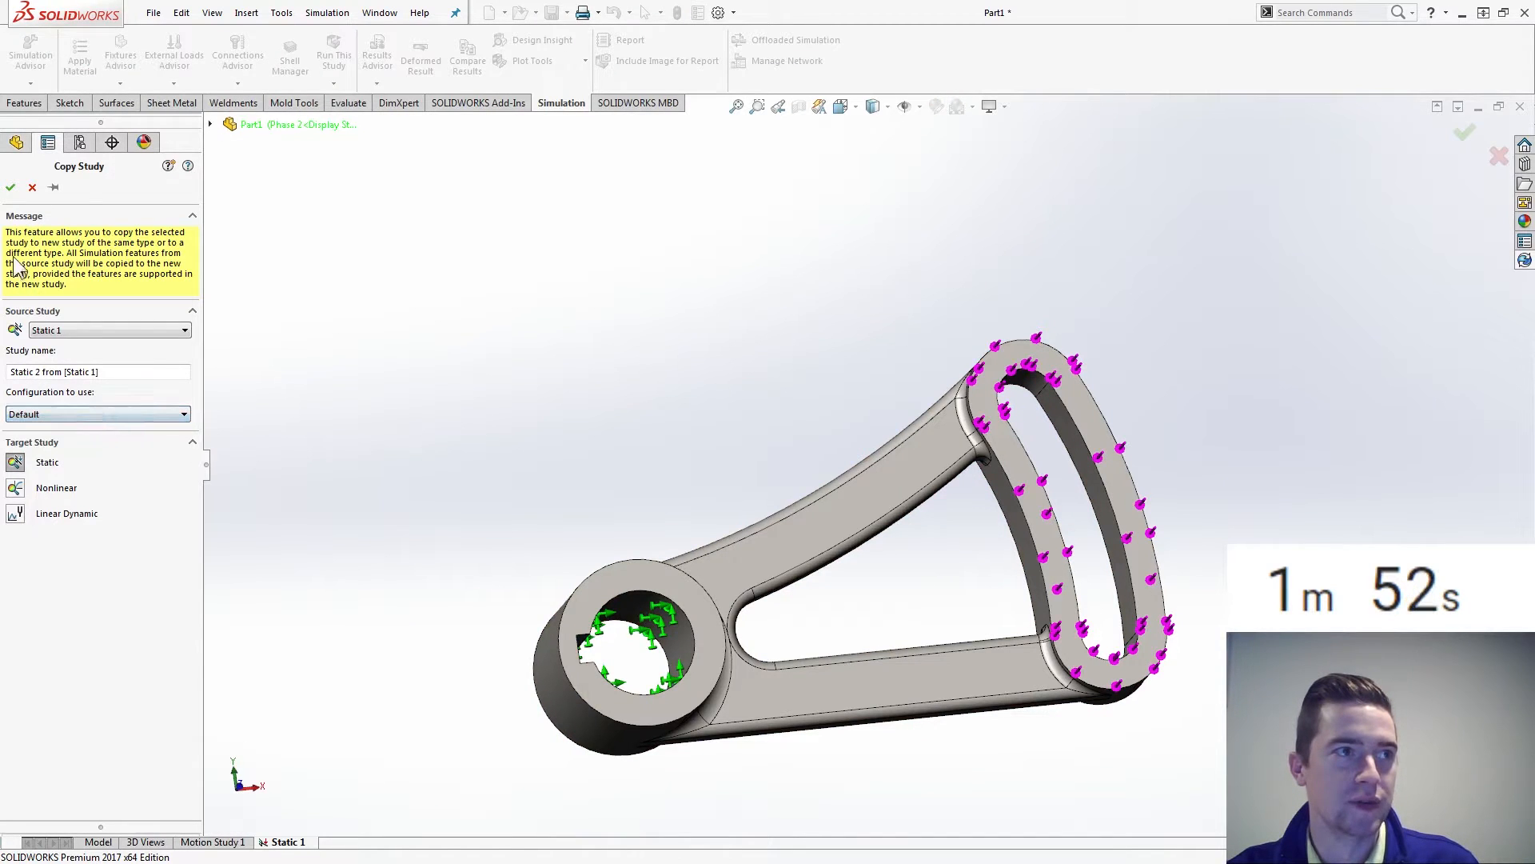
pyautogui.click(10, 187)
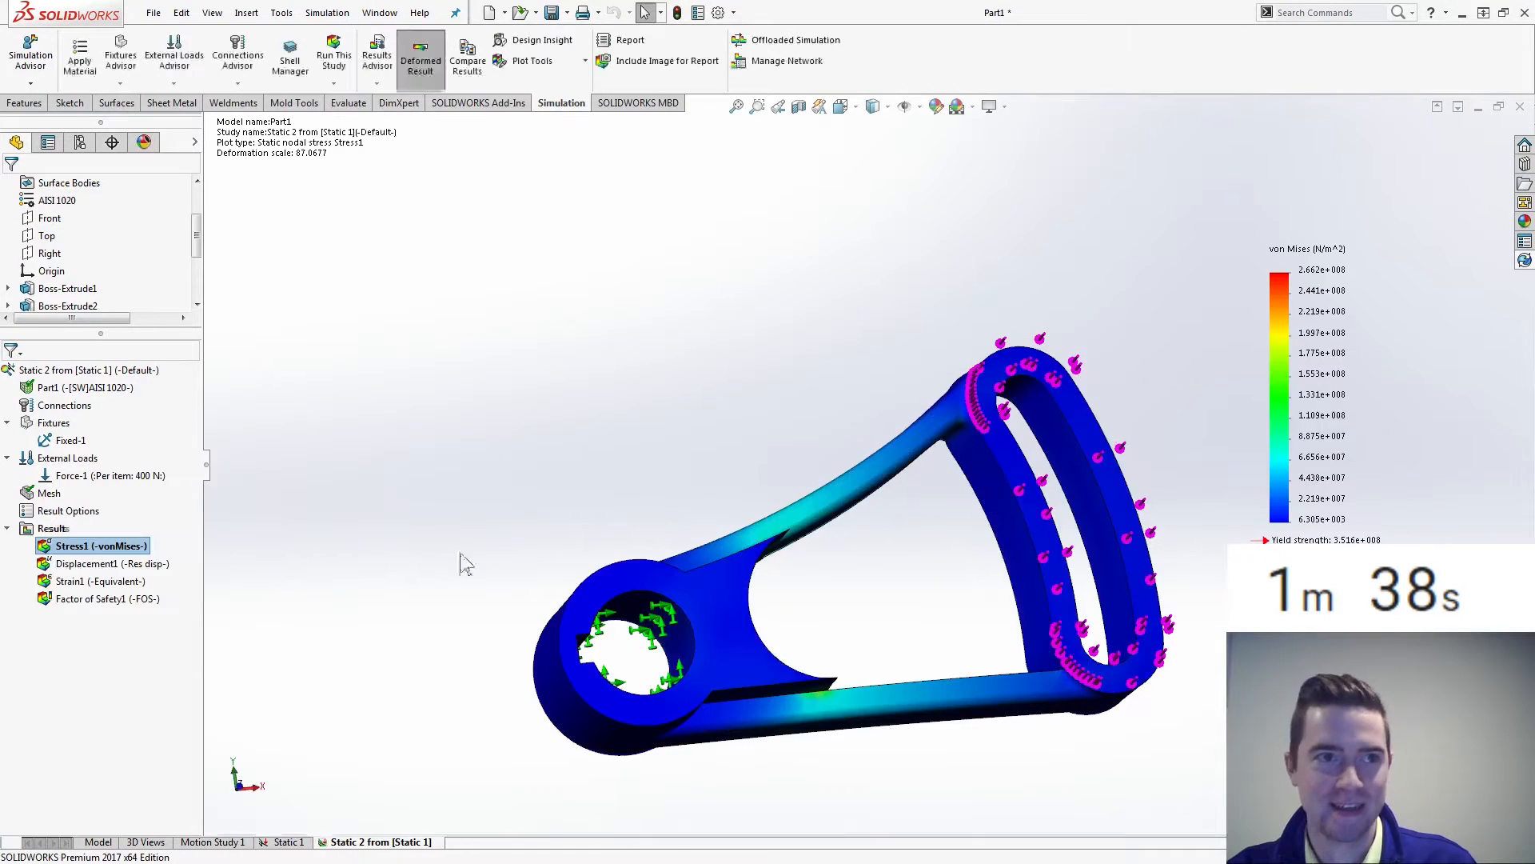
# - Edit Boss-Extrude1 in the model to remove the web region beside the hub from its selected contours, keeping the hub ring region
pyautogui.click(98, 842)
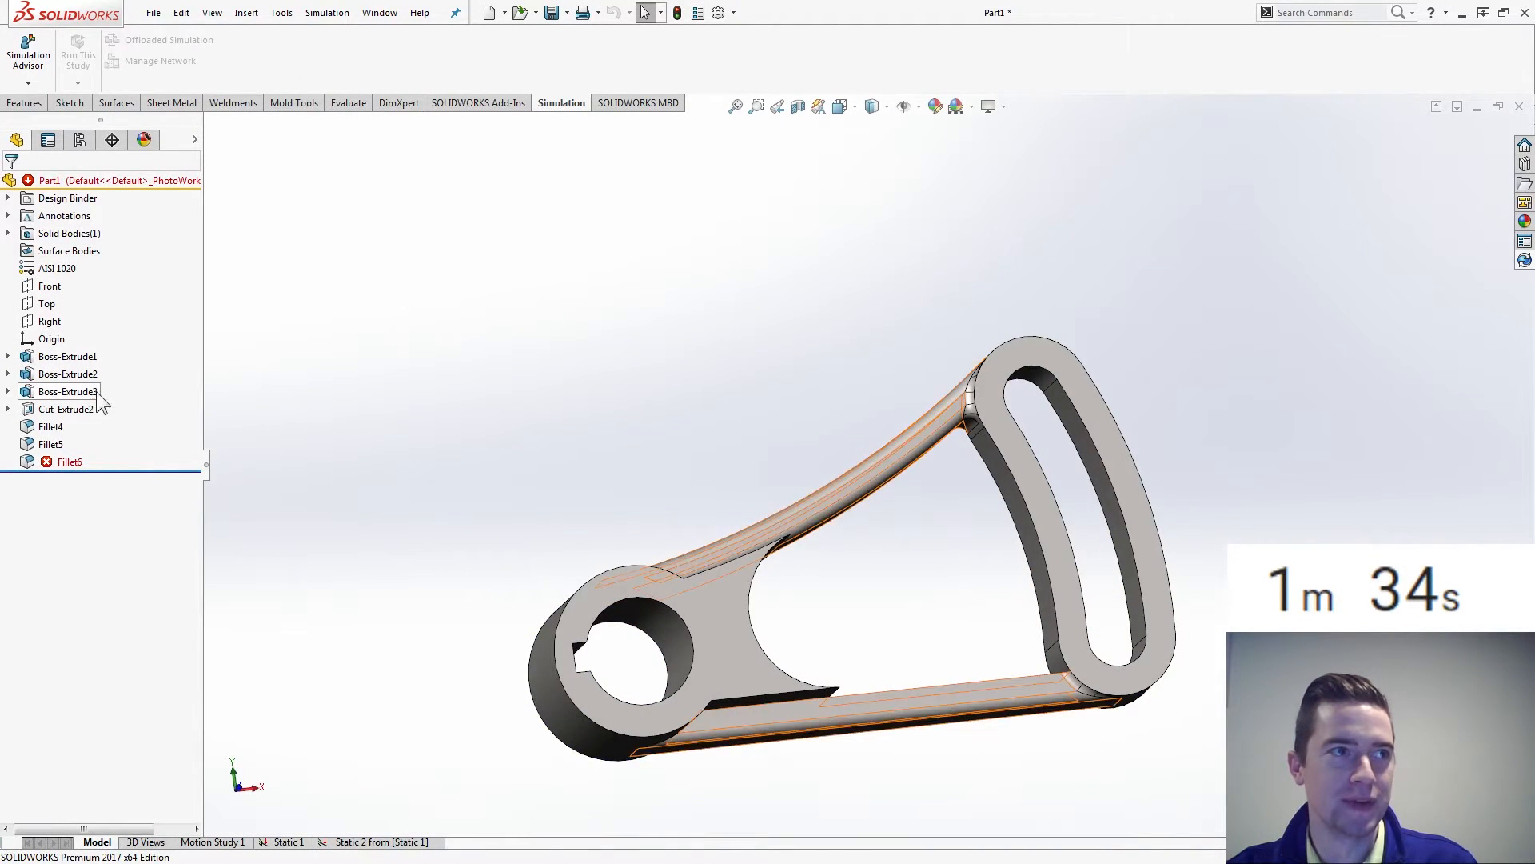
pyautogui.click(64, 356)
pyautogui.click(79, 283)
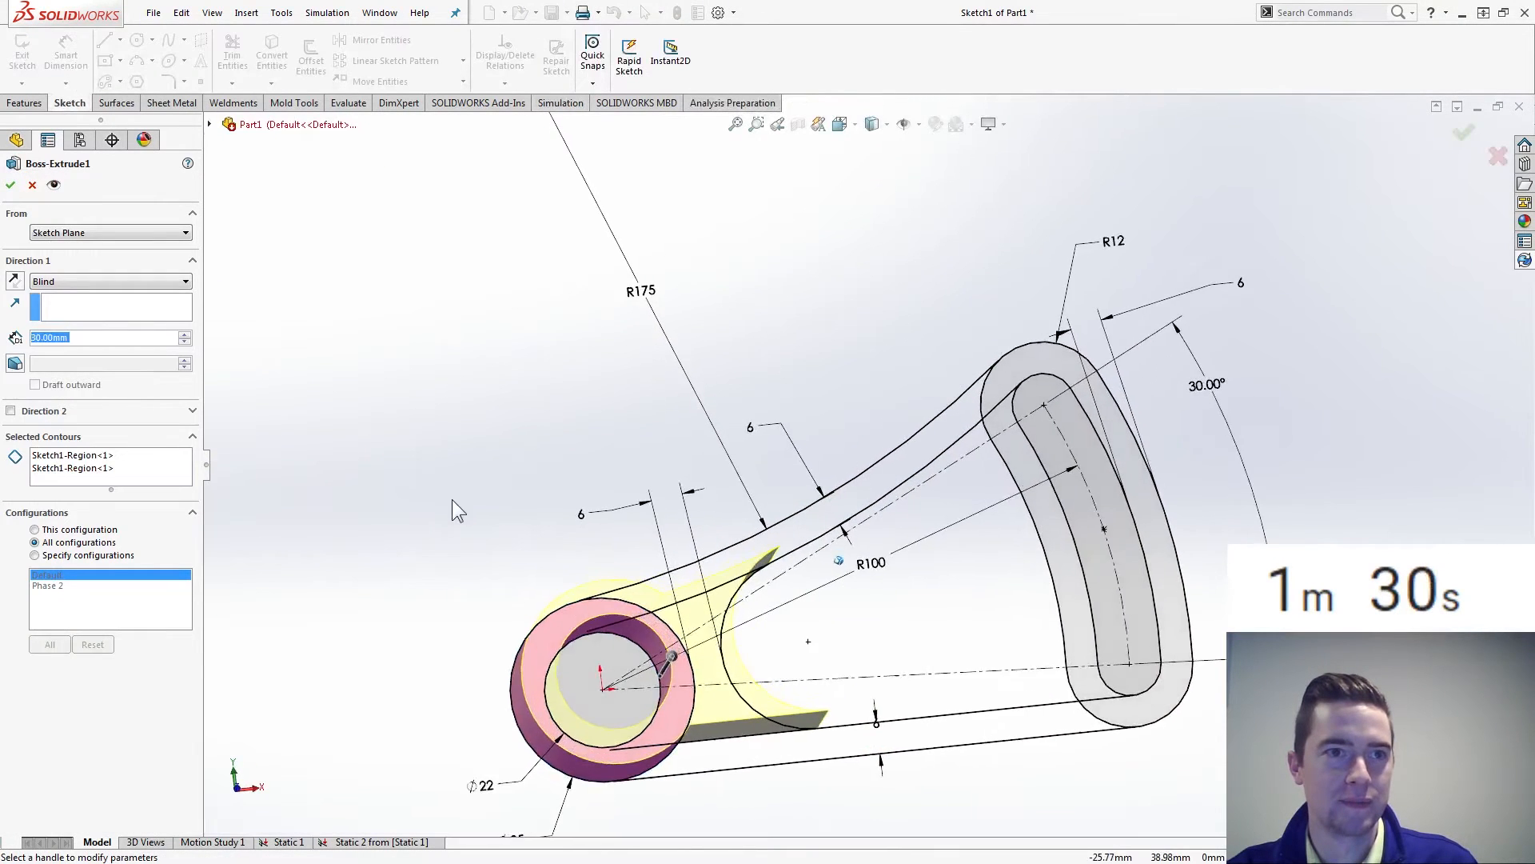
pyautogui.click(84, 472)
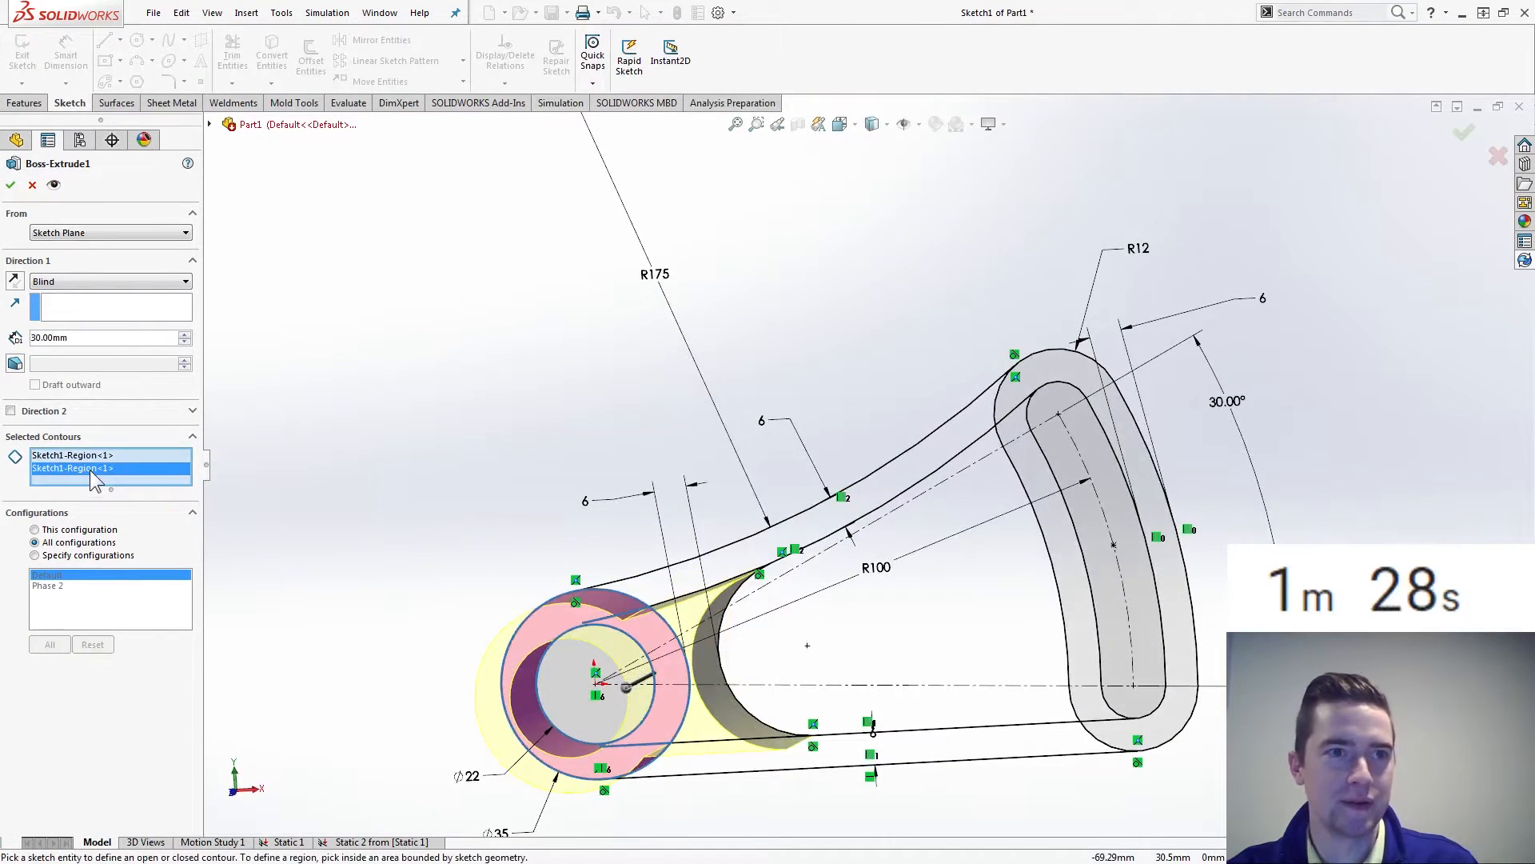
pyautogui.click(80, 470)
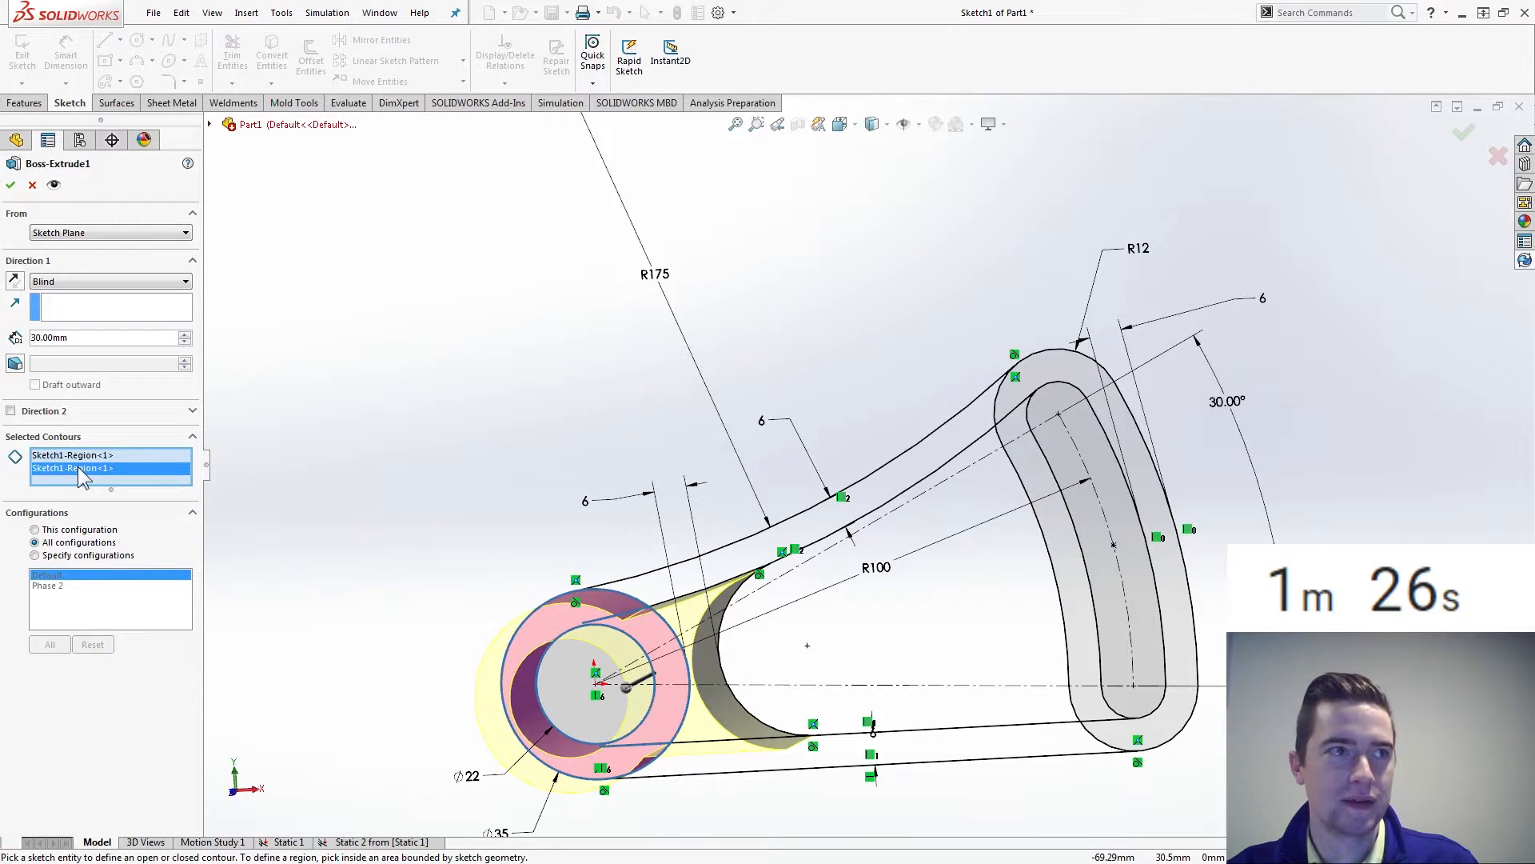
pyautogui.rightClick(79, 468)
pyautogui.click(63, 482)
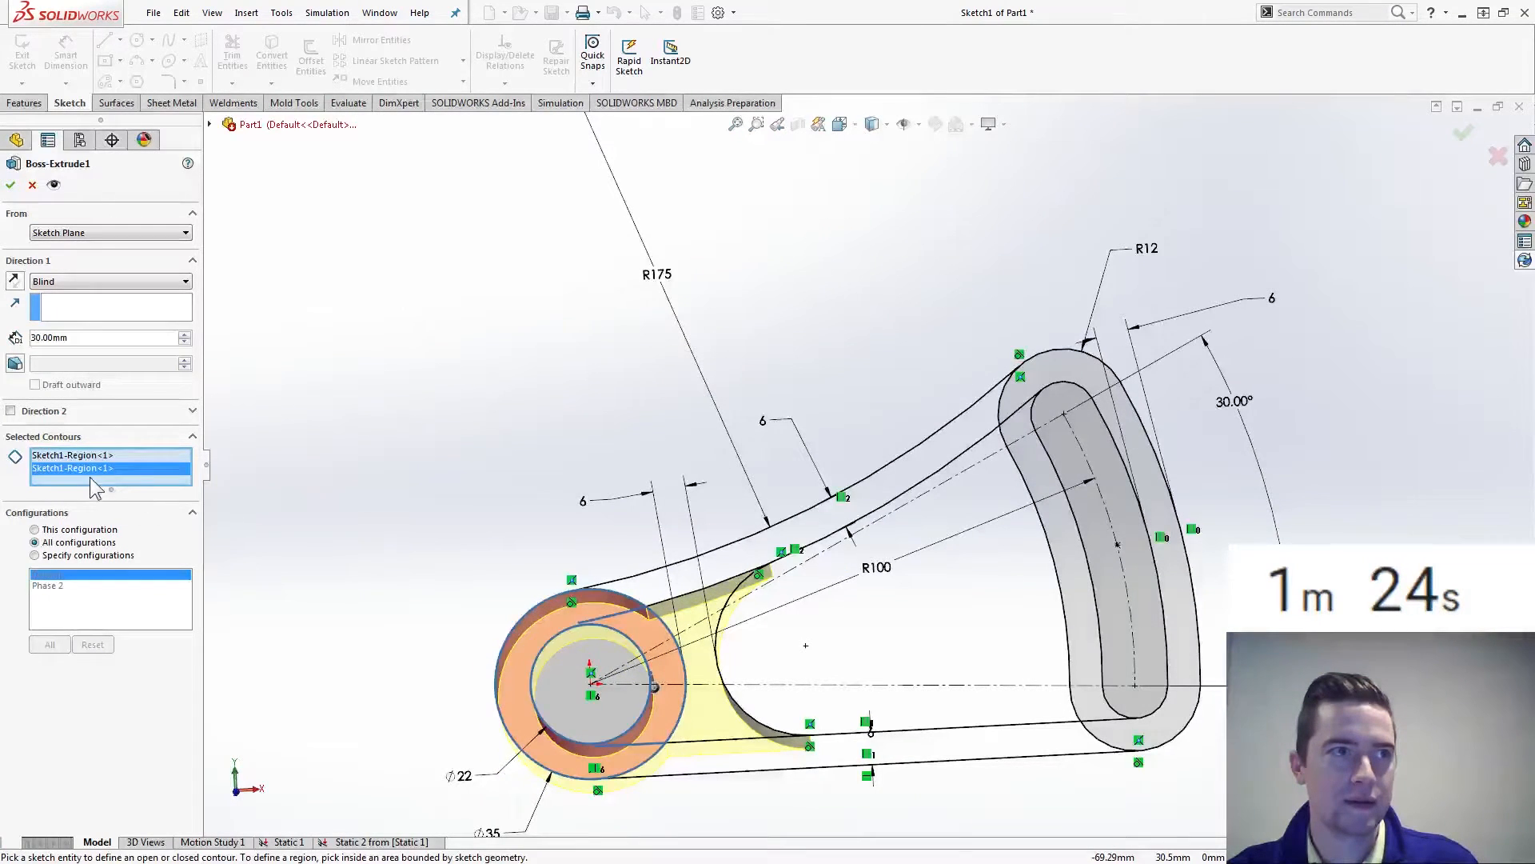
pyautogui.rightClick(90, 477)
pyautogui.click(120, 499)
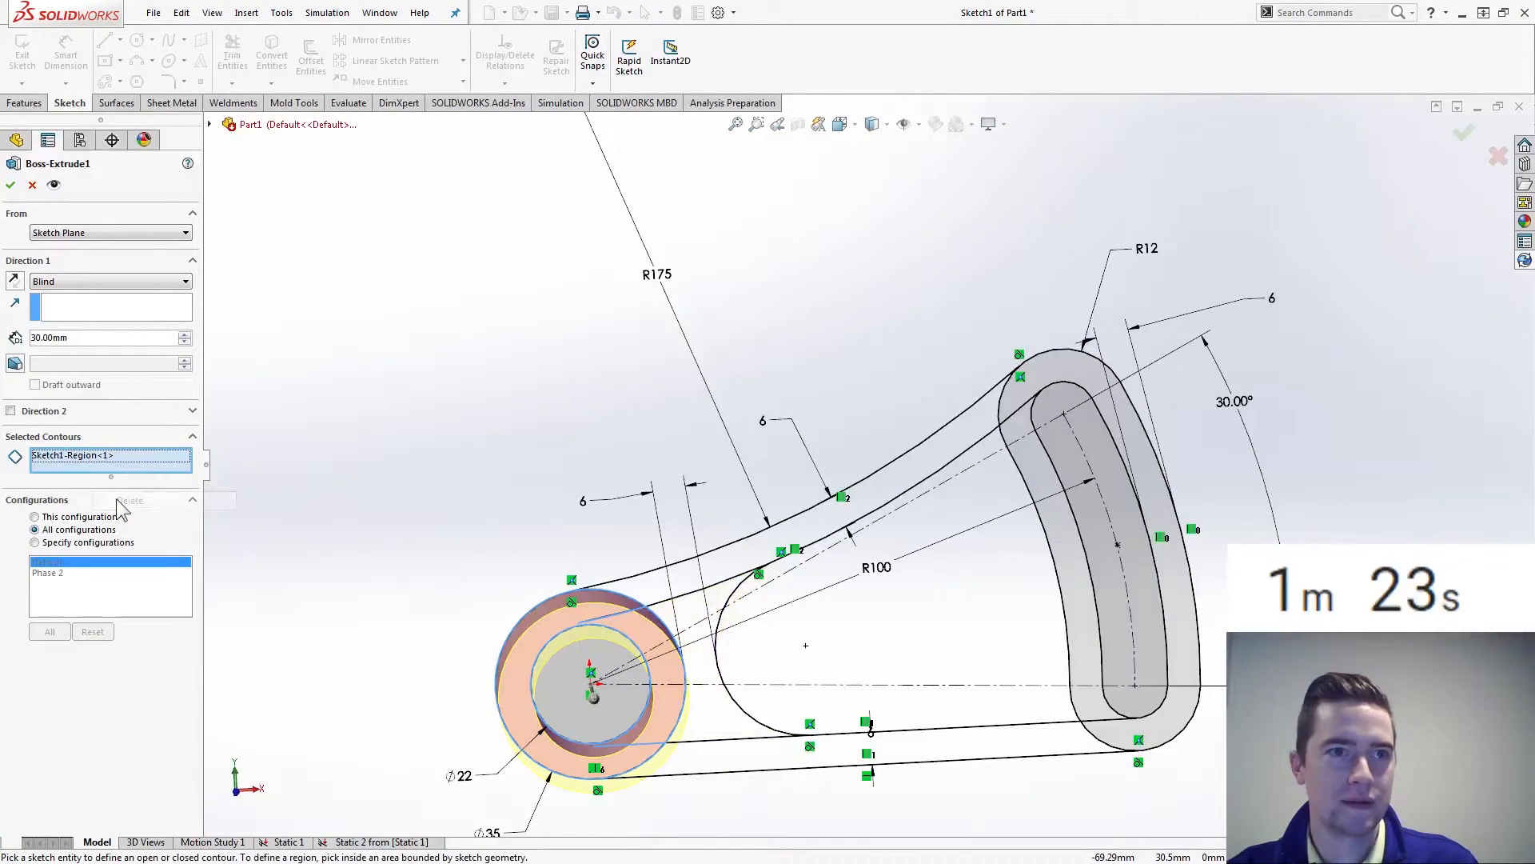
pyautogui.click(10, 184)
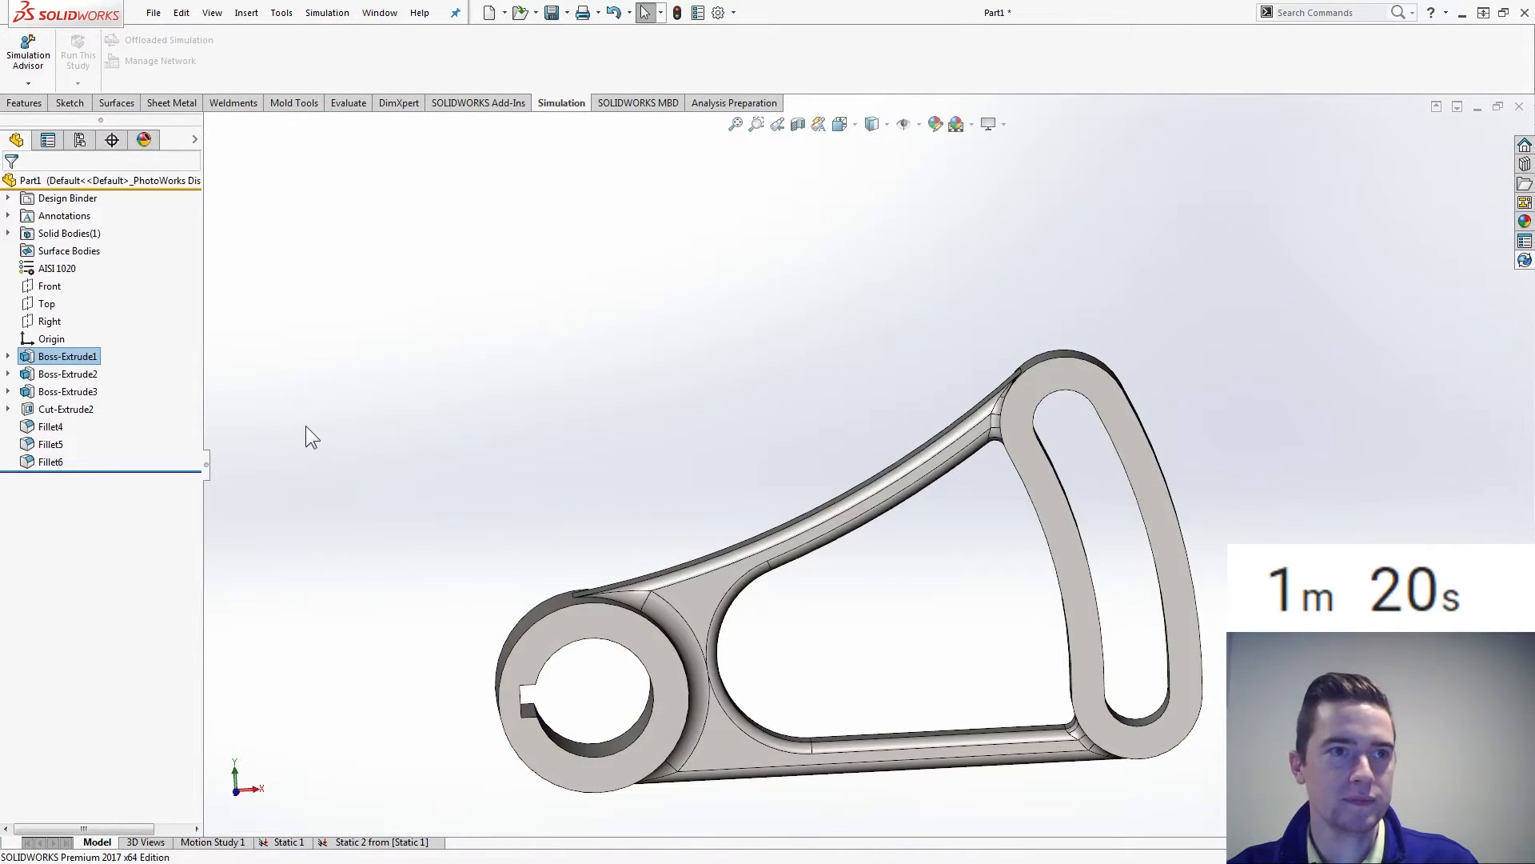
# - Rerun the Static 2 from [Static 1] study and display its Factor of Safety1 plot
pyautogui.click(351, 842)
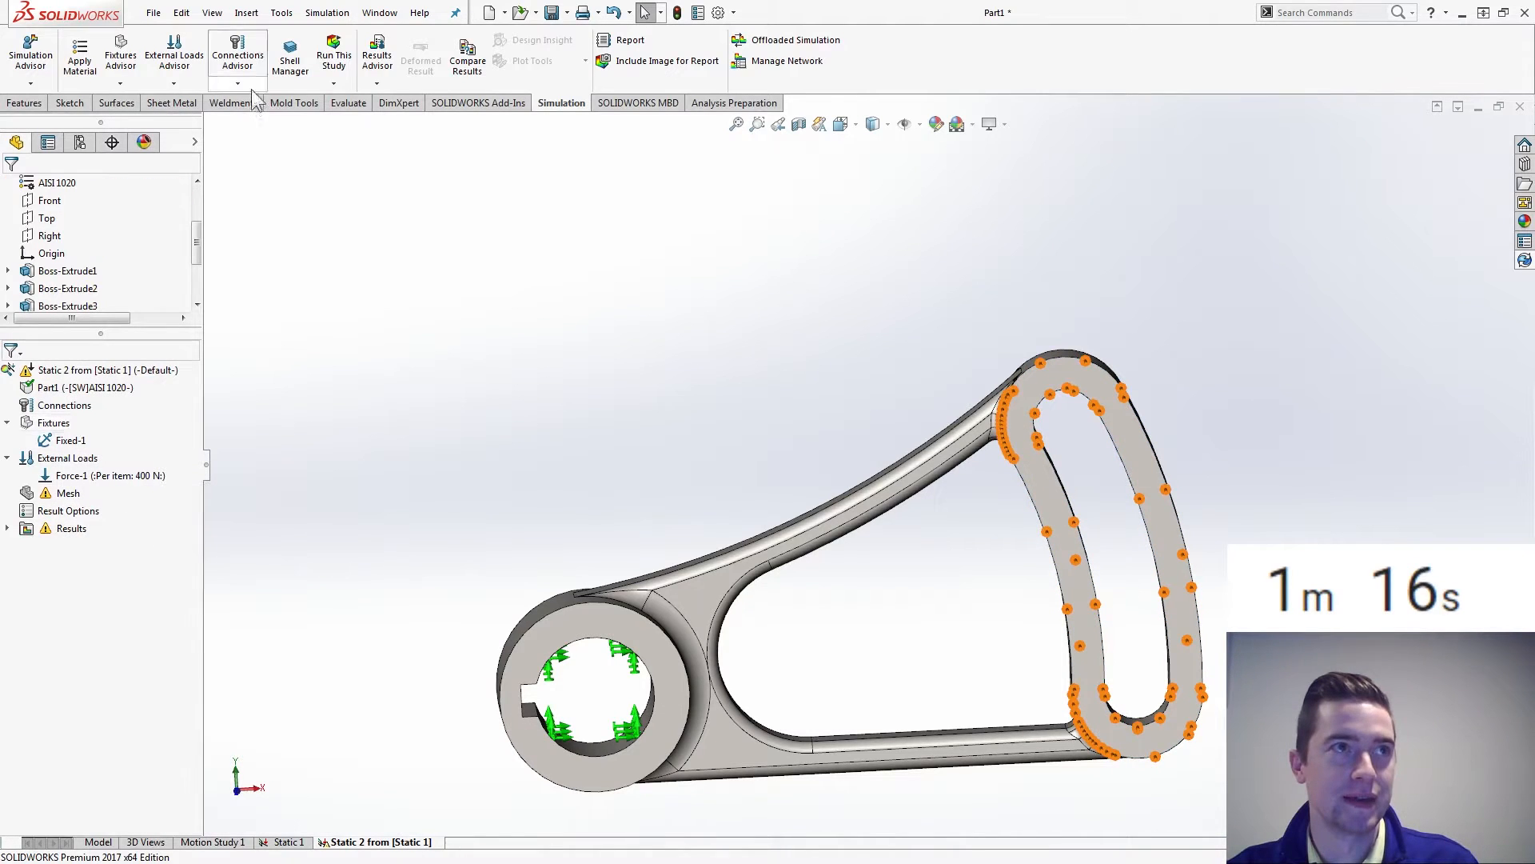
pyautogui.click(334, 56)
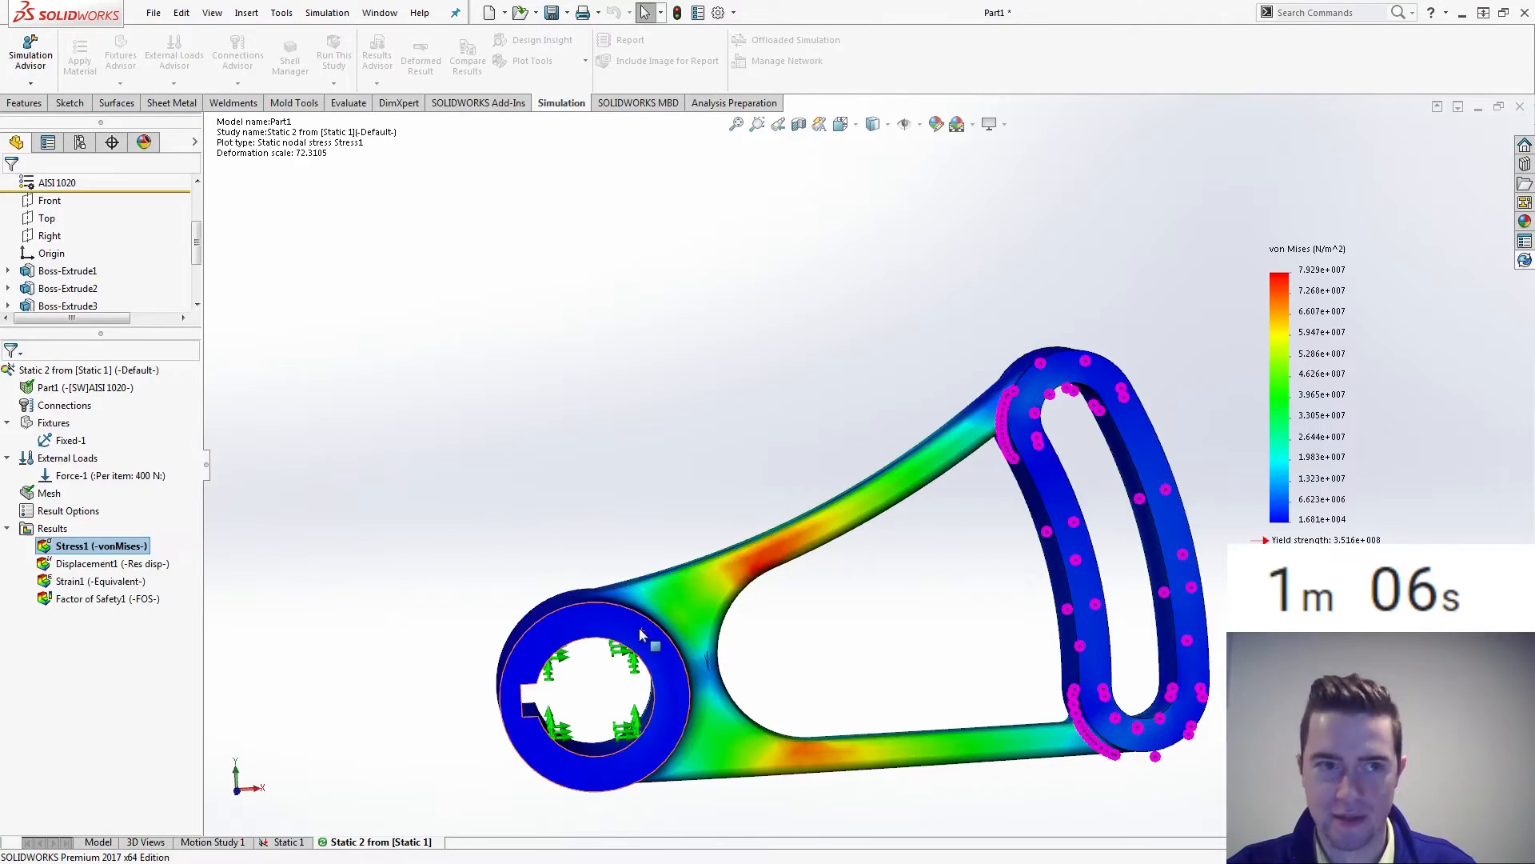
pyautogui.doubleClick(119, 601)
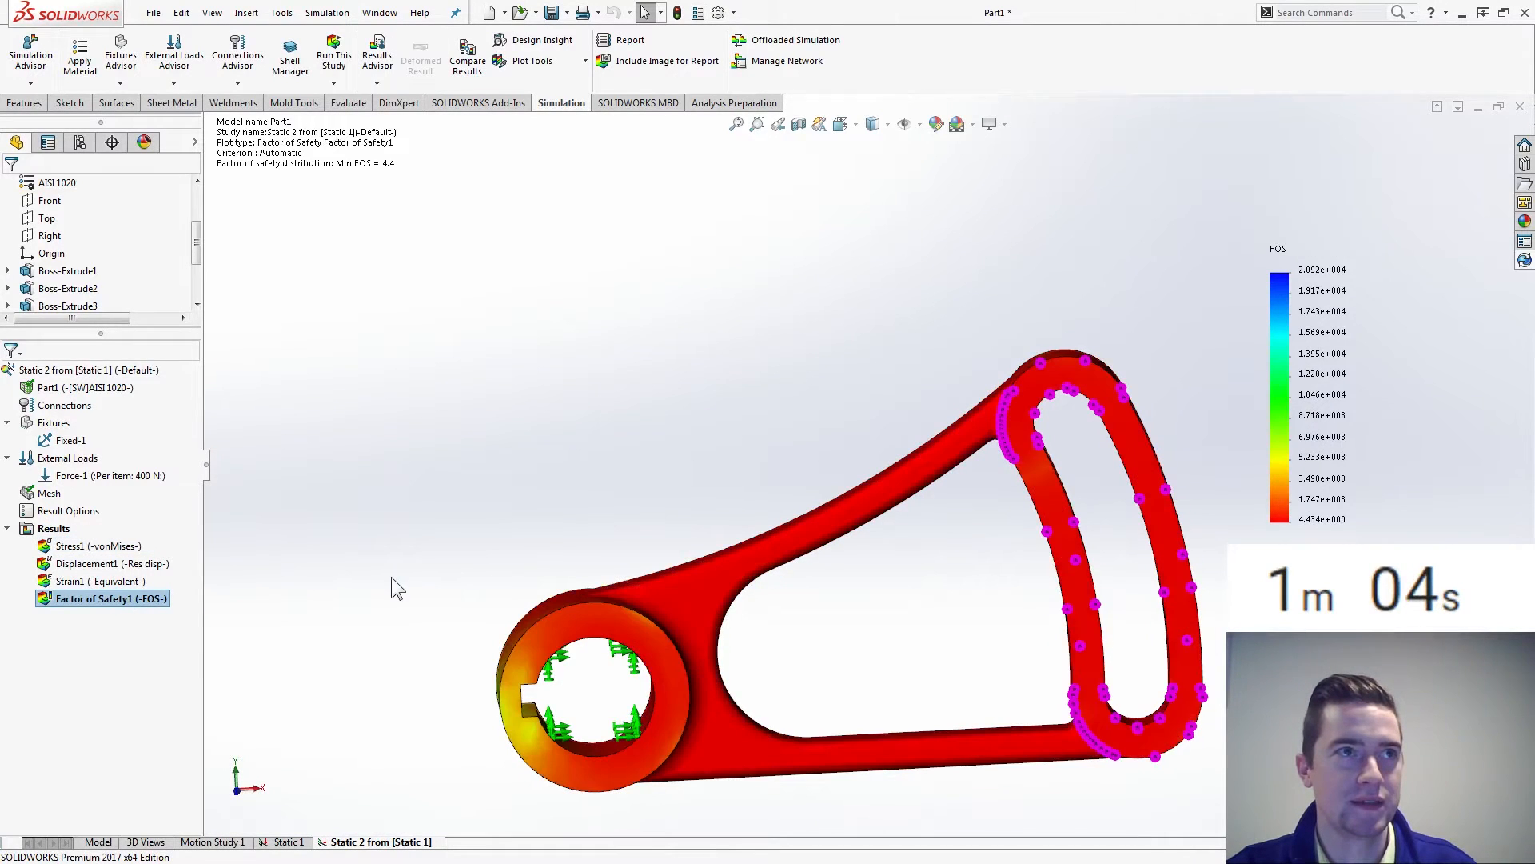
pyautogui.press('Right')
pyautogui.press('Right')
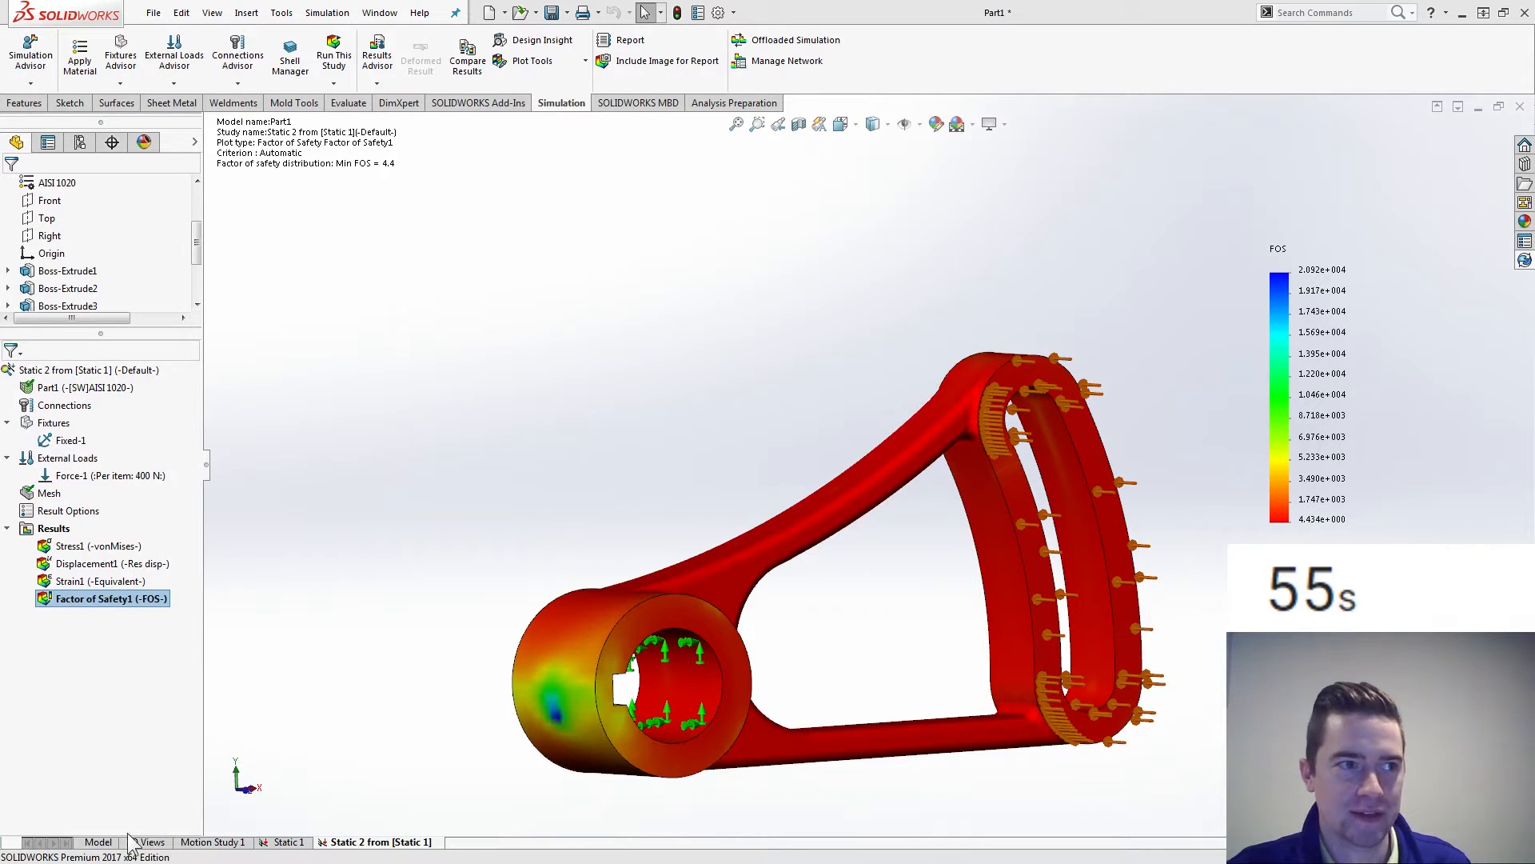
# - Return to the model and examine the Default configuration's hub, arms and slotted boss from several sides
pyautogui.click(98, 842)
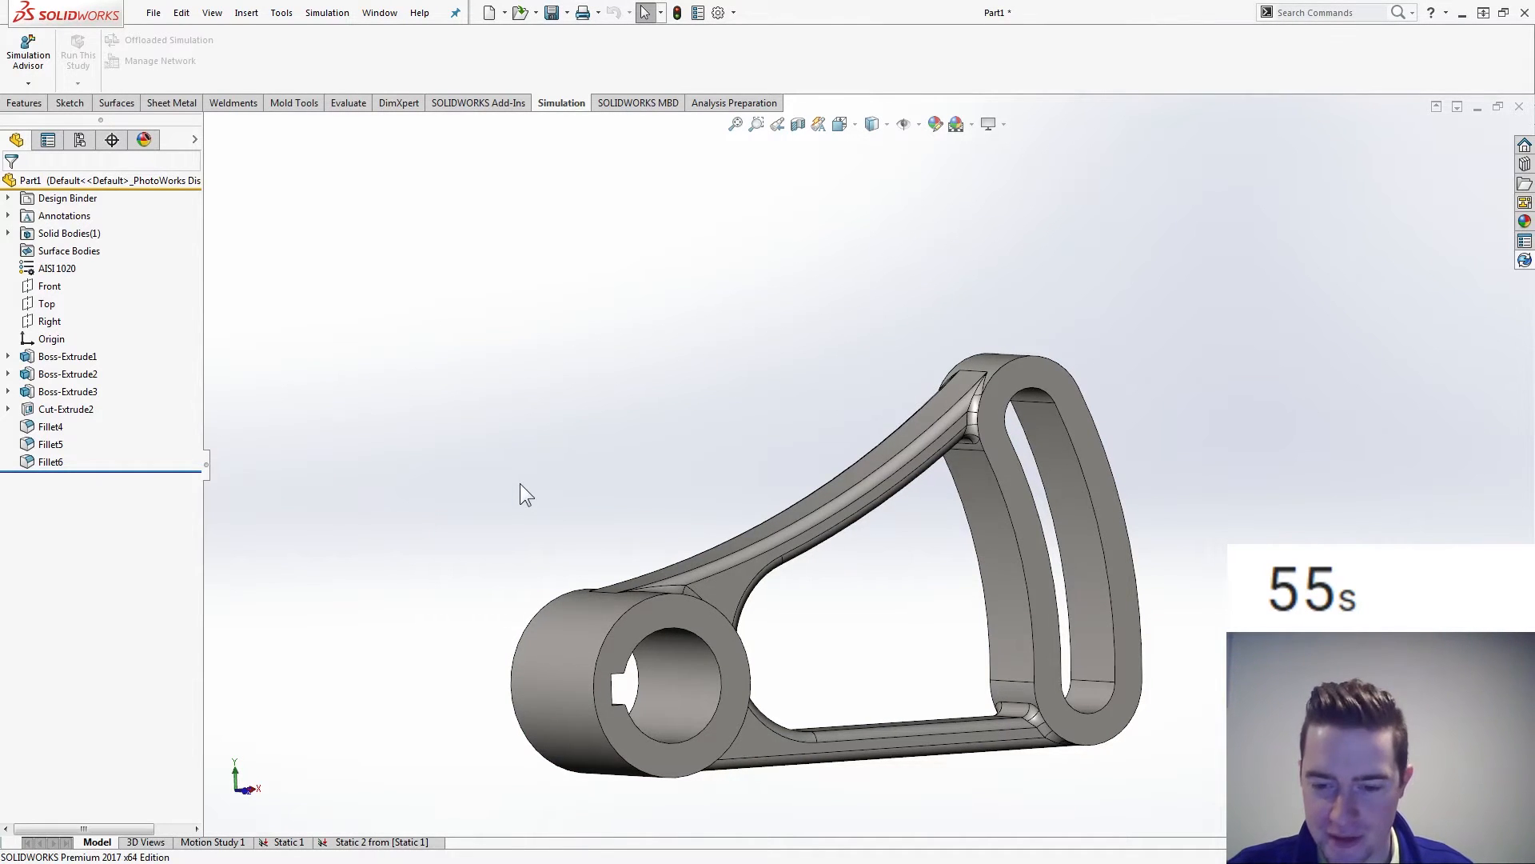
pyautogui.moveTo(520, 483); pyautogui.dragTo(639, 457, button='middle')
pyautogui.press('Right')
pyautogui.press('Right')
pyautogui.press('Right')
pyautogui.press('Right')
pyautogui.press('Right')
pyautogui.press('Right')
pyautogui.press('Right')
pyautogui.press('Right')
pyautogui.press('Right')
pyautogui.press('Right')
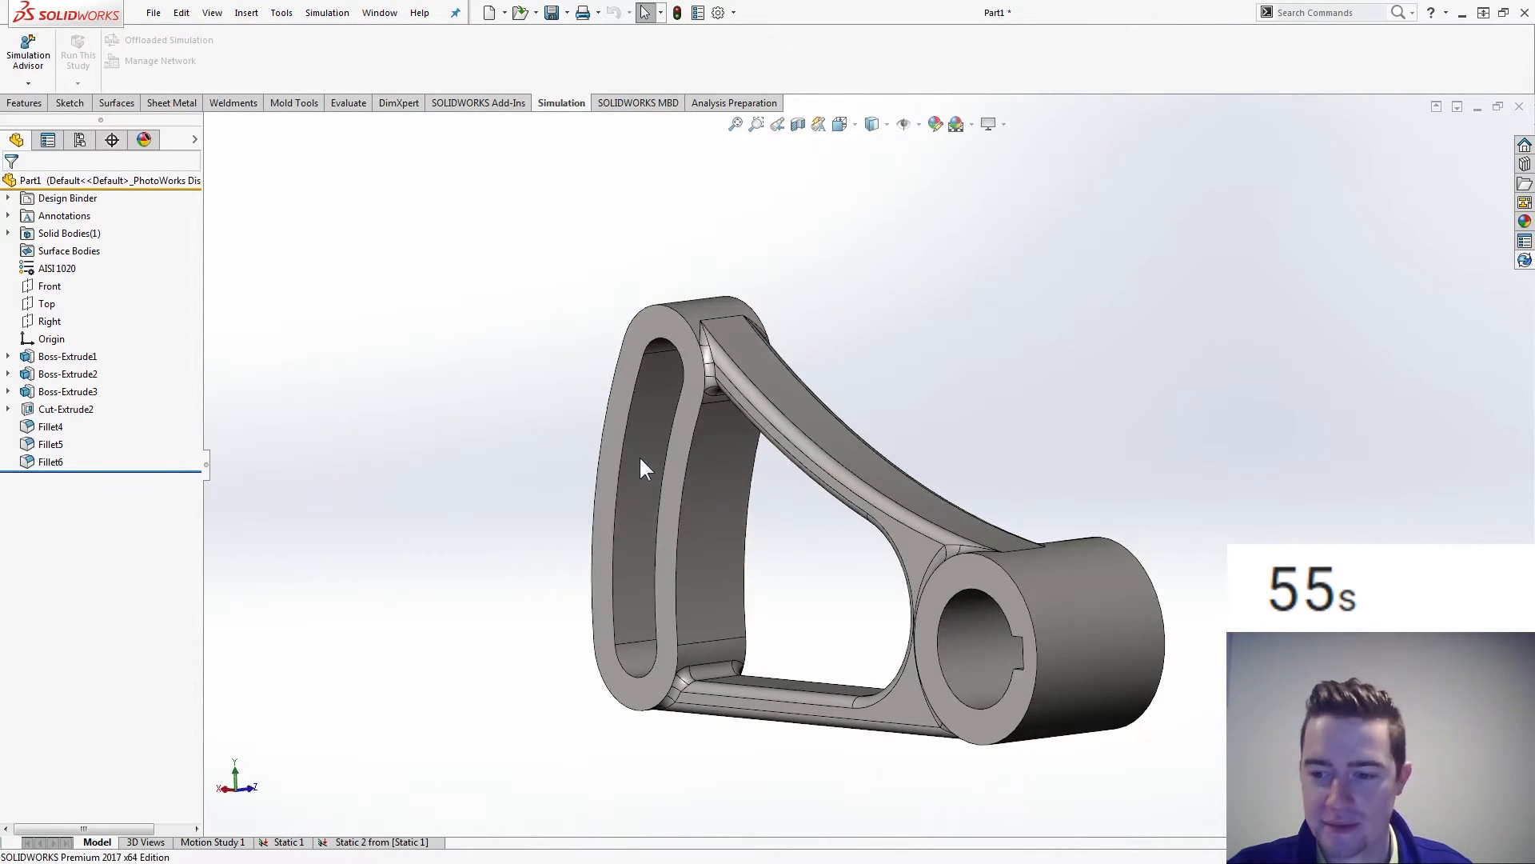
pyautogui.press('Right')
pyautogui.press('Right')
pyautogui.press('Left')
pyautogui.press('Left')
pyautogui.press('Left')
pyautogui.press('Left')
pyautogui.press('Left')
pyautogui.press('Left')
pyautogui.press('Left')
pyautogui.press('Left')
pyautogui.press('Left')
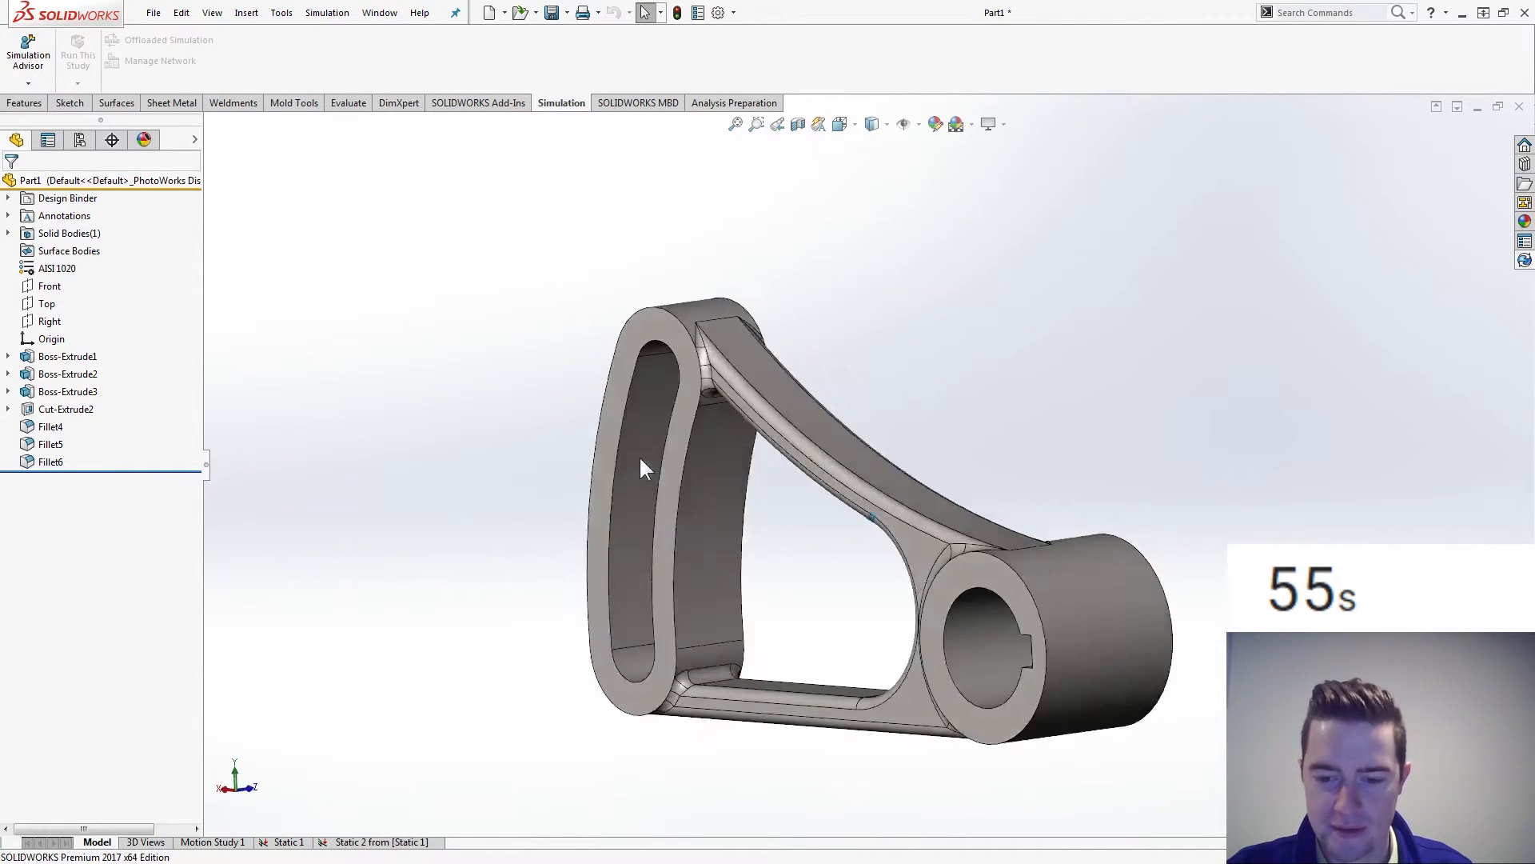
pyautogui.press('Down')
pyautogui.press('Down')
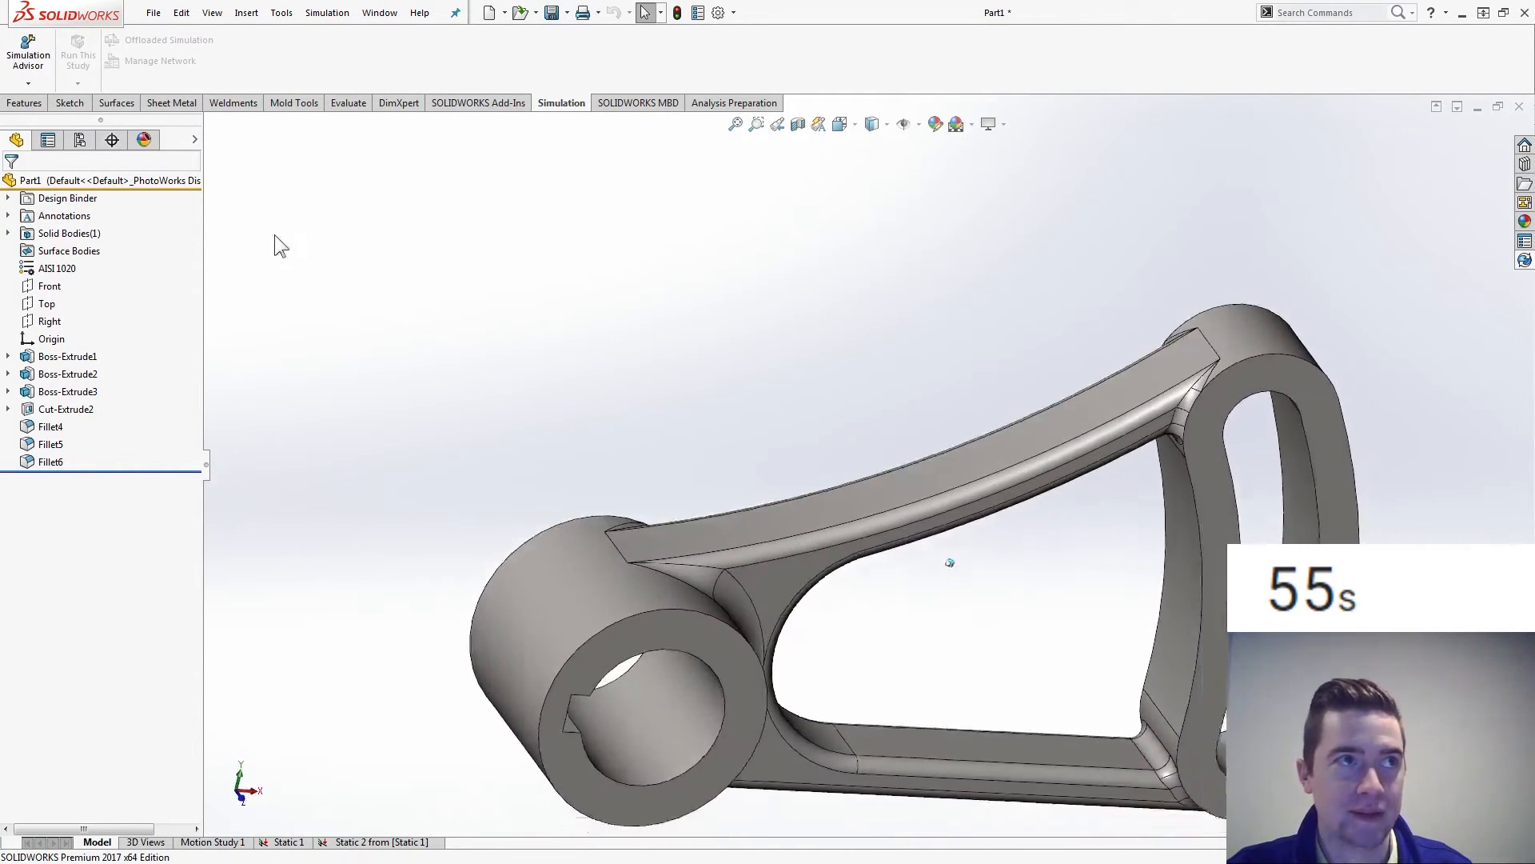
pyautogui.scroll(1, 376, 267)
pyautogui.scroll(-1, 384, 286)
# - Activate the Phase 2 configuration and return to the part's feature list
pyautogui.click(79, 141)
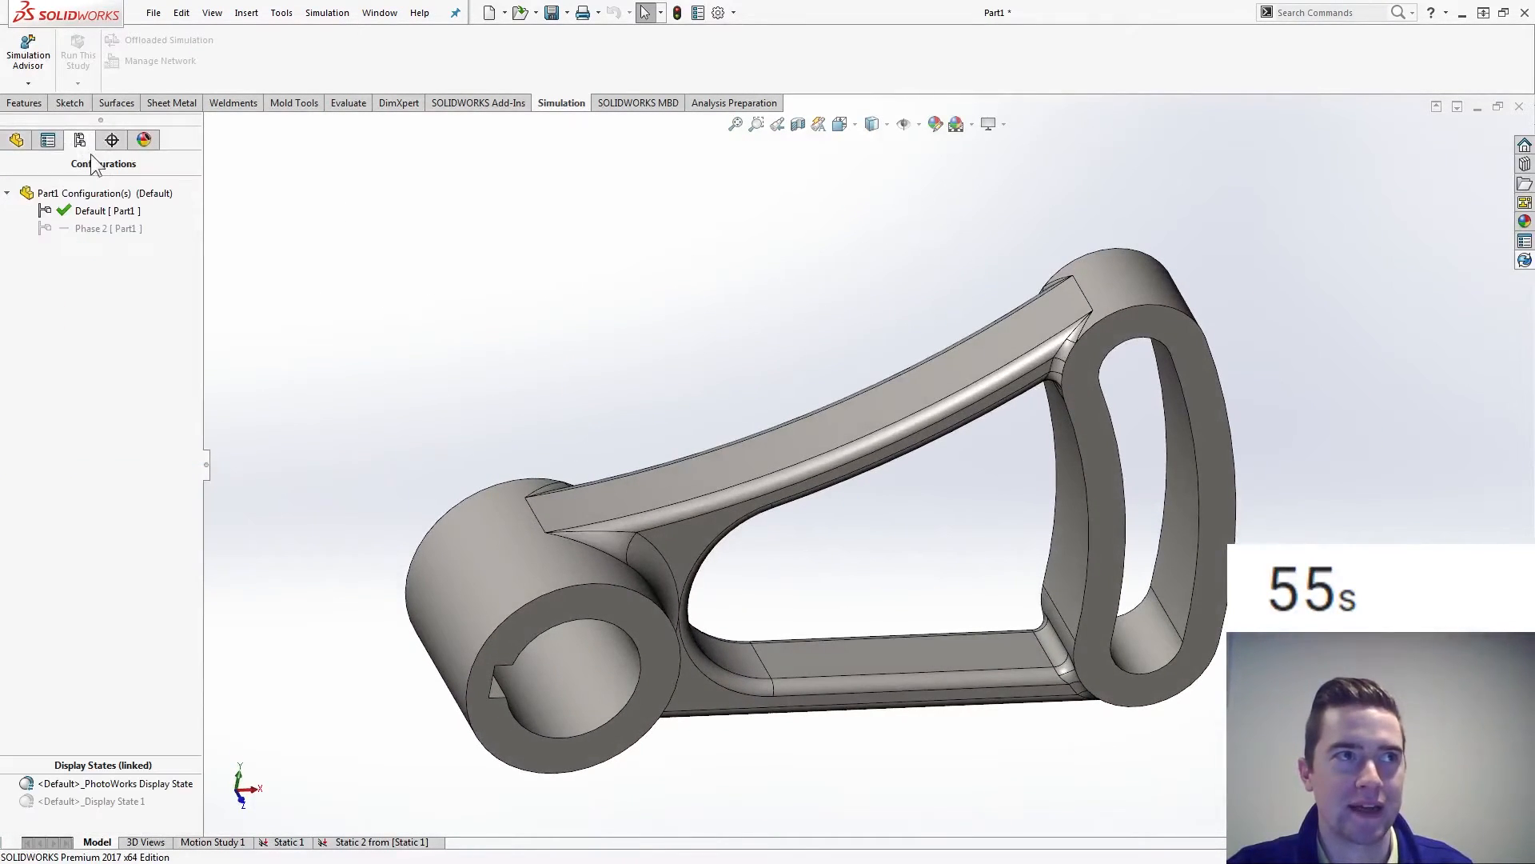
pyautogui.doubleClick(93, 229)
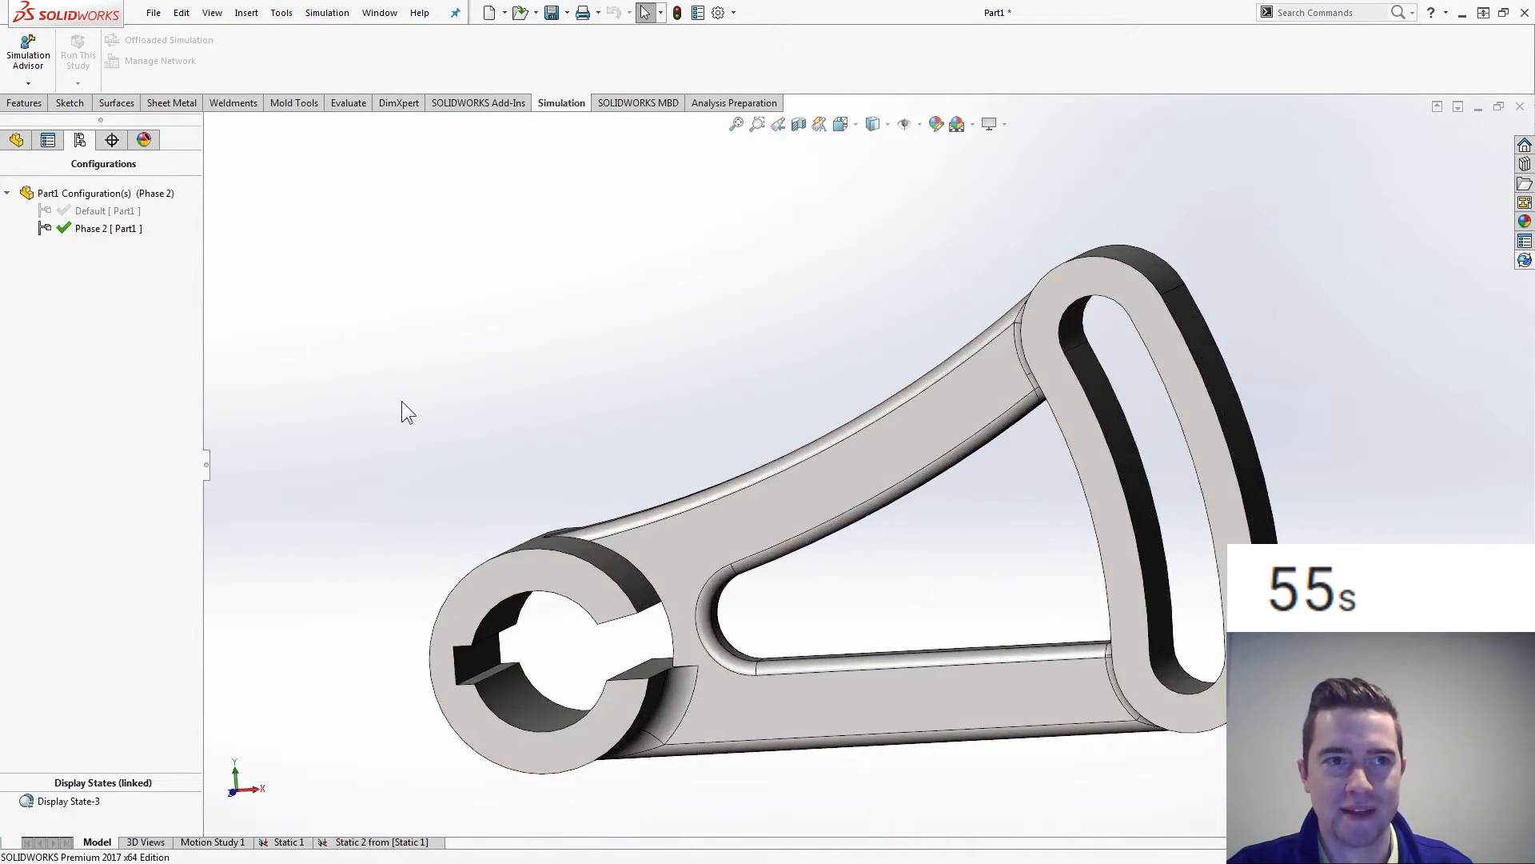
pyautogui.click(17, 141)
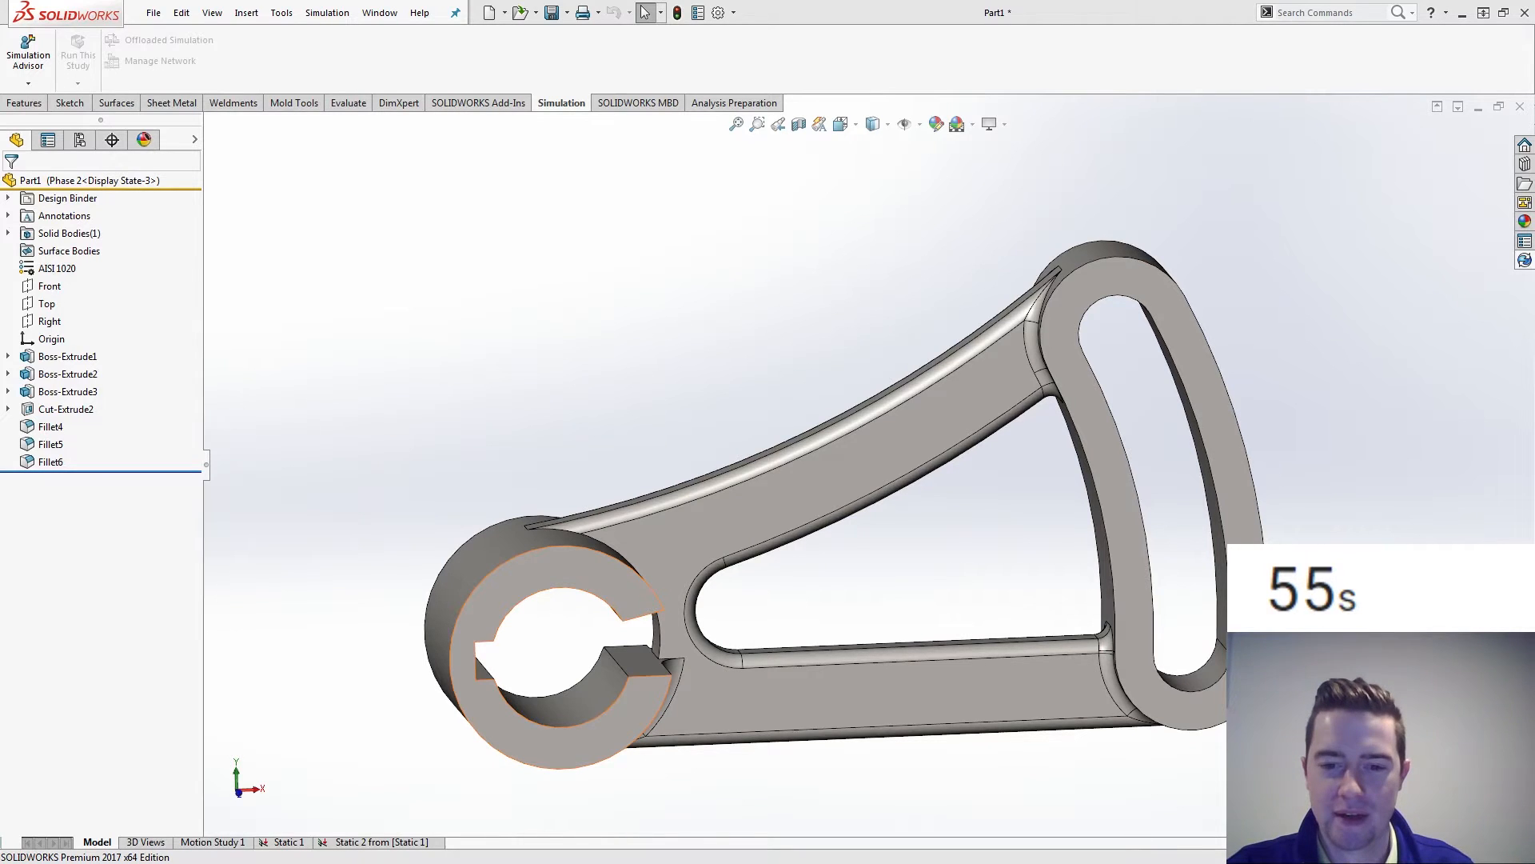
# - Switch to Adobe Acrobat Reader, compare the Model Mania 2008 Phase 1 and Phase 2 drawings, and return to the SOLIDWORKS part
pyautogui.hotkey('alt', 'Tab')
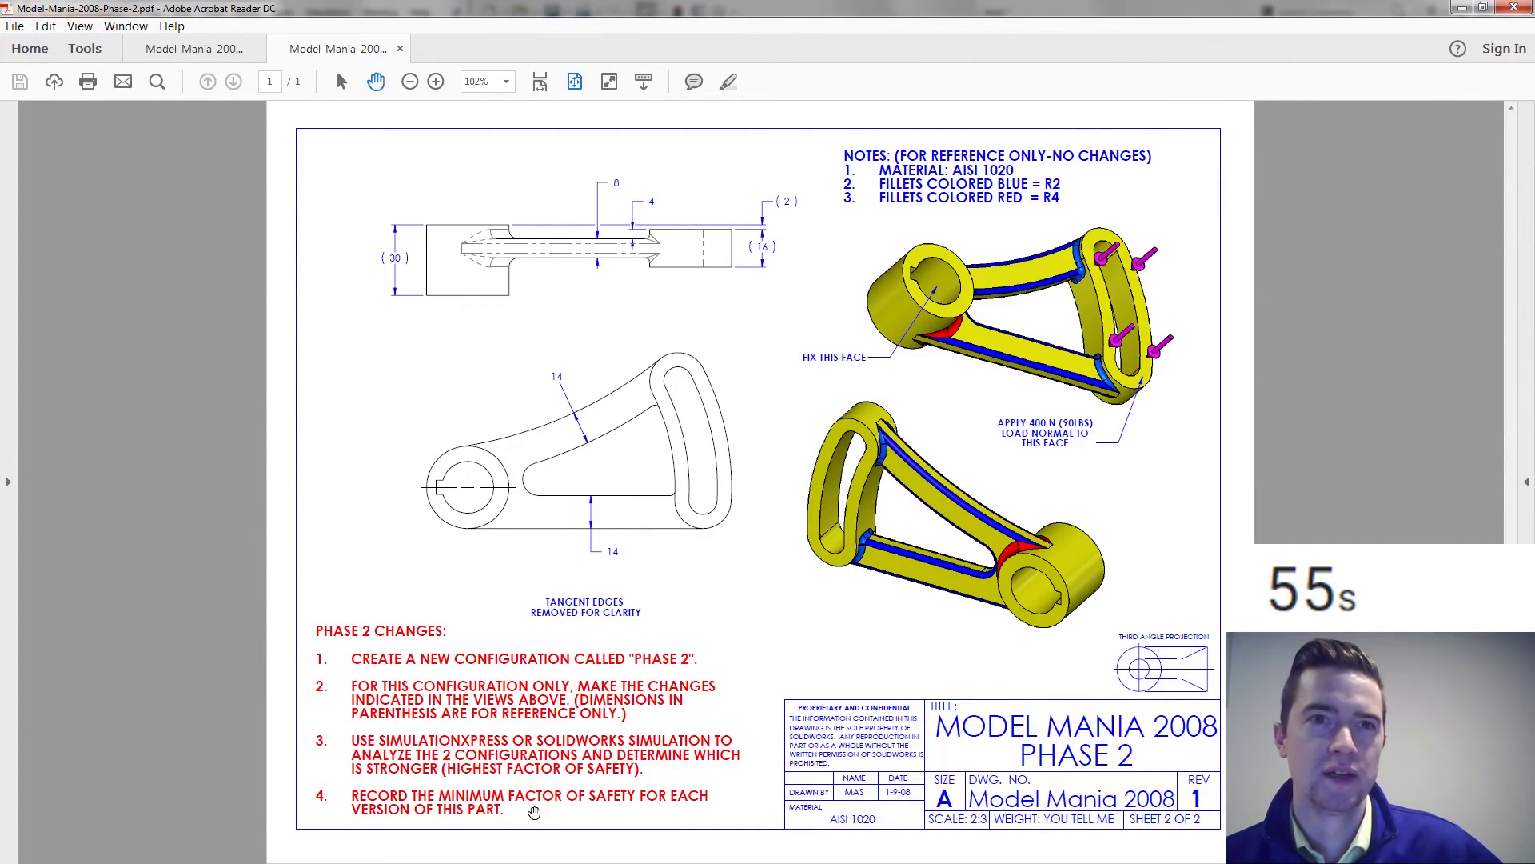
pyautogui.click(194, 48)
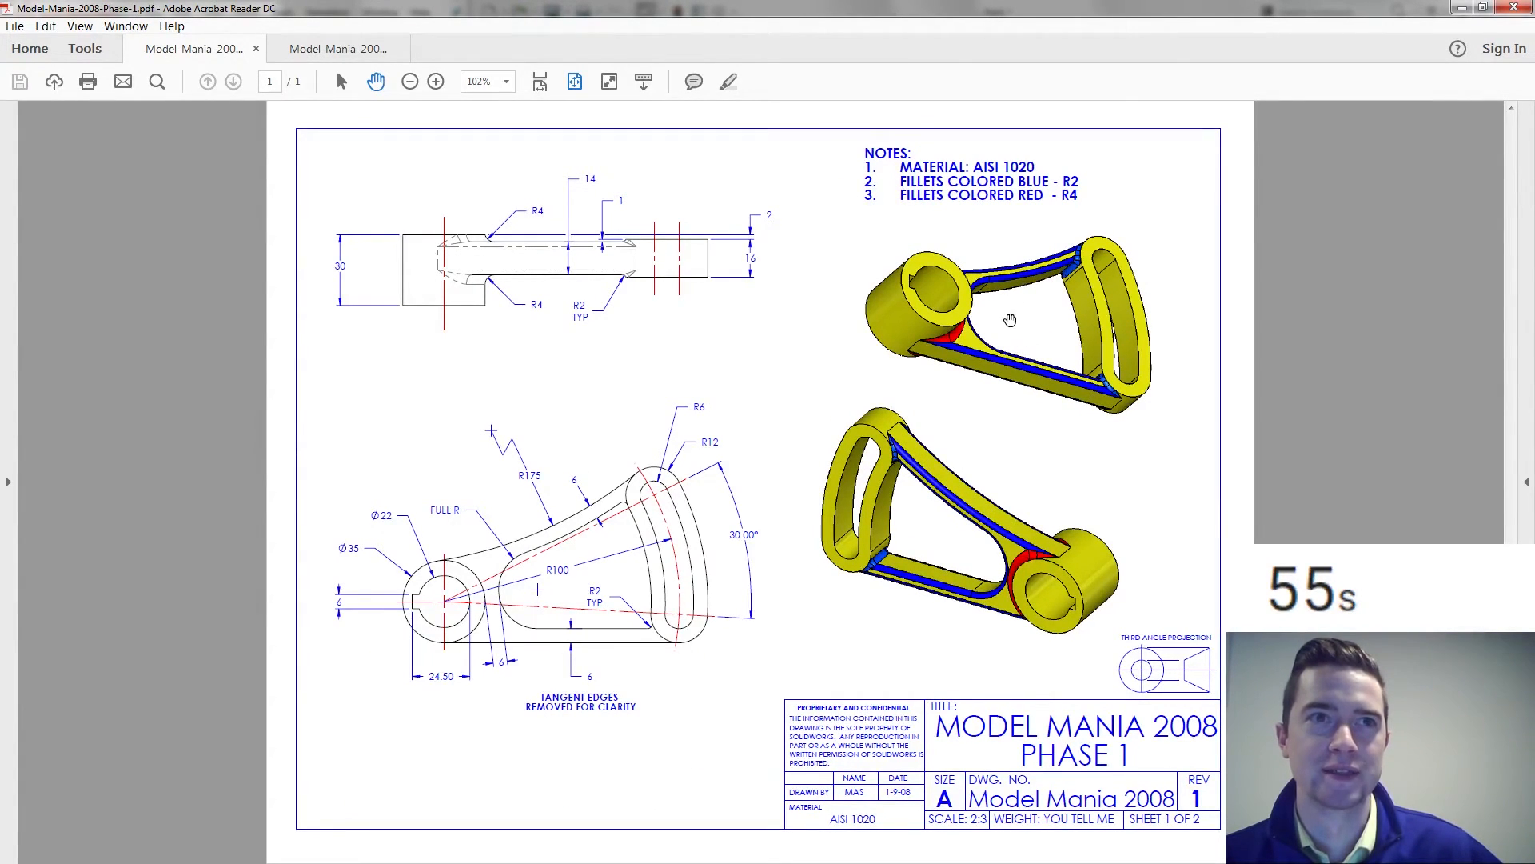
pyautogui.hotkey('ctrl', 'Tab')
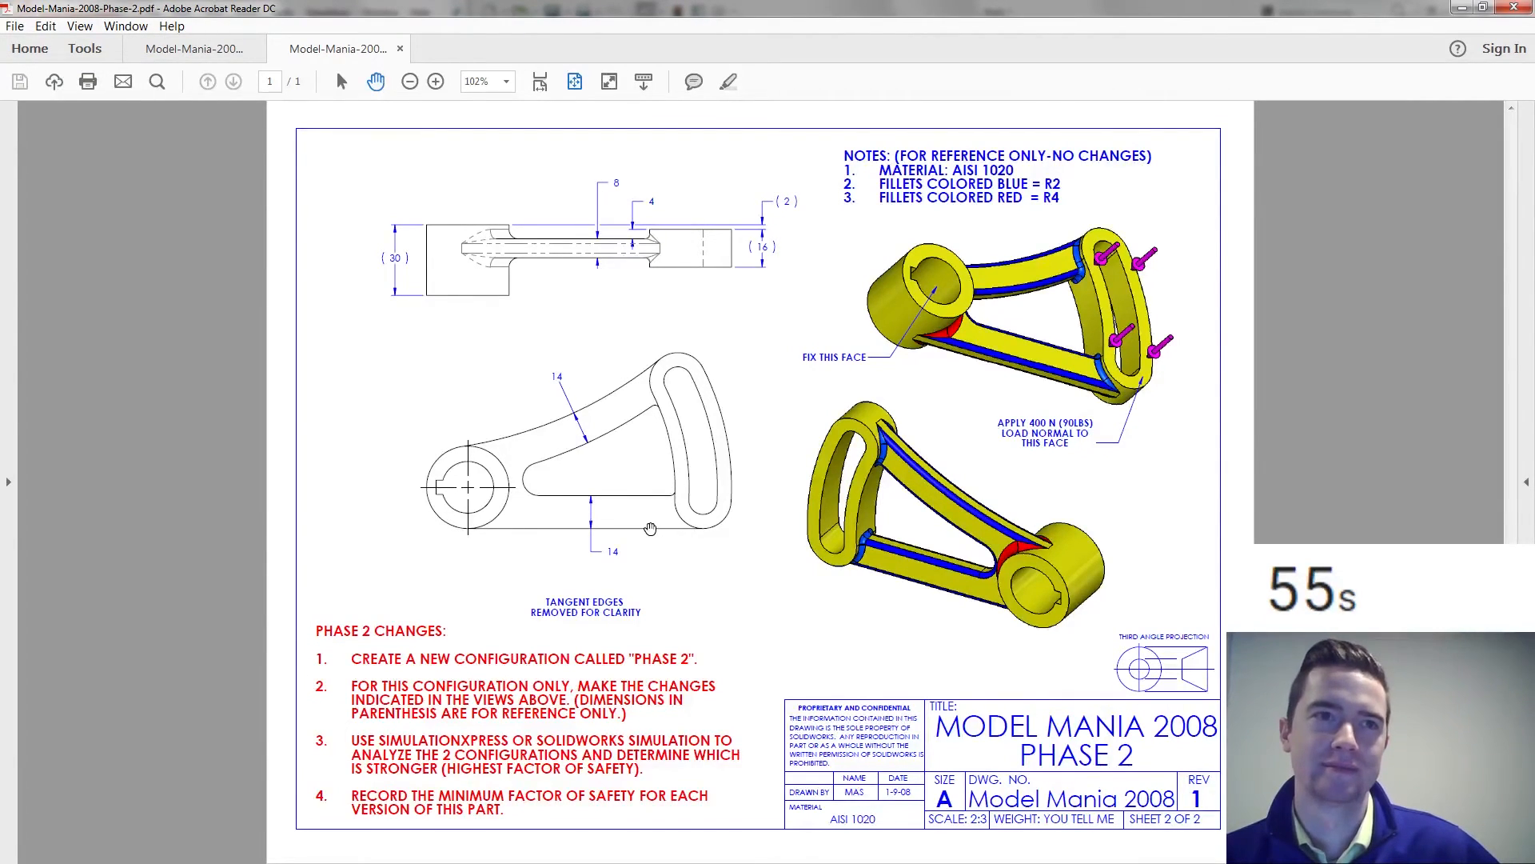
pyautogui.click(196, 50)
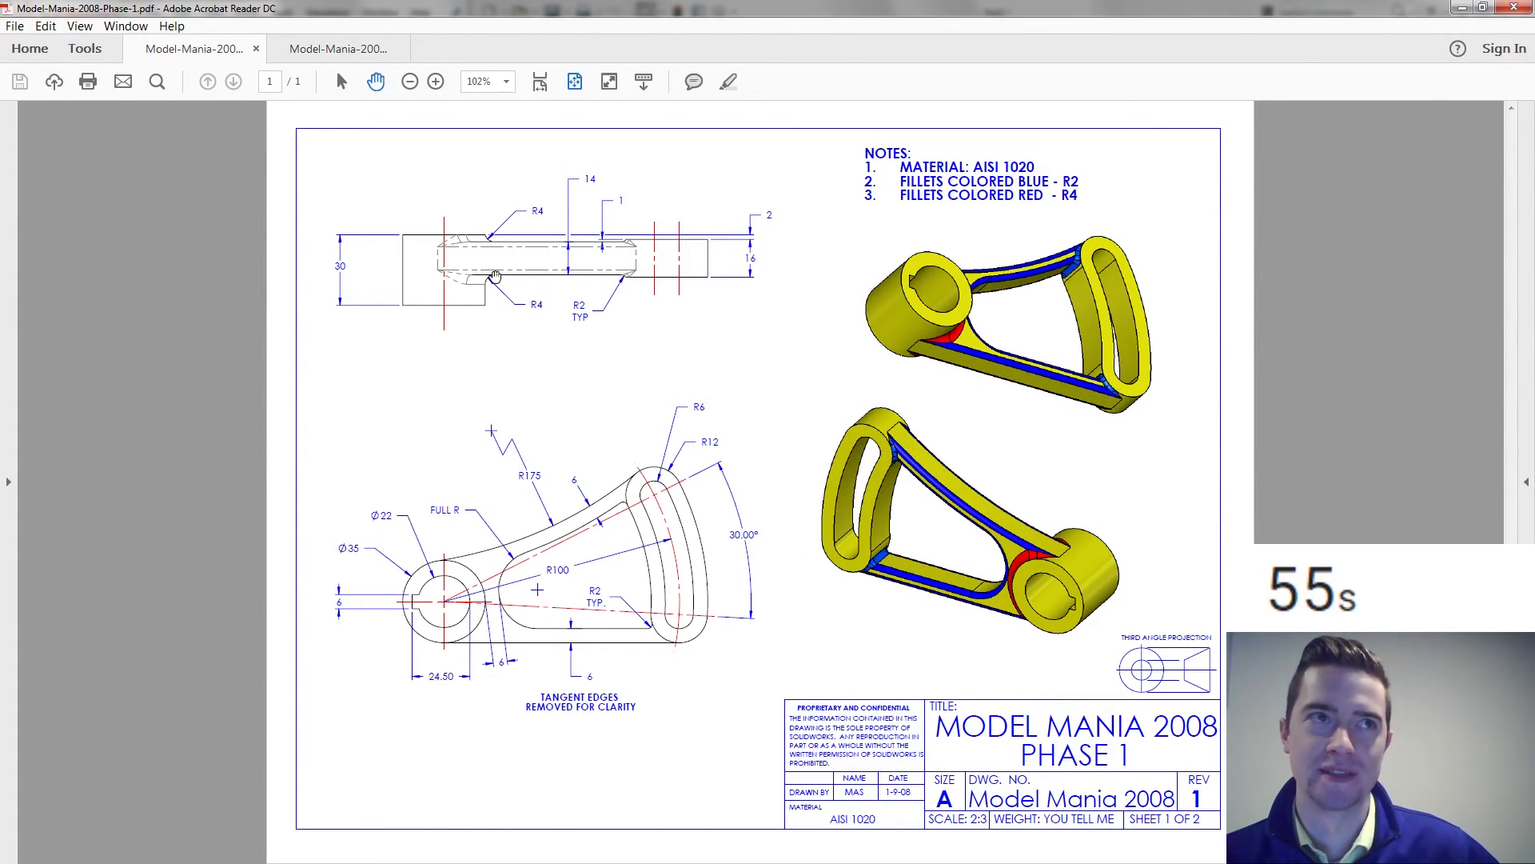
pyautogui.click(343, 60)
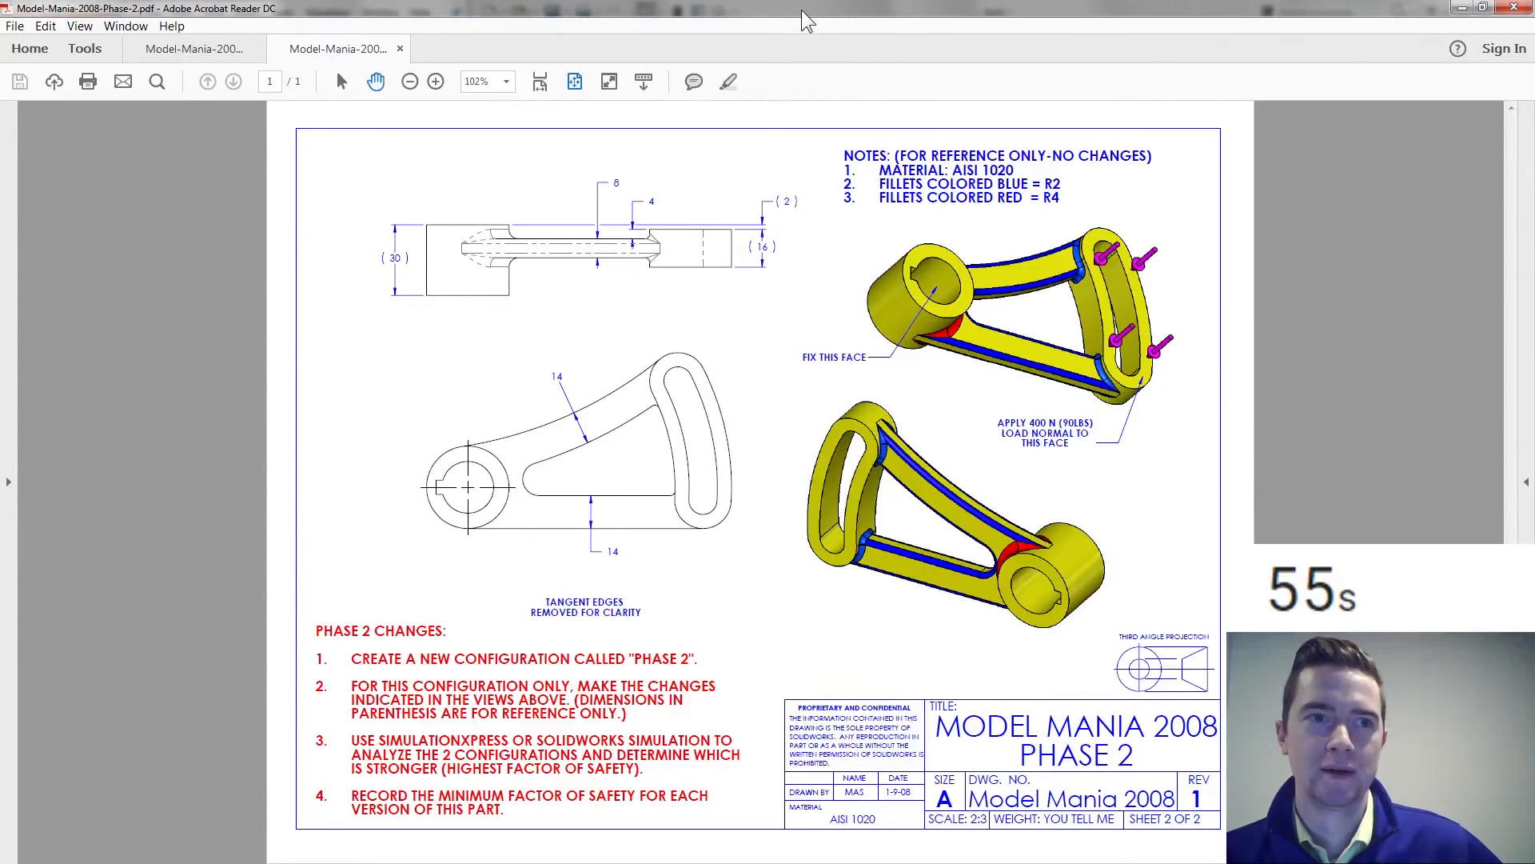
pyautogui.moveTo(802, 10); pyautogui.dragTo(802, 0)
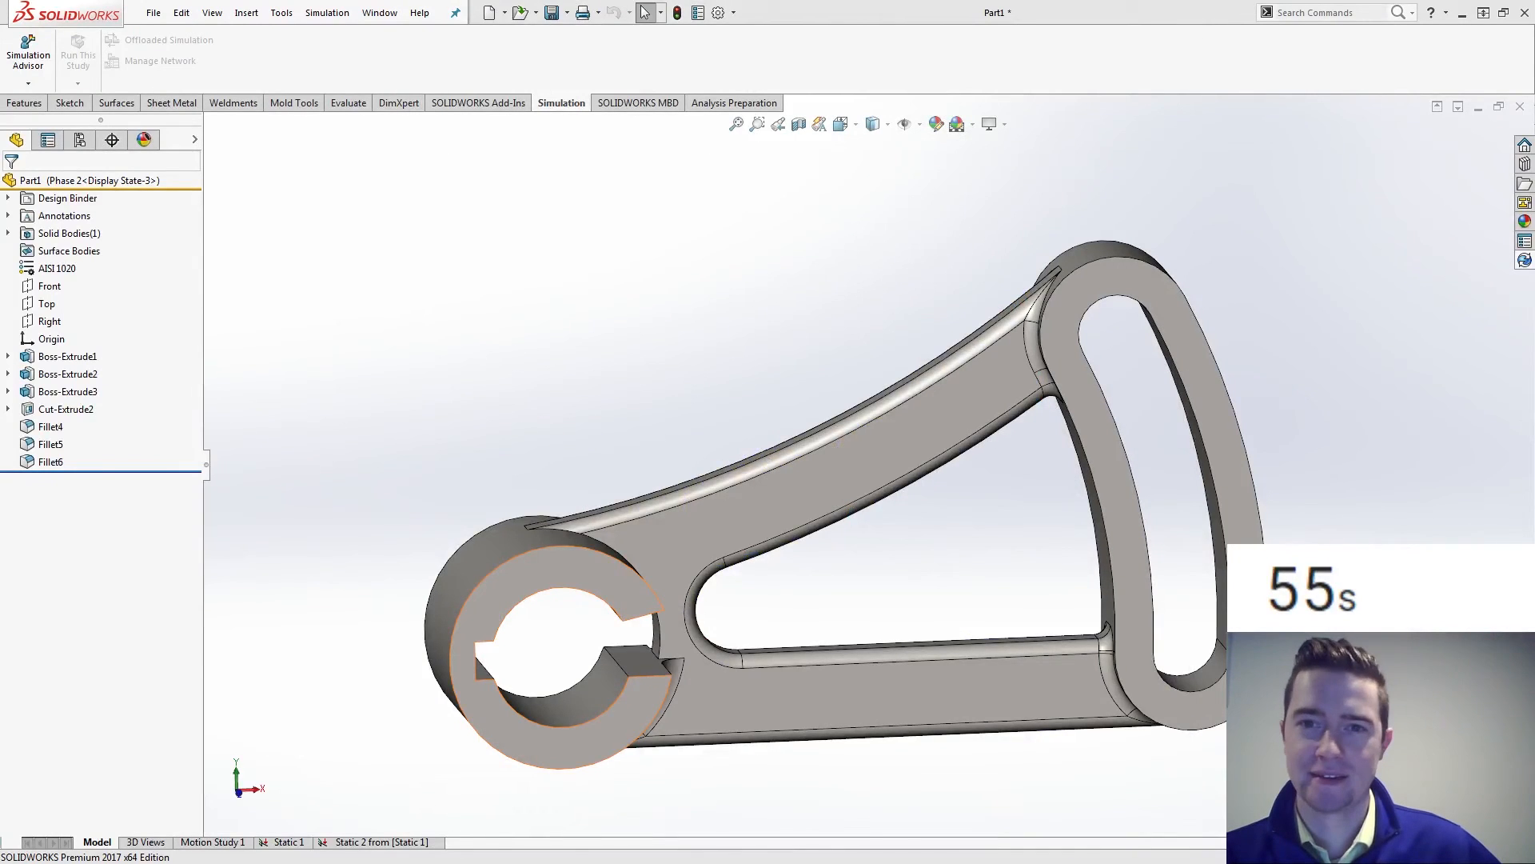